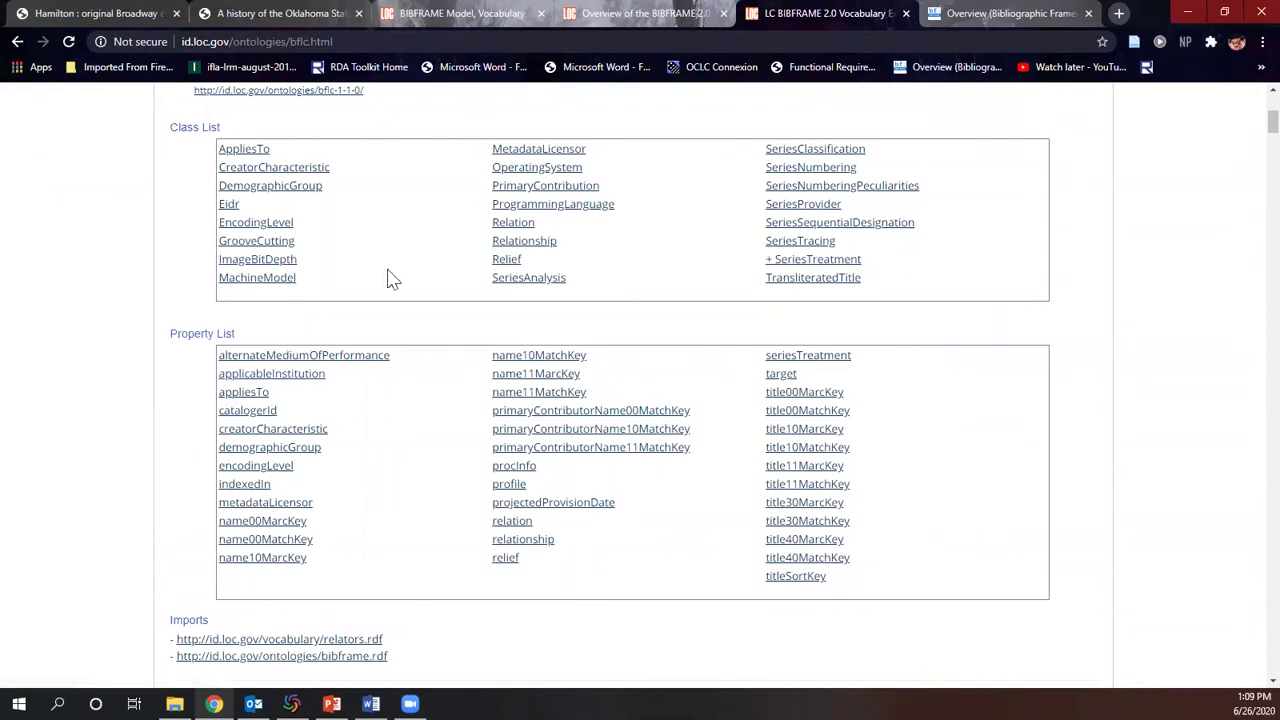
Examine the class and property lists and the class definitions in the BIBFRAME LC extension vocabulary
{"action": "scroll", "coordinate": [388, 276], "scroll_direction": "down", "scroll_amount": 1}
{"action": "scroll", "coordinate": [388, 274], "scroll_direction": "up", "scroll_amount": 3}
{"action": "scroll", "coordinate": [392, 280], "scroll_direction": "down", "scroll_amount": 3}
{"action": "scroll", "coordinate": [397, 289], "scroll_direction": "down", "scroll_amount": 4}
{"action": "scroll", "coordinate": [401, 295], "scroll_direction": "up", "scroll_amount": 1}
{"action": "scroll", "coordinate": [401, 295], "scroll_direction": "up", "scroll_amount": 10}
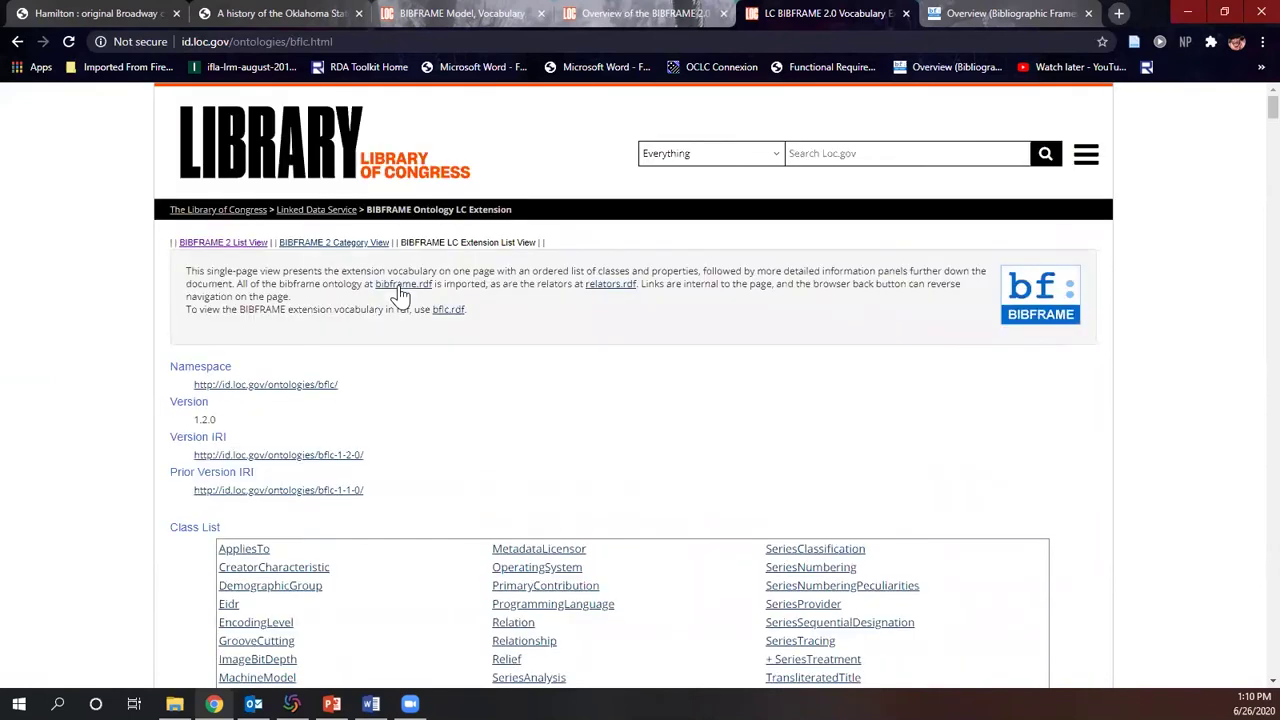
{"action": "scroll", "coordinate": [400, 295], "scroll_direction": "down", "scroll_amount": 12}
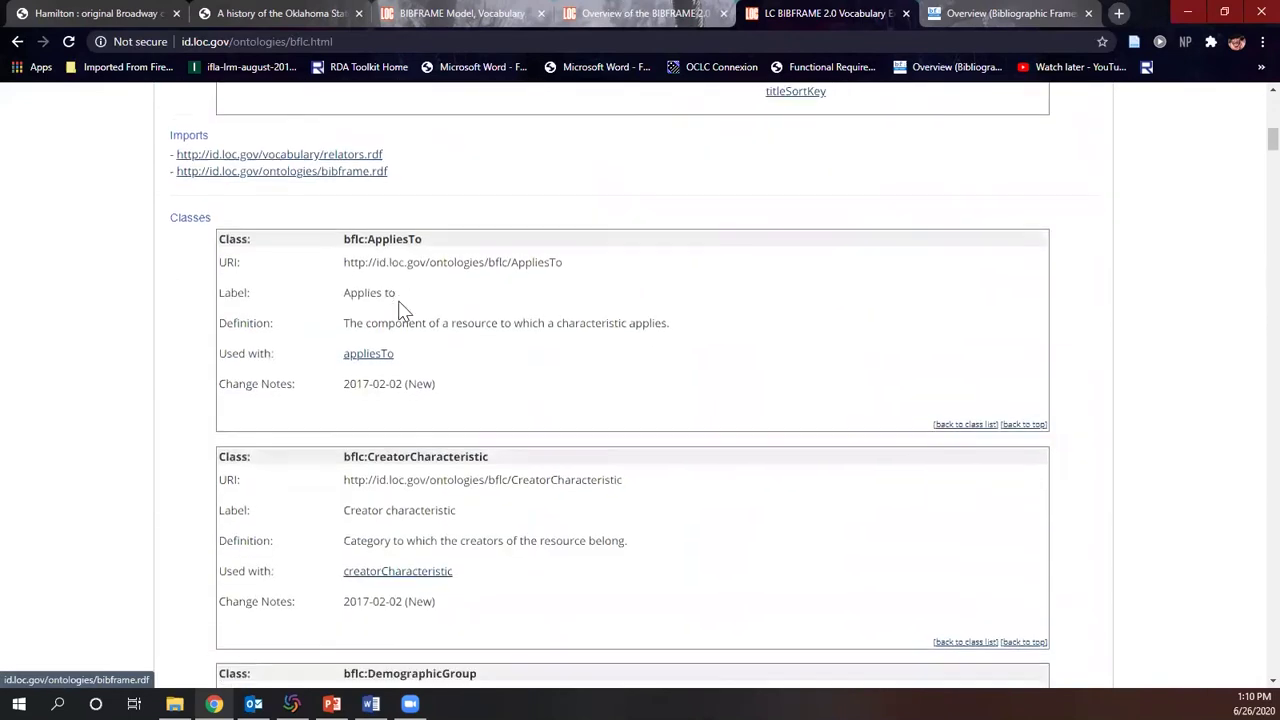
{"action": "scroll", "coordinate": [401, 323], "scroll_direction": "down", "scroll_amount": 1}
{"action": "scroll", "coordinate": [401, 315], "scroll_direction": "down", "scroll_amount": 6}
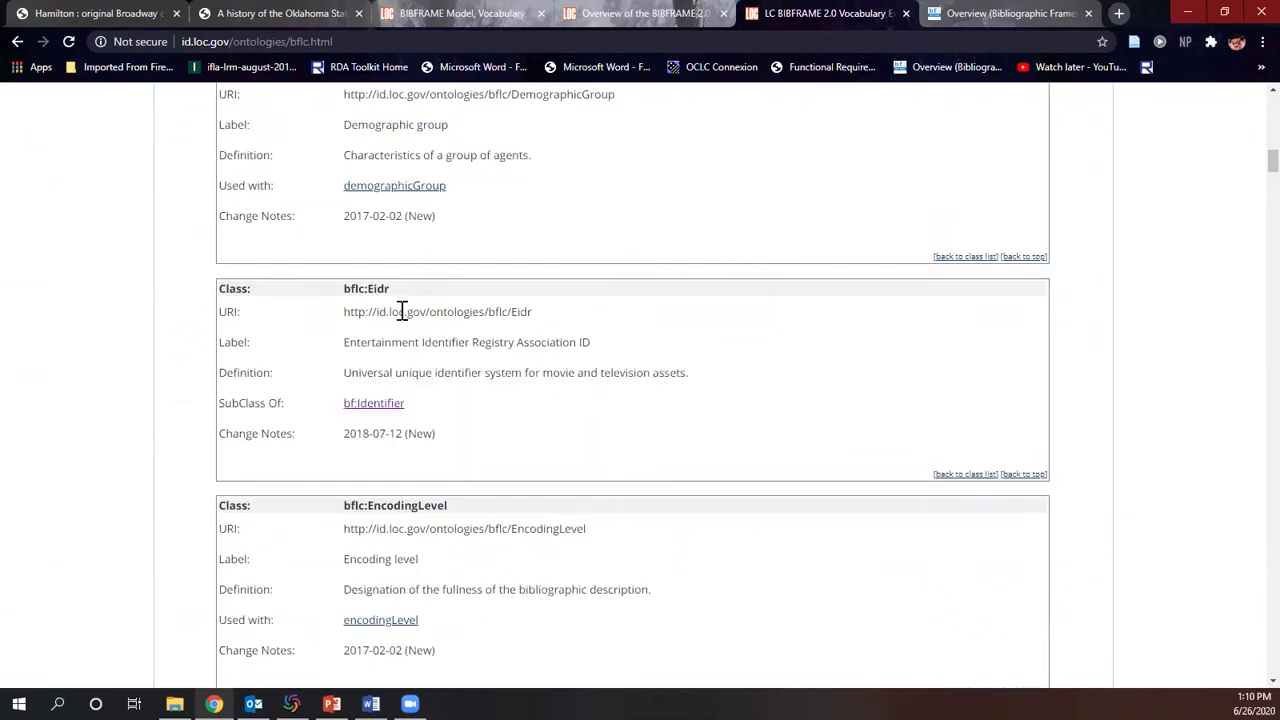
{"action": "scroll", "coordinate": [401, 313], "scroll_direction": "down", "scroll_amount": 7}
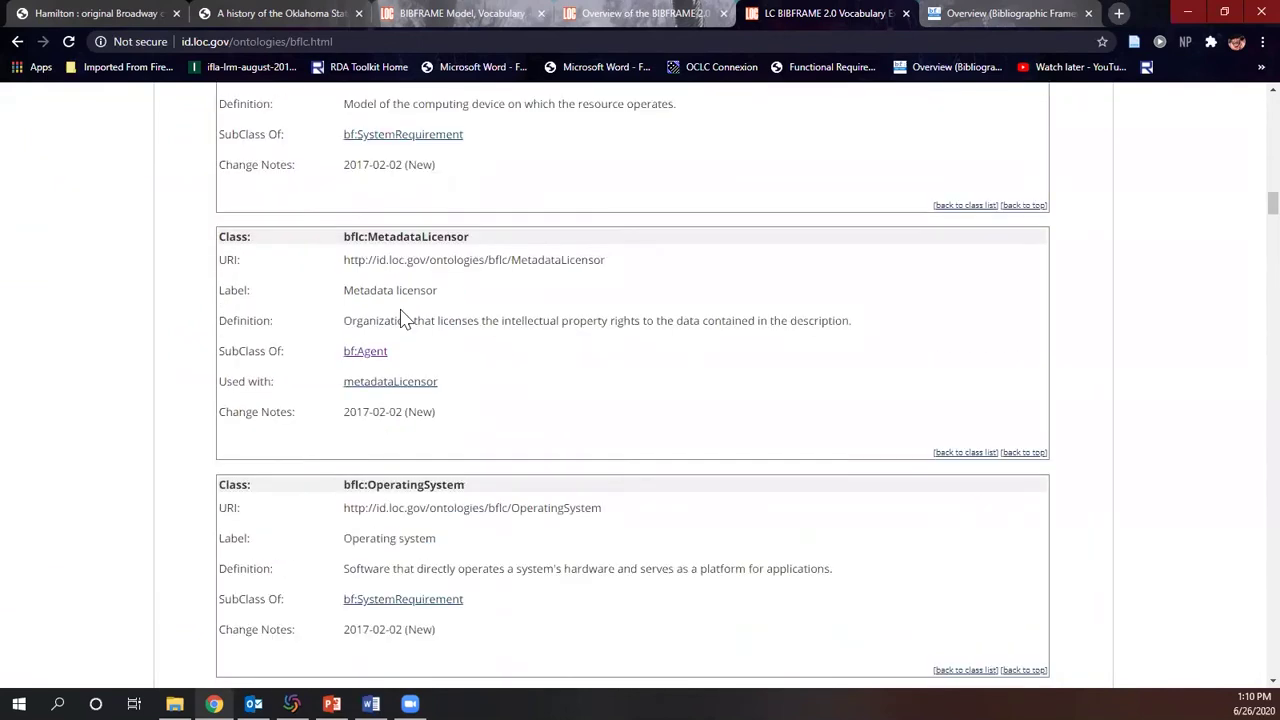
{"action": "scroll", "coordinate": [401, 320], "scroll_direction": "down", "scroll_amount": 6}
{"action": "scroll", "coordinate": [404, 330], "scroll_direction": "down", "scroll_amount": 3}
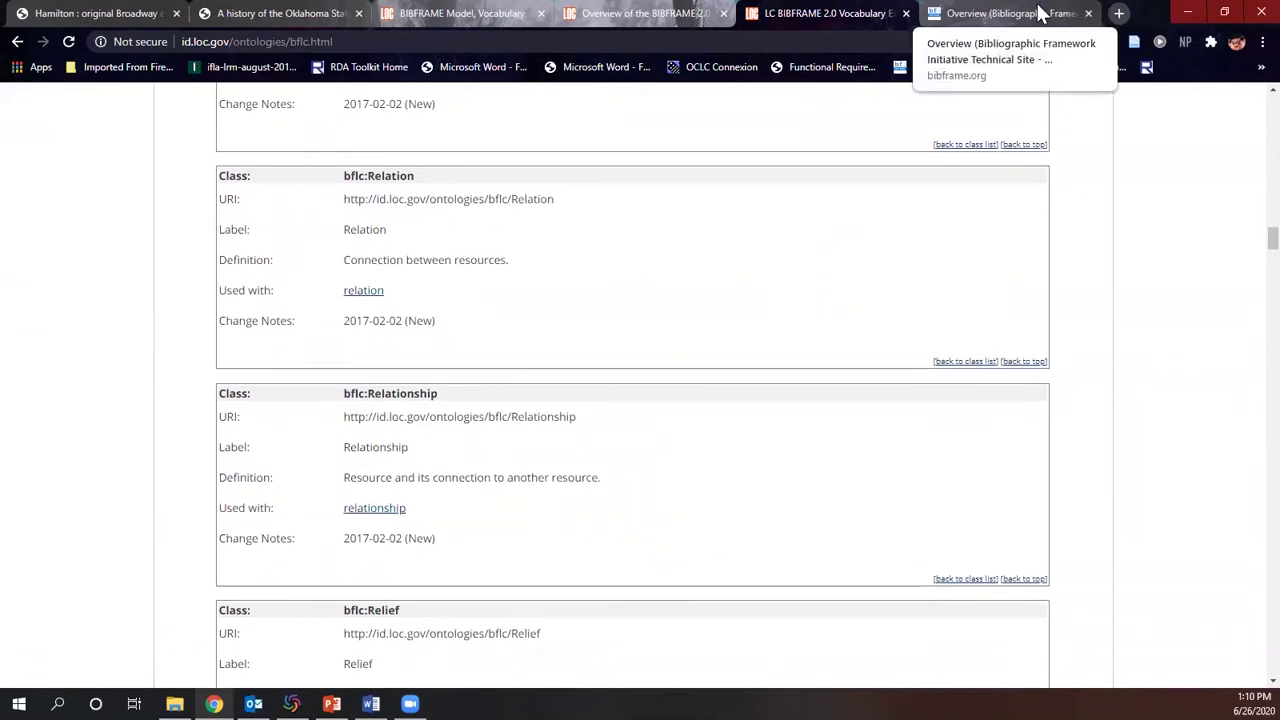
Go to the BIBFRAME Editor from the BIBFRAME.ORG tools page and create a Sound Recording: Audio CD Work resource
{"action": "left_click", "coordinate": [1038, 12]}
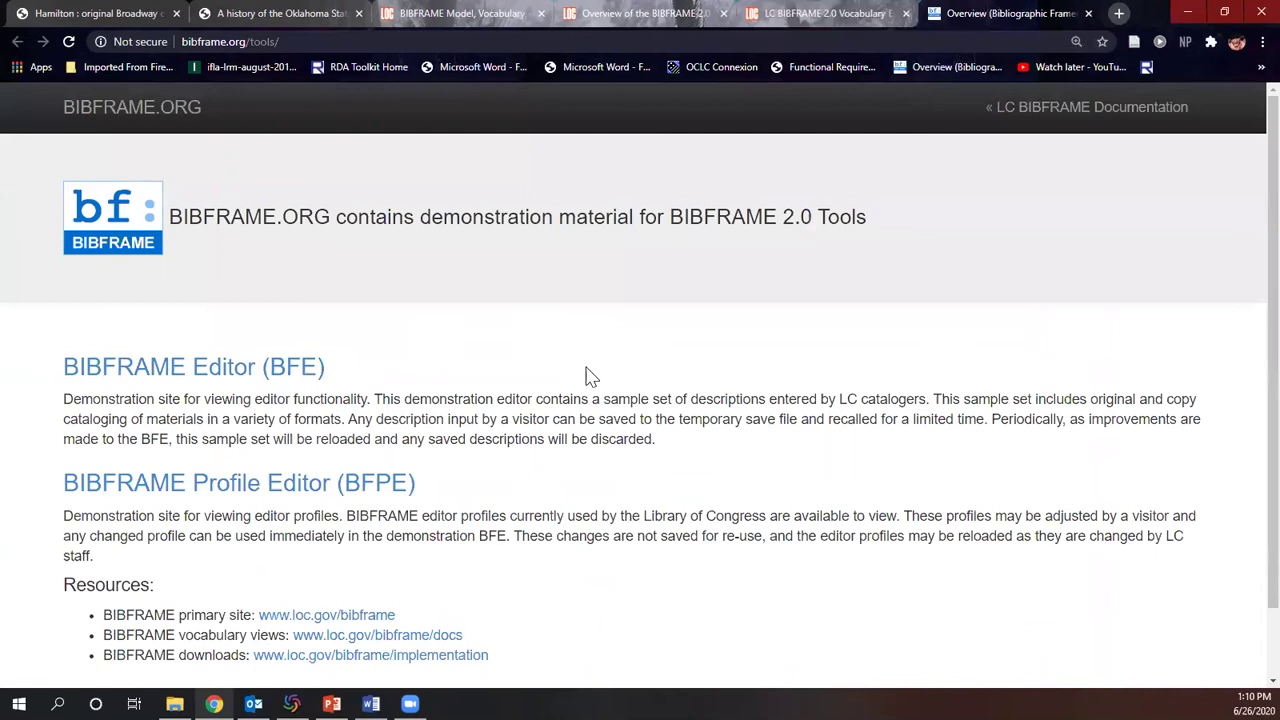
{"action": "left_click", "coordinate": [145, 377]}
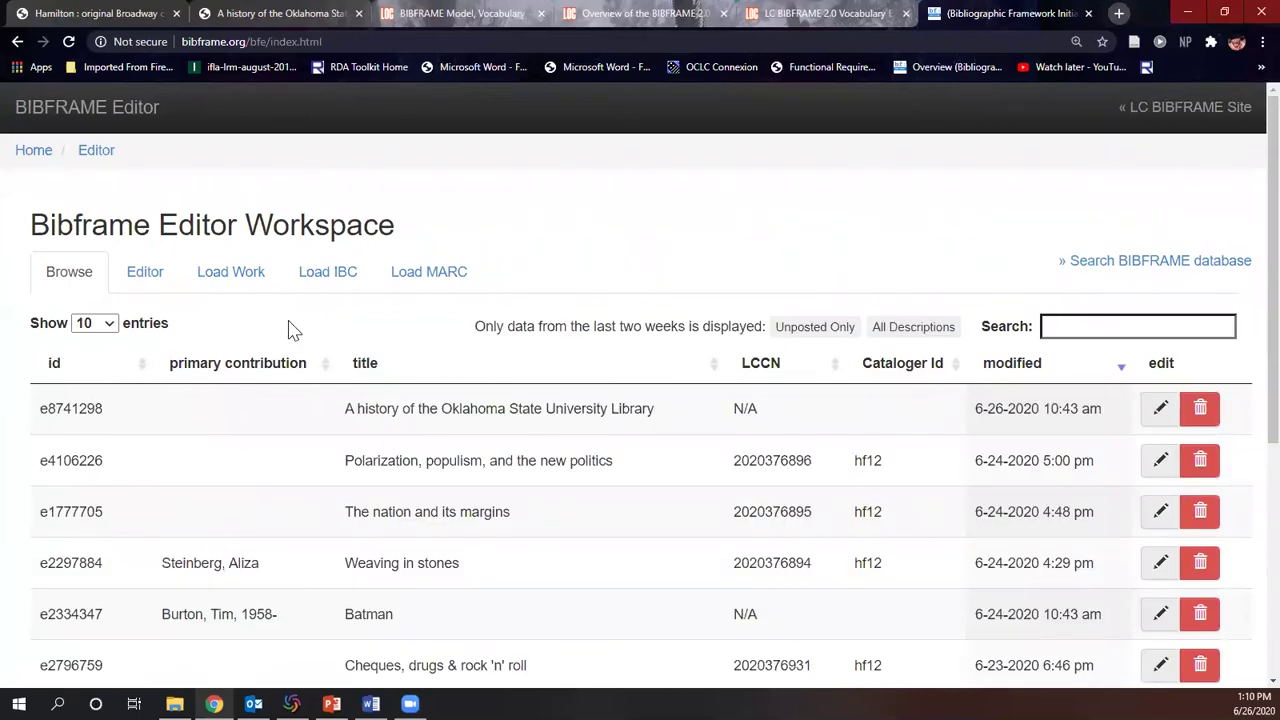
{"action": "left_click", "coordinate": [136, 290]}
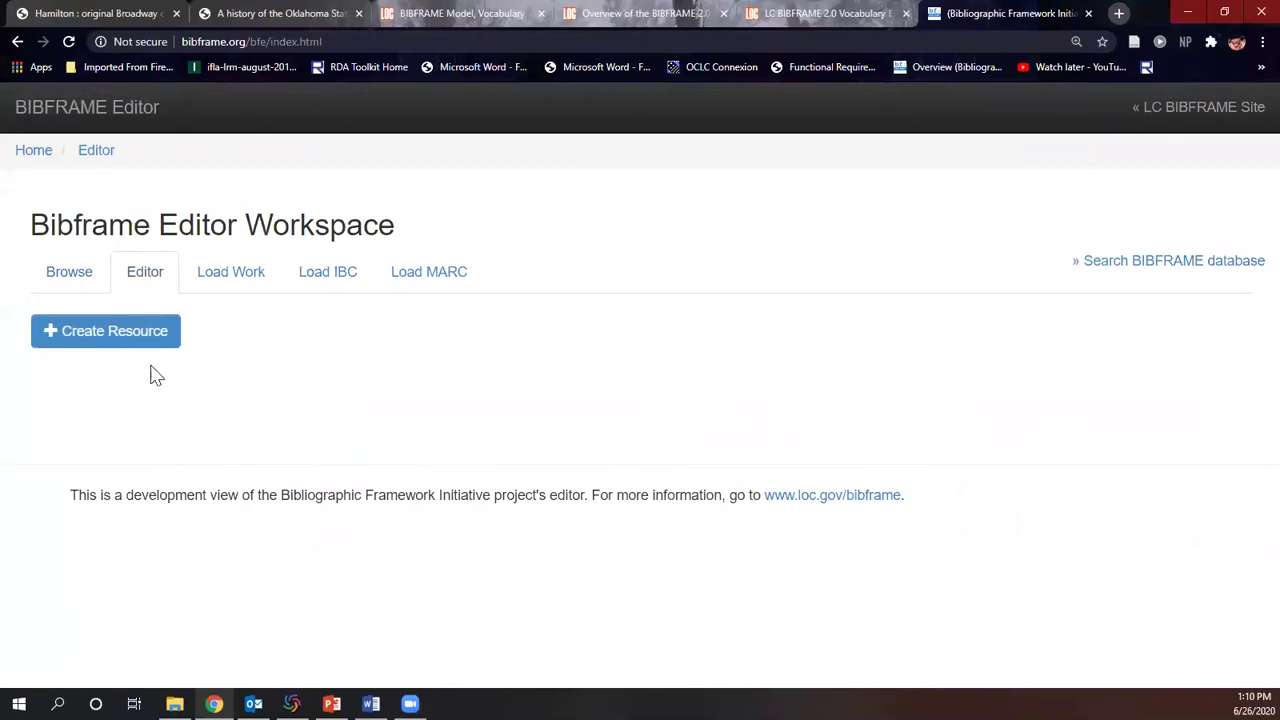
{"action": "left_click", "coordinate": [70, 340]}
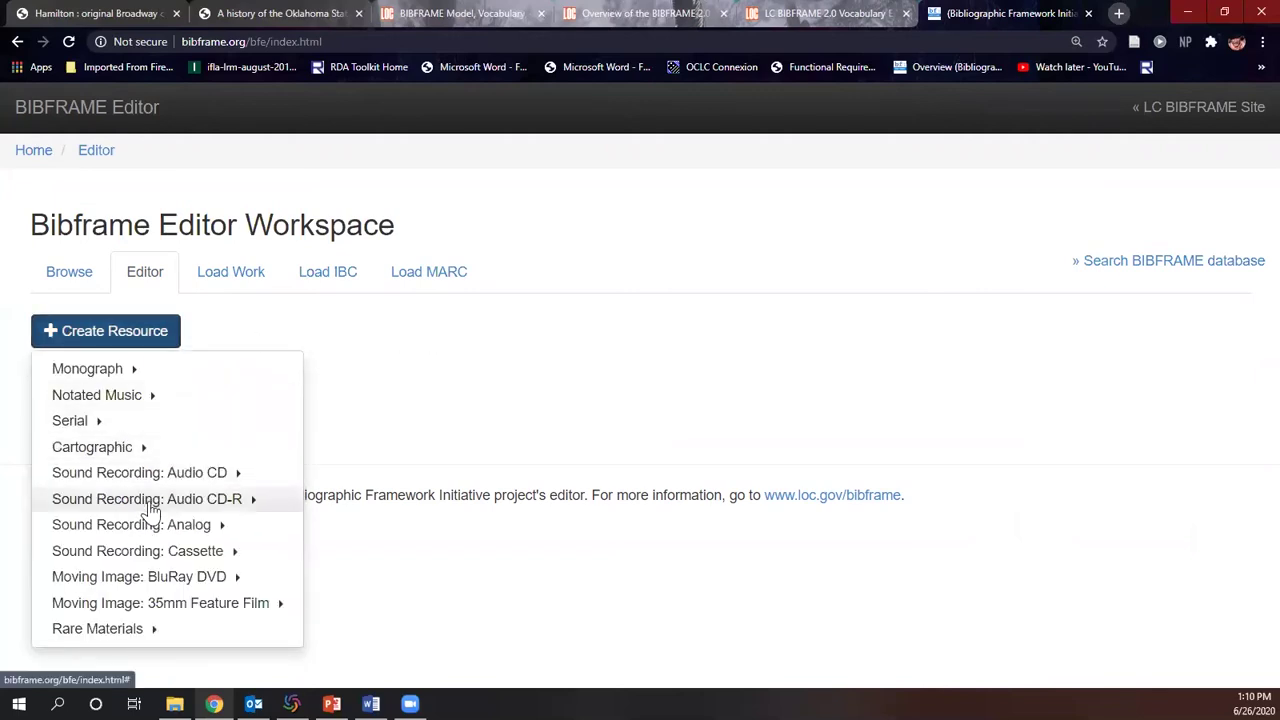
{"action": "left_click", "coordinate": [222, 476]}
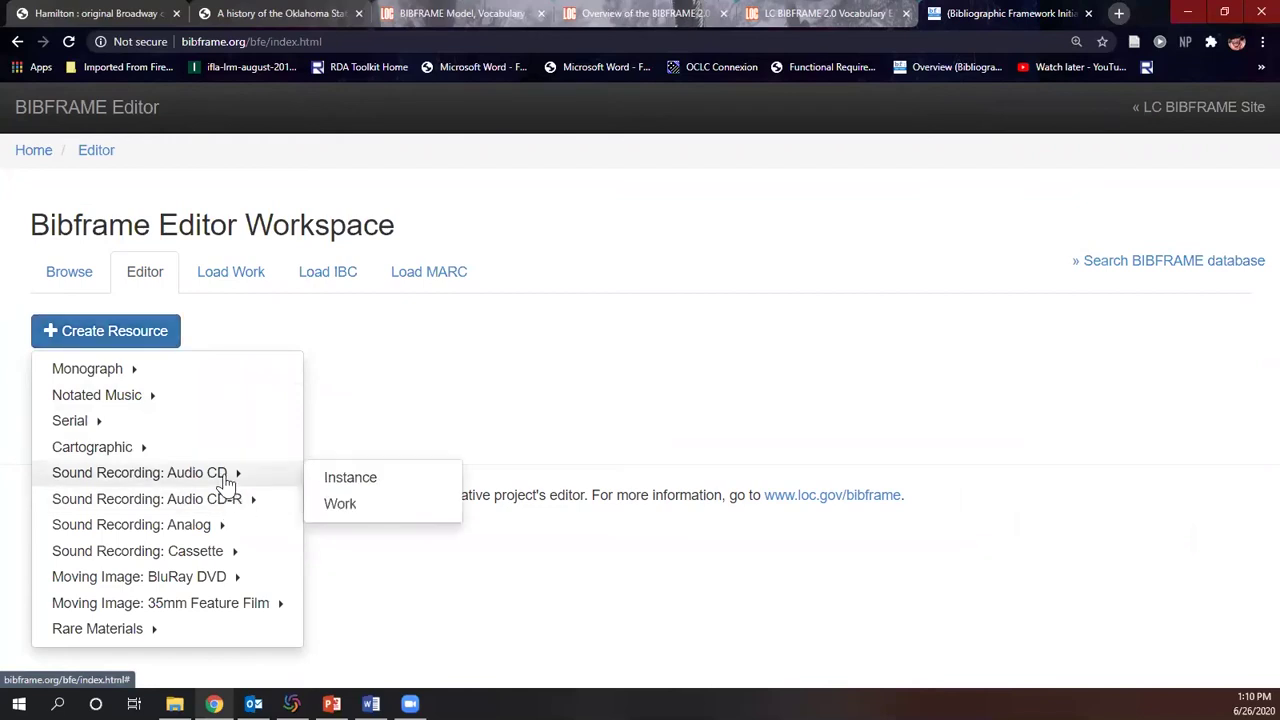
{"action": "left_click", "coordinate": [355, 508]}
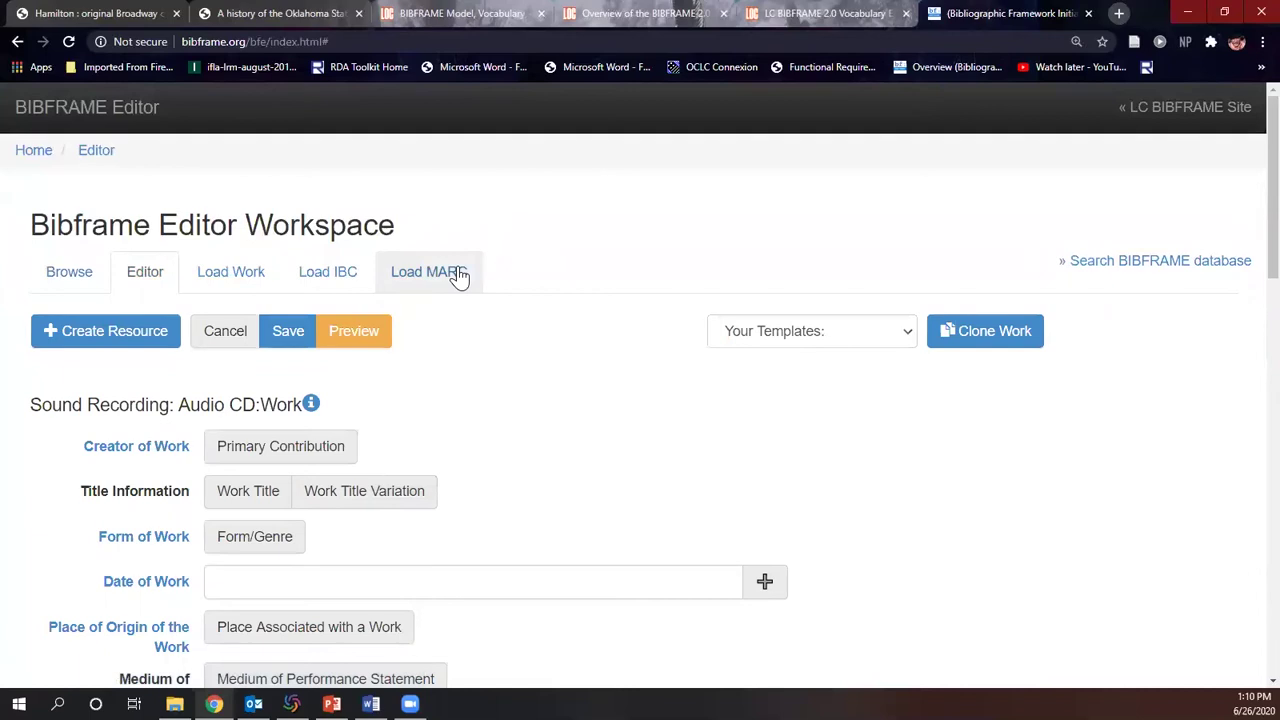
Read the RDA Toolkit instructions linked to Creator of Work, logging in with the saved account ID and password
{"action": "scroll", "coordinate": [459, 276], "scroll_direction": "down", "scroll_amount": 2}
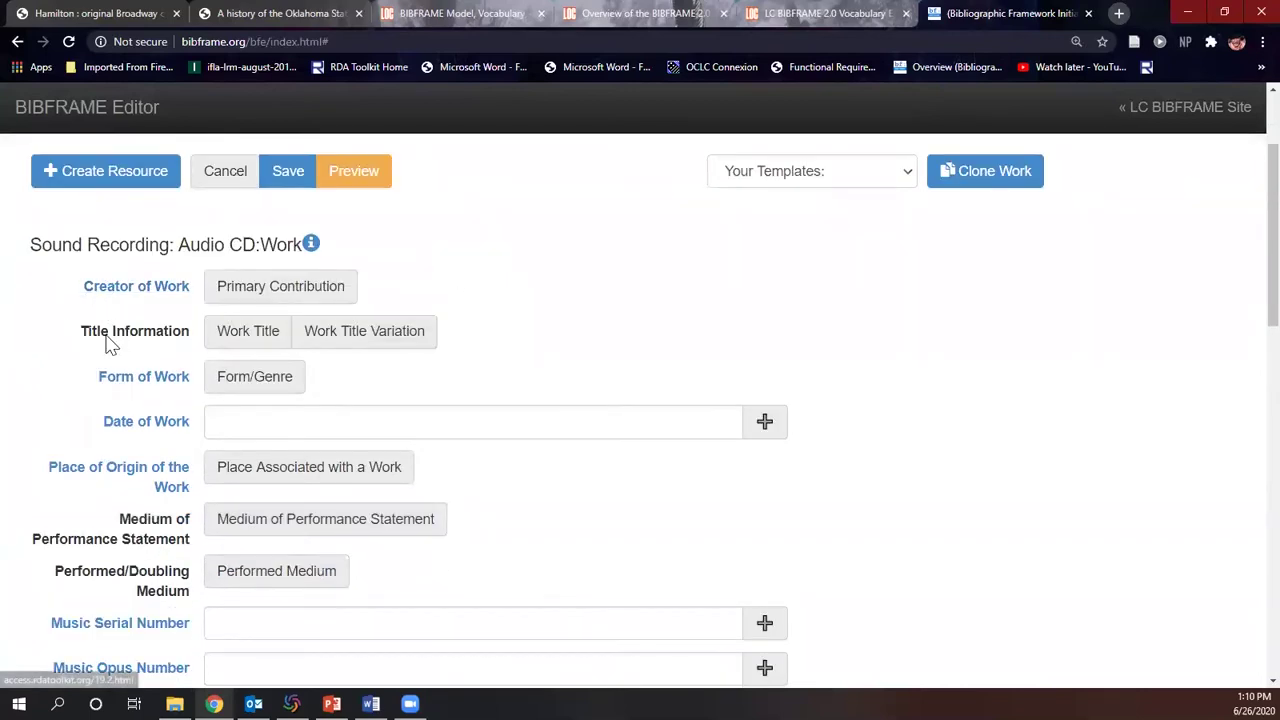
{"action": "left_click", "coordinate": [153, 292]}
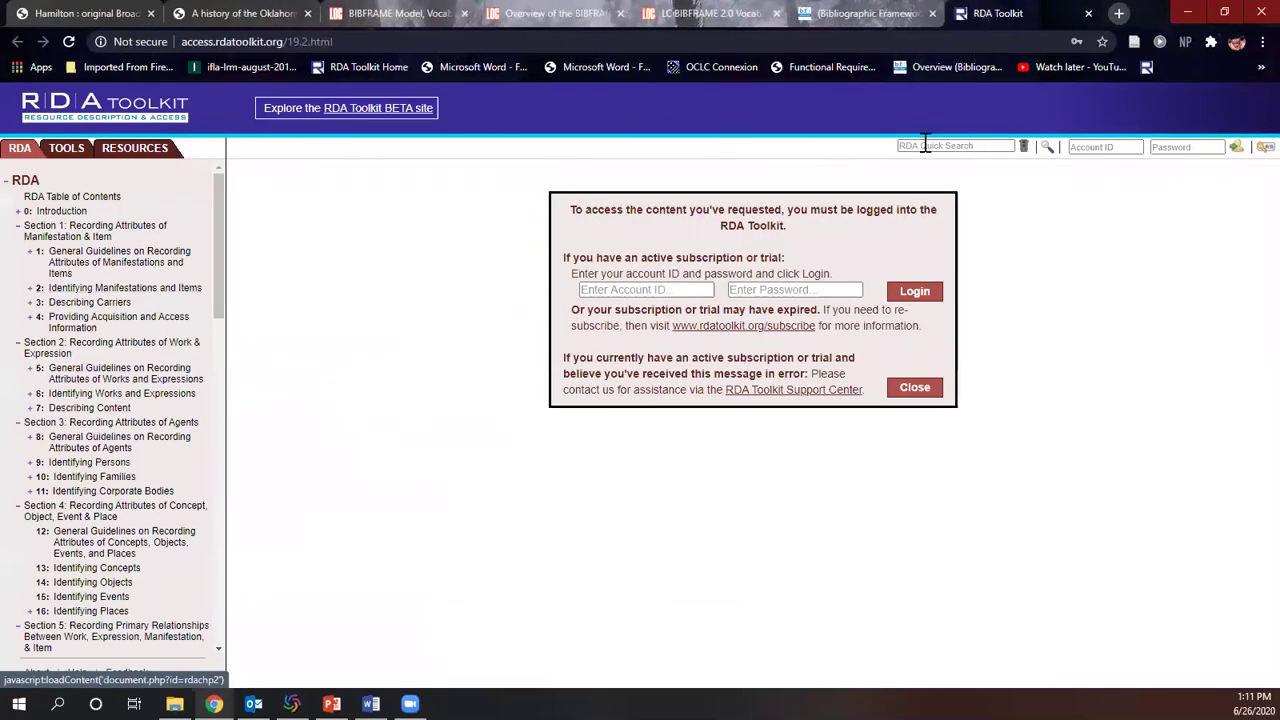
{"action": "left_click", "coordinate": [683, 290]}
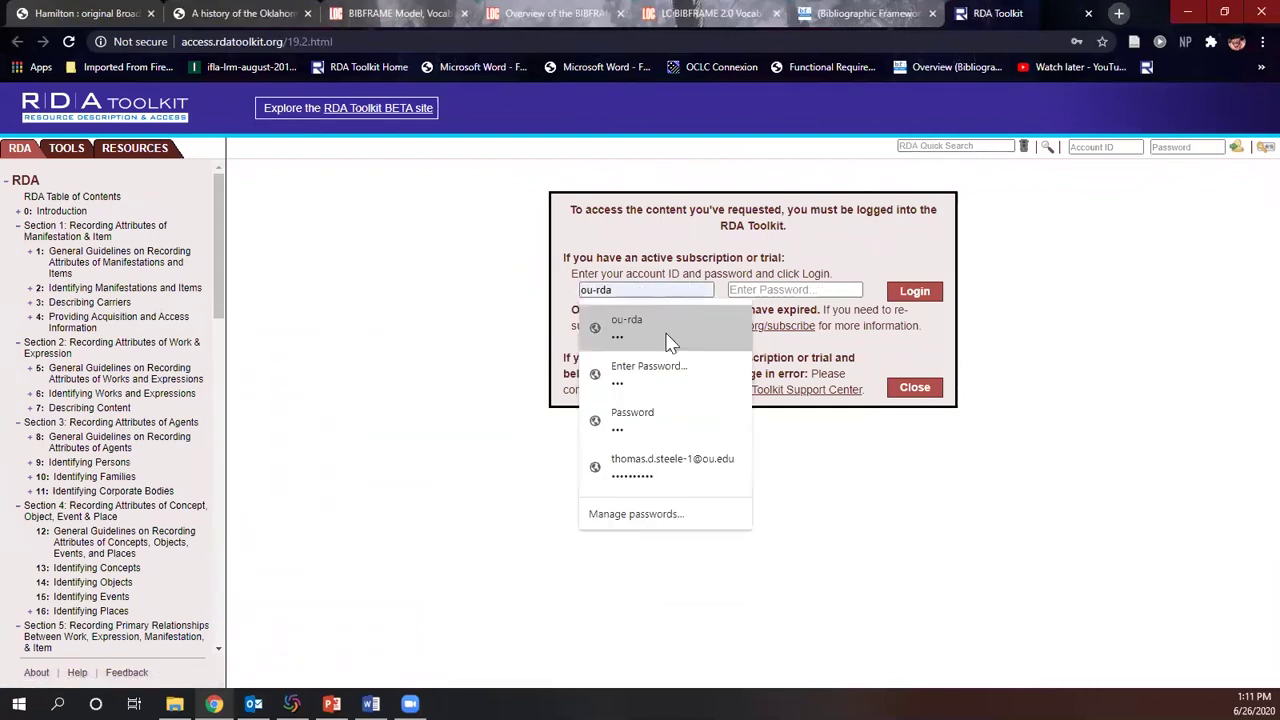
{"action": "left_click", "coordinate": [676, 320]}
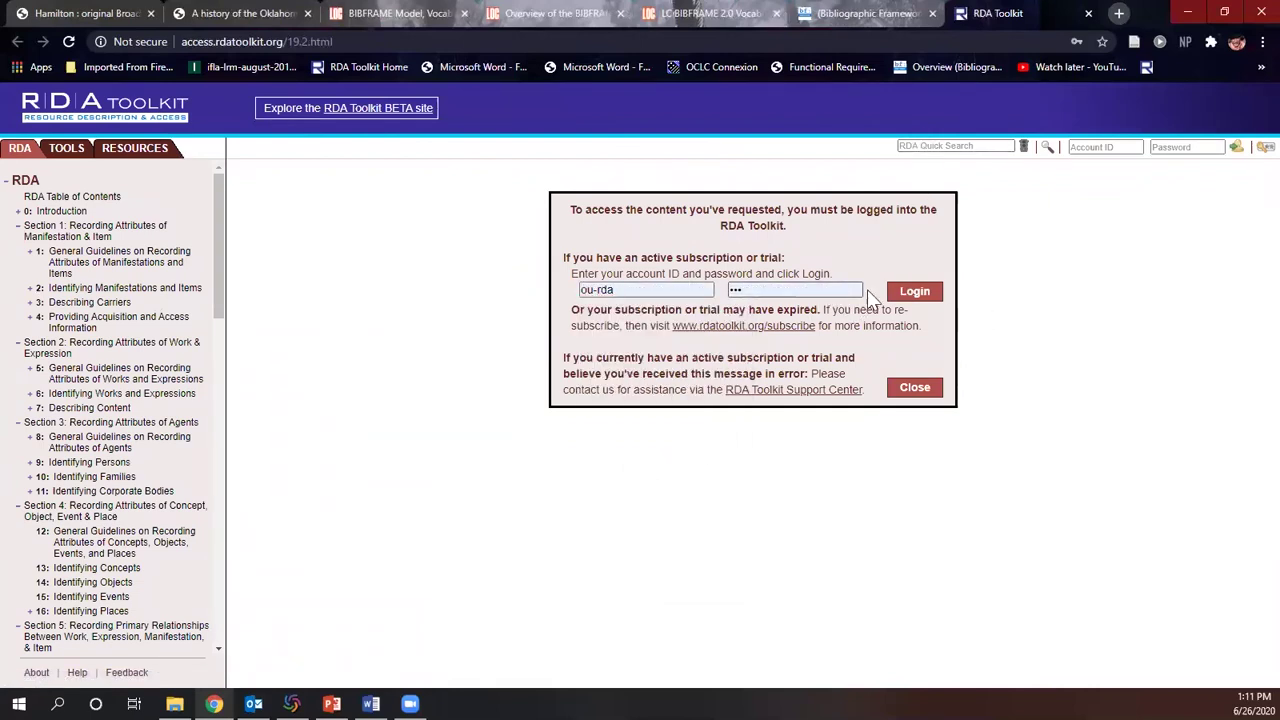
{"action": "left_click", "coordinate": [914, 292]}
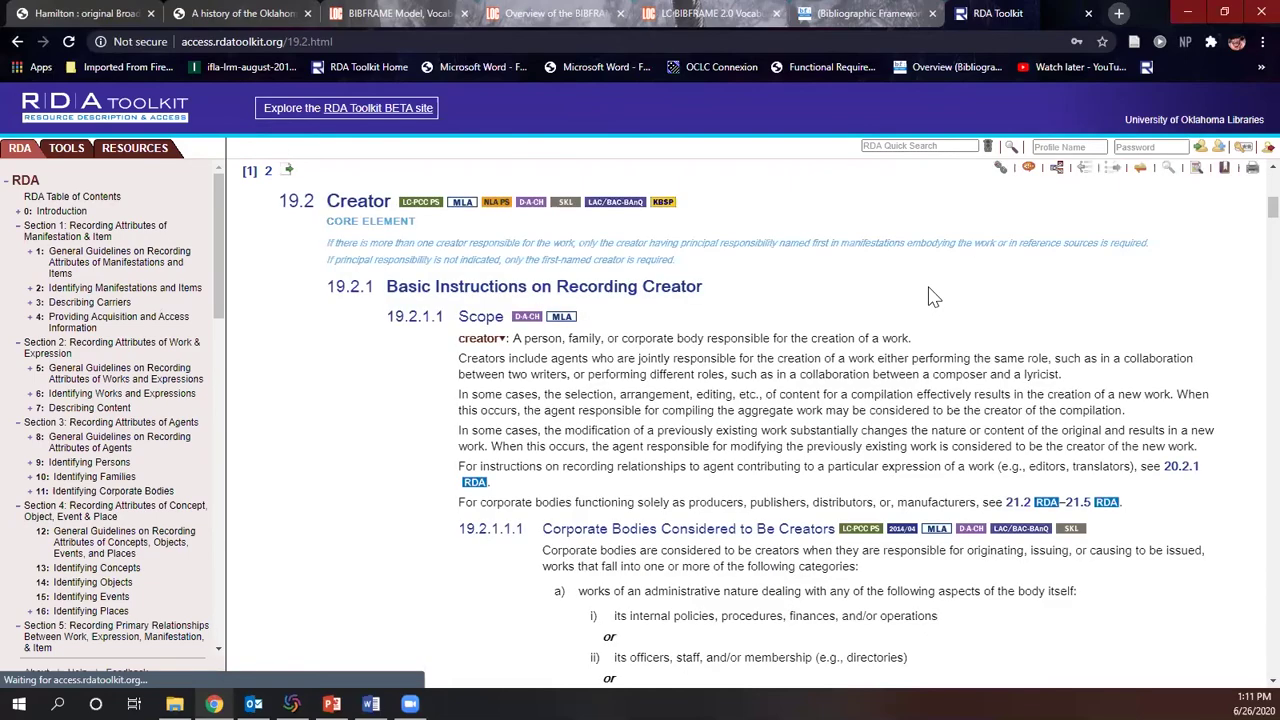
{"action": "scroll", "coordinate": [726, 230], "scroll_direction": "down", "scroll_amount": 5}
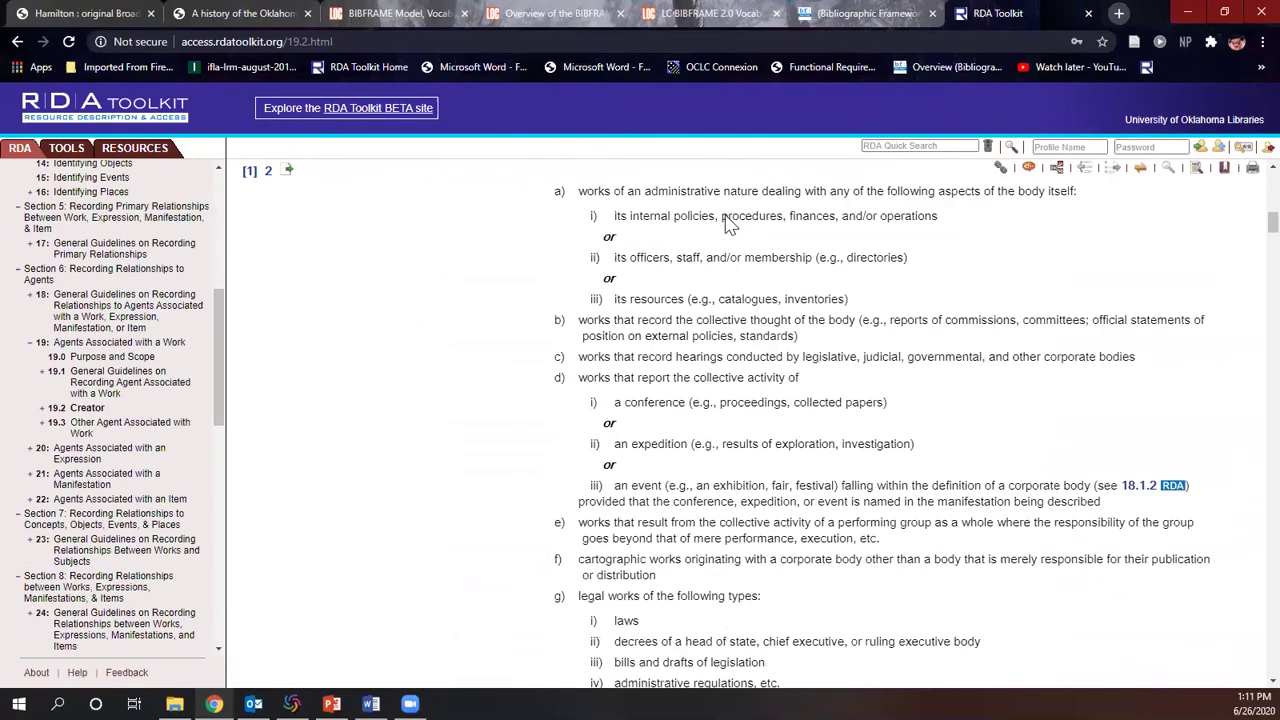
{"action": "scroll", "coordinate": [726, 213], "scroll_direction": "down", "scroll_amount": 7}
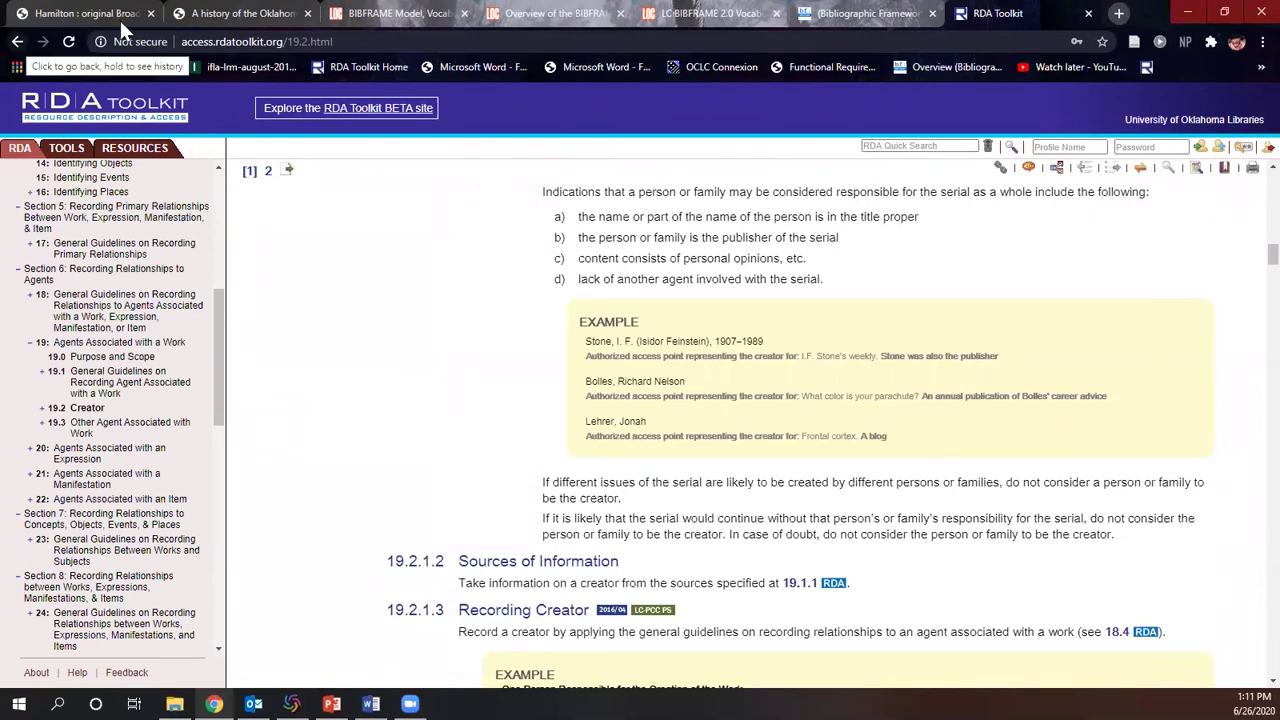
Return to the BIBFRAME Editor and open a Person entry for the work's Primary Contribution
{"action": "left_click", "coordinate": [905, 14]}
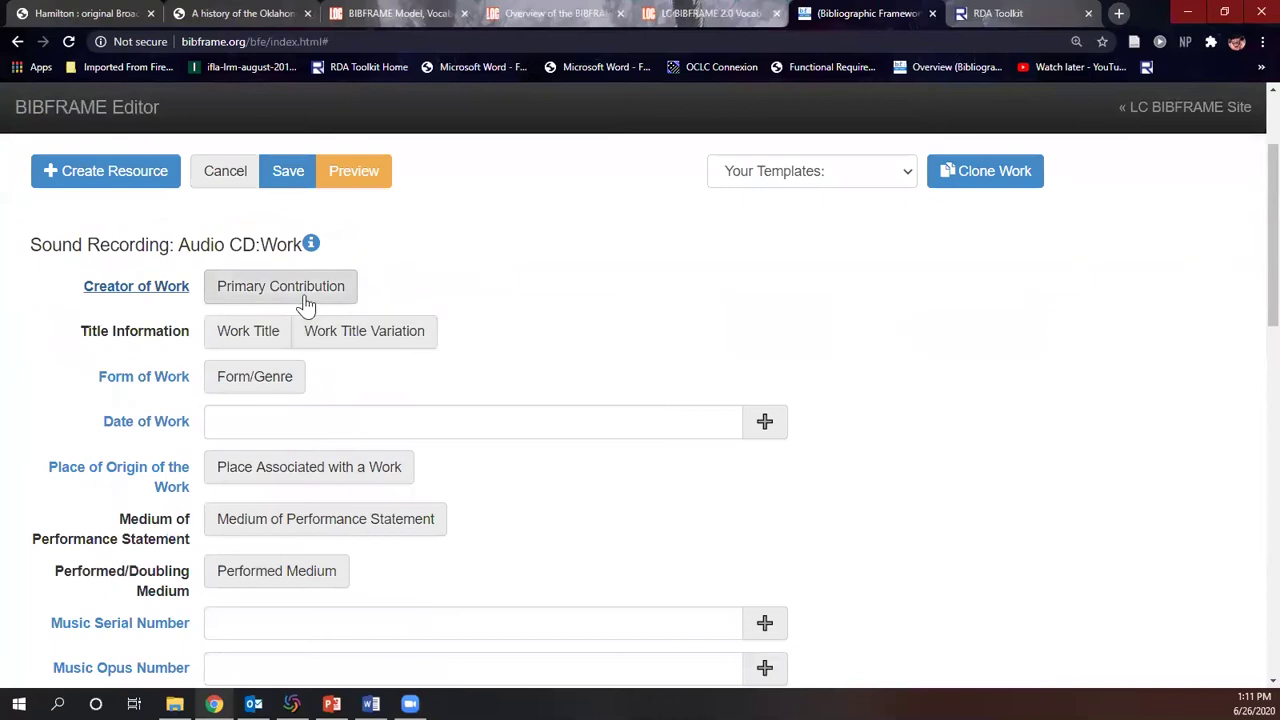
{"action": "left_click", "coordinate": [272, 291]}
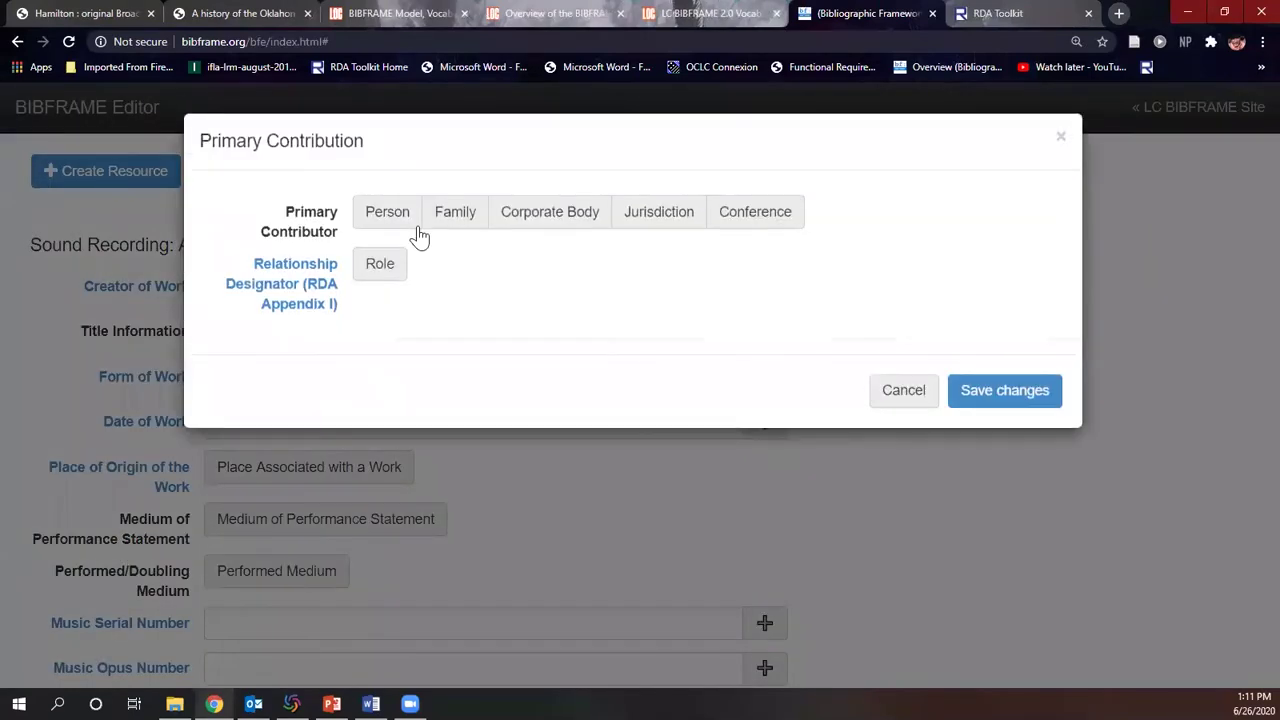
{"action": "left_click", "coordinate": [399, 228]}
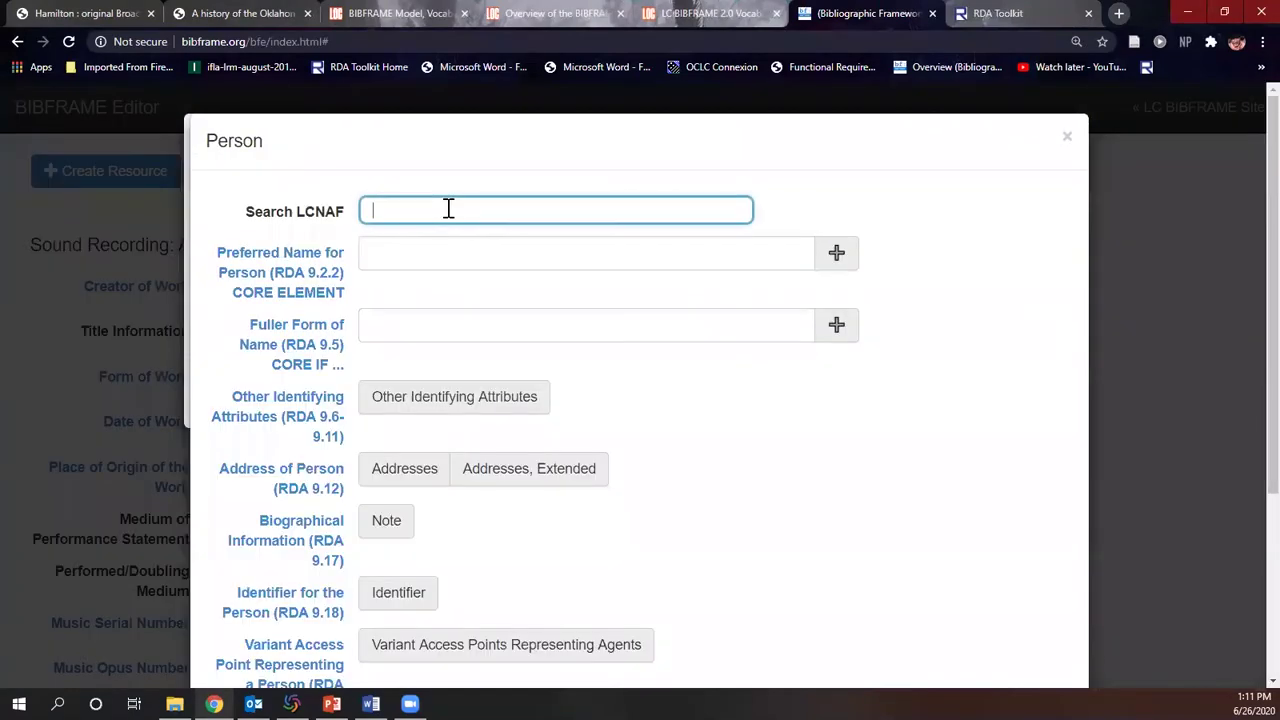
Search LCNAF for "miranda, lin", select the Lin-Manuel Miranda name heading, and try to edit the selected entry
{"action": "type", "text": "mir"}
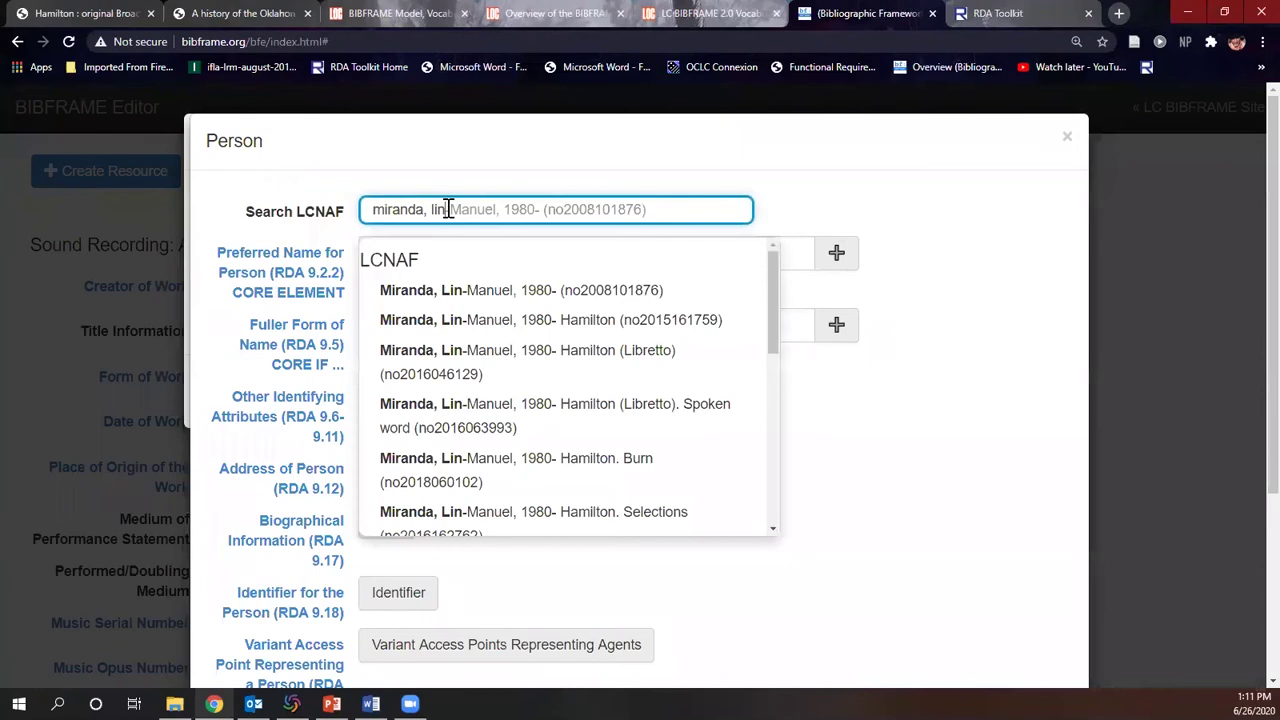
{"action": "type", "text": "anda, lin"}
{"action": "left_click", "coordinate": [510, 292]}
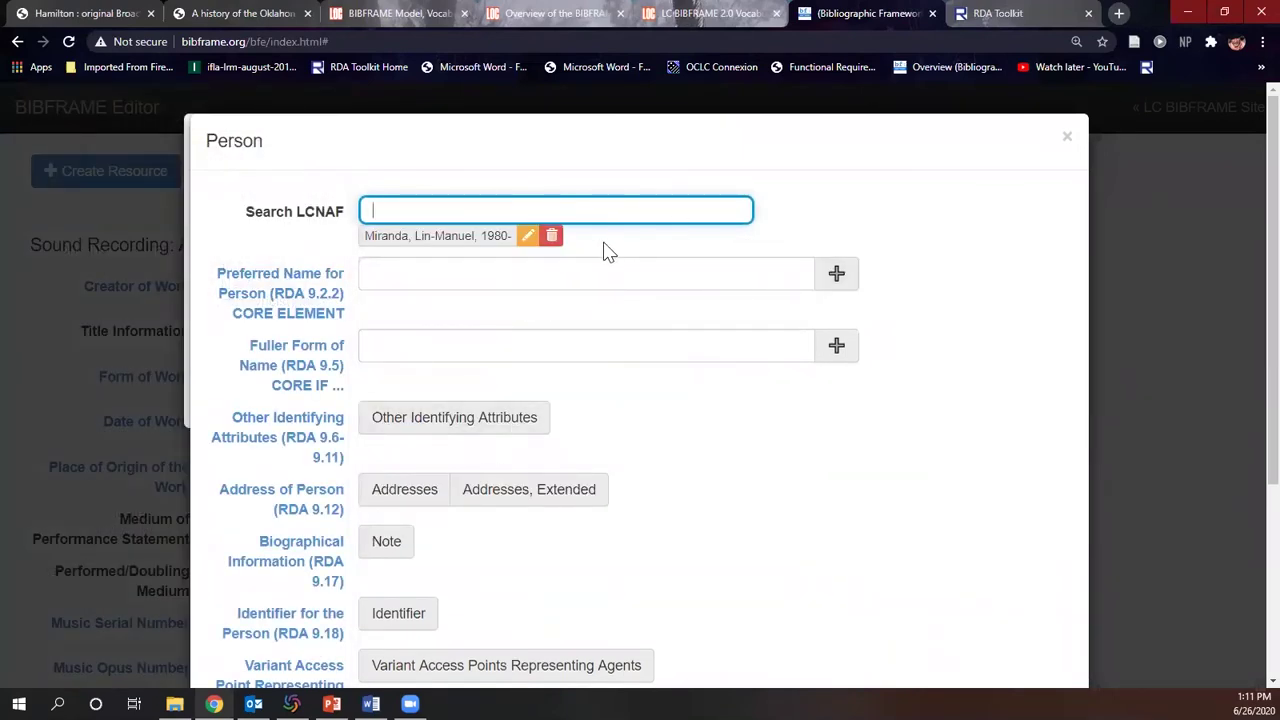
{"action": "left_click", "coordinate": [529, 237]}
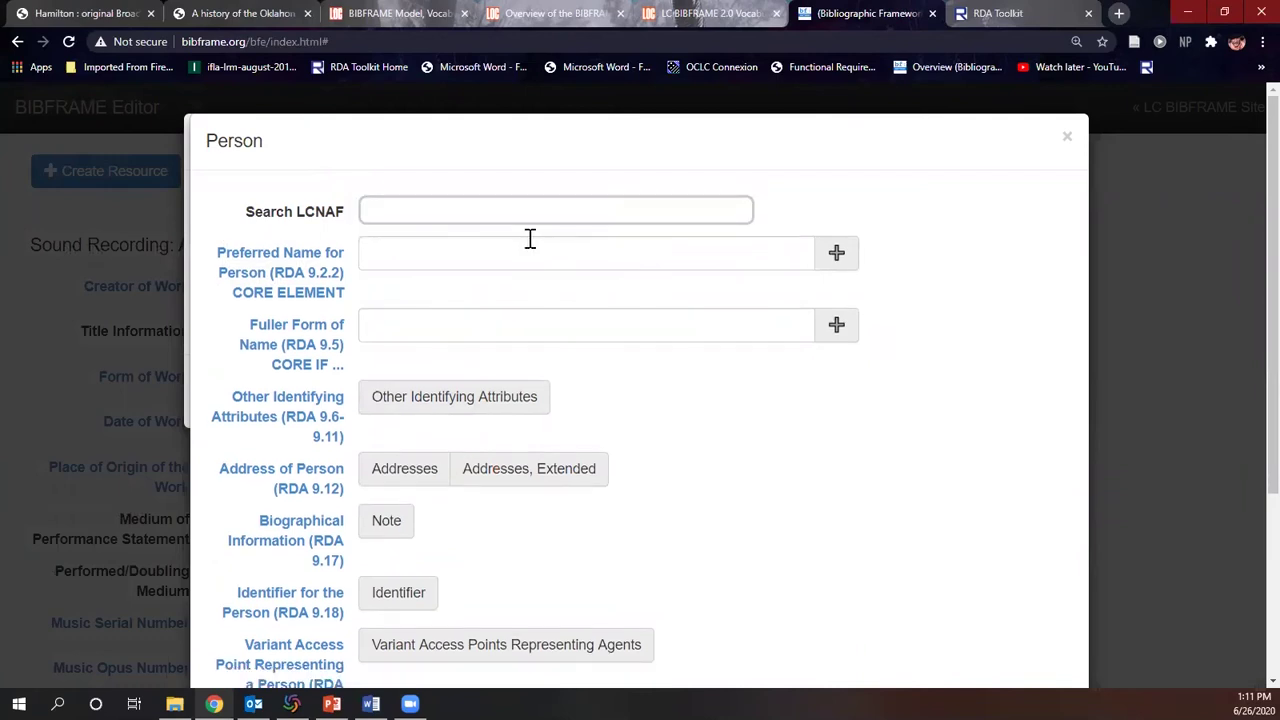
Search LCNAF for "hamilton, alexander", select the unqualified Hamilton, Alexander heading, and delete the selected entry
{"action": "left_click", "coordinate": [490, 208]}
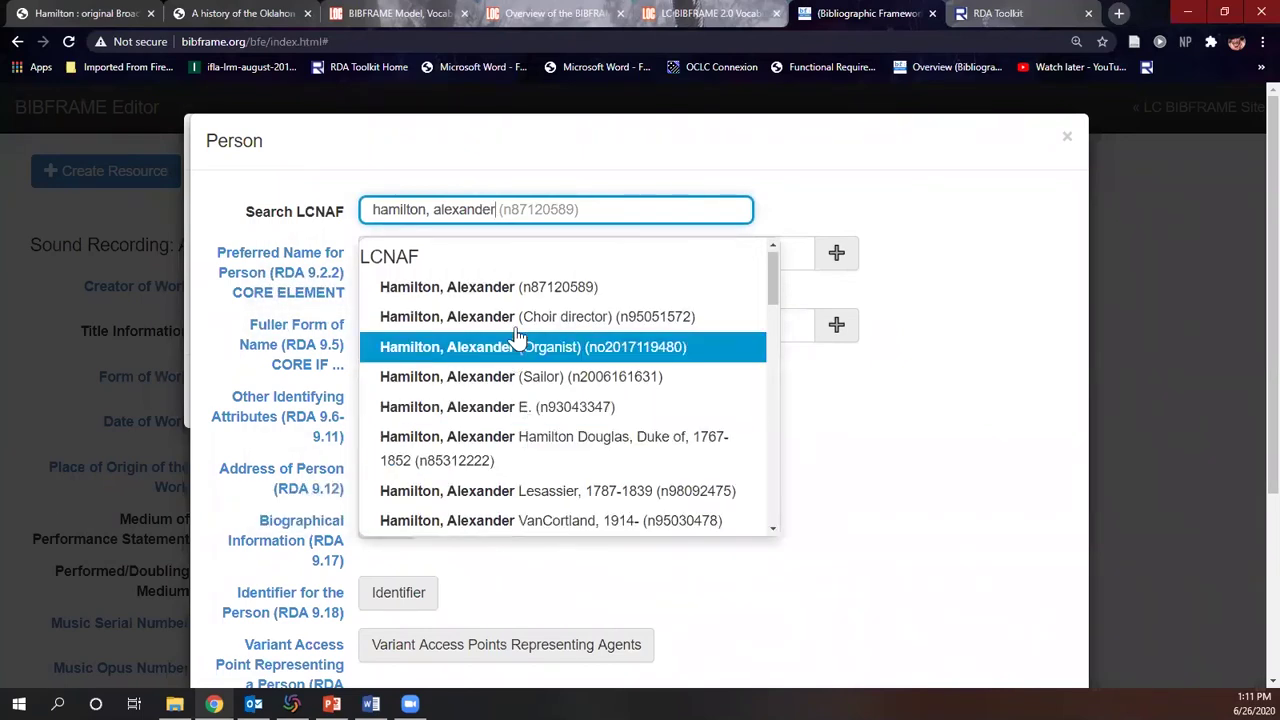
{"action": "left_click", "coordinate": [520, 290]}
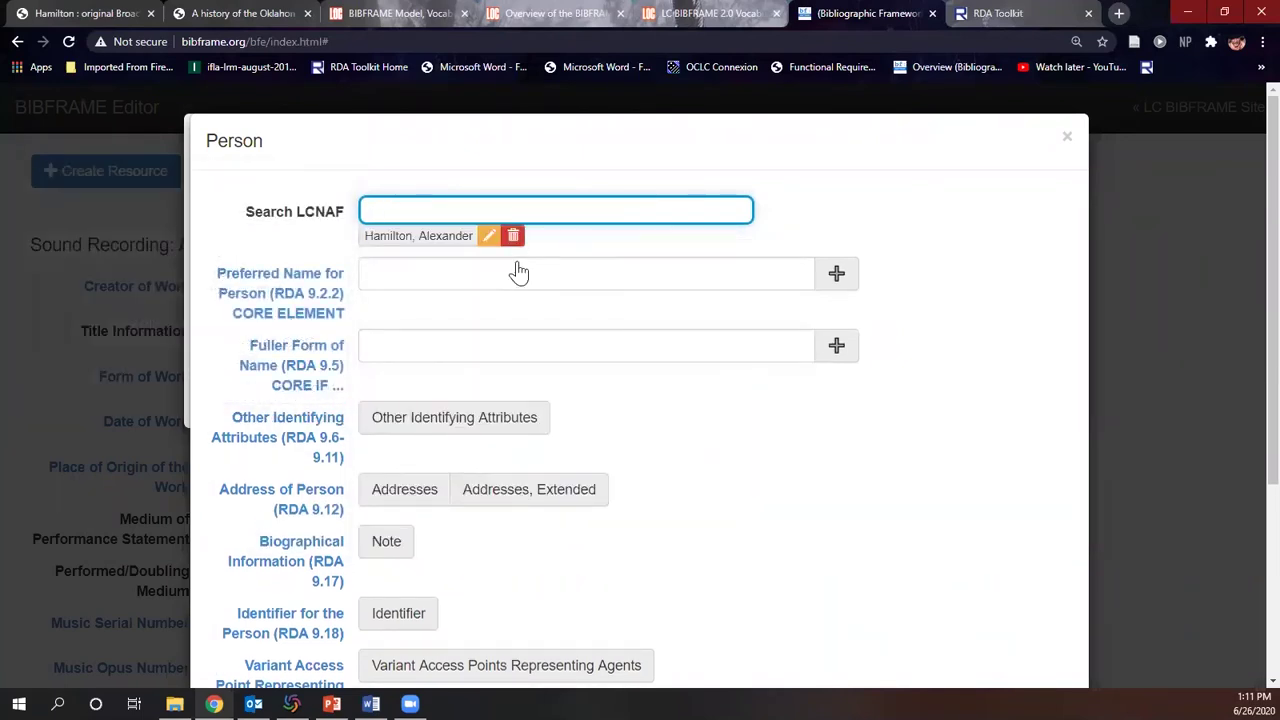
{"action": "left_click", "coordinate": [513, 238]}
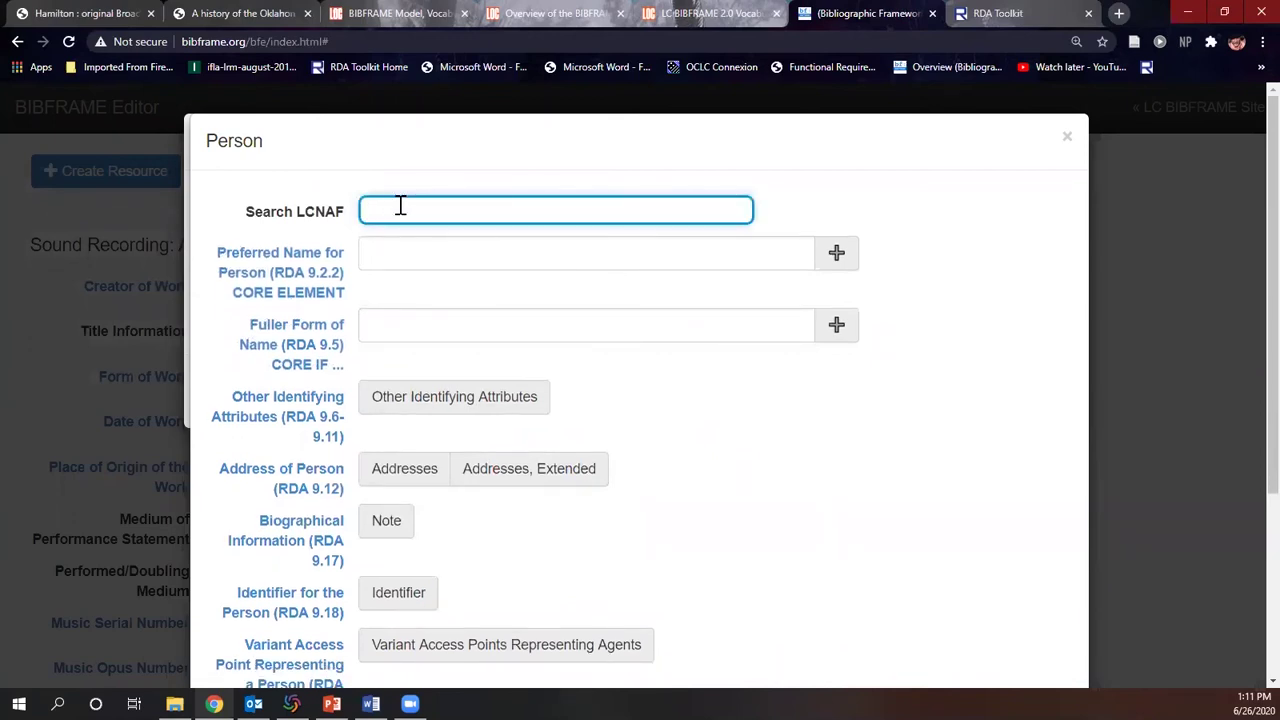
Search LCNAF for "miranda, lin", select the Lin-Manuel Miranda name heading as primary contributor, and save the Person entry
{"action": "type", "text": "a, lin"}
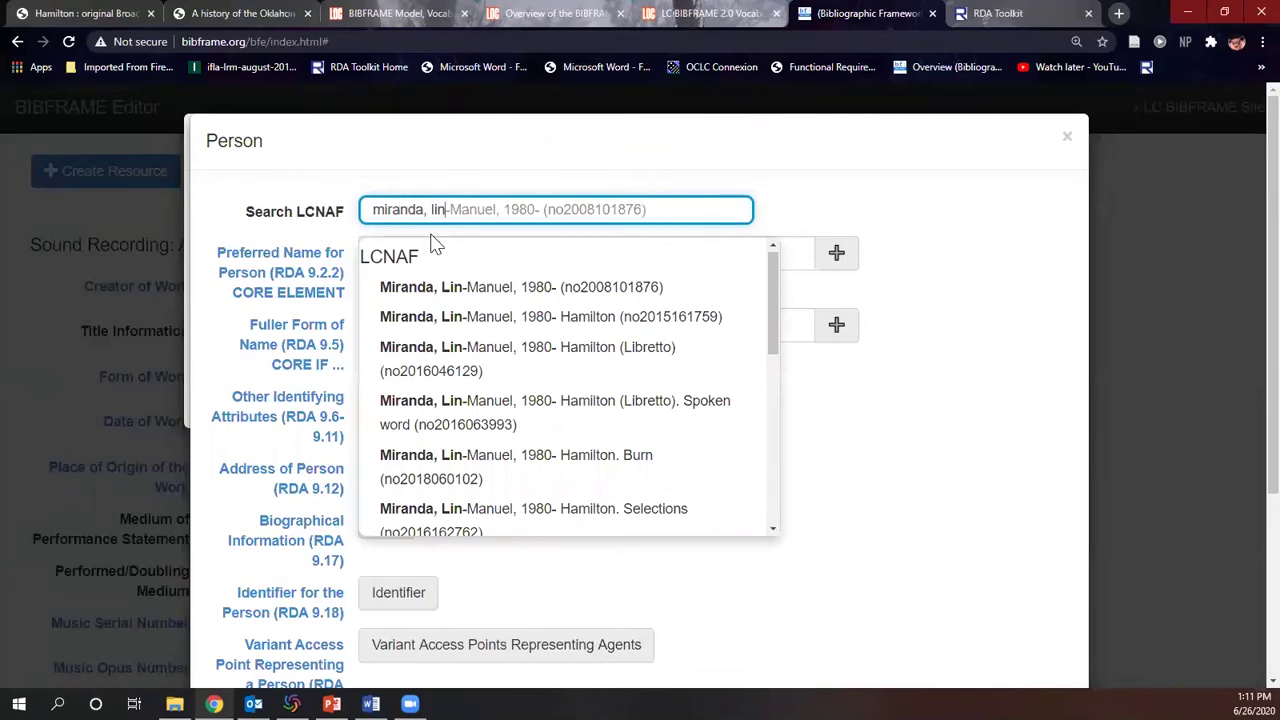
{"action": "left_click", "coordinate": [470, 287]}
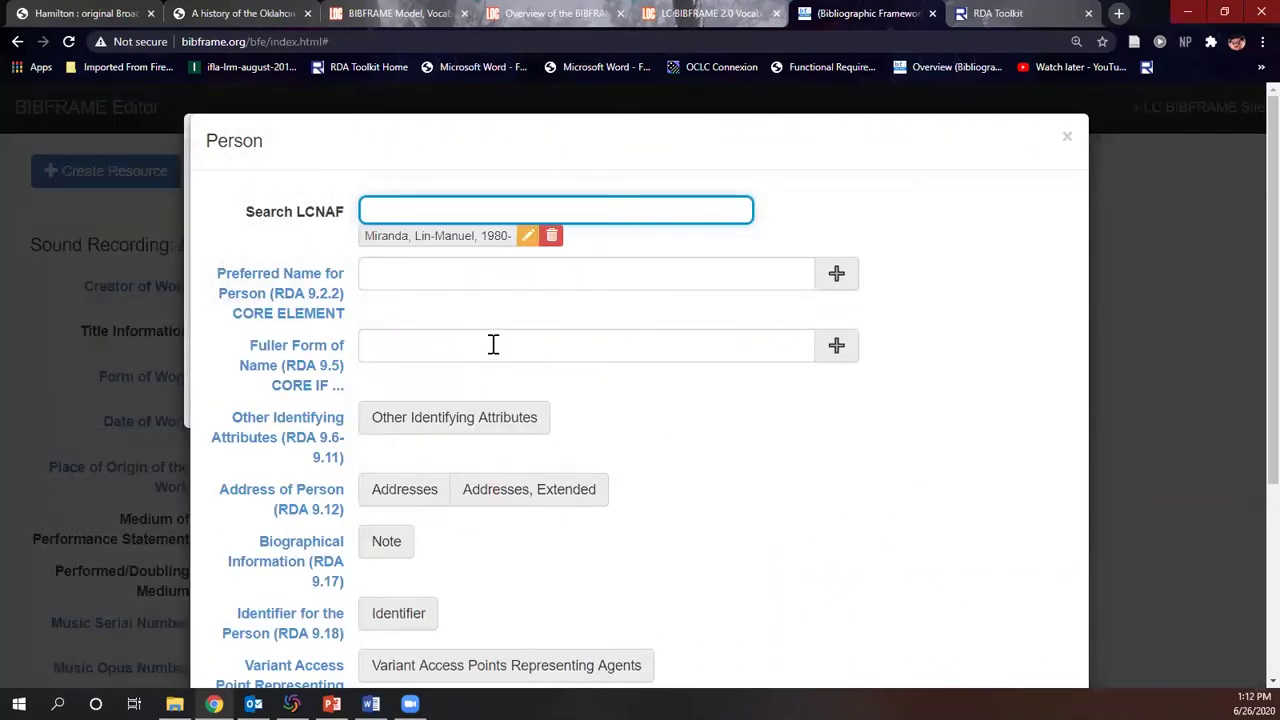
{"action": "scroll", "coordinate": [497, 355], "scroll_direction": "down", "scroll_amount": 3}
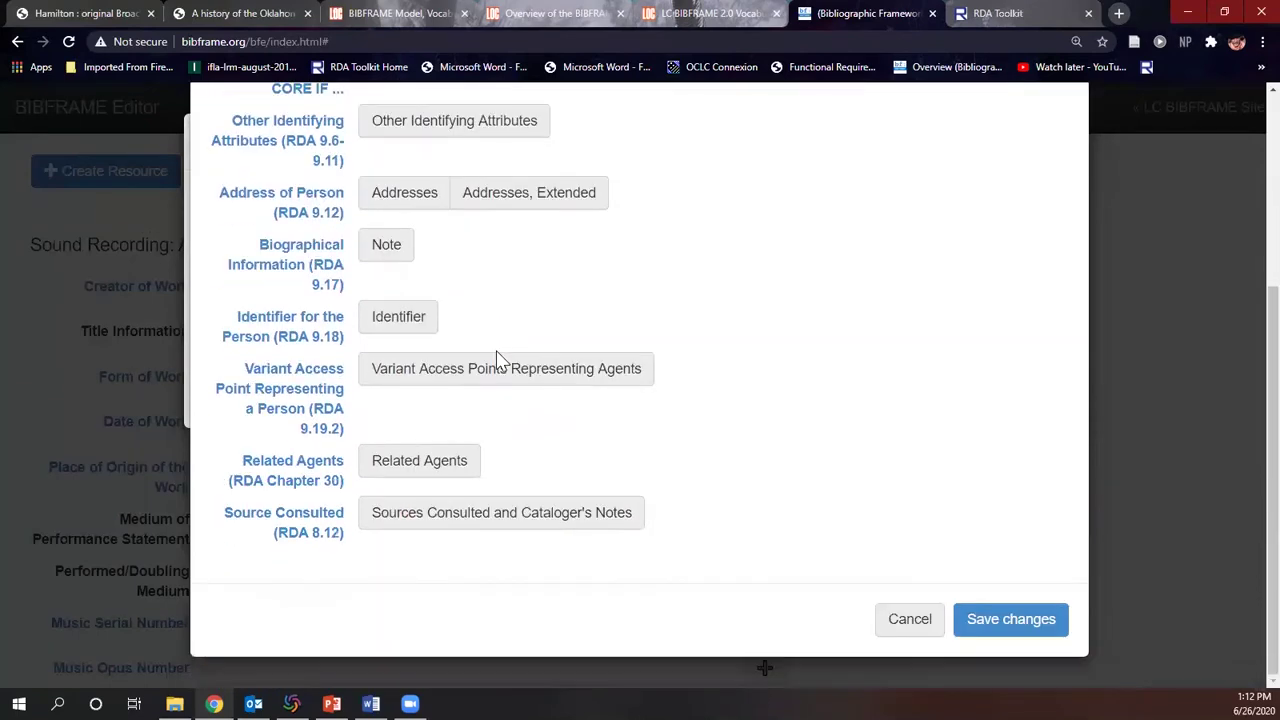
{"action": "left_click", "coordinate": [1006, 626]}
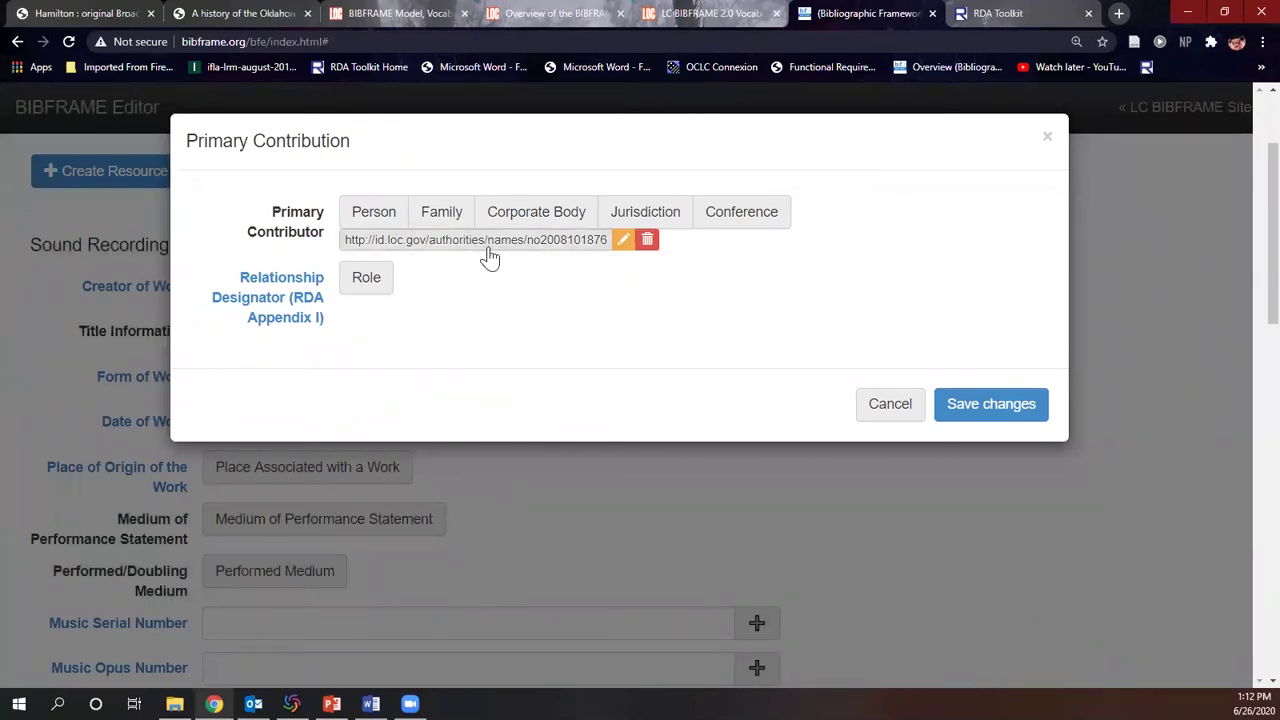
Search the MARC relator terms for "composer", add Composer as a role of the primary contributor, and save it
{"action": "left_click", "coordinate": [364, 283]}
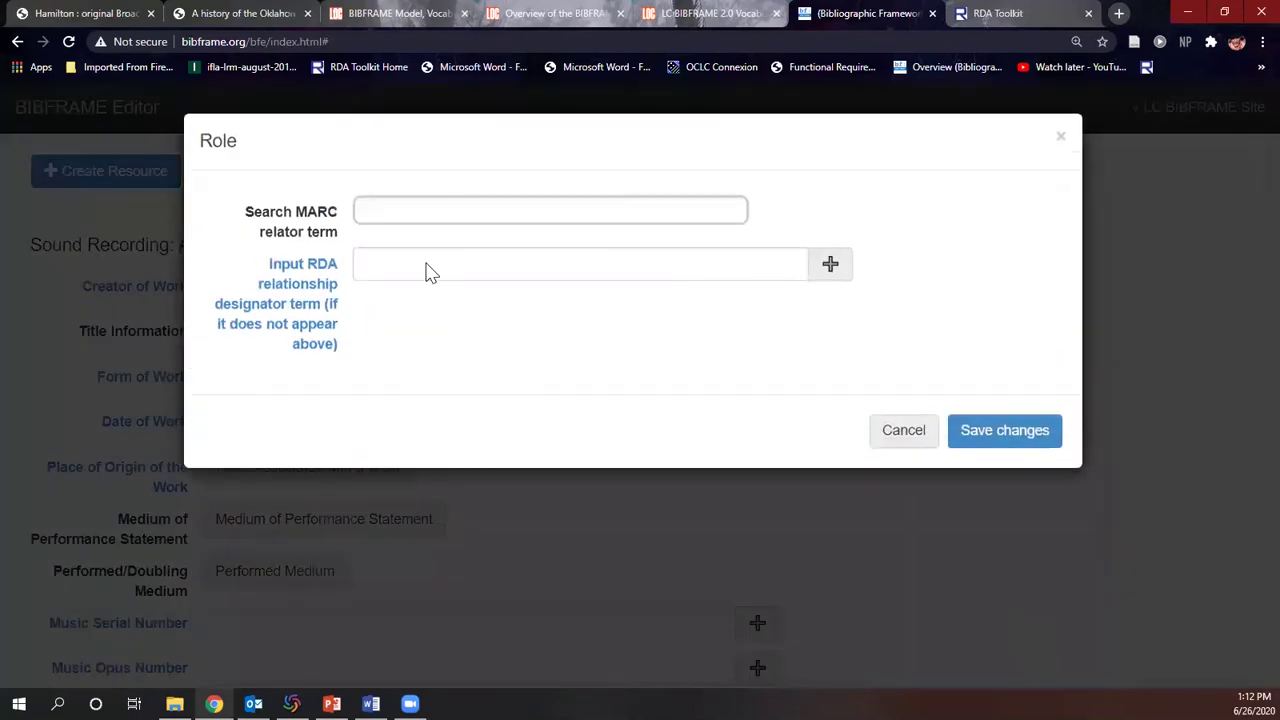
{"action": "left_click", "coordinate": [459, 197]}
{"action": "type", "text": "composer"}
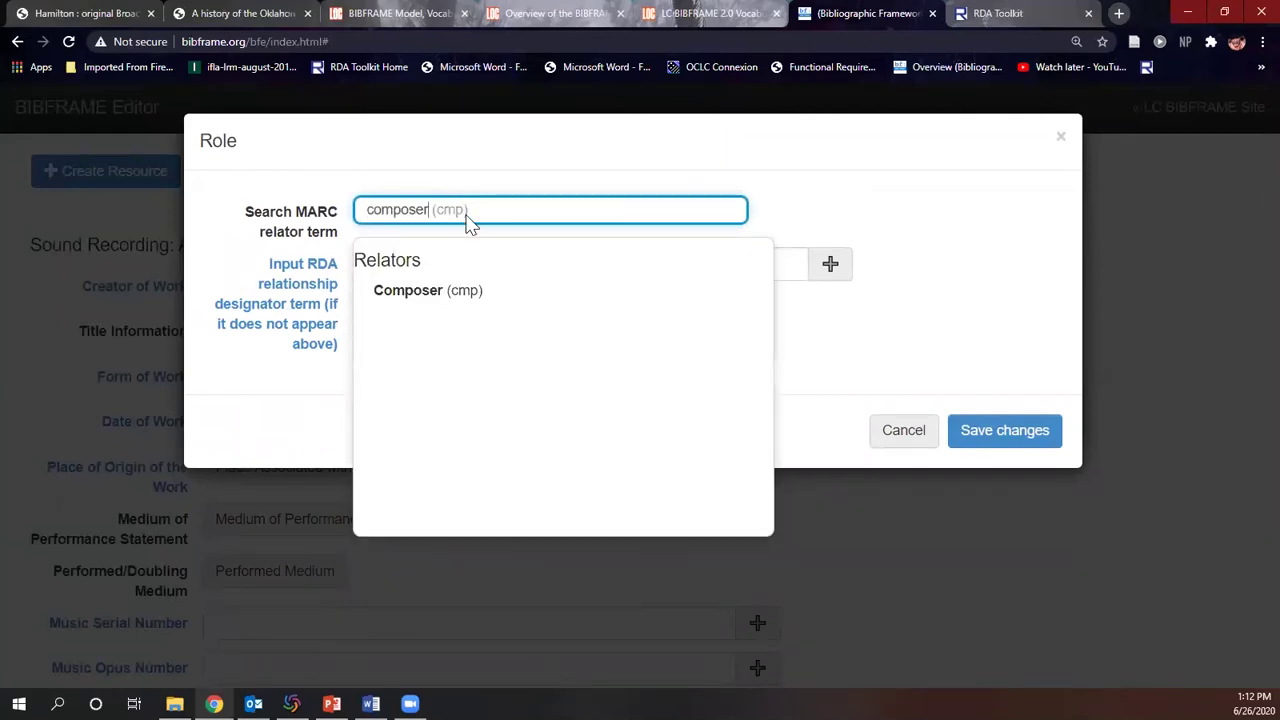
{"action": "left_click", "coordinate": [429, 291]}
{"action": "left_click", "coordinate": [434, 277]}
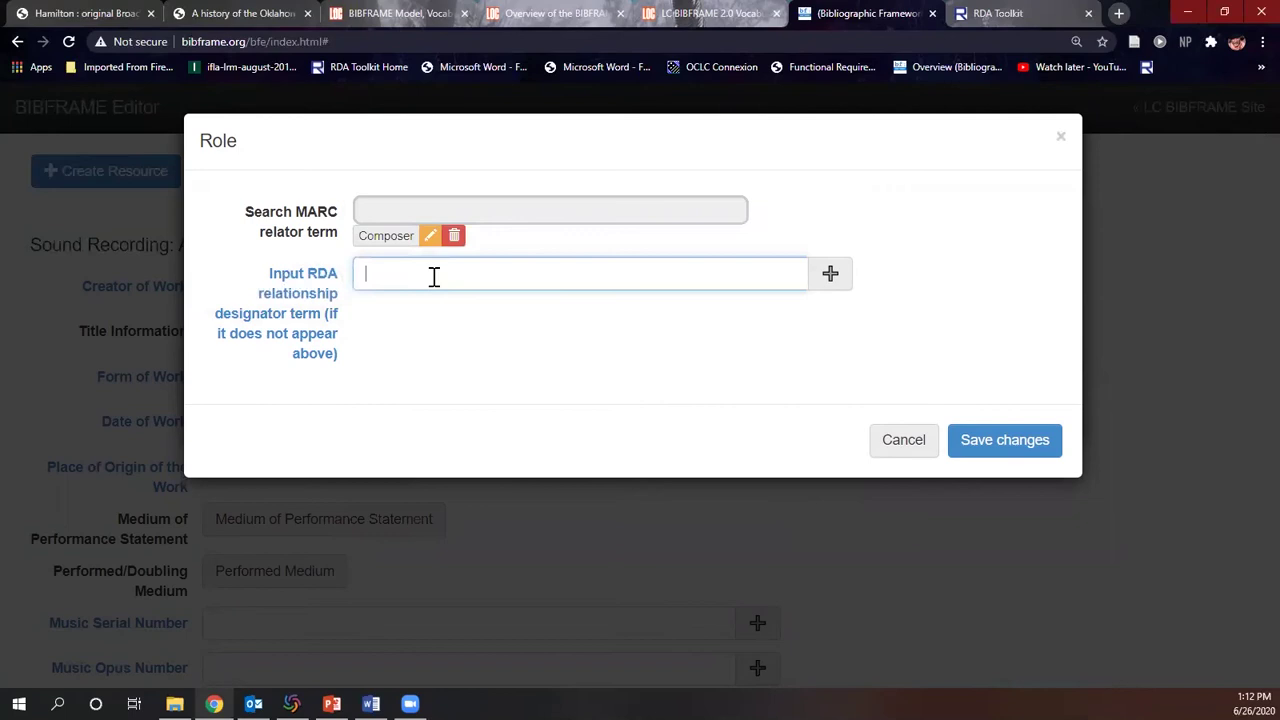
{"action": "left_click", "coordinate": [457, 214]}
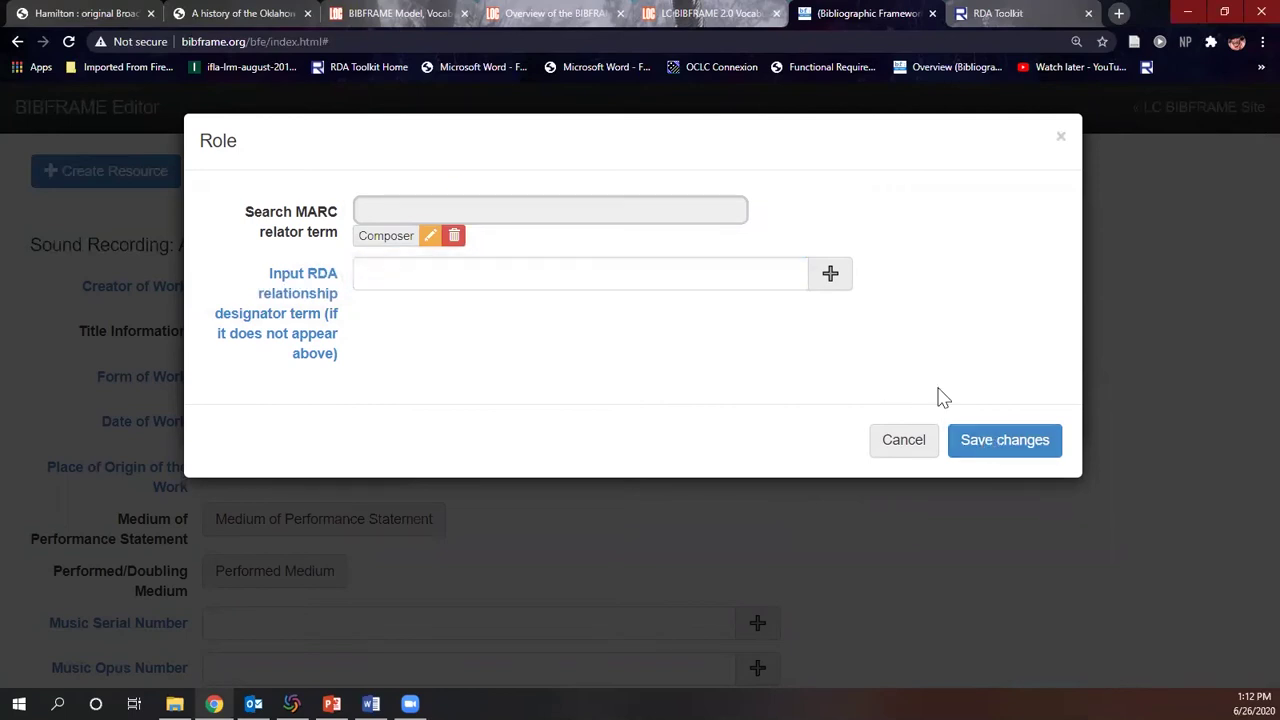
{"action": "left_click", "coordinate": [1000, 442]}
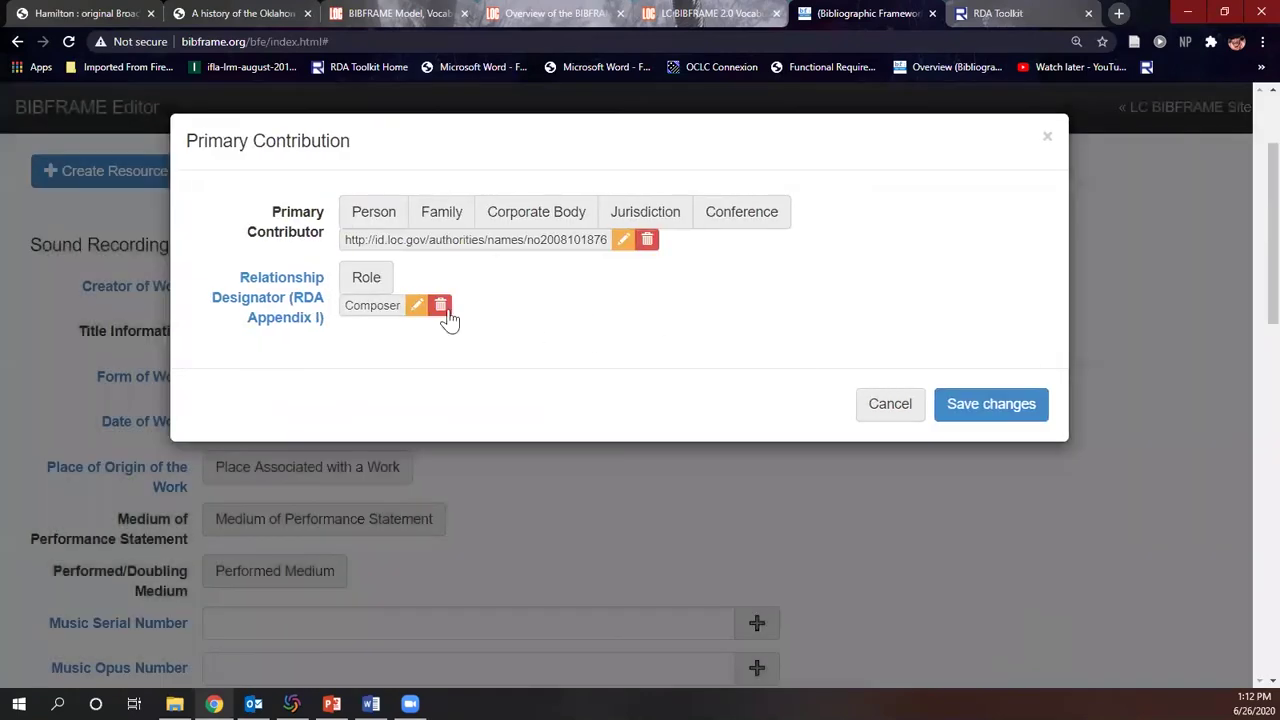
Add the MARC relator term Librettist as a second role and save the Primary Contribution
{"action": "left_click", "coordinate": [392, 280]}
{"action": "left_click", "coordinate": [486, 214]}
{"action": "type", "text": "libret"}
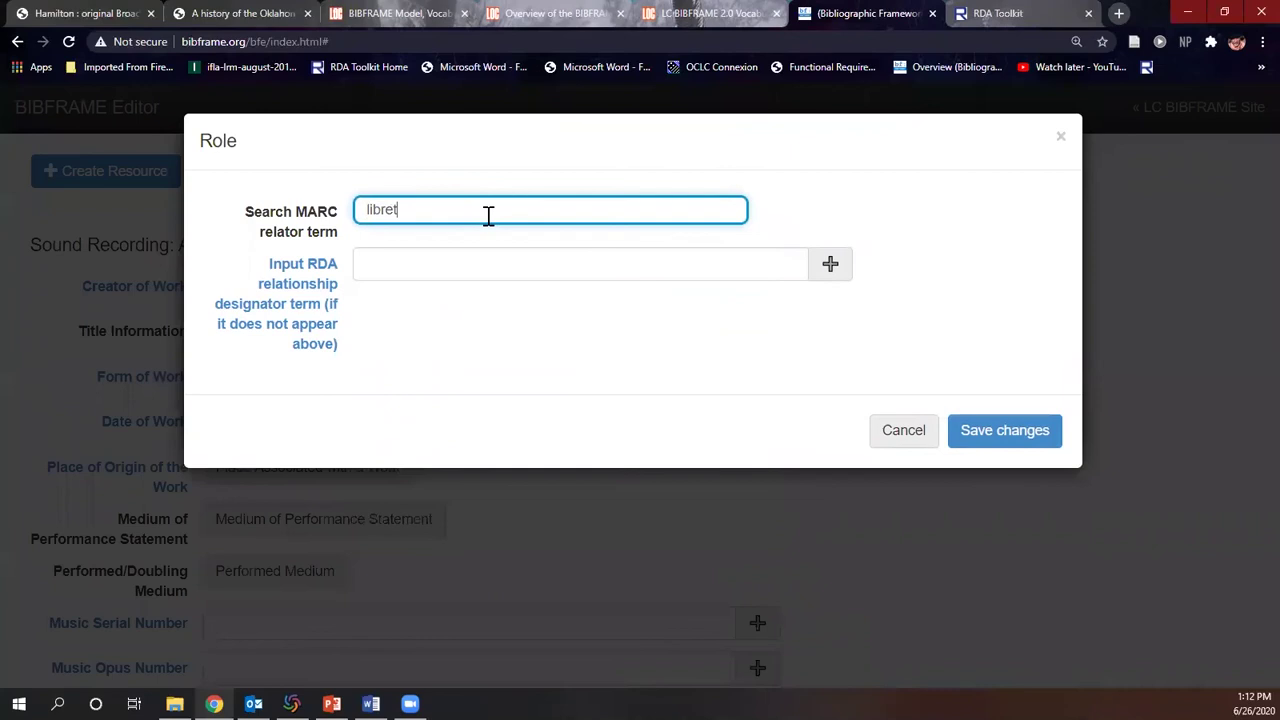
{"action": "type", "text": "tist"}
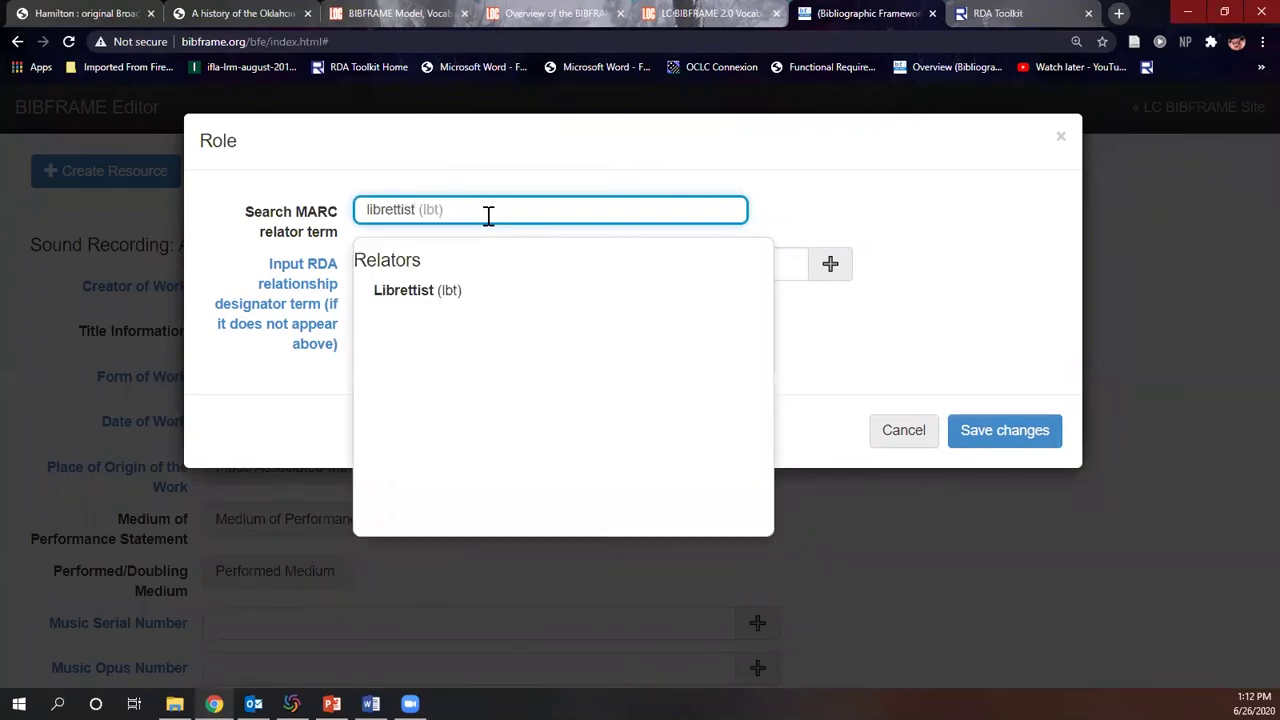
{"action": "left_click", "coordinate": [445, 290]}
{"action": "left_click", "coordinate": [1029, 448]}
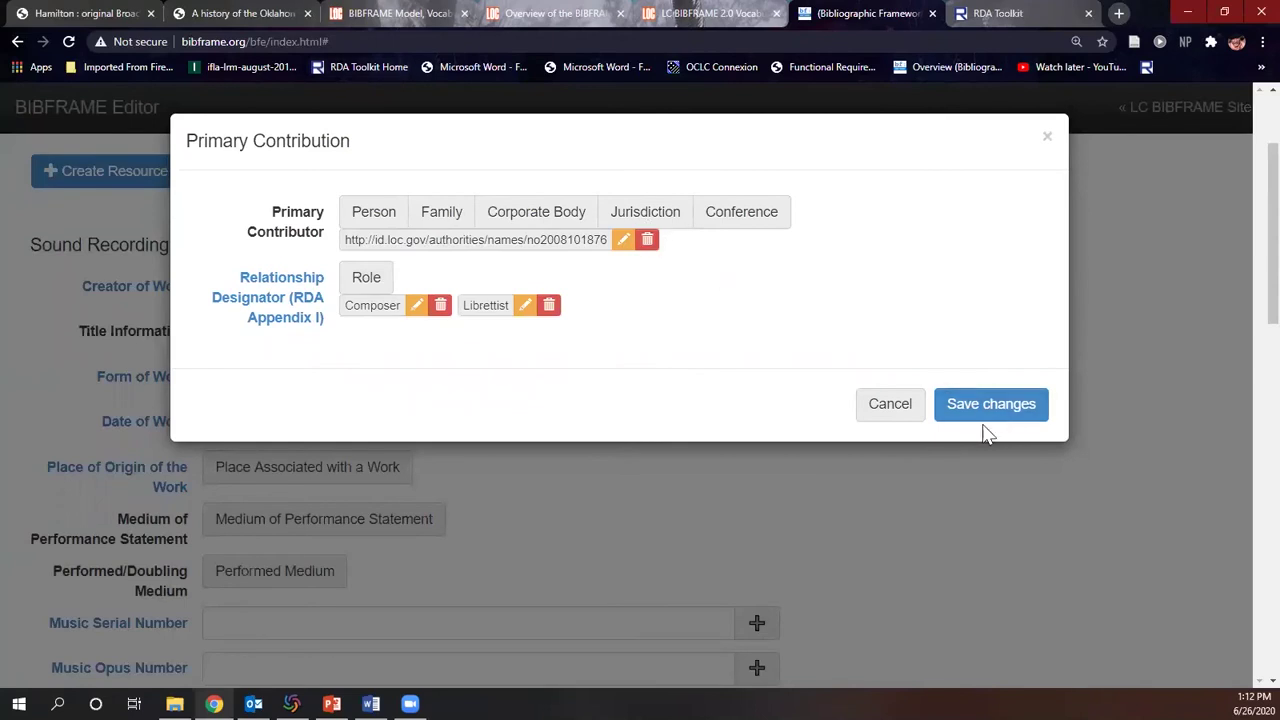
{"action": "left_click", "coordinate": [957, 410]}
Look up "musical" in LCGFT and save Musicals as the work's form/genre
{"action": "left_click", "coordinate": [245, 400]}
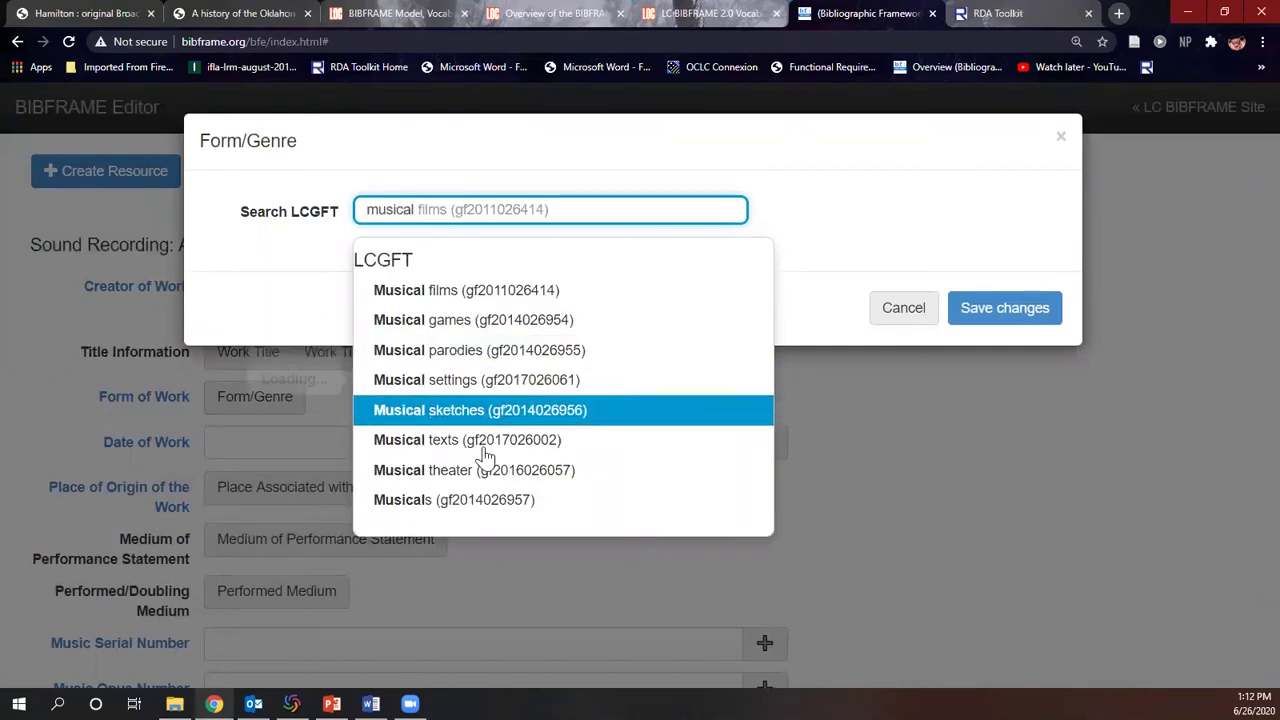
{"action": "left_click", "coordinate": [480, 504]}
{"action": "left_click", "coordinate": [963, 330]}
Add 2015 as the Date of Work
{"action": "scroll", "coordinate": [380, 245], "scroll_direction": "down", "scroll_amount": 3}
{"action": "left_click", "coordinate": [351, 233]}
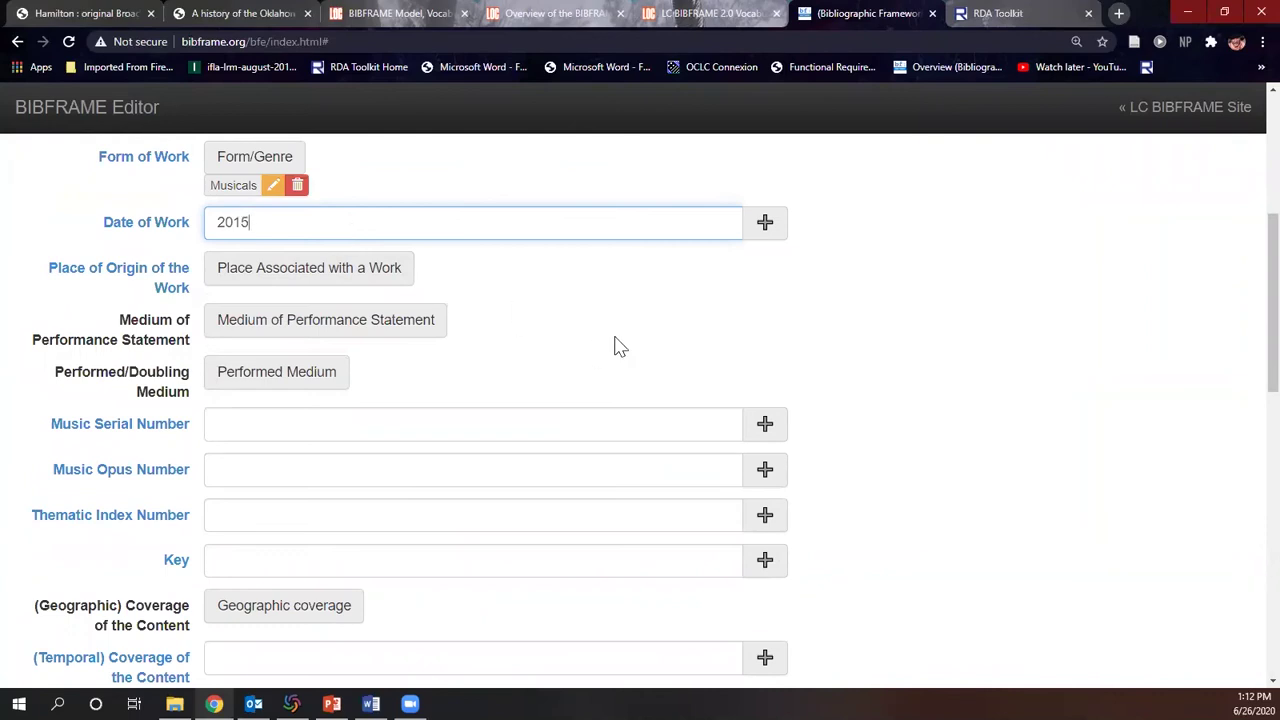
{"action": "left_click", "coordinate": [766, 222]}
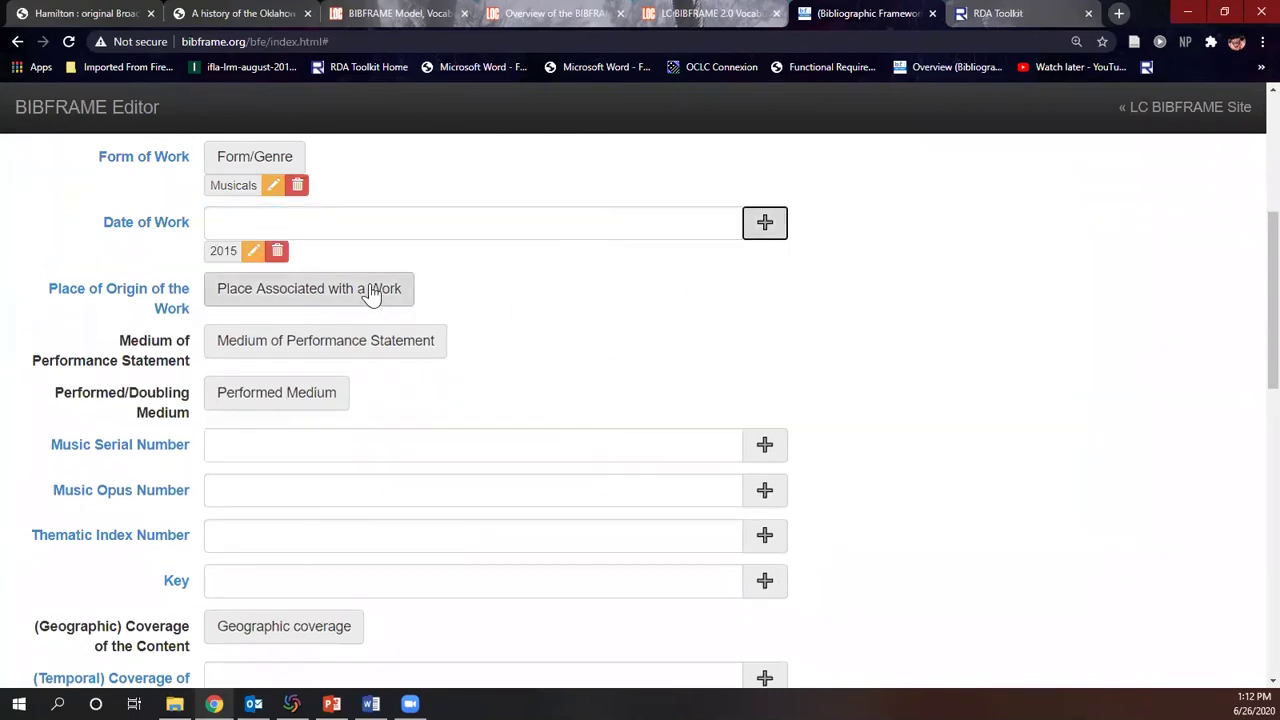
Look up "hamilton, alexander" among the subject components and save the unqualified LCNAF heading as the work's subject
{"action": "scroll", "coordinate": [280, 366], "scroll_direction": "down", "scroll_amount": 2}
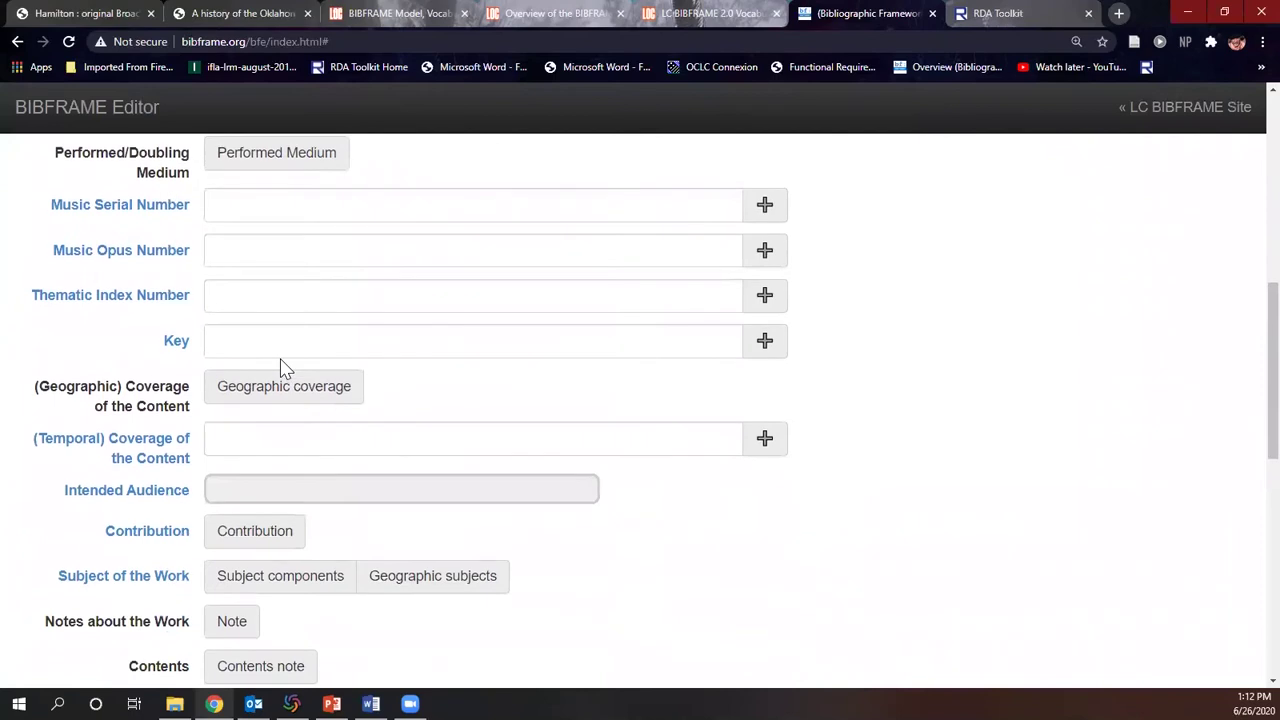
{"action": "scroll", "coordinate": [255, 180], "scroll_direction": "down", "scroll_amount": 2}
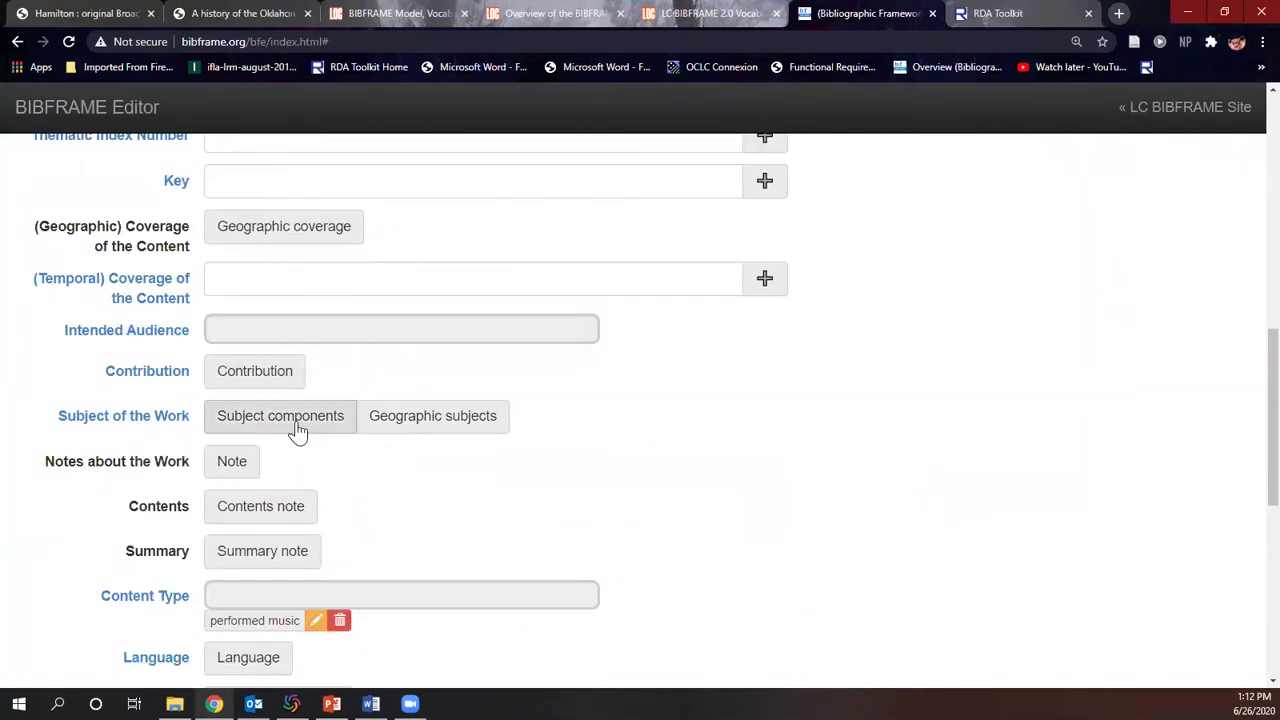
{"action": "left_click", "coordinate": [337, 423]}
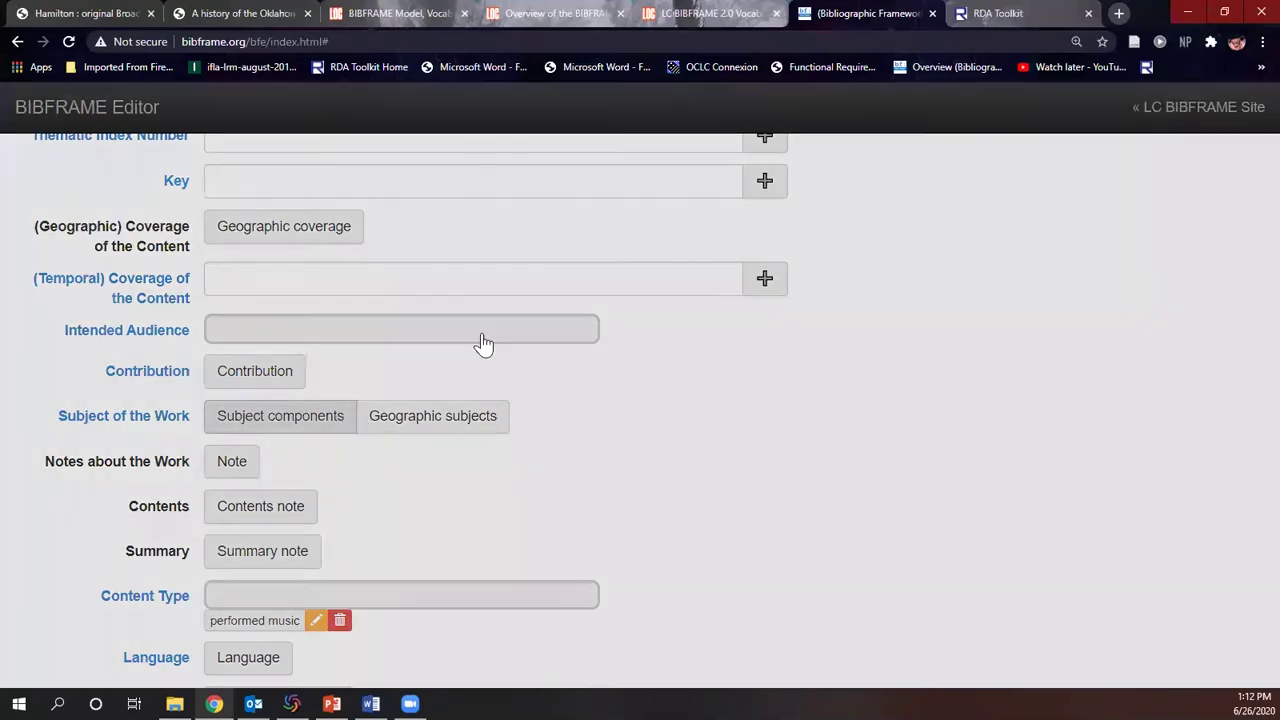
{"action": "left_click", "coordinate": [497, 214]}
{"action": "type", "text": "hamilton, alexander"}
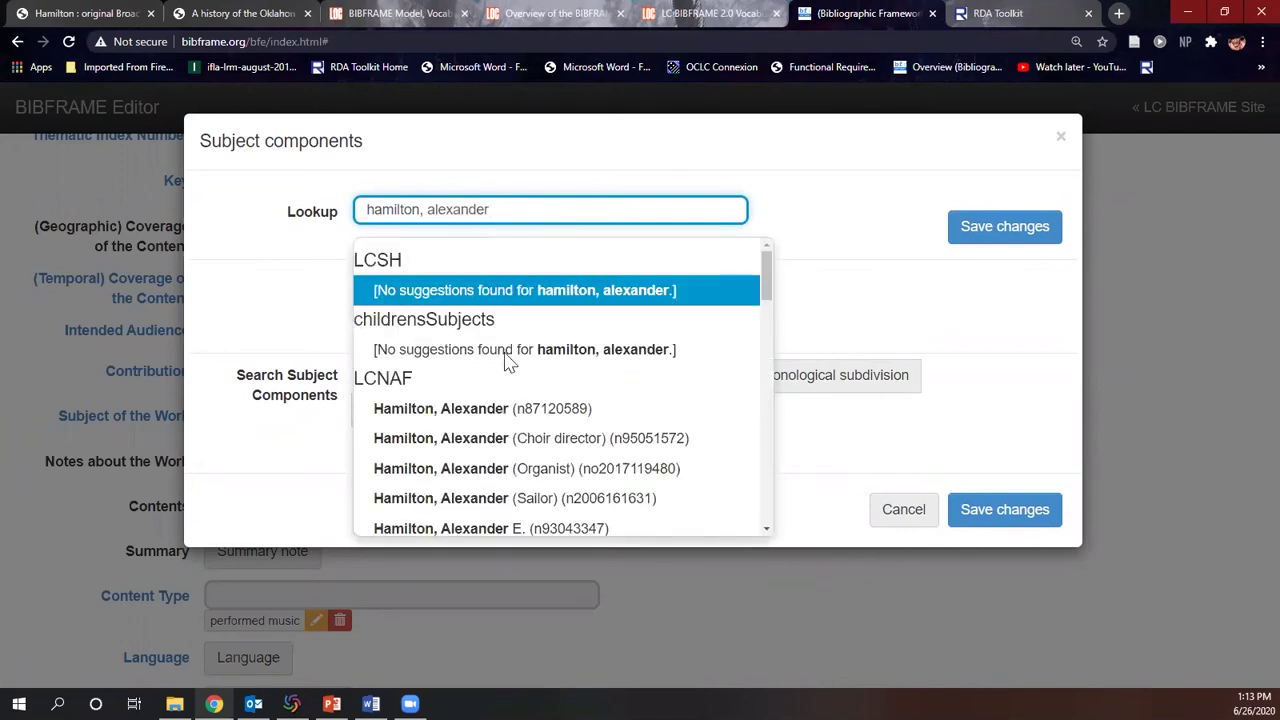
{"action": "left_click", "coordinate": [506, 413]}
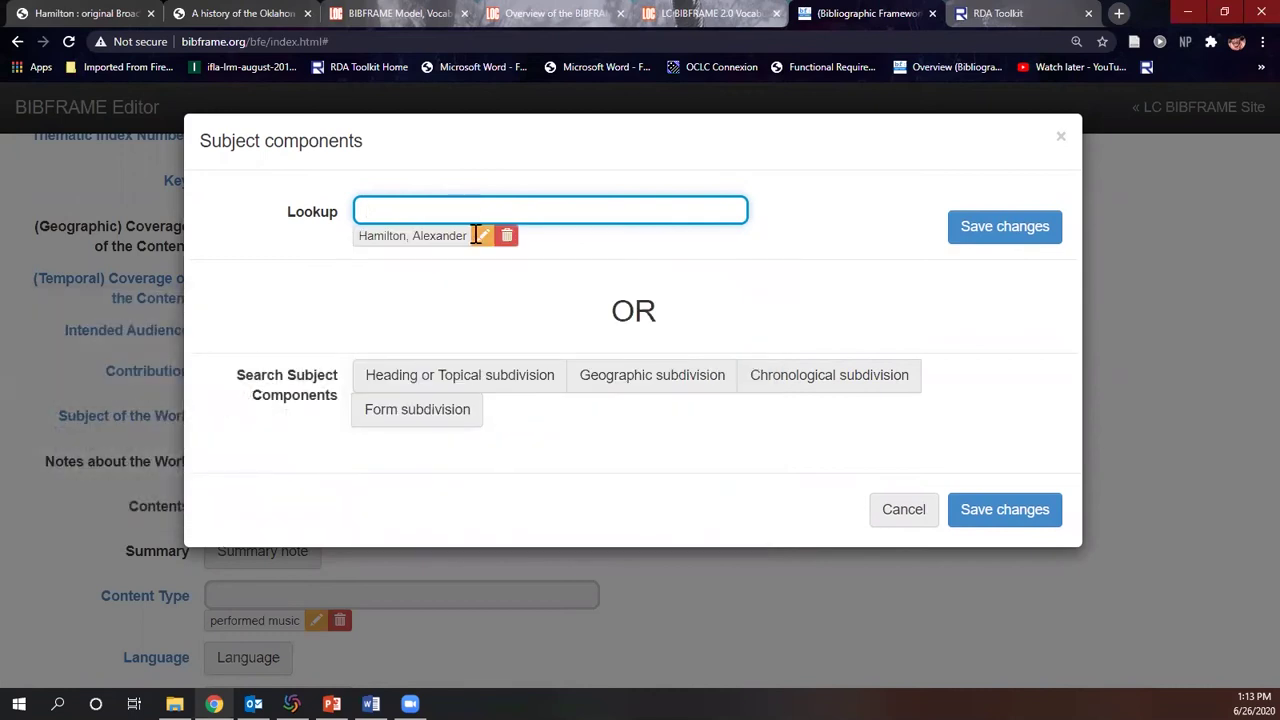
{"action": "left_click", "coordinate": [994, 244]}
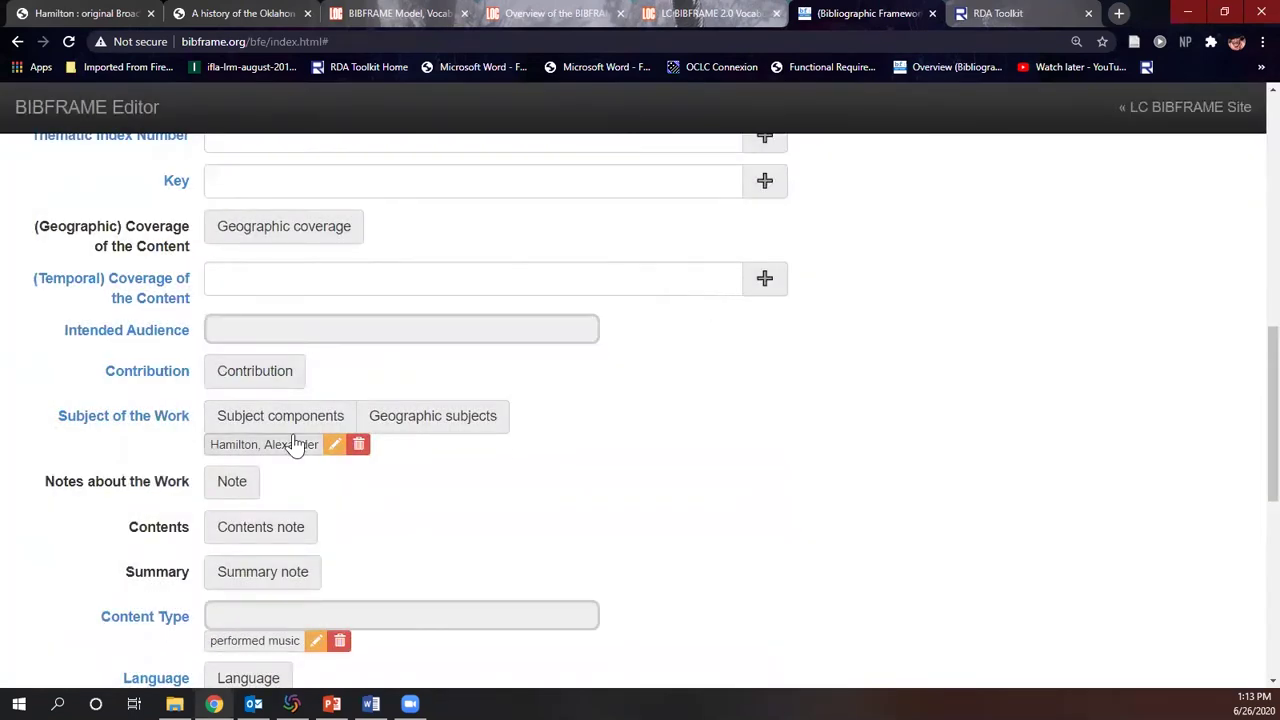
Try to add "english" as the language of the work
{"action": "scroll", "coordinate": [260, 452], "scroll_direction": "down", "scroll_amount": 1}
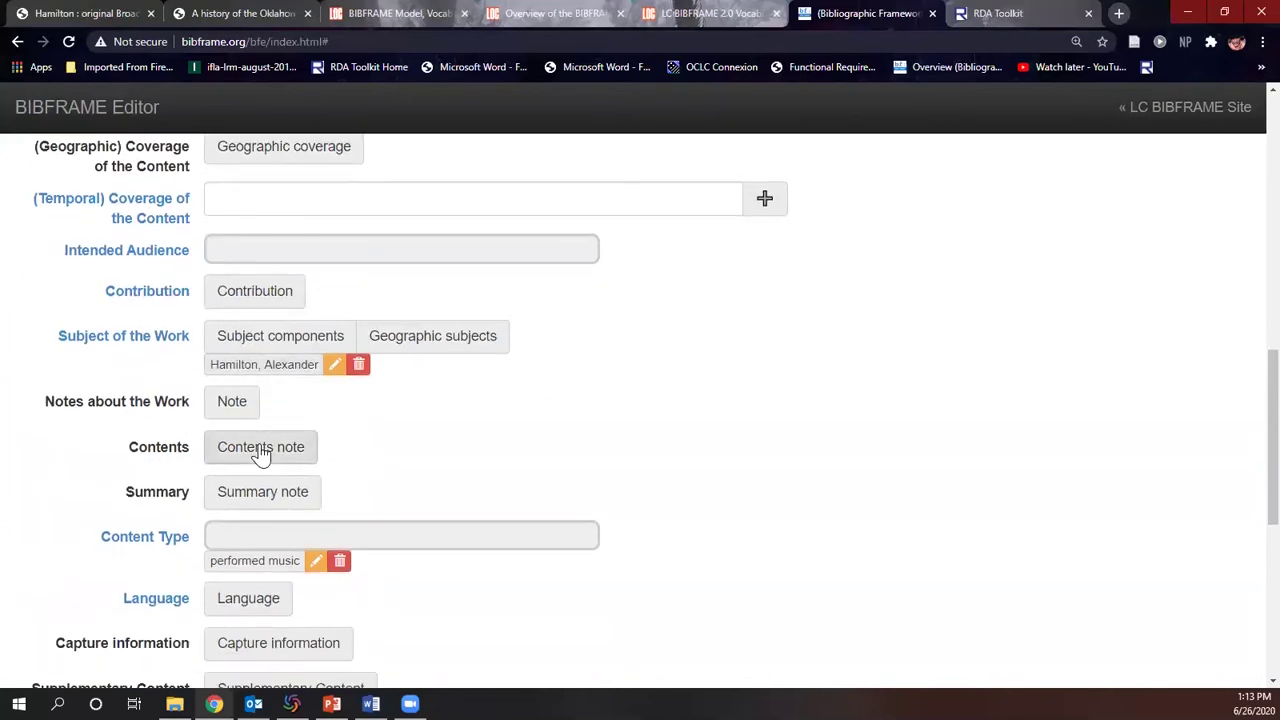
{"action": "scroll", "coordinate": [260, 452], "scroll_direction": "down", "scroll_amount": 2}
{"action": "scroll", "coordinate": [271, 414], "scroll_direction": "down", "scroll_amount": 2}
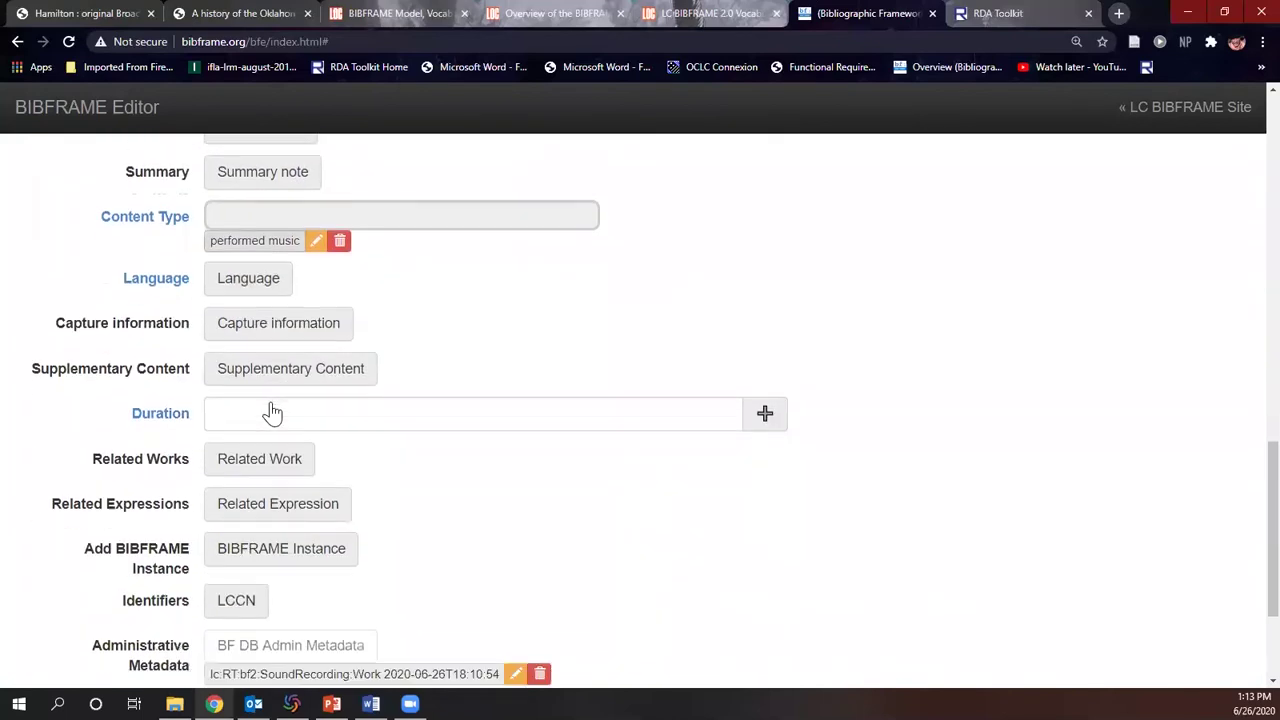
{"action": "left_click", "coordinate": [449, 206]}
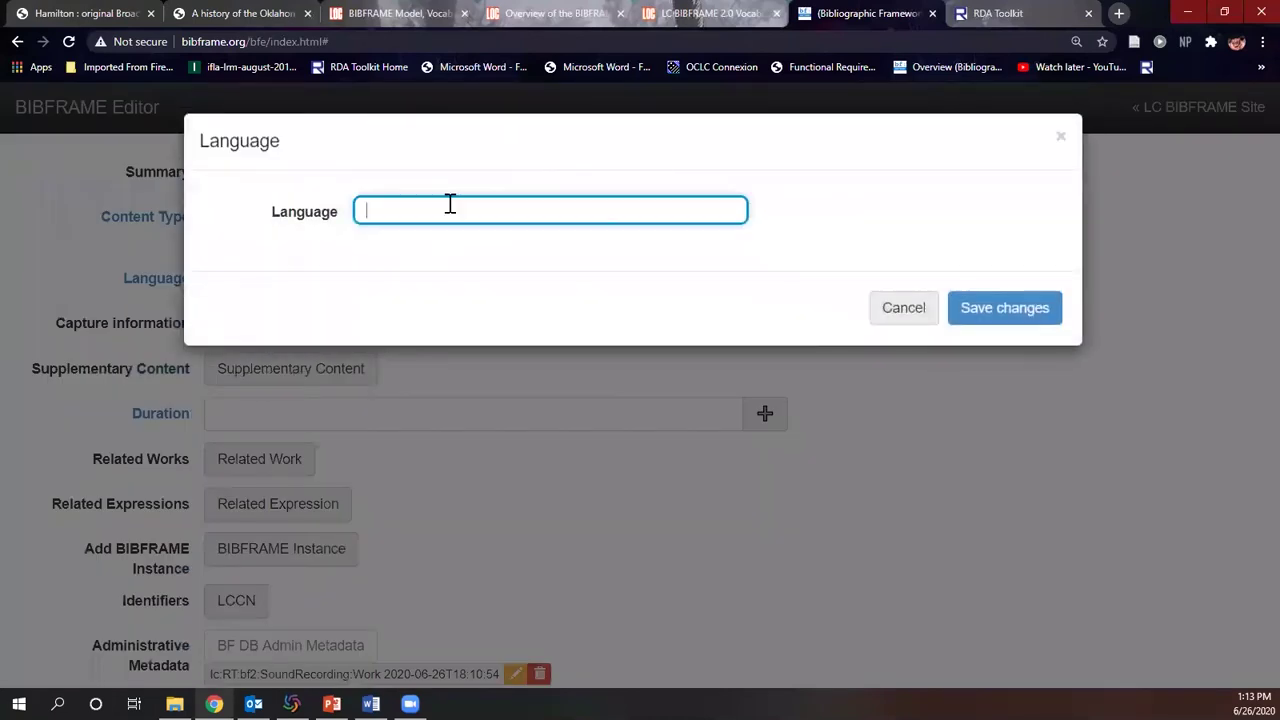
{"action": "type", "text": "english"}
{"action": "left_click", "coordinate": [1045, 308]}
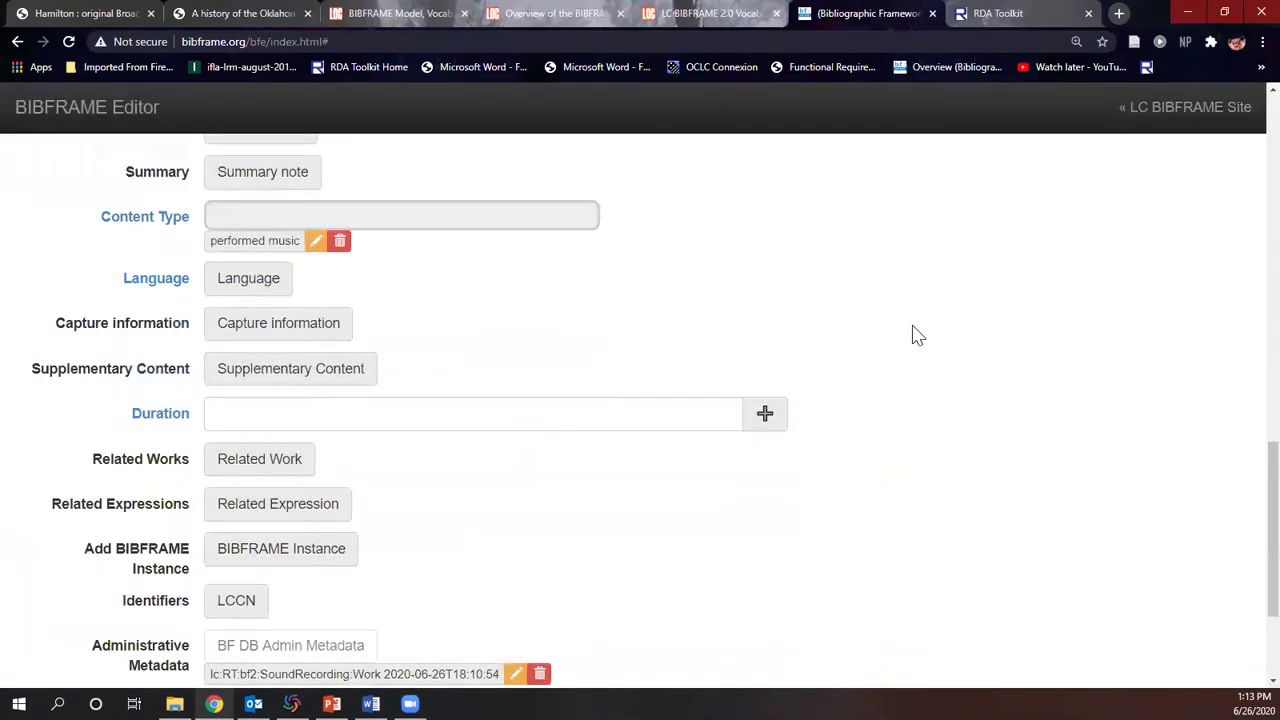
Generate a preview of the Sound Recording: Audio CD work description
{"action": "scroll", "coordinate": [560, 370], "scroll_direction": "up", "scroll_amount": 7}
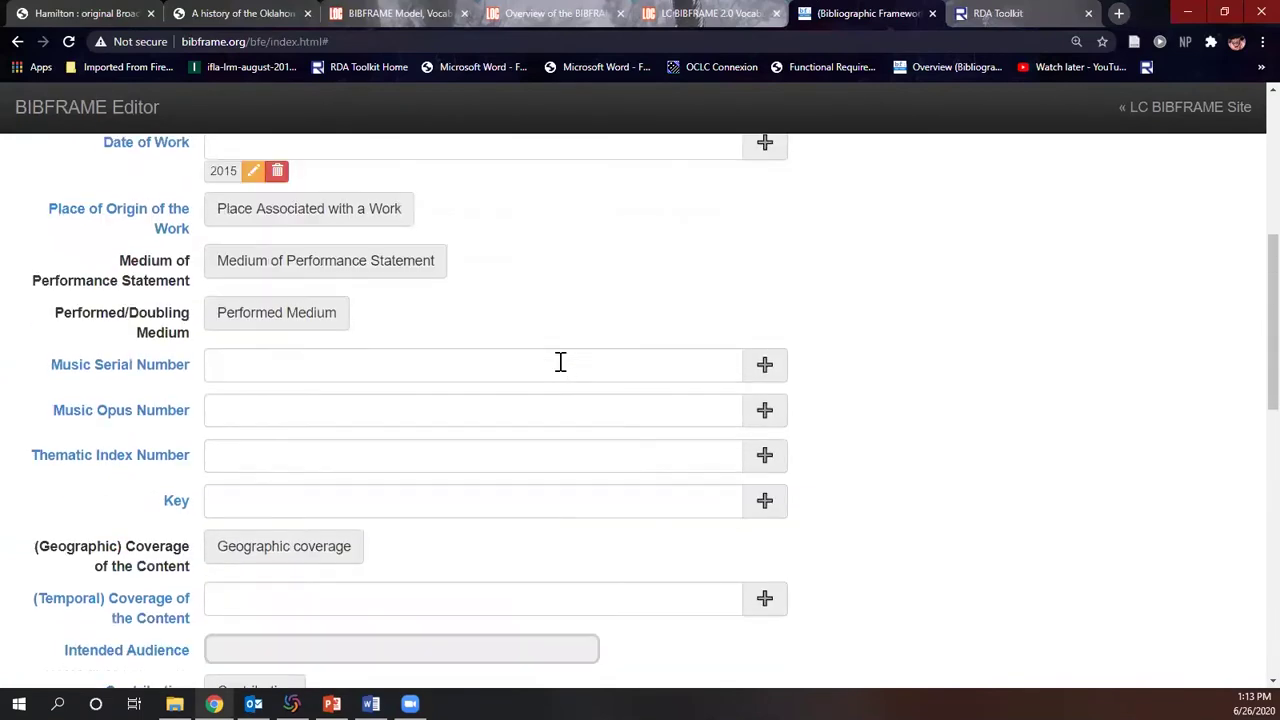
{"action": "scroll", "coordinate": [560, 362], "scroll_direction": "up", "scroll_amount": 4}
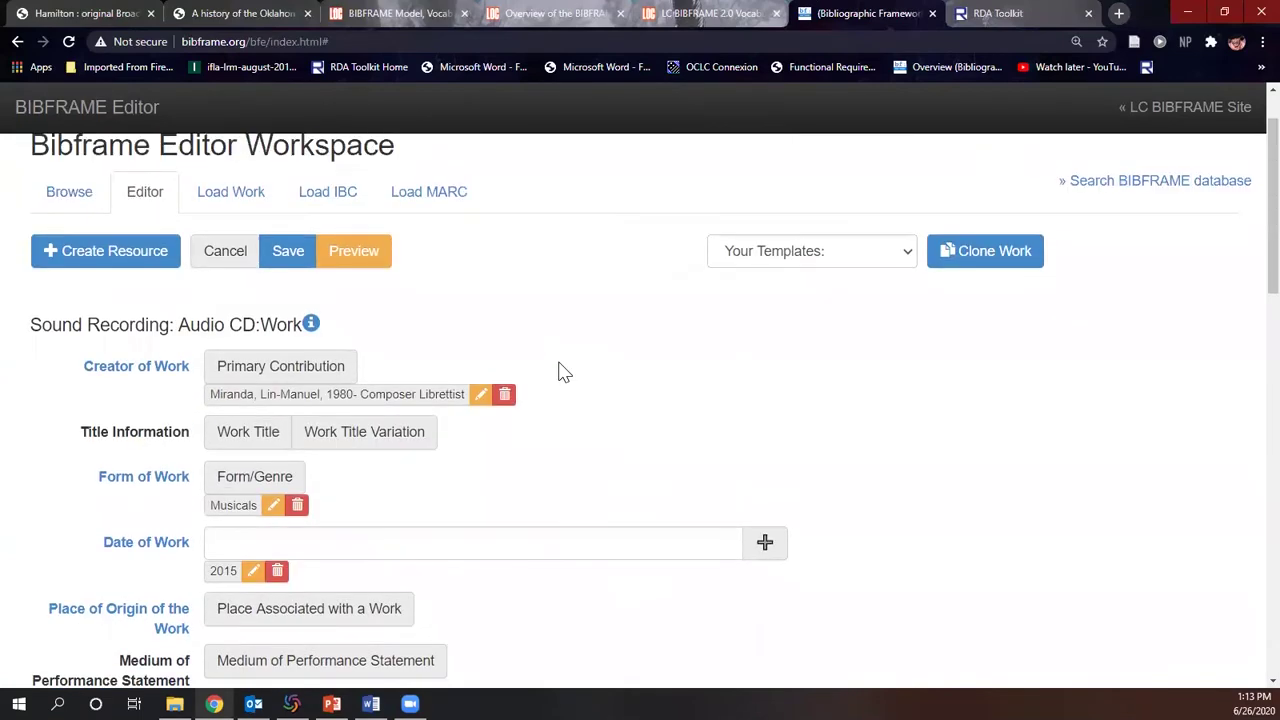
{"action": "left_click", "coordinate": [376, 262]}
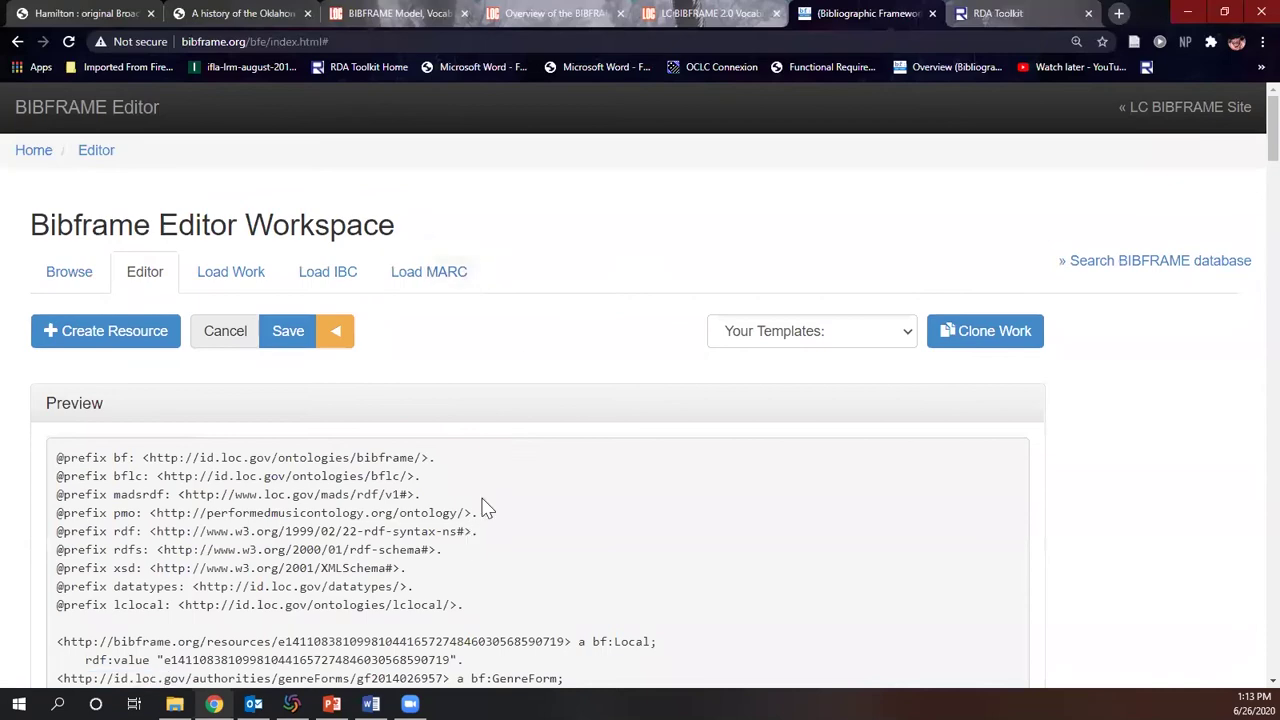
Examine the previewed work description in its RDF triples, JSONLD and RDF XML forms
{"action": "scroll", "coordinate": [485, 505], "scroll_direction": "down", "scroll_amount": 5}
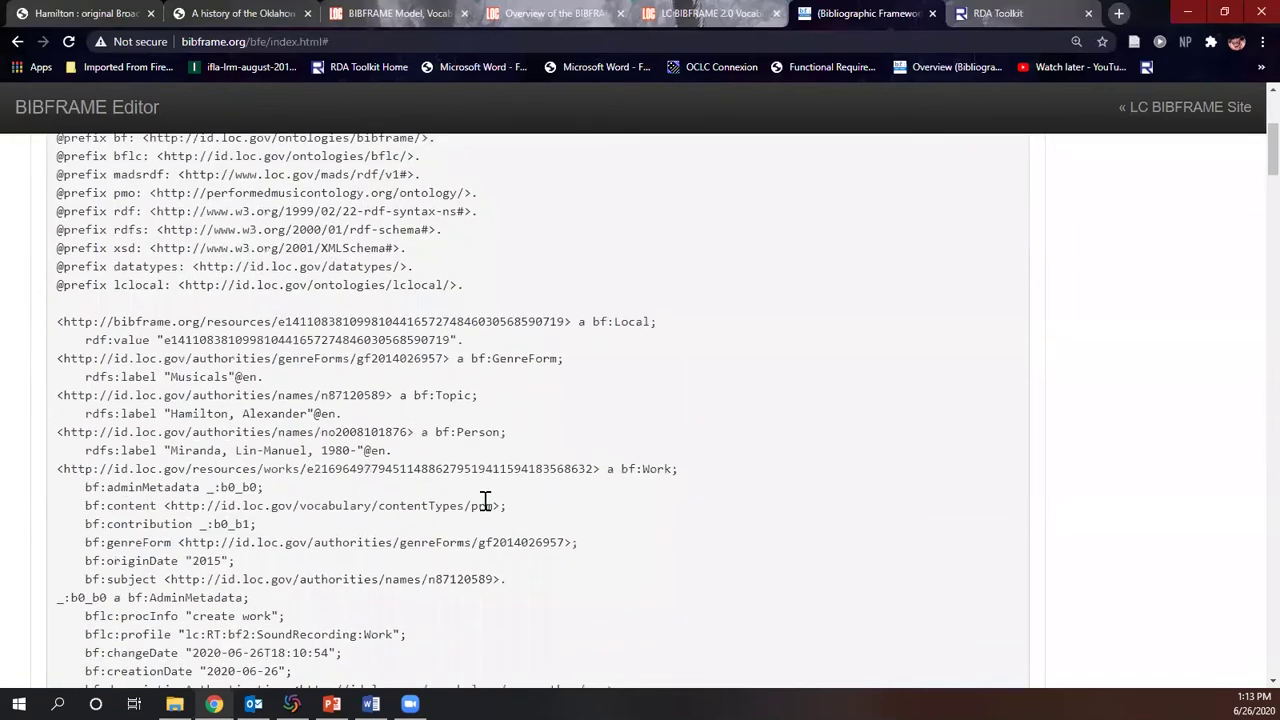
{"action": "scroll", "coordinate": [485, 501], "scroll_direction": "down", "scroll_amount": 5}
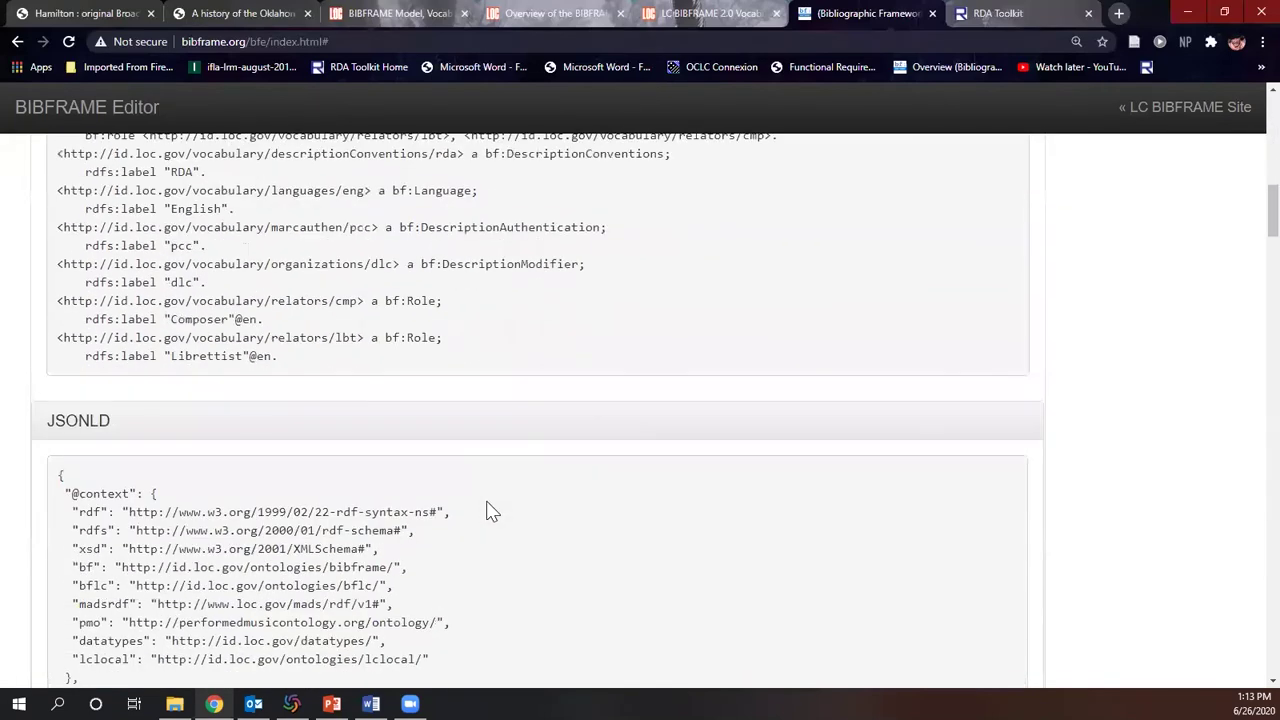
{"action": "scroll", "coordinate": [487, 510], "scroll_direction": "up", "scroll_amount": 10}
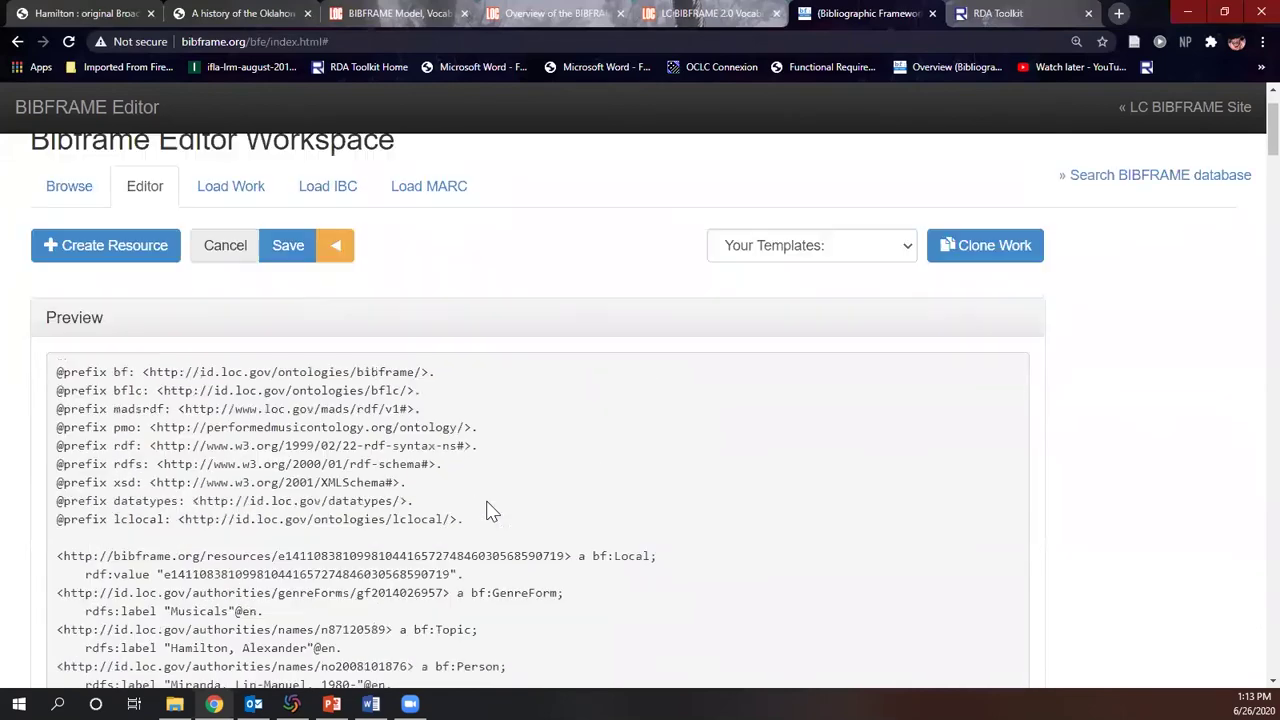
{"action": "scroll", "coordinate": [490, 508], "scroll_direction": "down", "scroll_amount": 4}
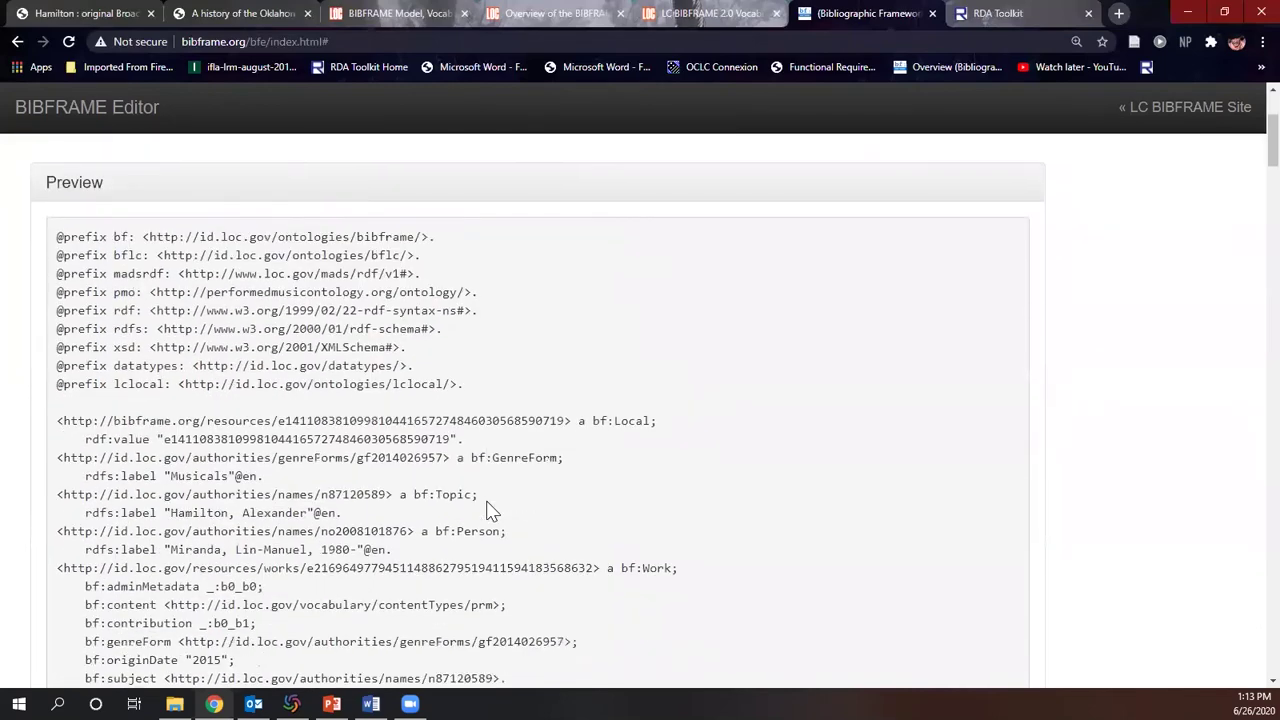
{"action": "scroll", "coordinate": [488, 500], "scroll_direction": "down", "scroll_amount": 6}
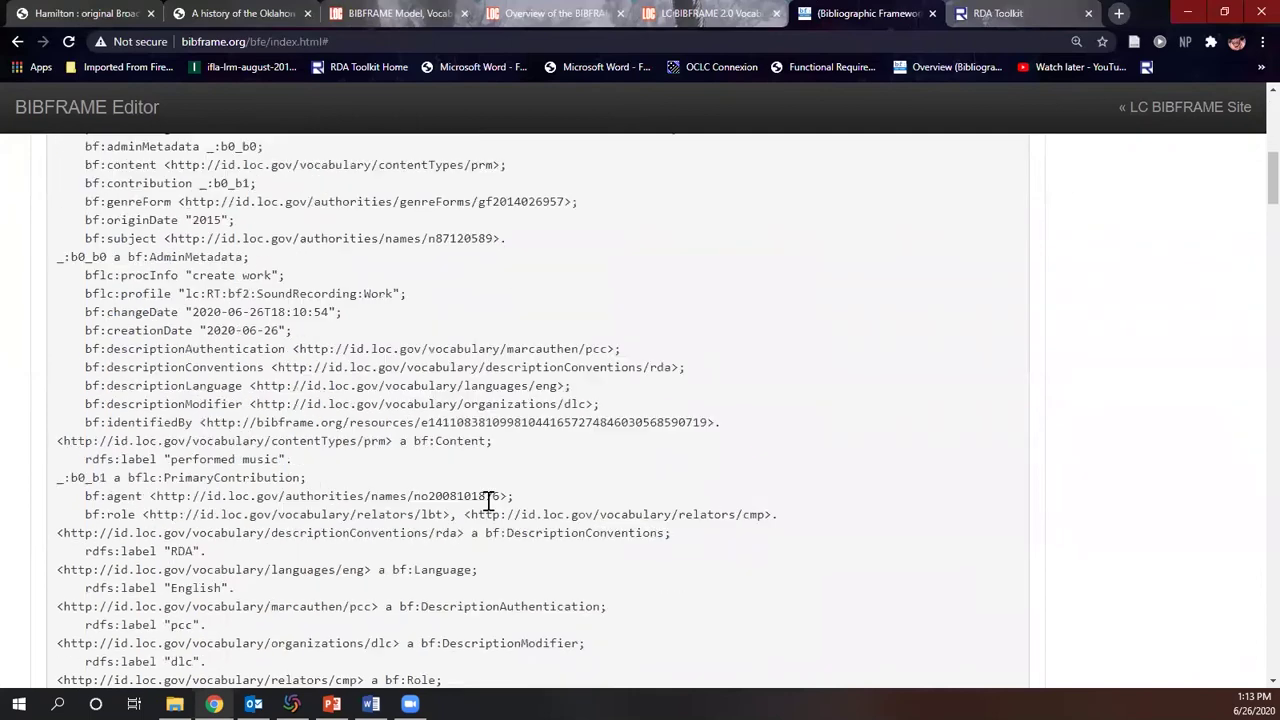
{"action": "scroll", "coordinate": [488, 500], "scroll_direction": "down", "scroll_amount": 8}
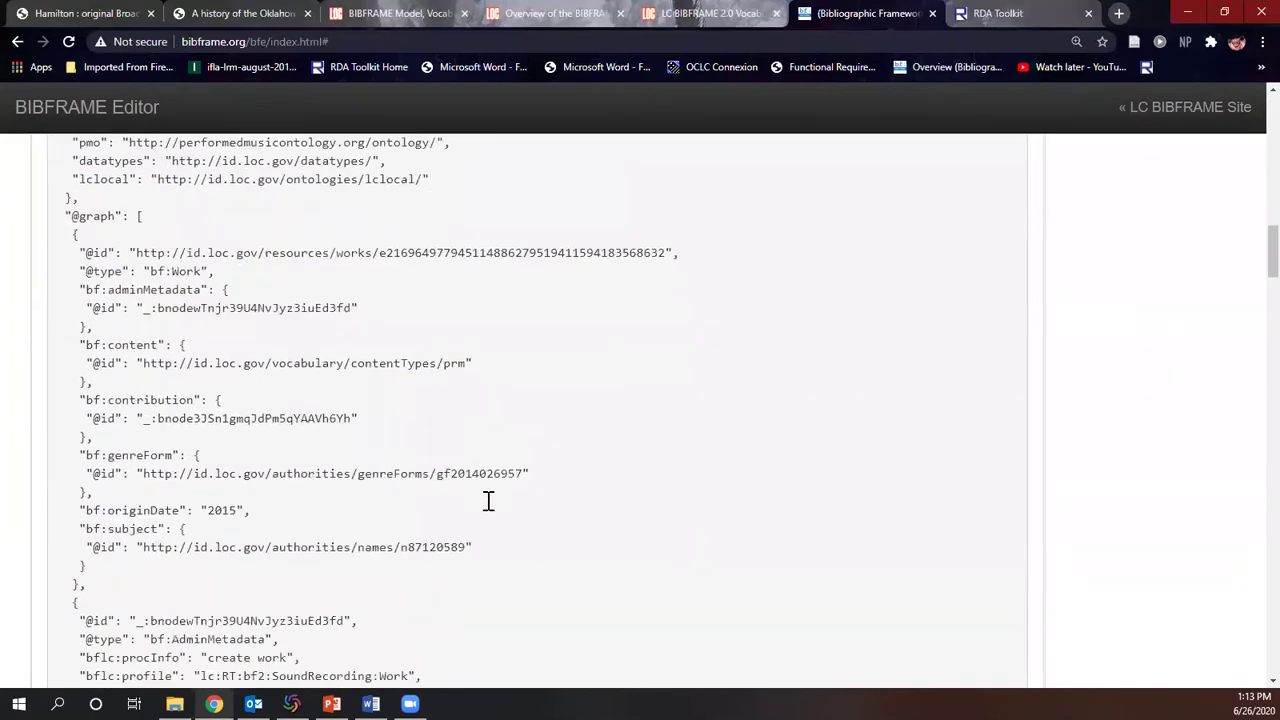
{"action": "scroll", "coordinate": [490, 510], "scroll_direction": "down", "scroll_amount": 10}
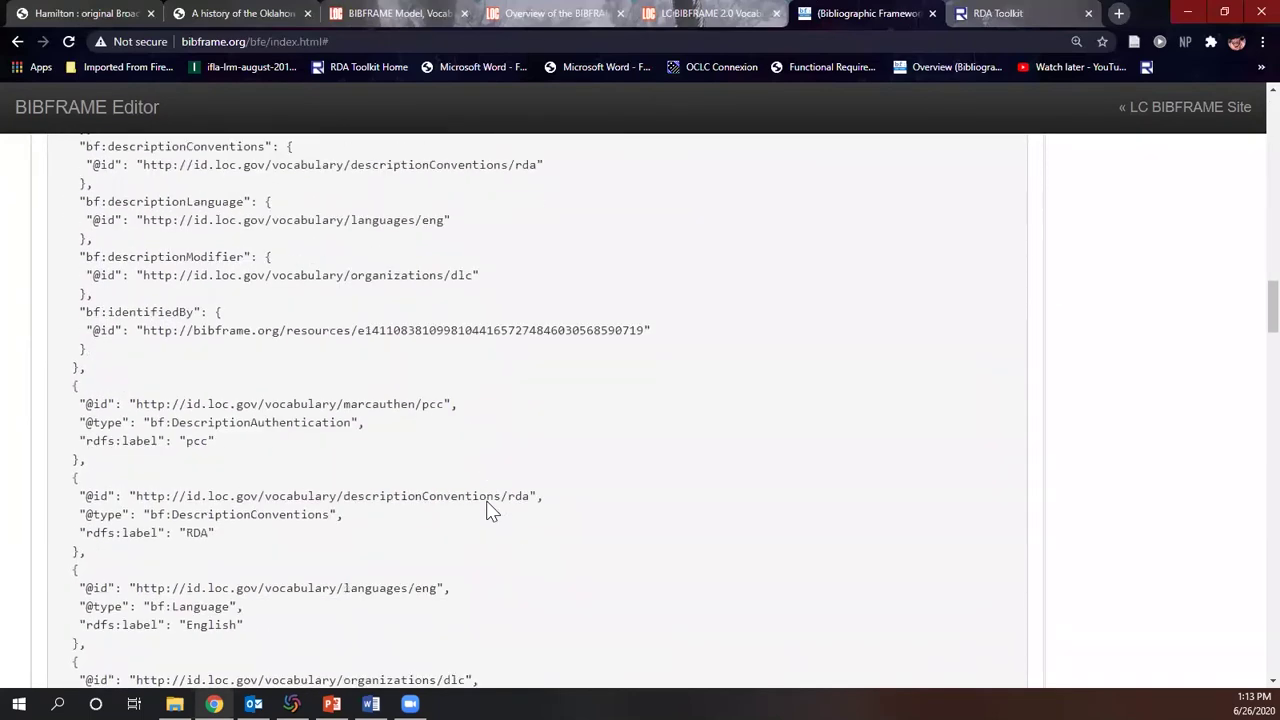
{"action": "scroll", "coordinate": [490, 510], "scroll_direction": "down", "scroll_amount": 2}
{"action": "scroll", "coordinate": [490, 510], "scroll_direction": "down", "scroll_amount": 3}
{"action": "scroll", "coordinate": [490, 510], "scroll_direction": "down", "scroll_amount": 10}
{"action": "scroll", "coordinate": [490, 510], "scroll_direction": "down", "scroll_amount": 4}
{"action": "scroll", "coordinate": [490, 510], "scroll_direction": "up", "scroll_amount": 3}
{"action": "scroll", "coordinate": [490, 510], "scroll_direction": "down", "scroll_amount": 6}
{"action": "scroll", "coordinate": [490, 510], "scroll_direction": "down", "scroll_amount": 9}
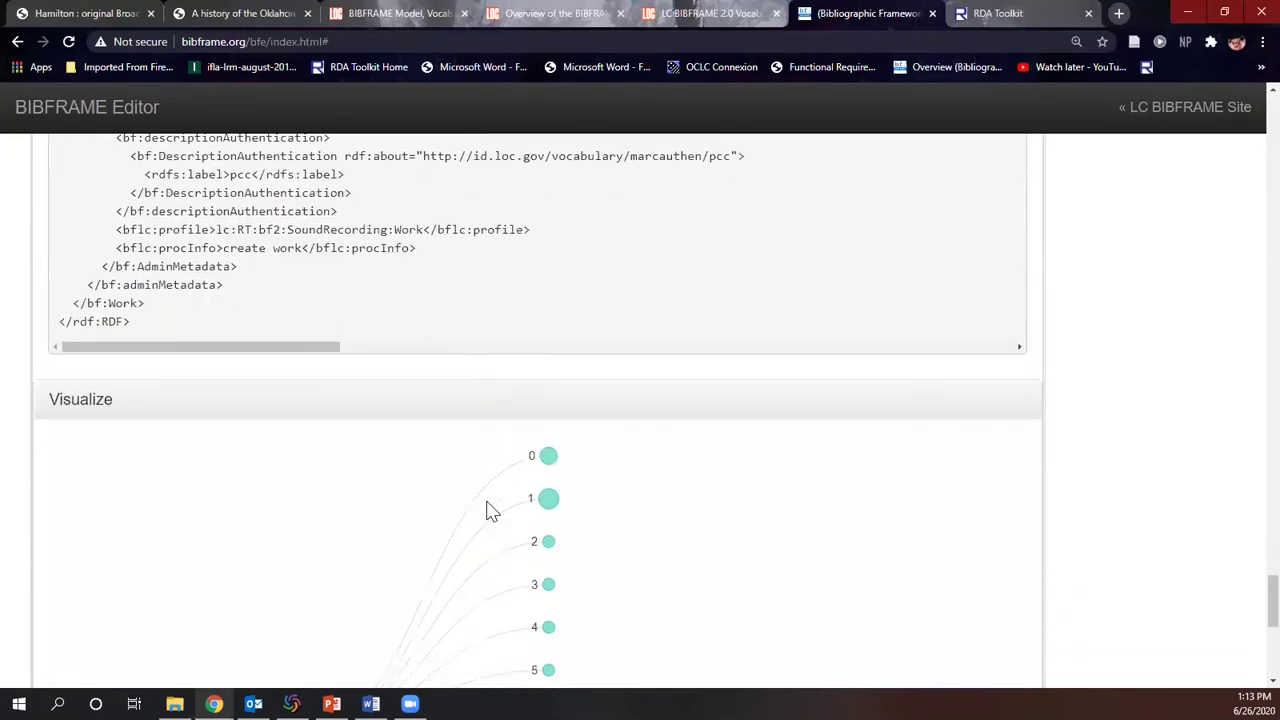
Review the Visualize graph of the work description and expand node 0
{"action": "scroll", "coordinate": [490, 510], "scroll_direction": "down", "scroll_amount": 4}
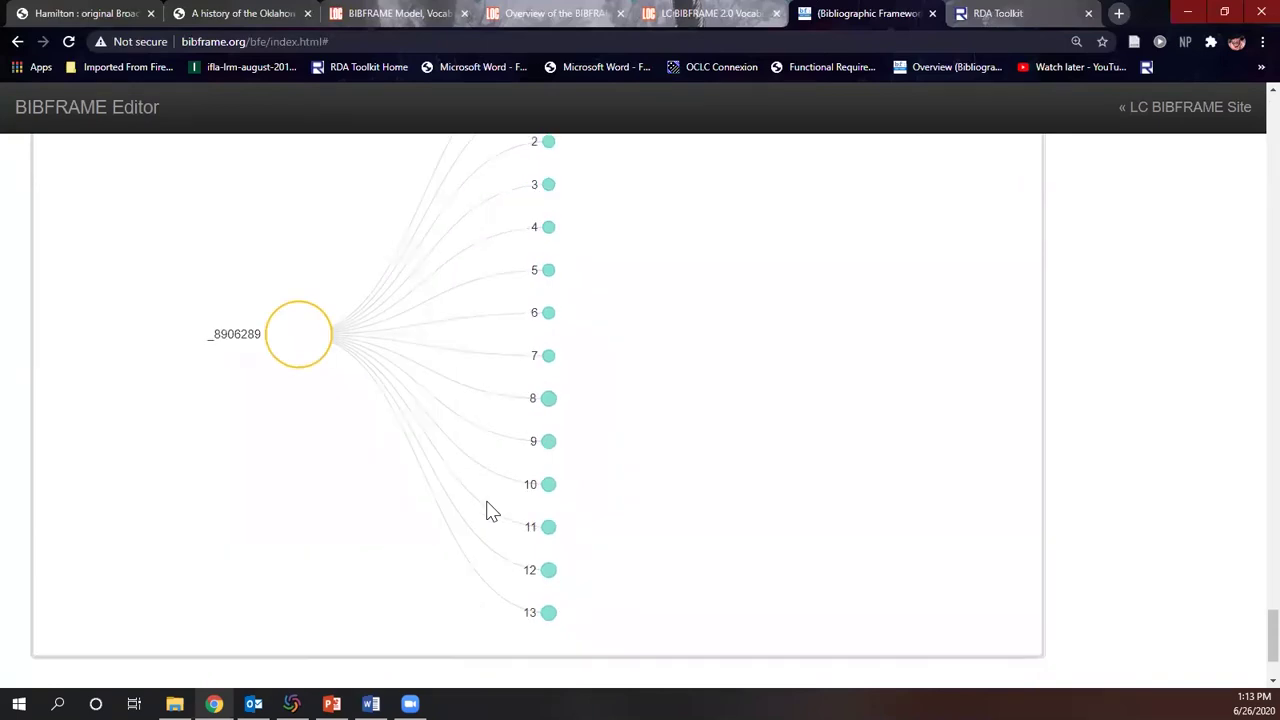
{"action": "scroll", "coordinate": [490, 510], "scroll_direction": "down", "scroll_amount": 2}
{"action": "scroll", "coordinate": [490, 510], "scroll_direction": "up", "scroll_amount": 3}
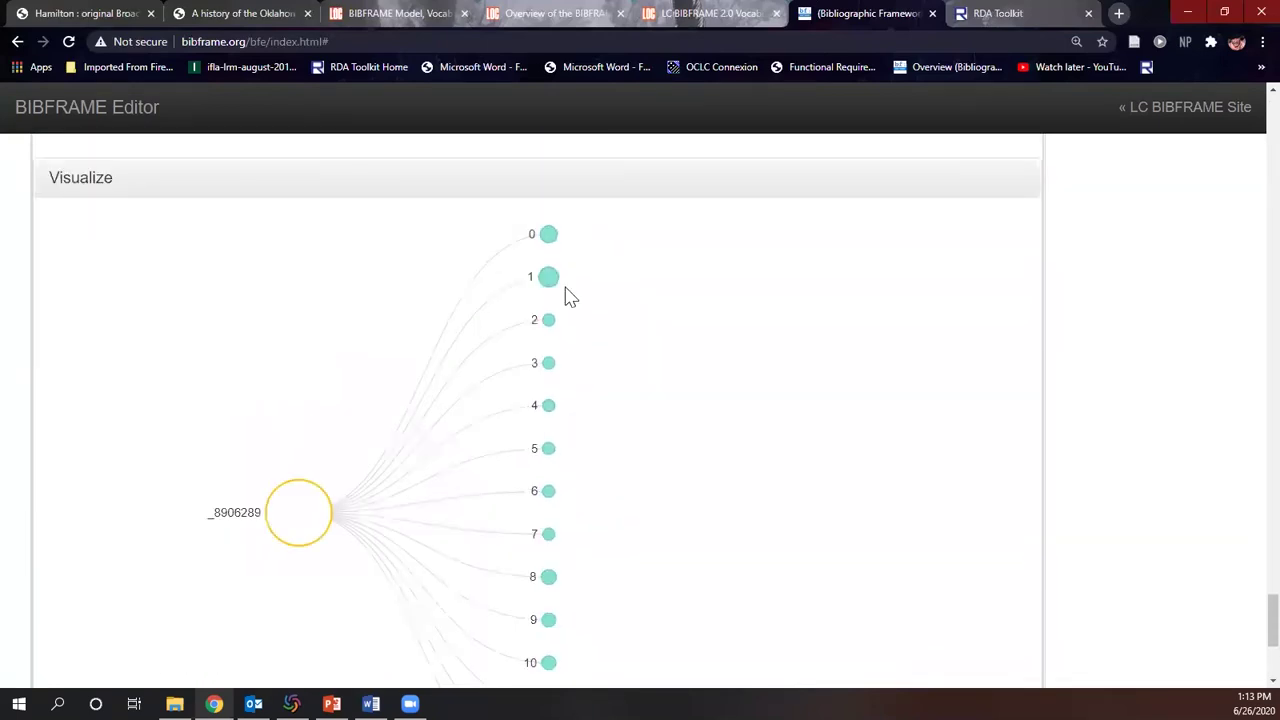
{"action": "left_click", "coordinate": [549, 237]}
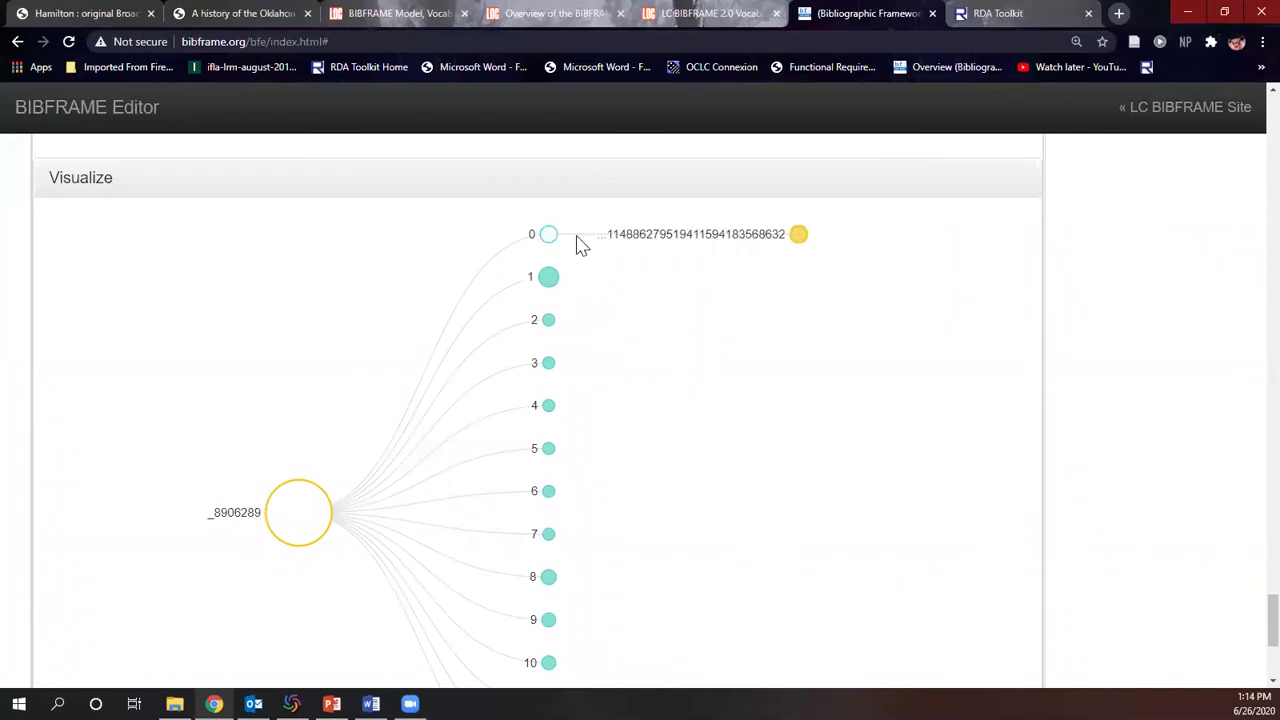
Expand nodes 1 through 6 of the Visualize graph and review the values they link to
{"action": "left_click", "coordinate": [549, 280]}
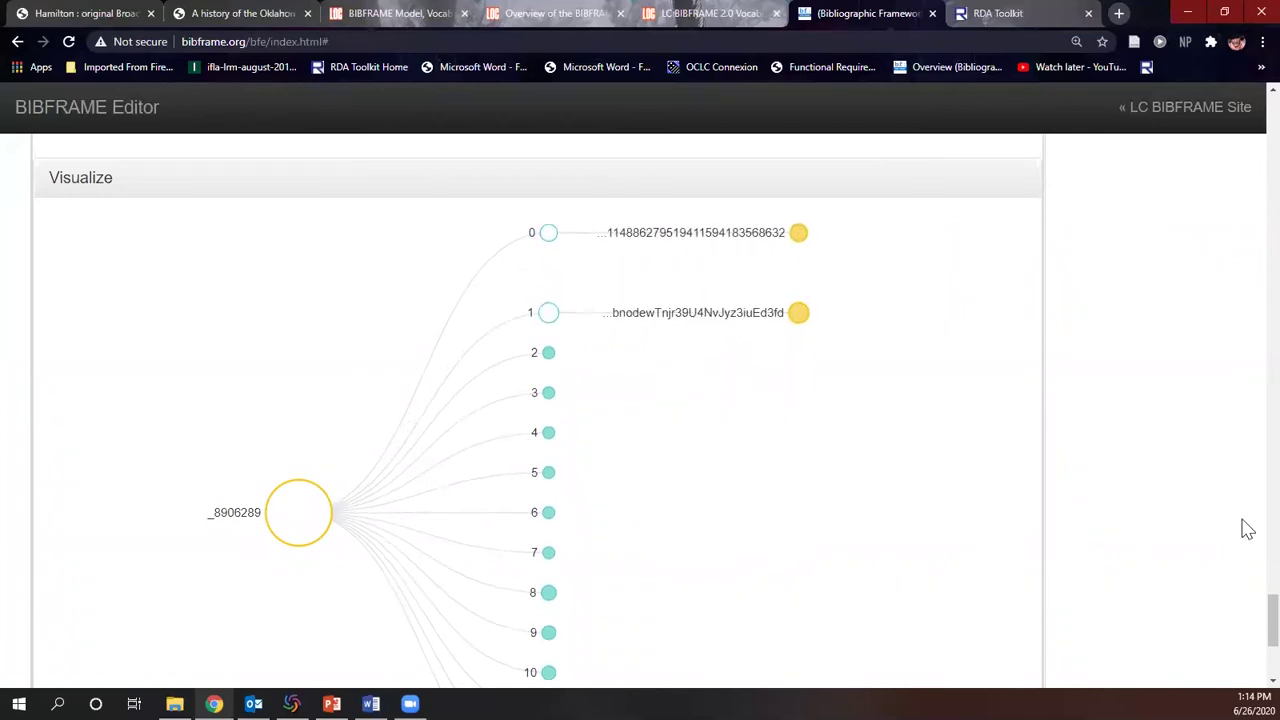
{"action": "left_click", "coordinate": [549, 433]}
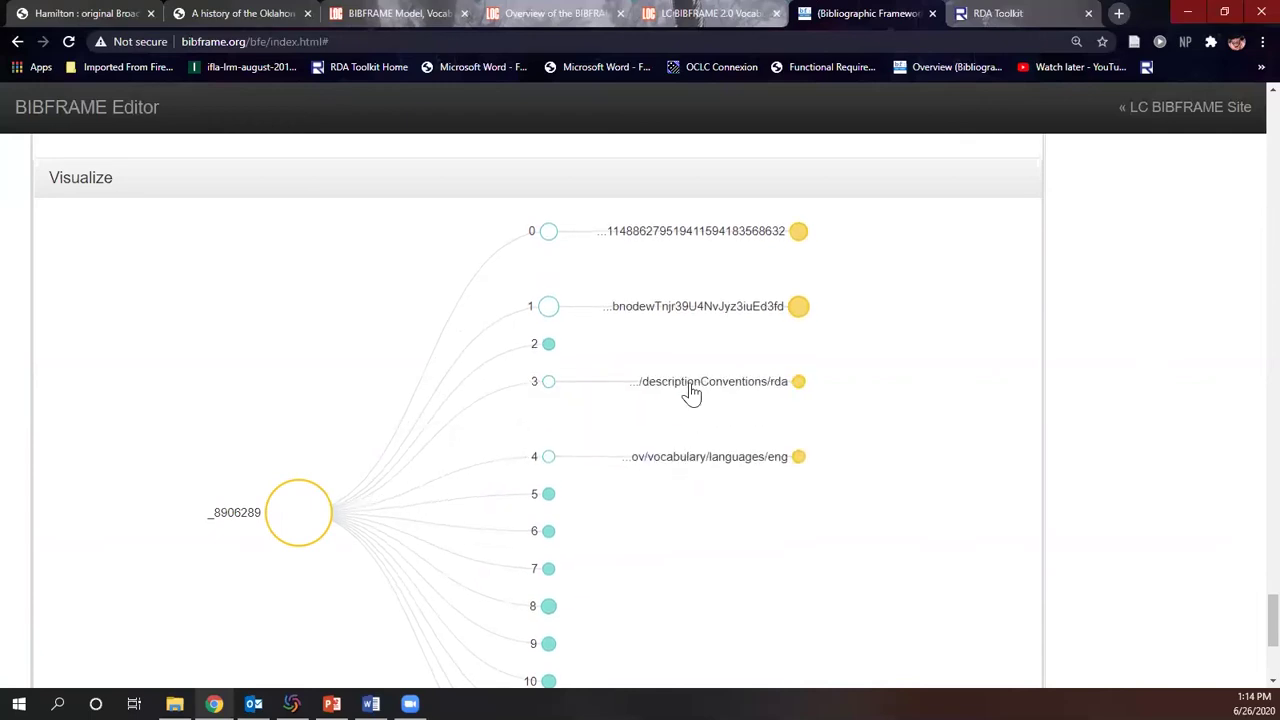
{"action": "left_click", "coordinate": [548, 344]}
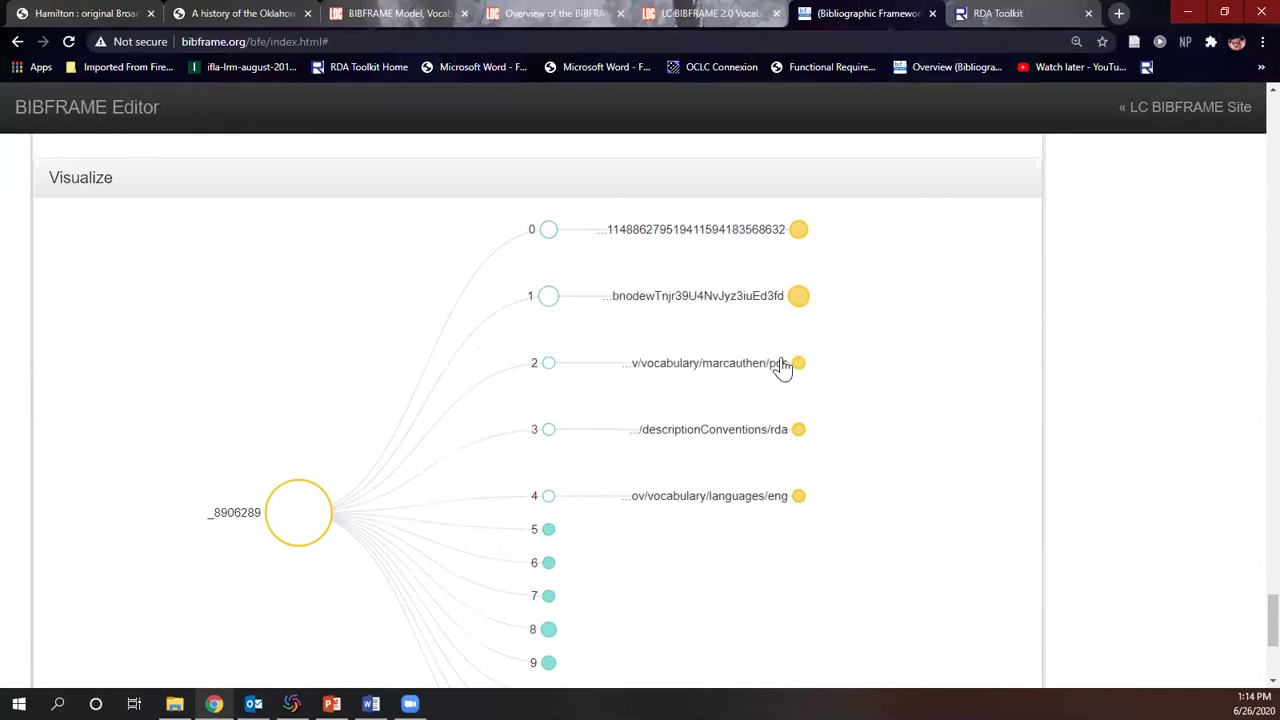
{"action": "scroll", "coordinate": [733, 378], "scroll_direction": "down", "scroll_amount": 1}
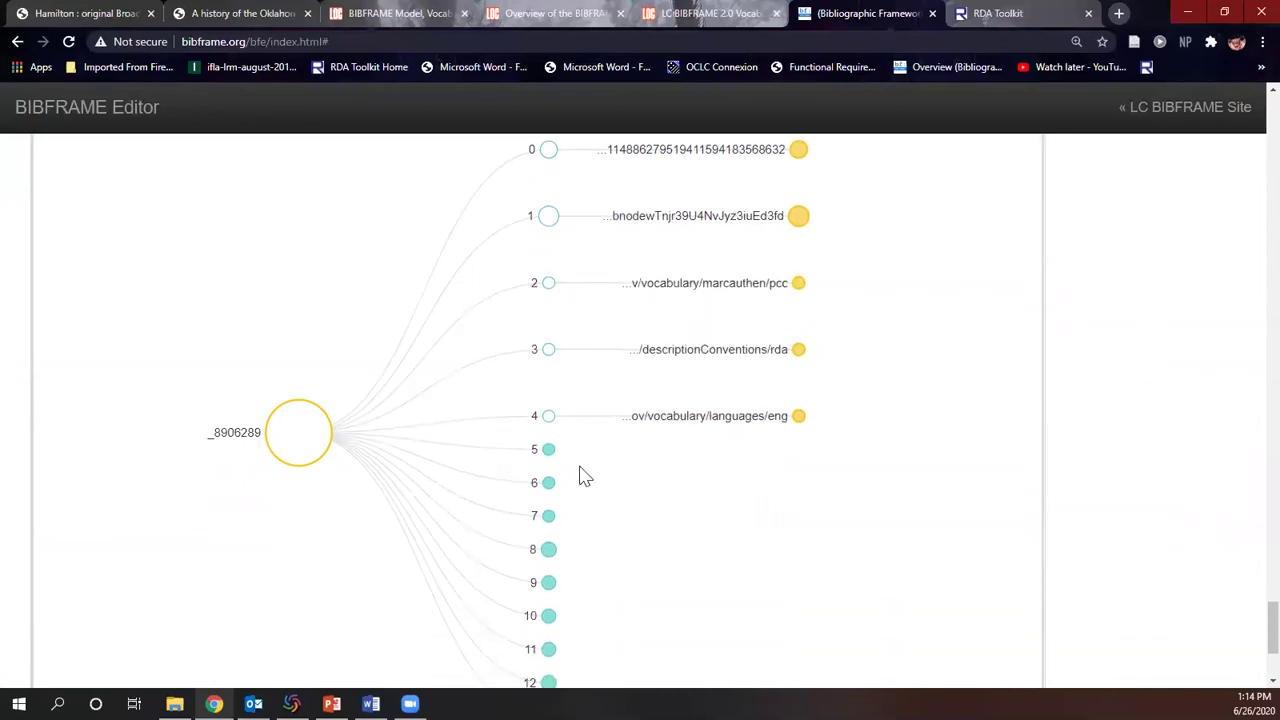
{"action": "left_click", "coordinate": [549, 453]}
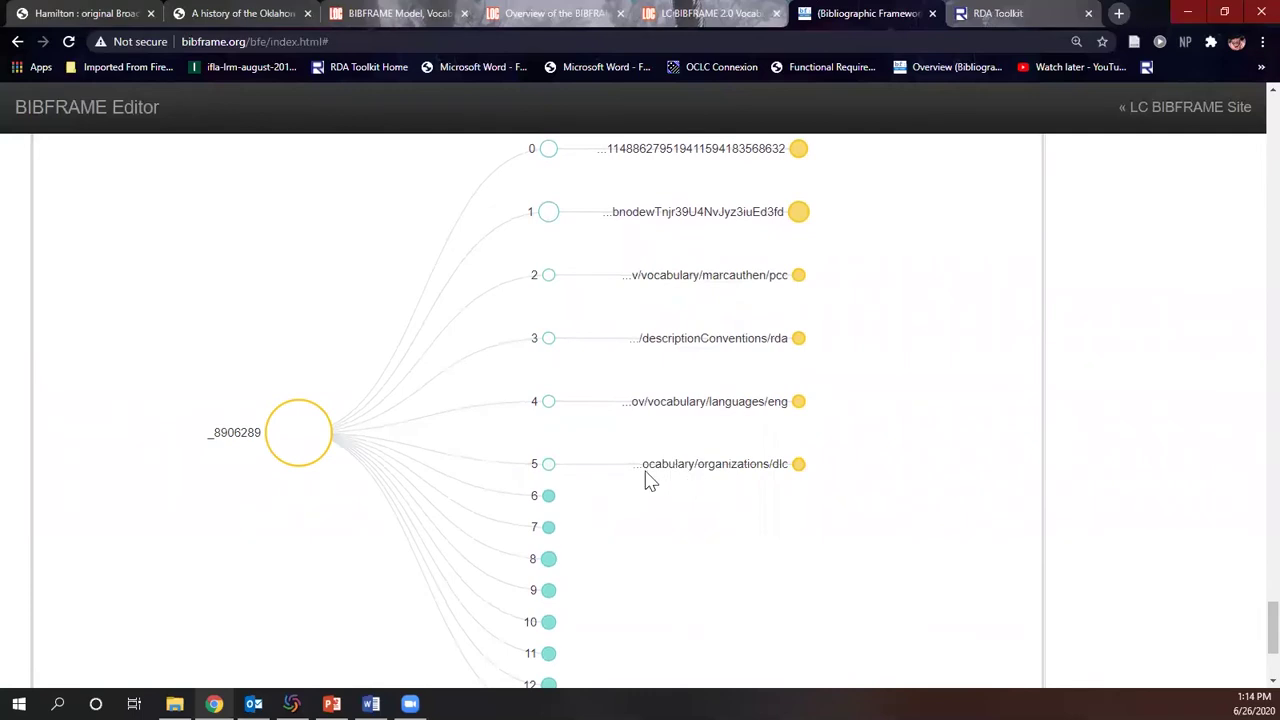
{"action": "left_click", "coordinate": [548, 500]}
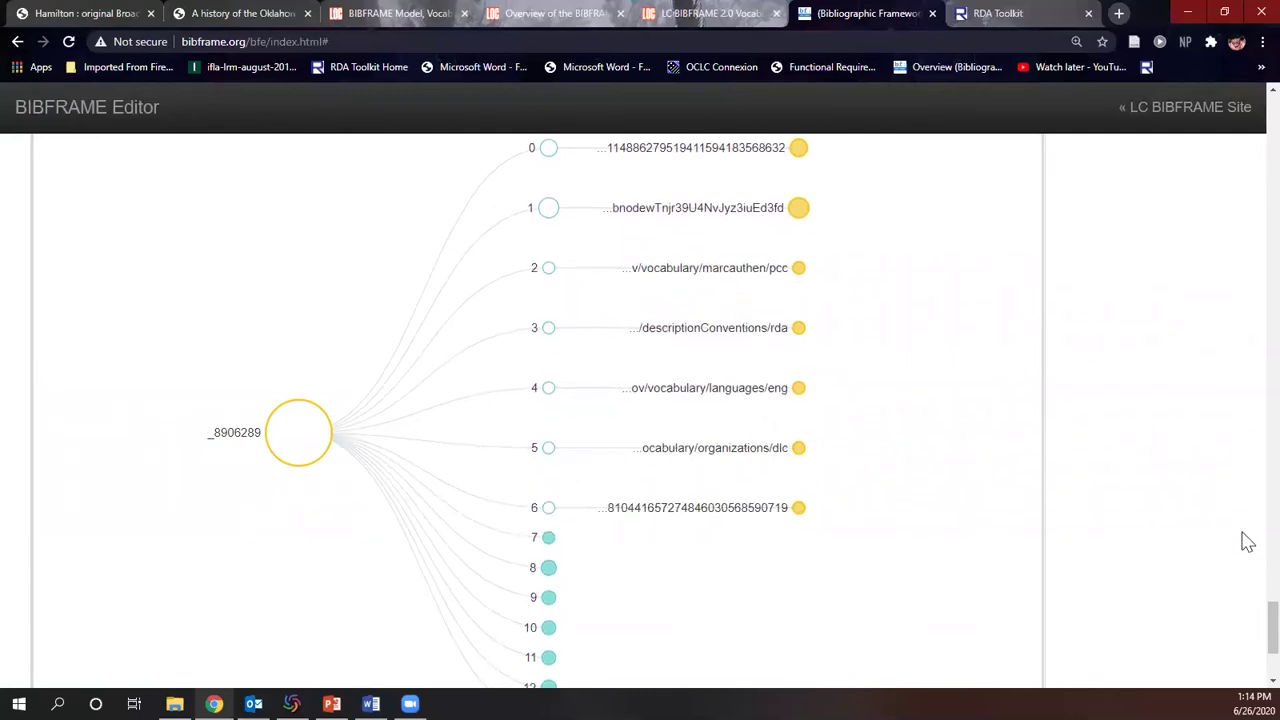
Create a new Instance resource from the Sound Recording: Audio CD profile
{"action": "left_click_drag", "start_coordinate": [1248, 620], "coordinate": [1248, 78]}
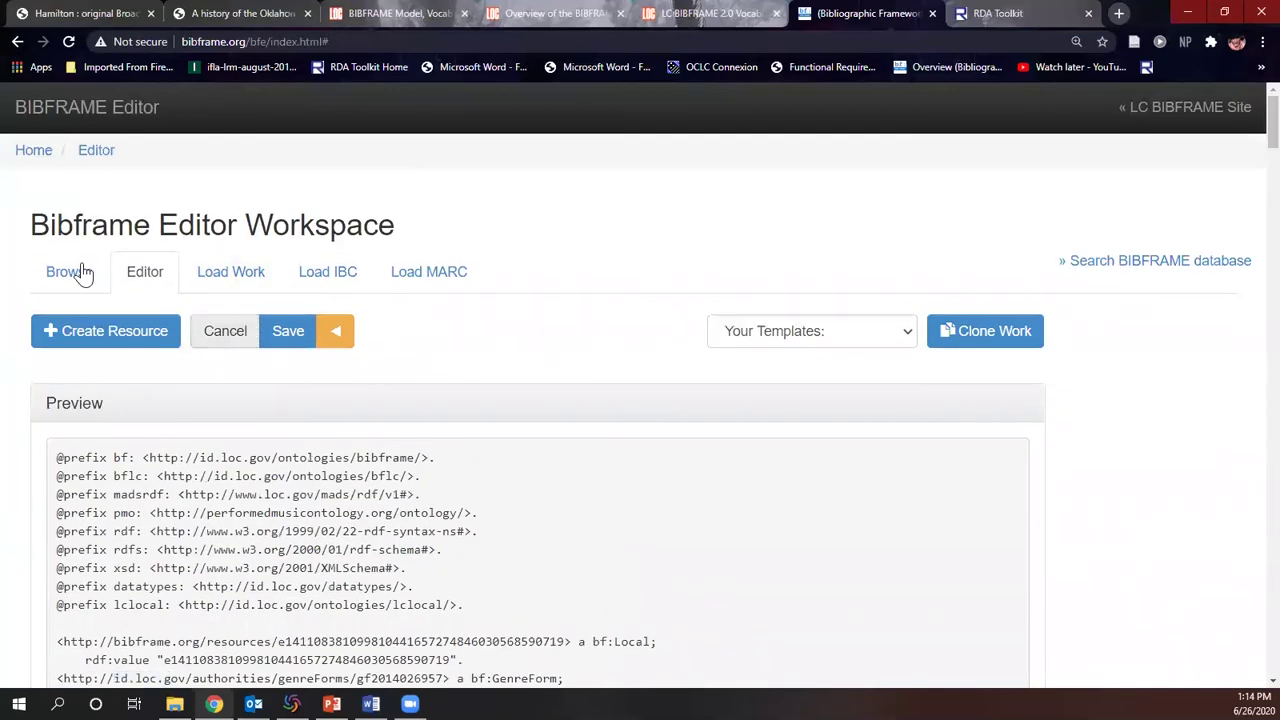
{"action": "left_click", "coordinate": [114, 335]}
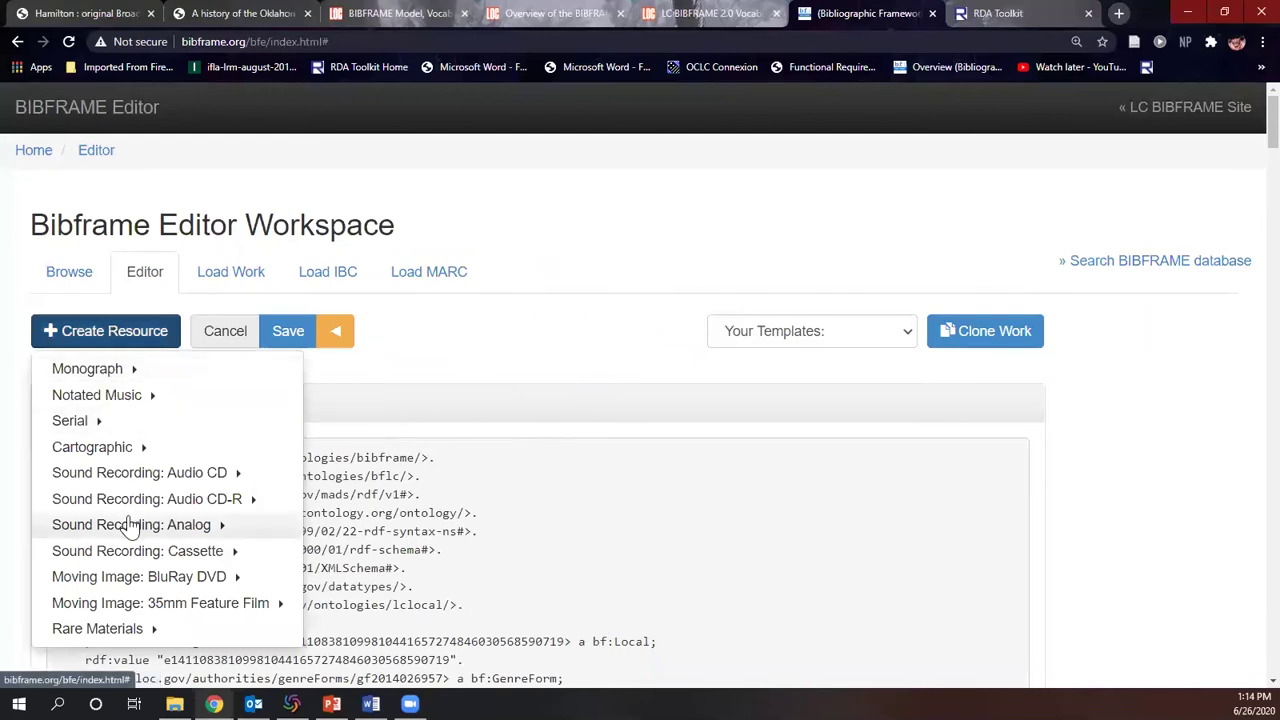
{"action": "left_click", "coordinate": [185, 481]}
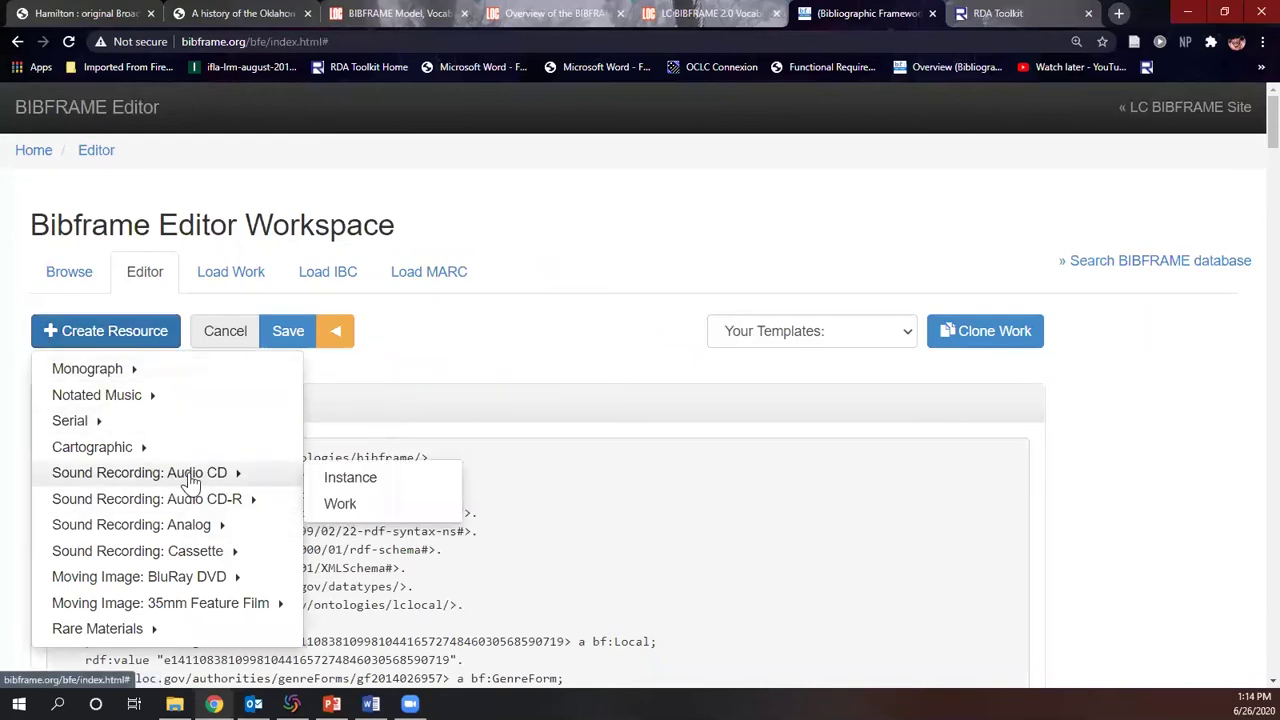
{"action": "left_click", "coordinate": [386, 486]}
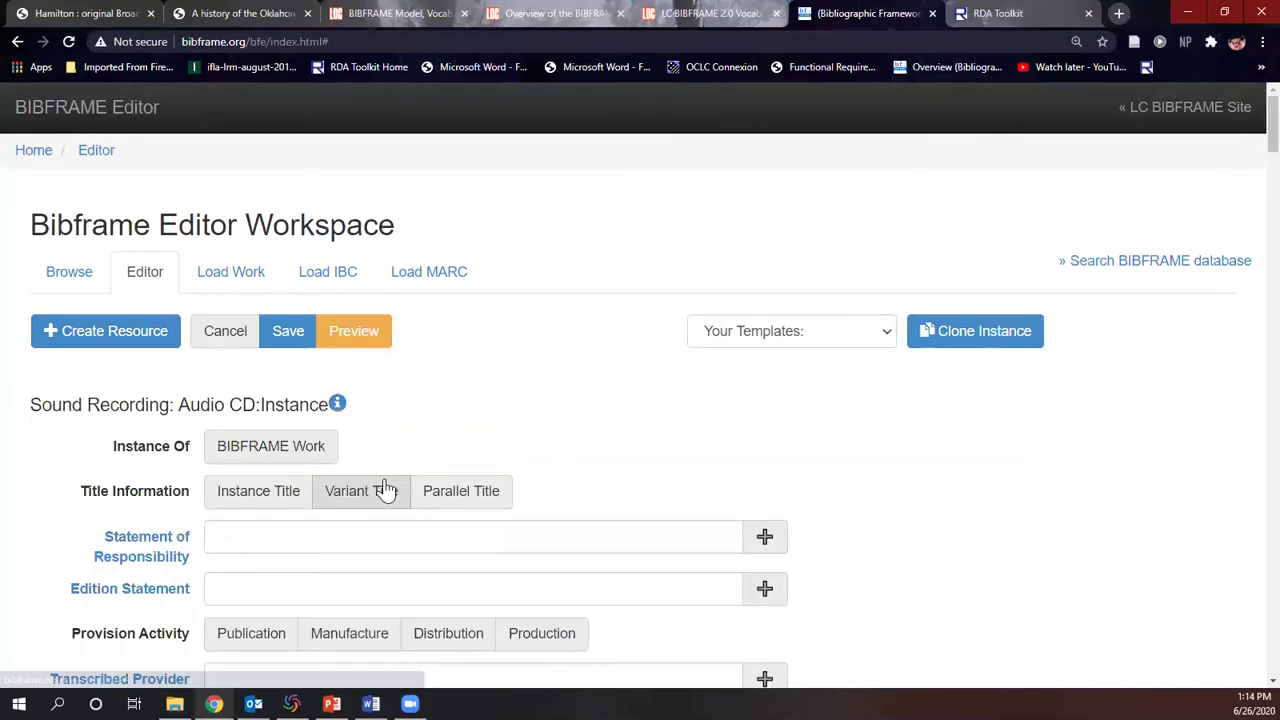
Attach a BIBFRAME Work to the instance, with the LCNAF person heading for Lin-Manuel Miranda as its primary contributor
{"action": "left_click", "coordinate": [230, 446]}
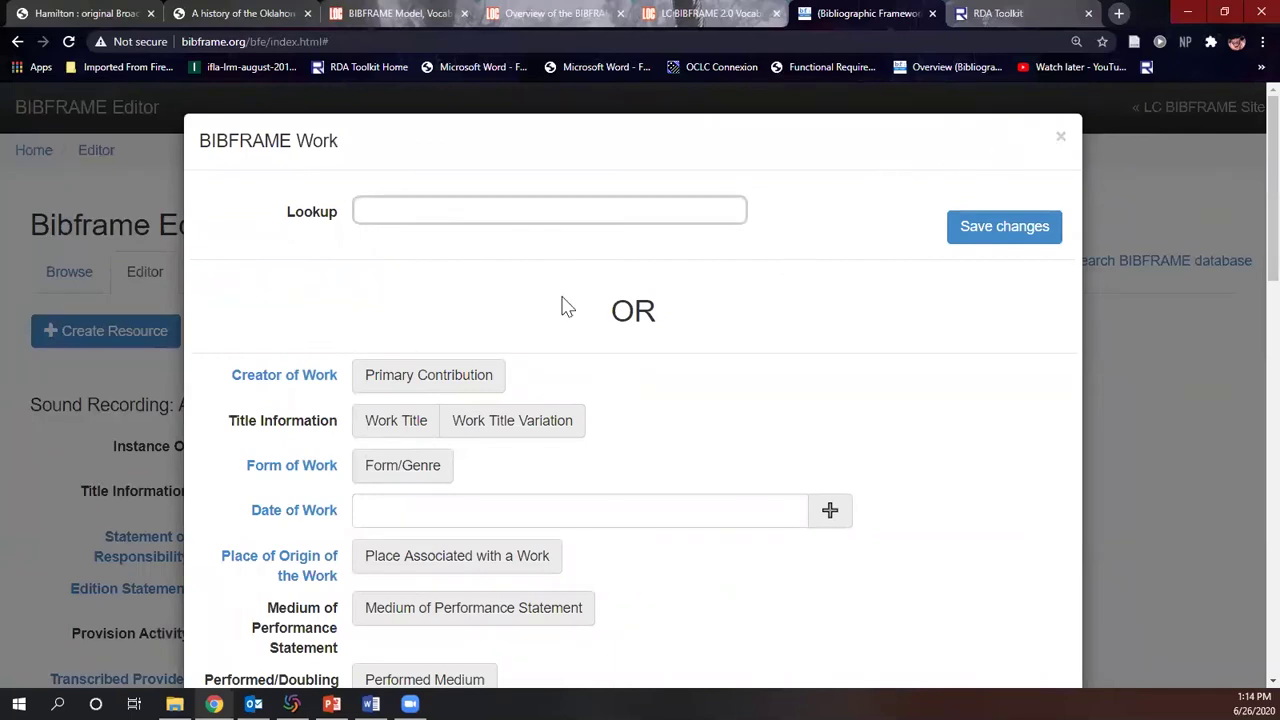
{"action": "scroll", "coordinate": [521, 335], "scroll_direction": "down", "scroll_amount": 1}
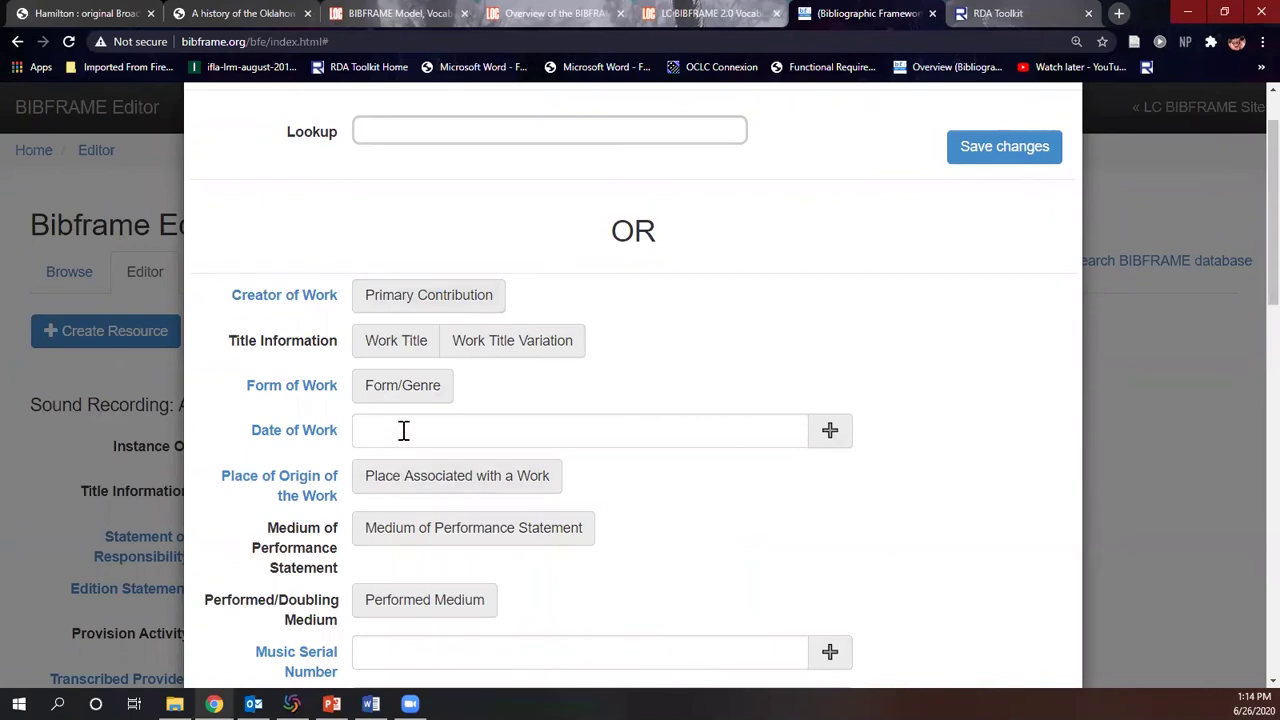
{"action": "left_click", "coordinate": [420, 300]}
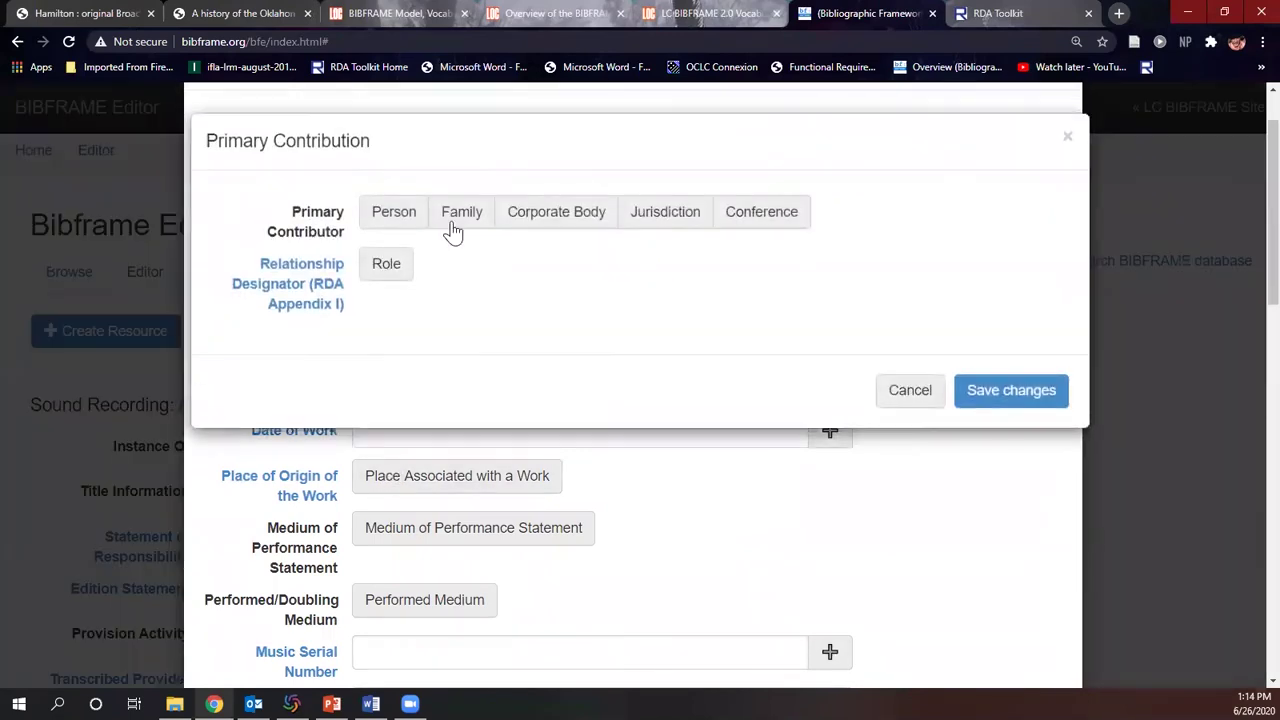
{"action": "left_click", "coordinate": [402, 214]}
{"action": "left_click", "coordinate": [440, 211]}
{"action": "type", "text": "miranda, lin"}
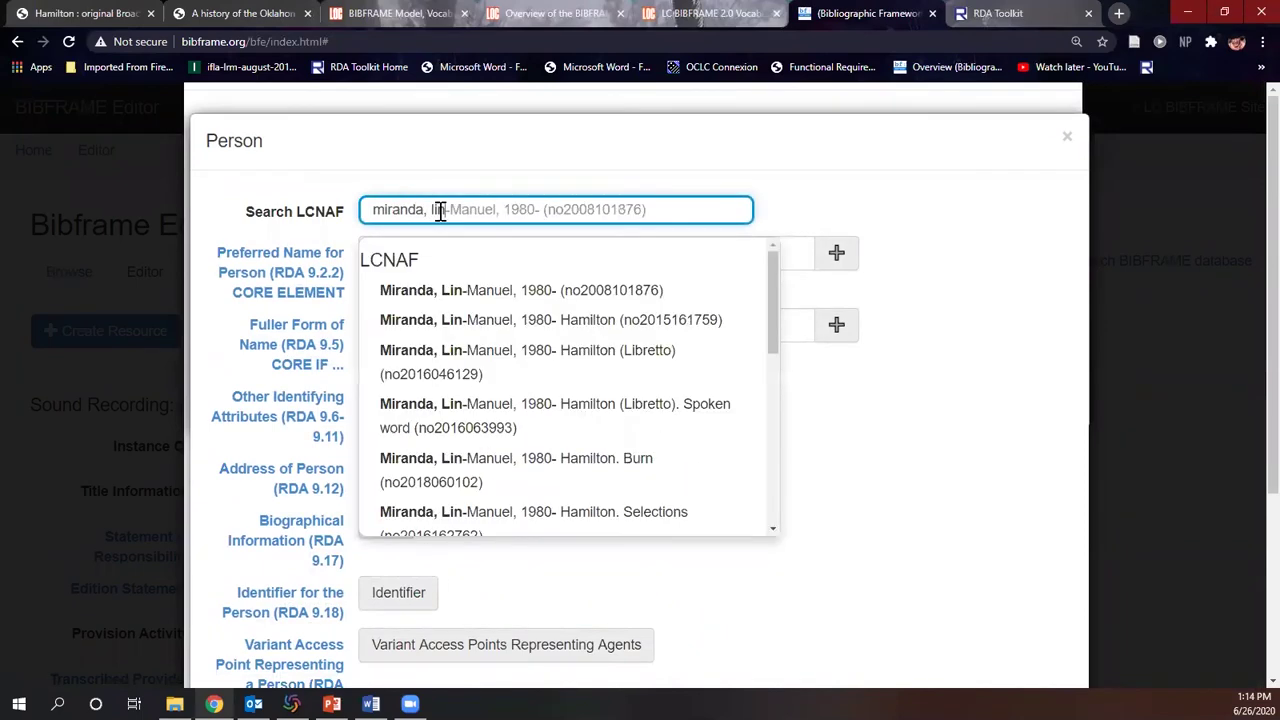
{"action": "left_click", "coordinate": [480, 290]}
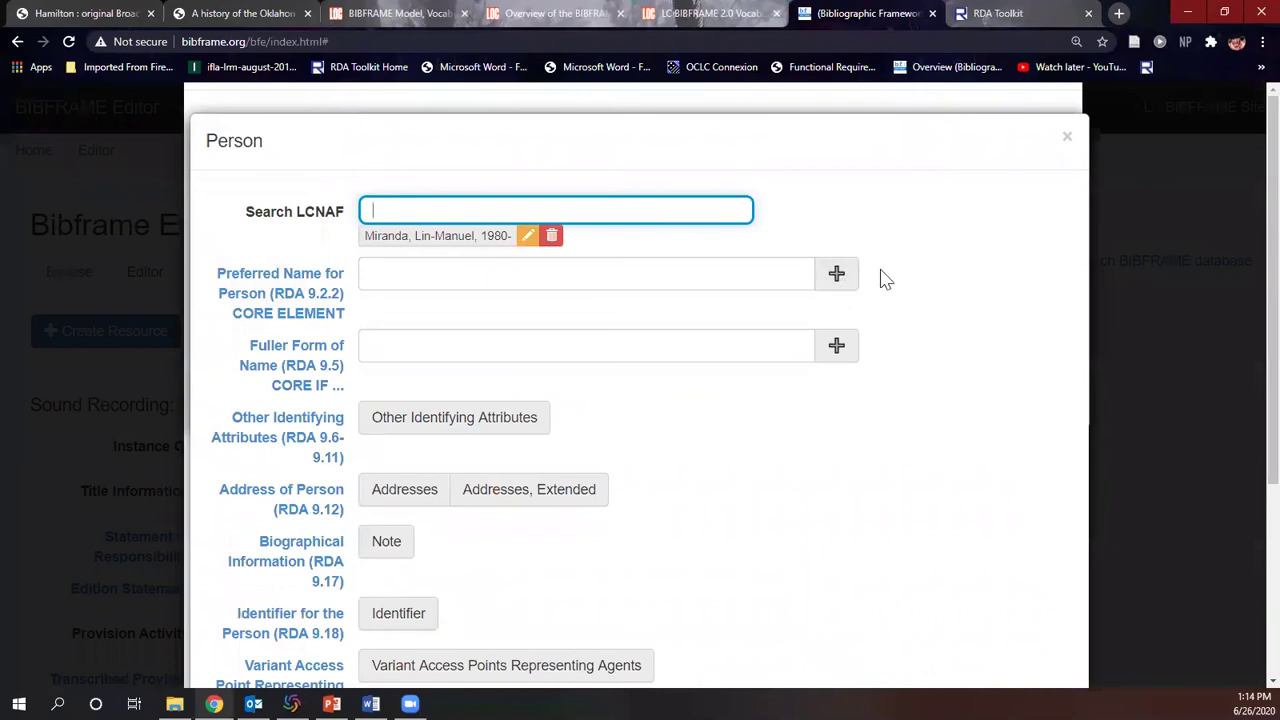
{"action": "scroll", "coordinate": [884, 279], "scroll_direction": "down", "scroll_amount": 5}
{"action": "left_click", "coordinate": [1020, 614]}
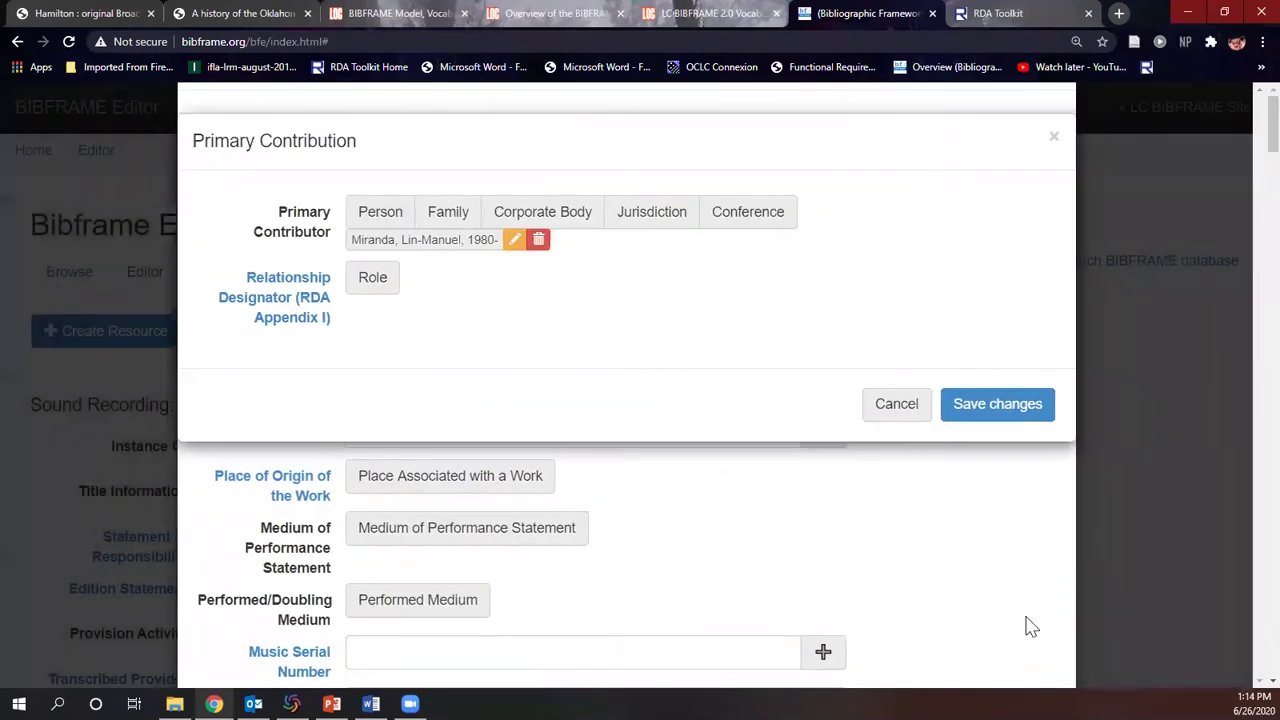
{"action": "left_click", "coordinate": [980, 405]}
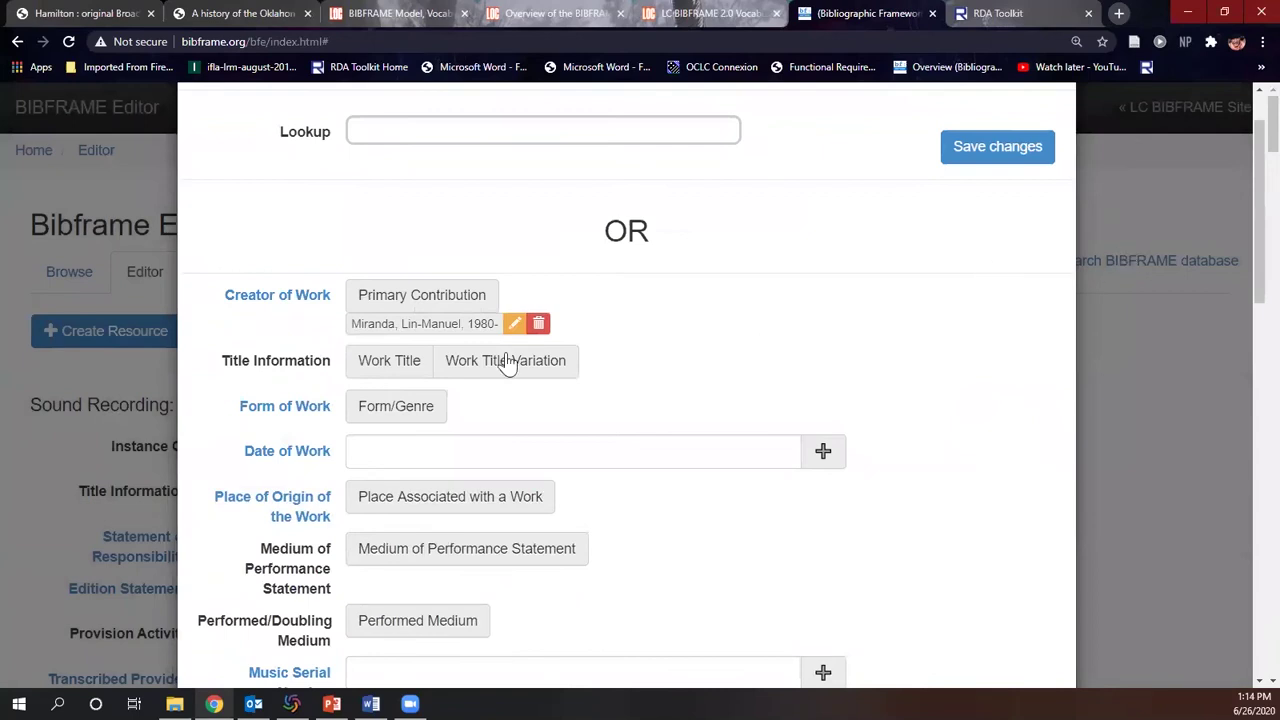
{"action": "left_click", "coordinate": [986, 152]}
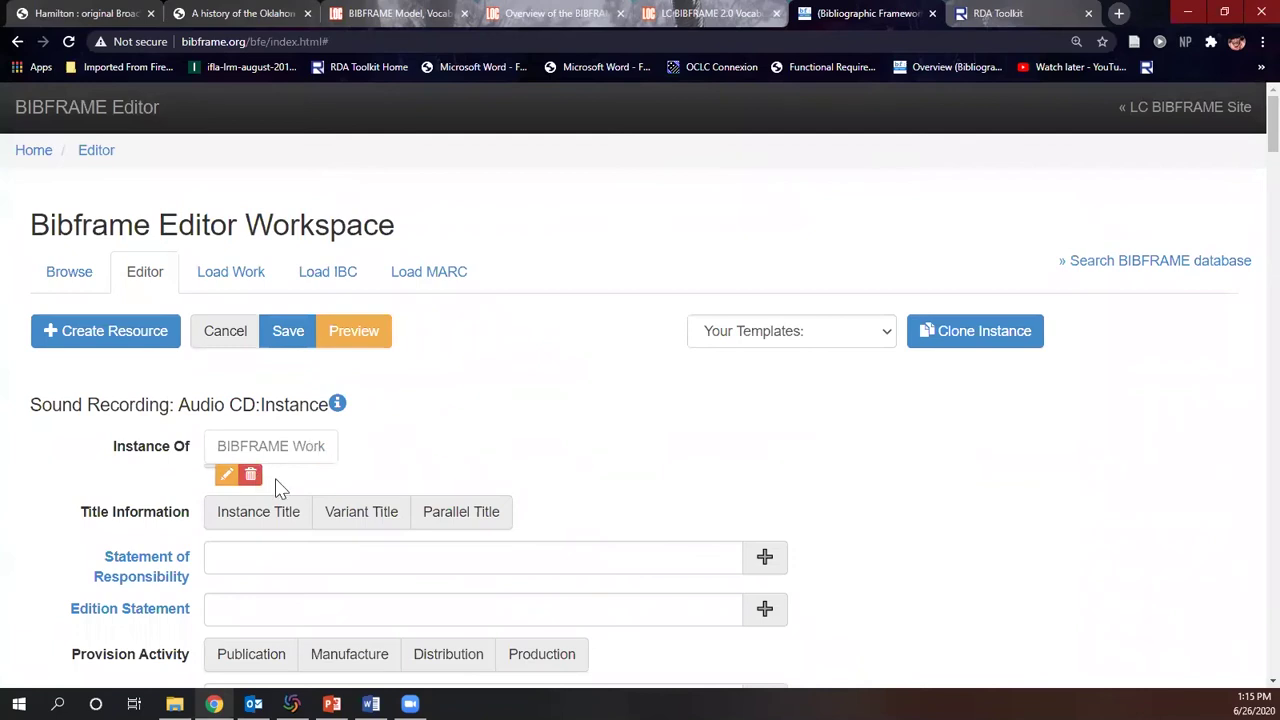
Check the recording's title in the WorldCat record and try to save "Hamilton" as the instance's main title
{"action": "scroll", "coordinate": [297, 482], "scroll_direction": "down", "scroll_amount": 1}
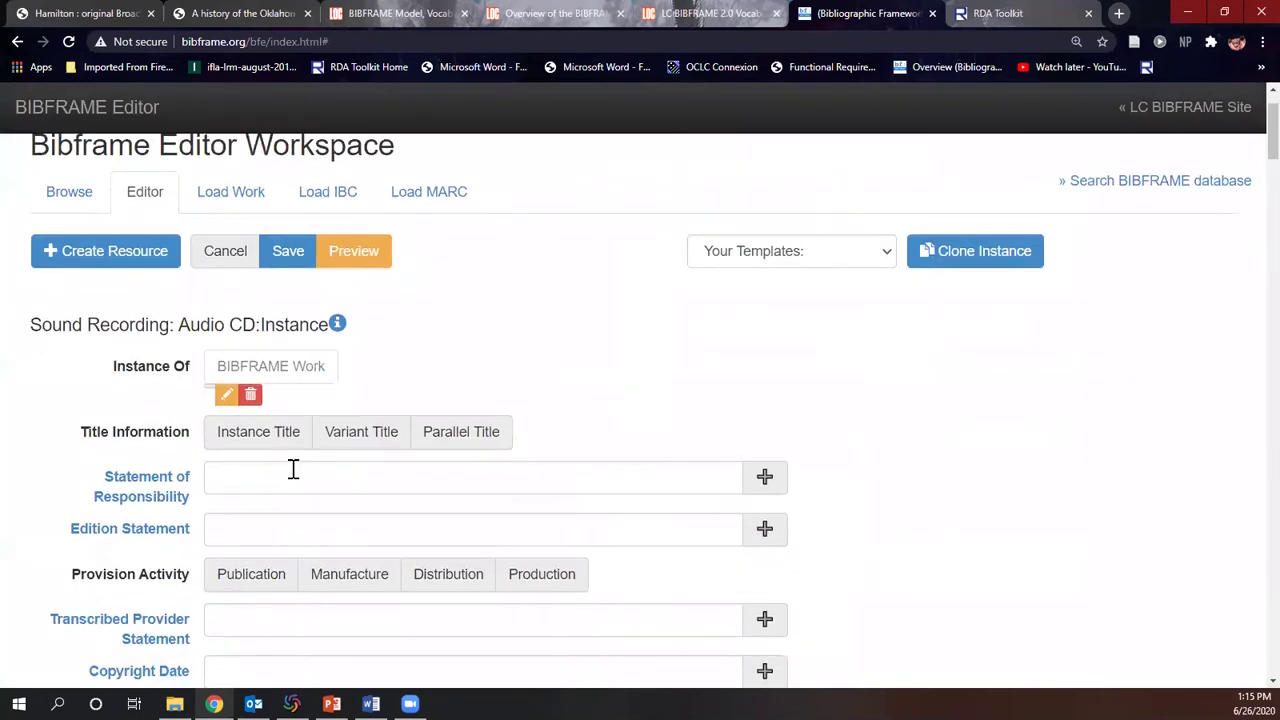
{"action": "left_click", "coordinate": [262, 440]}
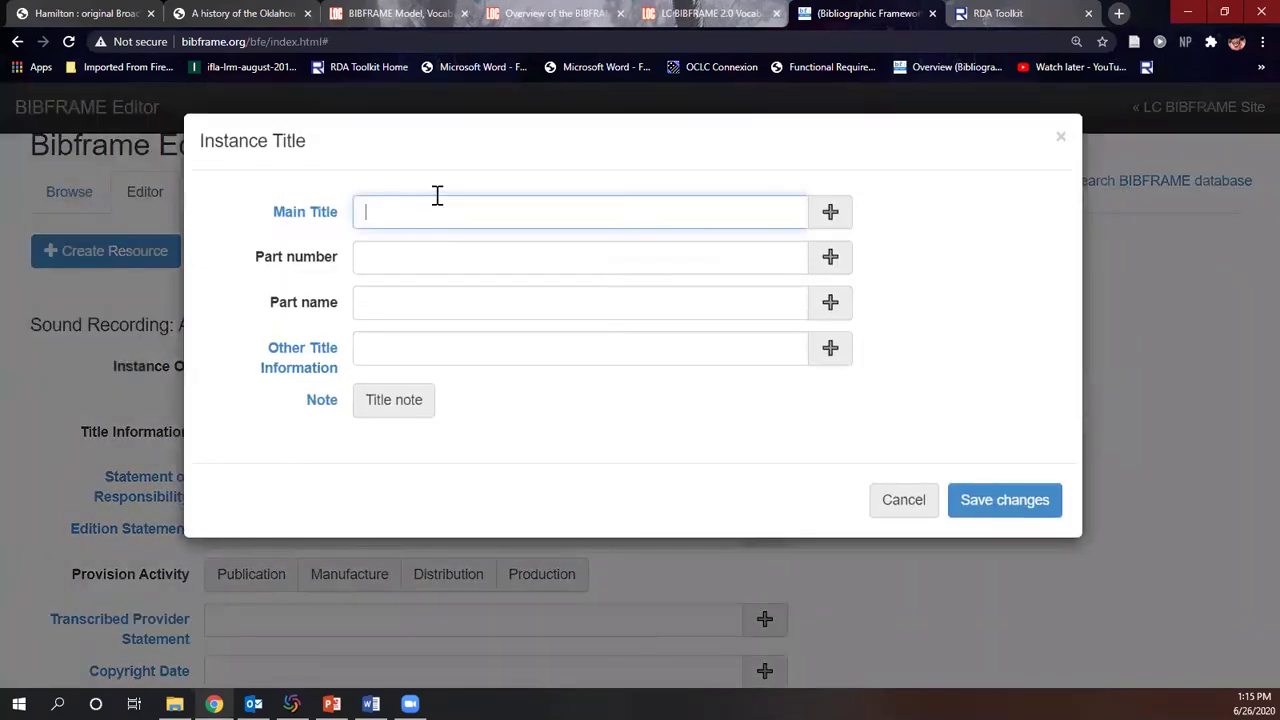
{"action": "left_click", "coordinate": [94, 13]}
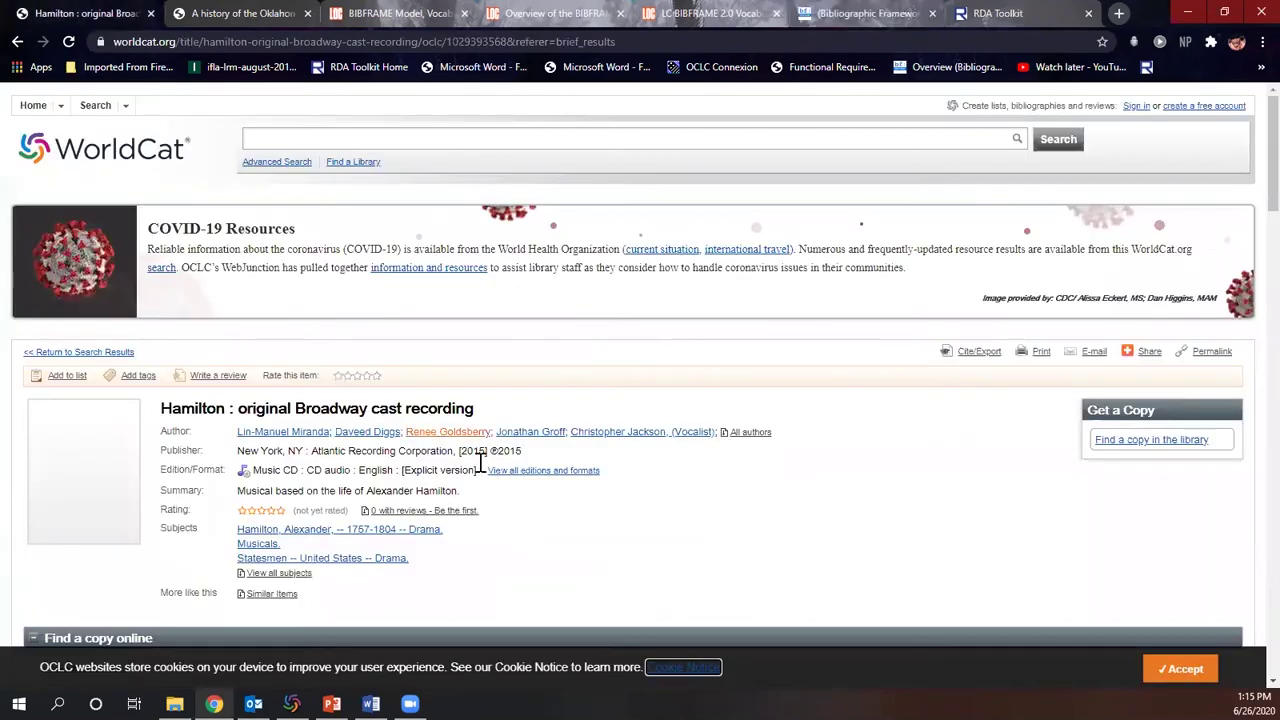
{"action": "left_click_drag", "start_coordinate": [474, 410], "coordinate": [181, 412]}
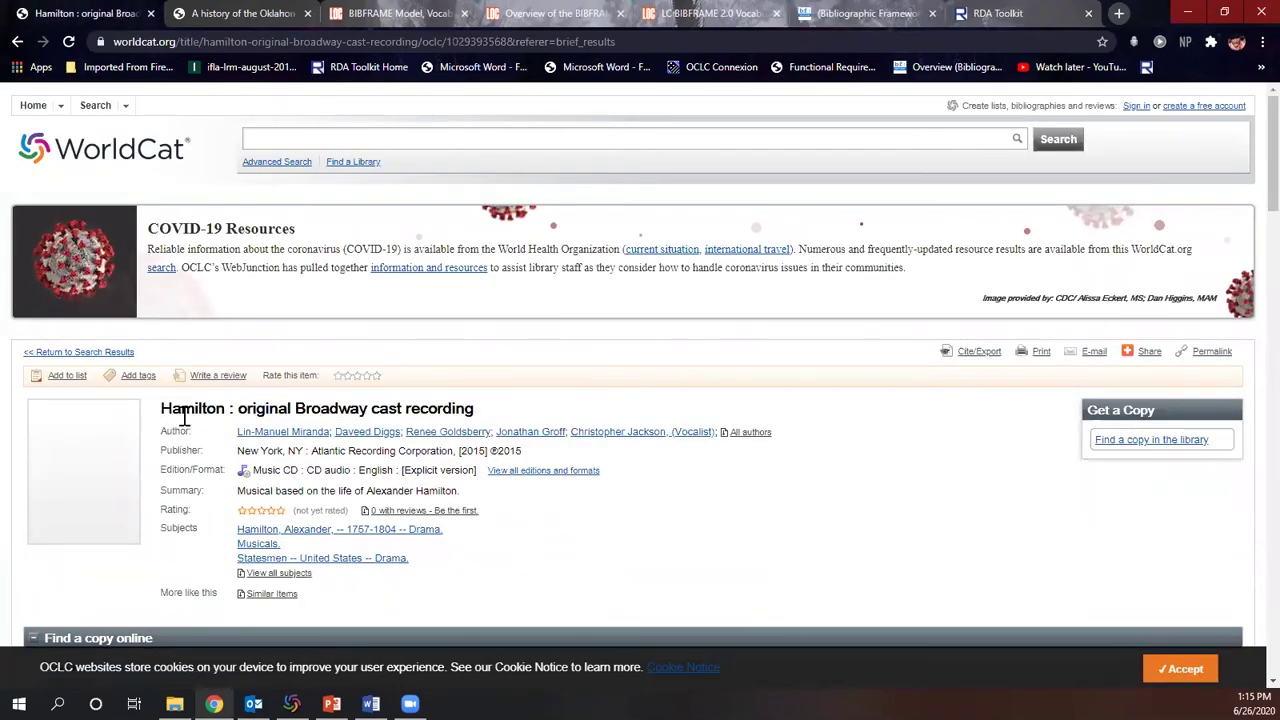
{"action": "left_click", "coordinate": [983, 12]}
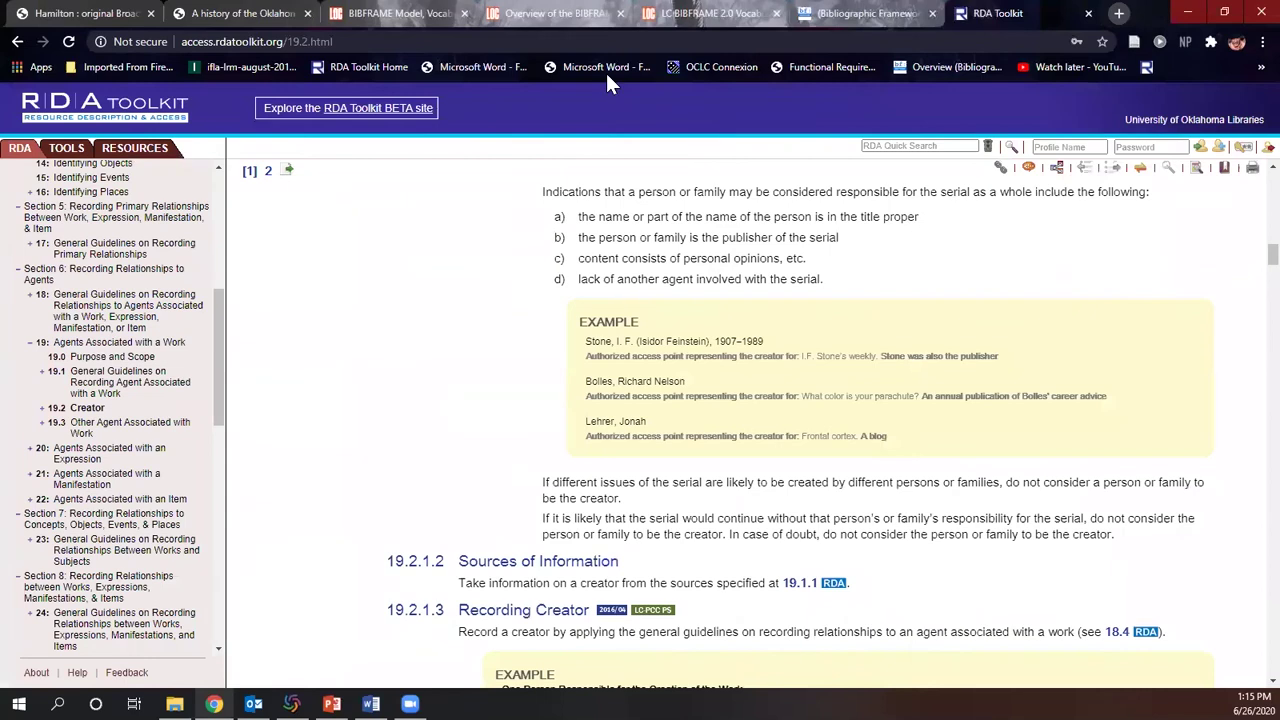
{"action": "left_click", "coordinate": [918, 13]}
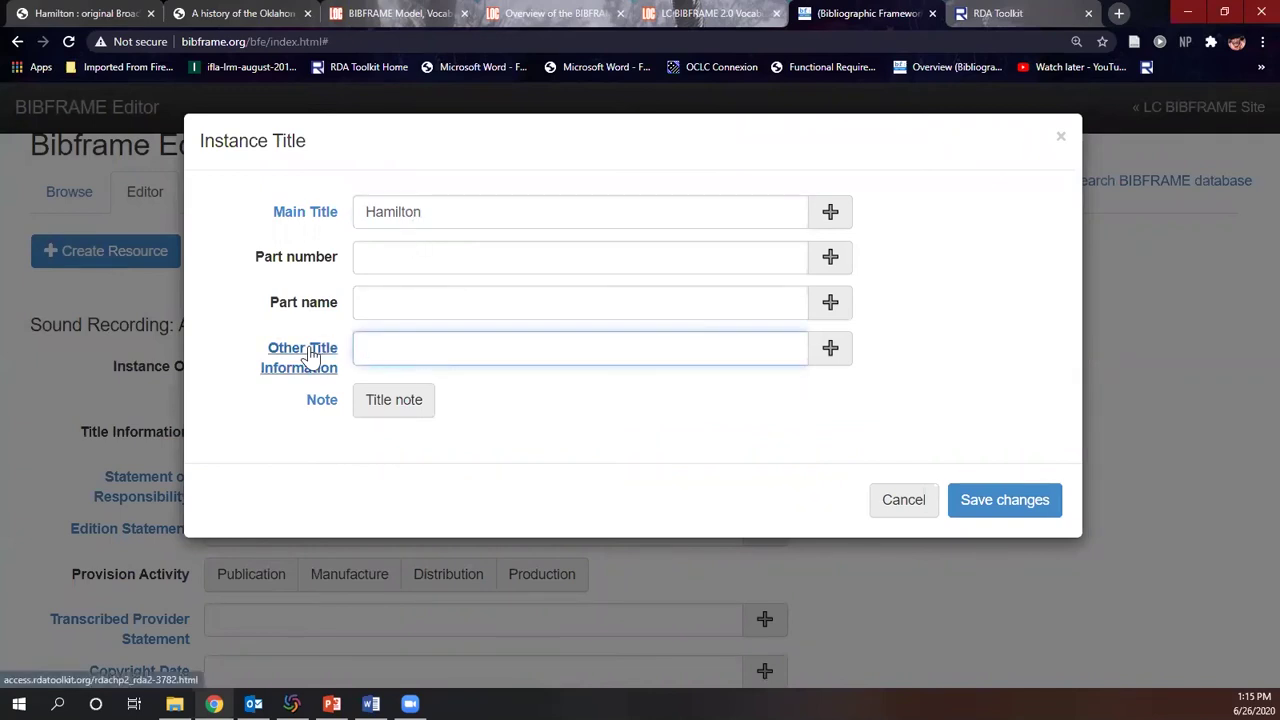
{"action": "left_click", "coordinate": [1024, 505]}
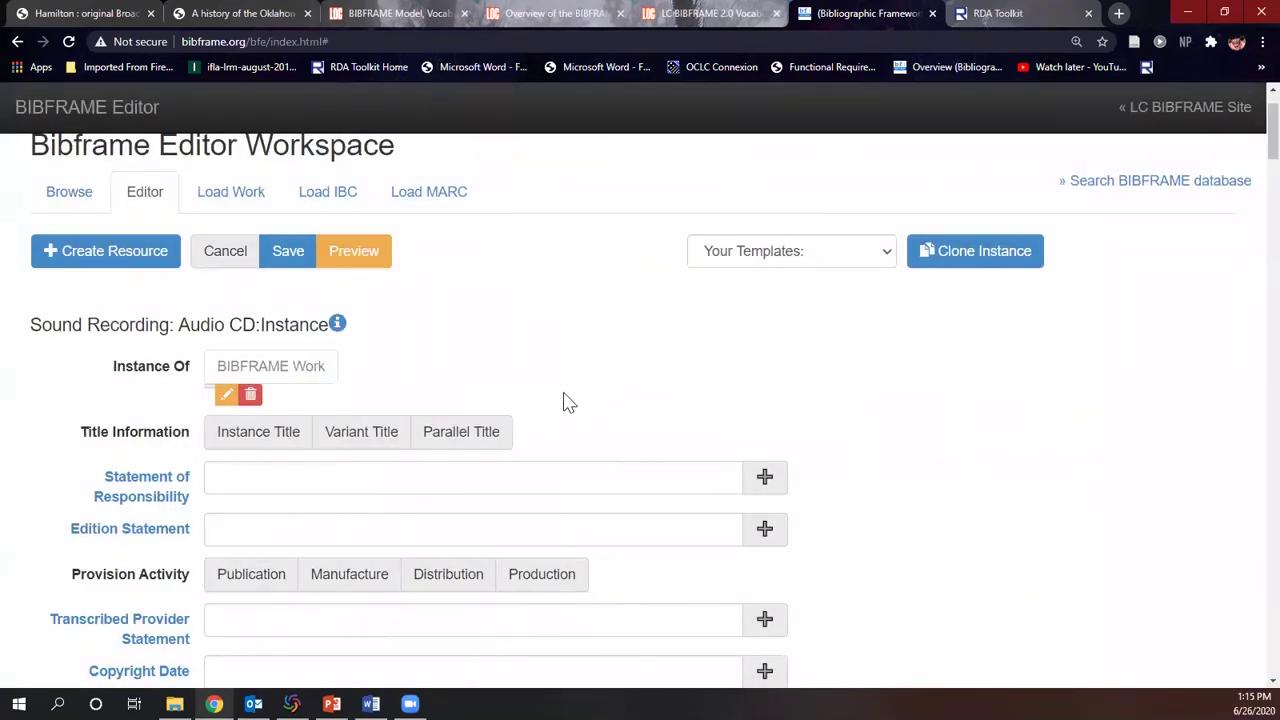
Add an instance title with main title "Hamilton" and other title information "Original broadway cast recording", and save it
{"action": "scroll", "coordinate": [400, 380], "scroll_direction": "down", "scroll_amount": 1}
{"action": "left_click", "coordinate": [236, 356]}
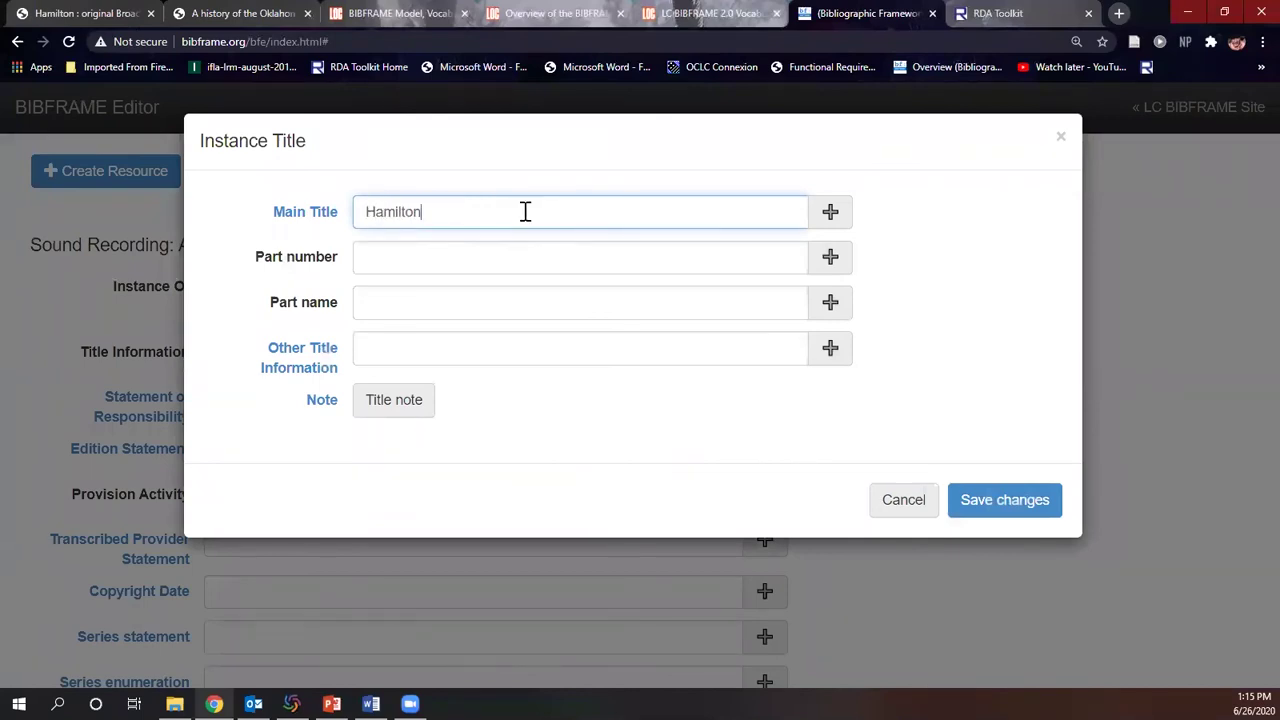
{"action": "type", "text": "Hamilton"}
{"action": "left_click", "coordinate": [830, 212]}
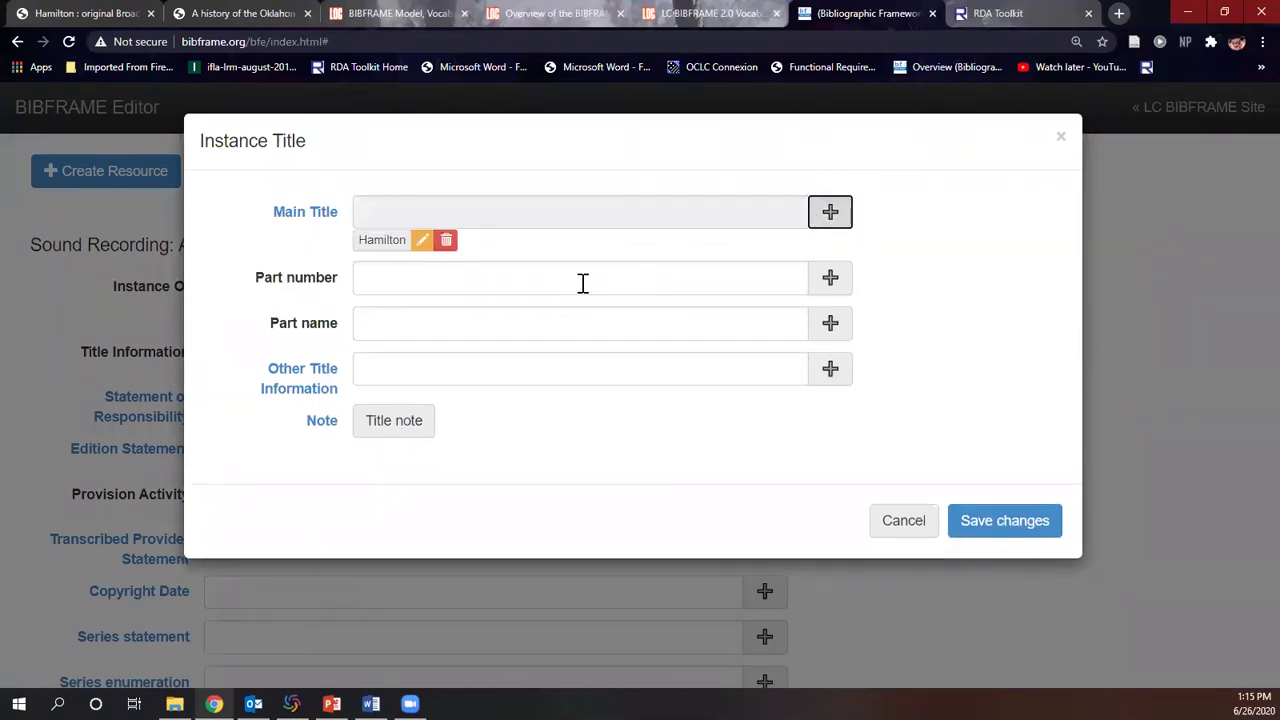
{"action": "left_click", "coordinate": [479, 368]}
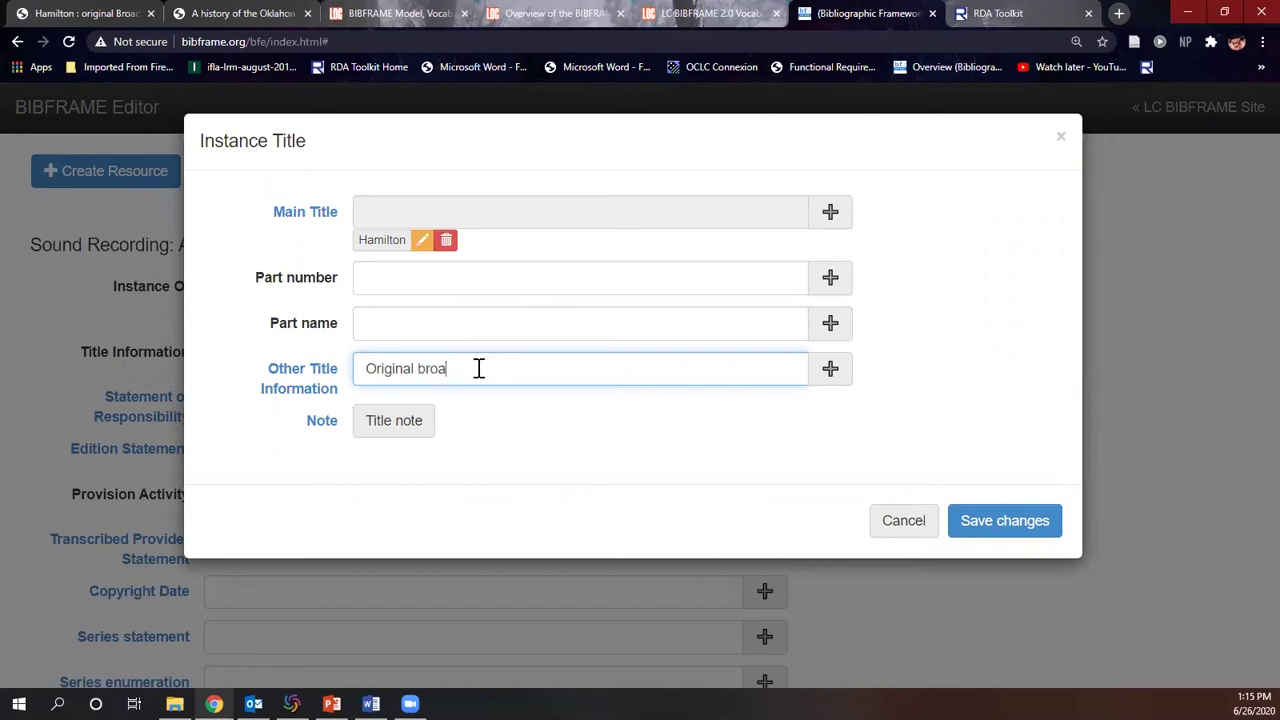
{"action": "type", "text": "Original broadway cast recording"}
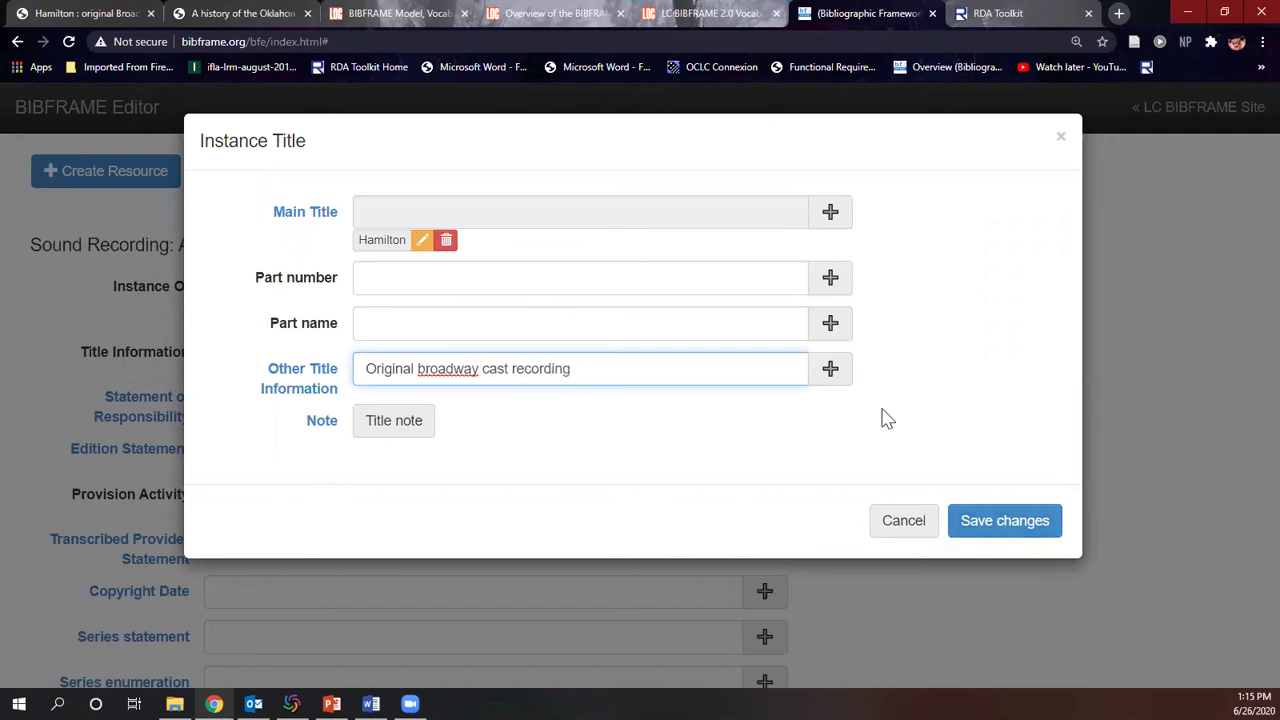
{"action": "left_click", "coordinate": [834, 378]}
{"action": "left_click", "coordinate": [1000, 540]}
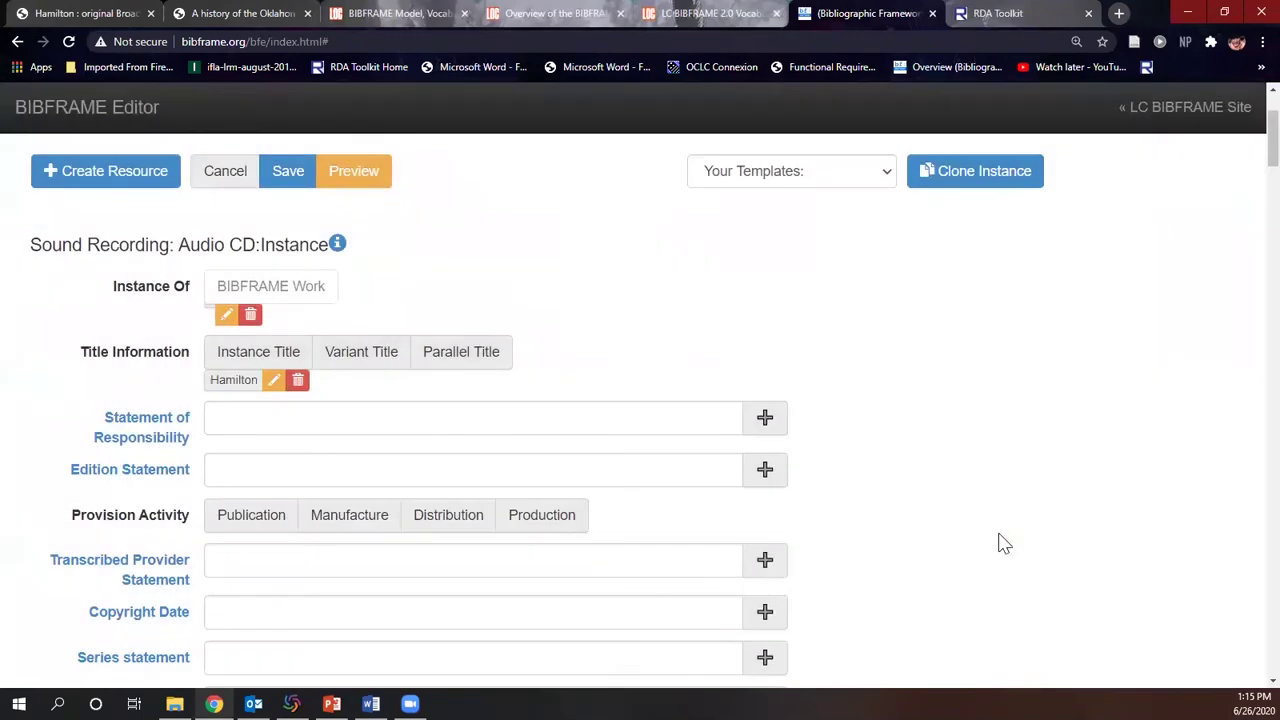
Look up the statement of responsibility for Hamilton, checking the WorldCat page and the record in OCLC Connexion
{"action": "scroll", "coordinate": [420, 308], "scroll_direction": "down", "scroll_amount": 1}
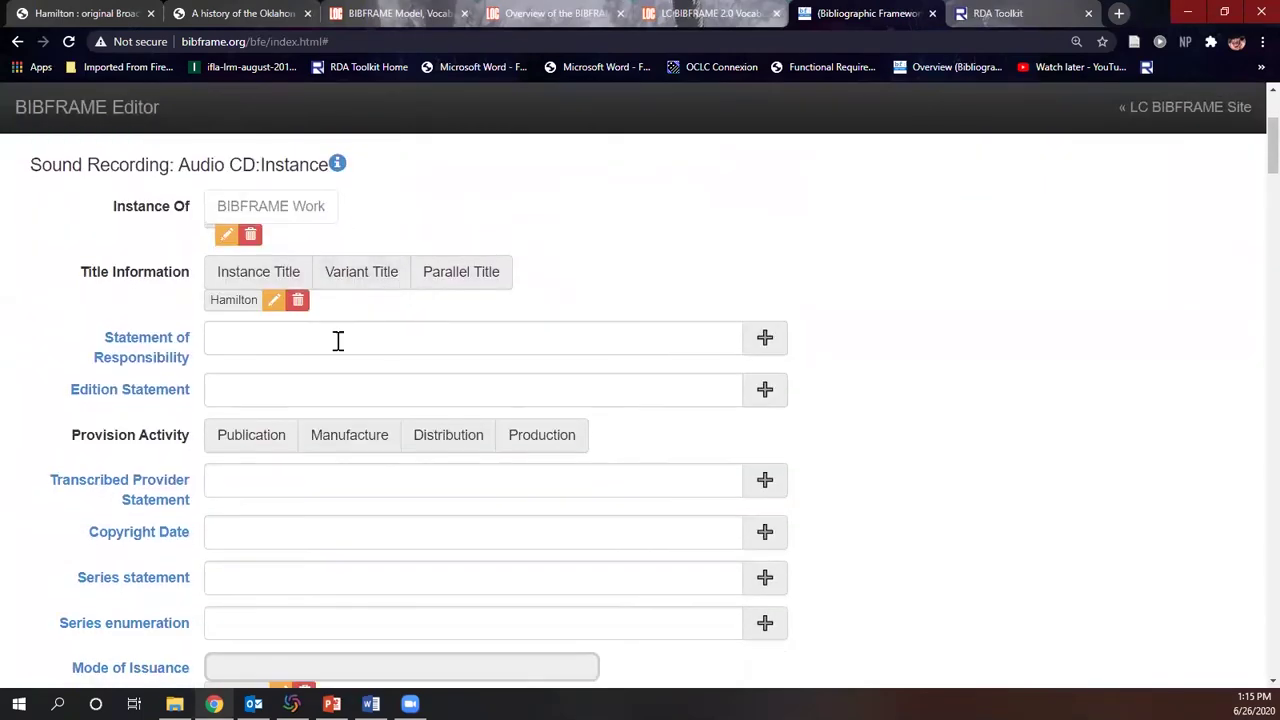
{"action": "key", "text": "ctrl+1"}
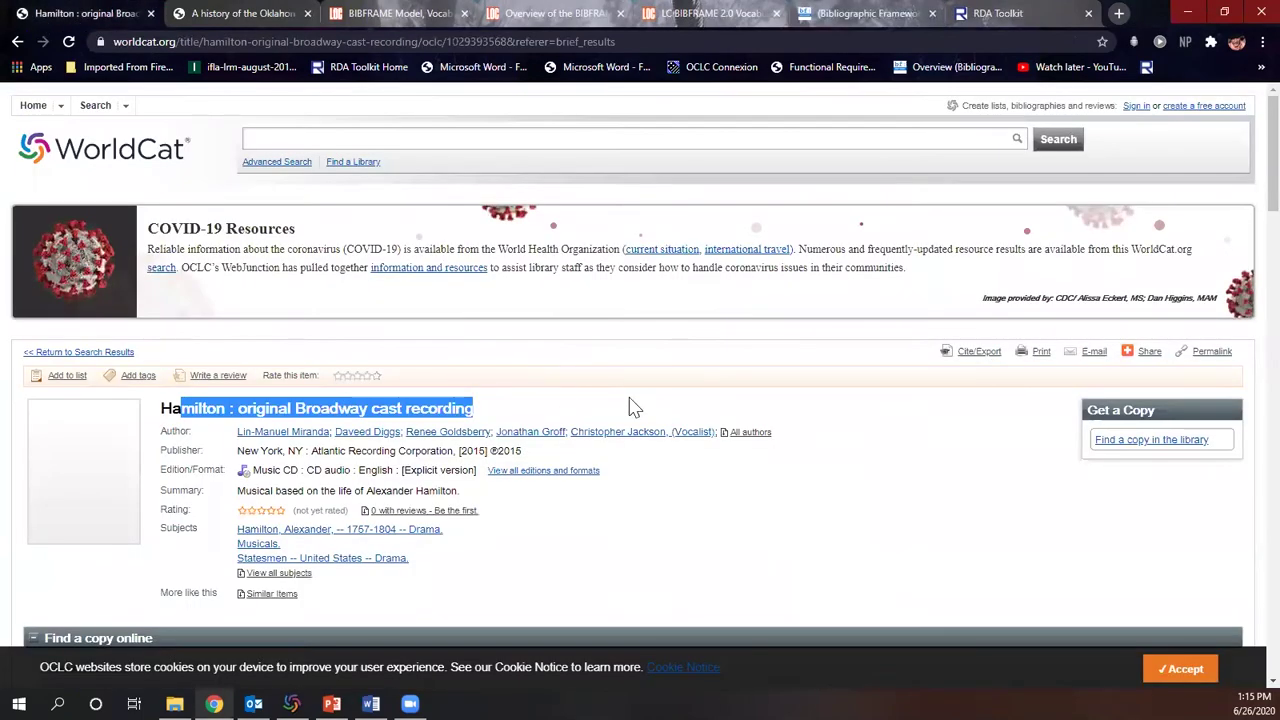
{"action": "scroll", "coordinate": [783, 443], "scroll_direction": "down", "scroll_amount": 3}
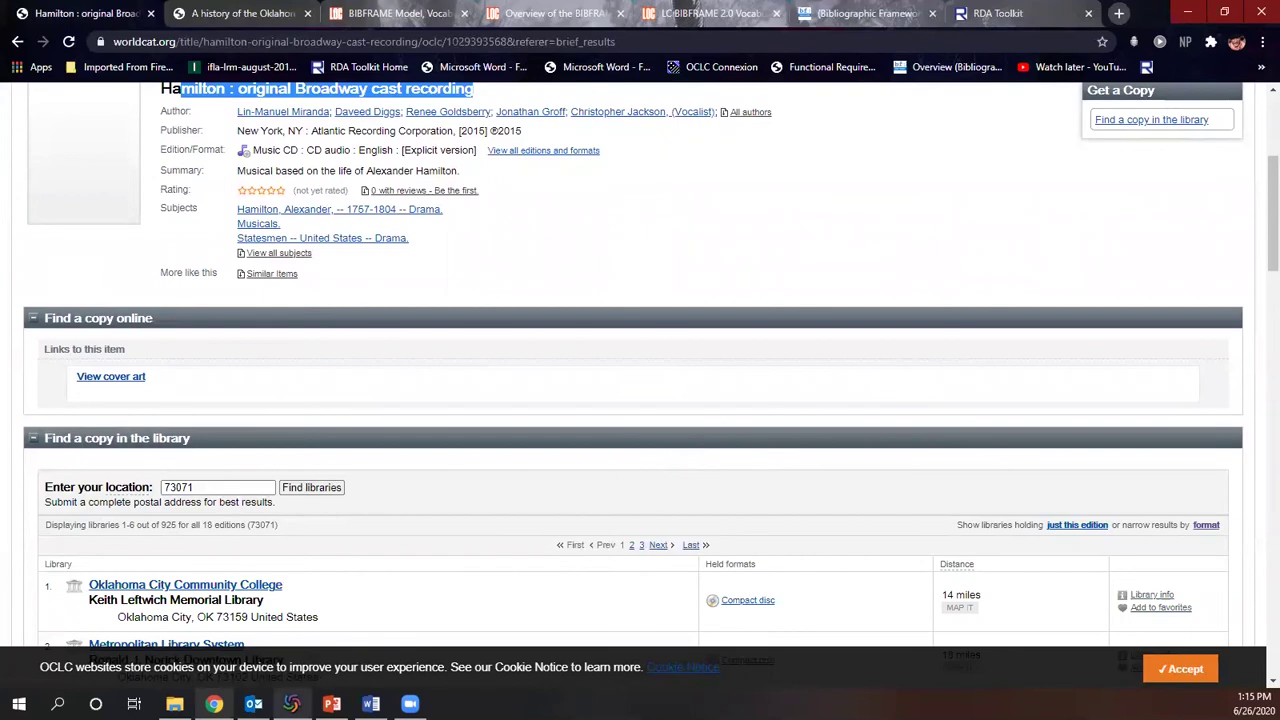
{"action": "left_click", "coordinate": [291, 704]}
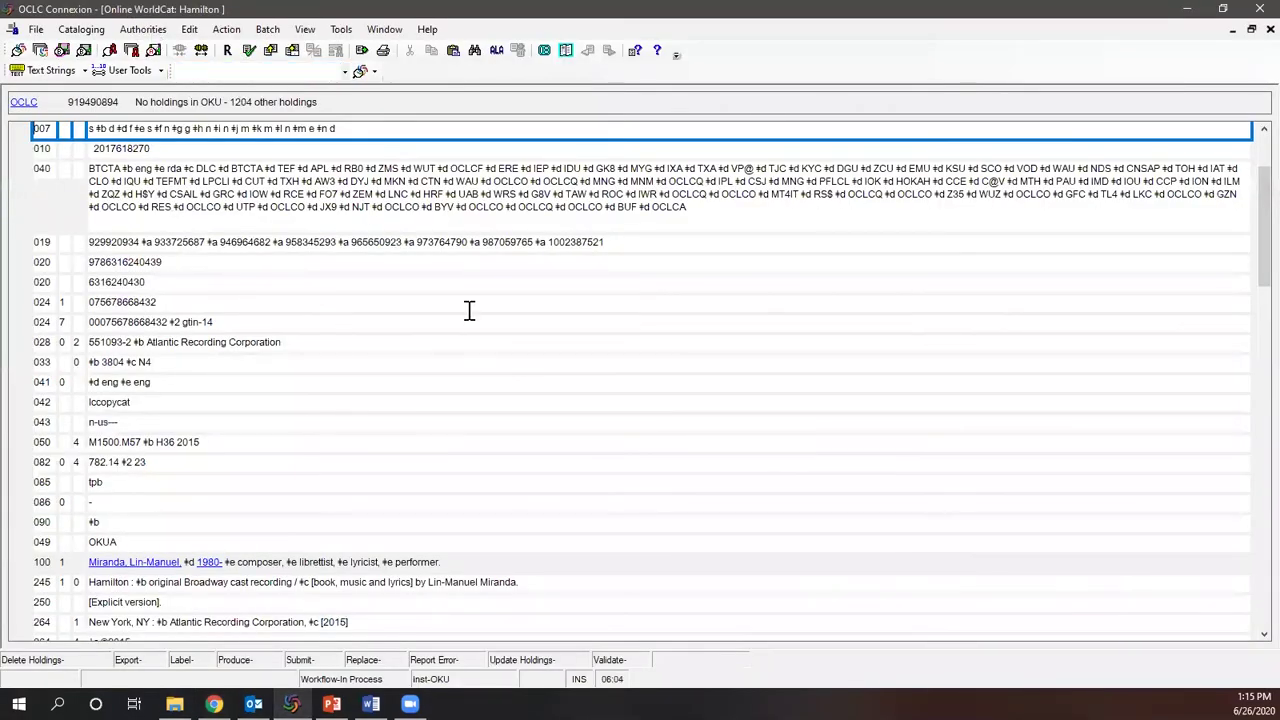
{"action": "scroll", "coordinate": [469, 310], "scroll_direction": "down", "scroll_amount": 2}
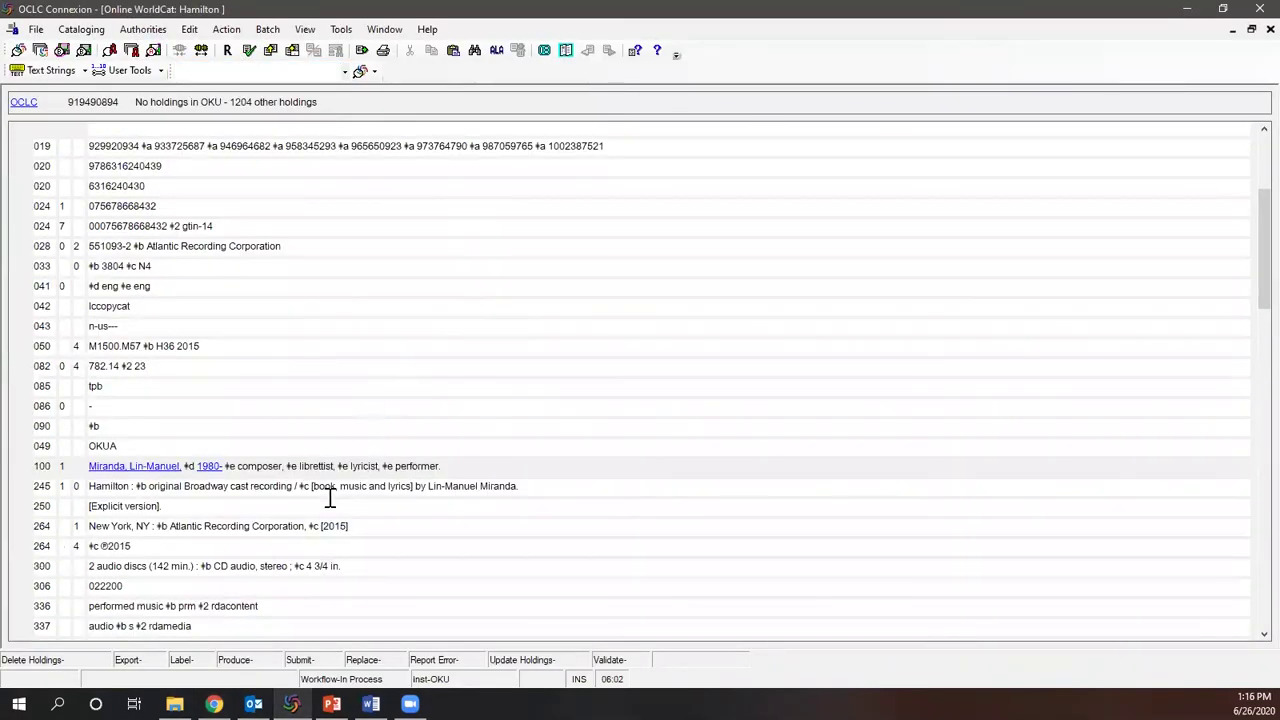
Copy the statement of responsibility from the Hamilton record's 245 field and add "[book, music and lyrics] by Lin-Manuel Miranda." to the instance in the BIBFRAME Editor
{"action": "left_click_drag", "start_coordinate": [310, 486], "coordinate": [570, 482]}
{"action": "key", "text": "ctrl+c"}
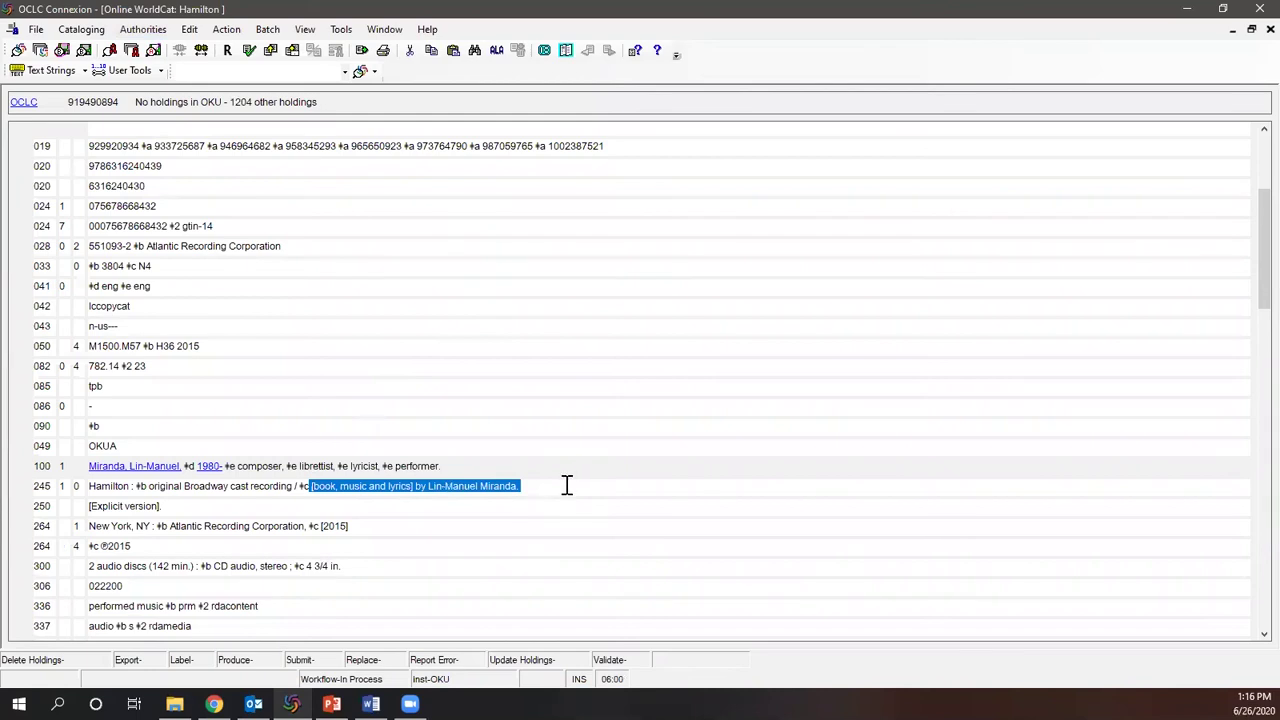
{"action": "left_click", "coordinate": [1189, 9]}
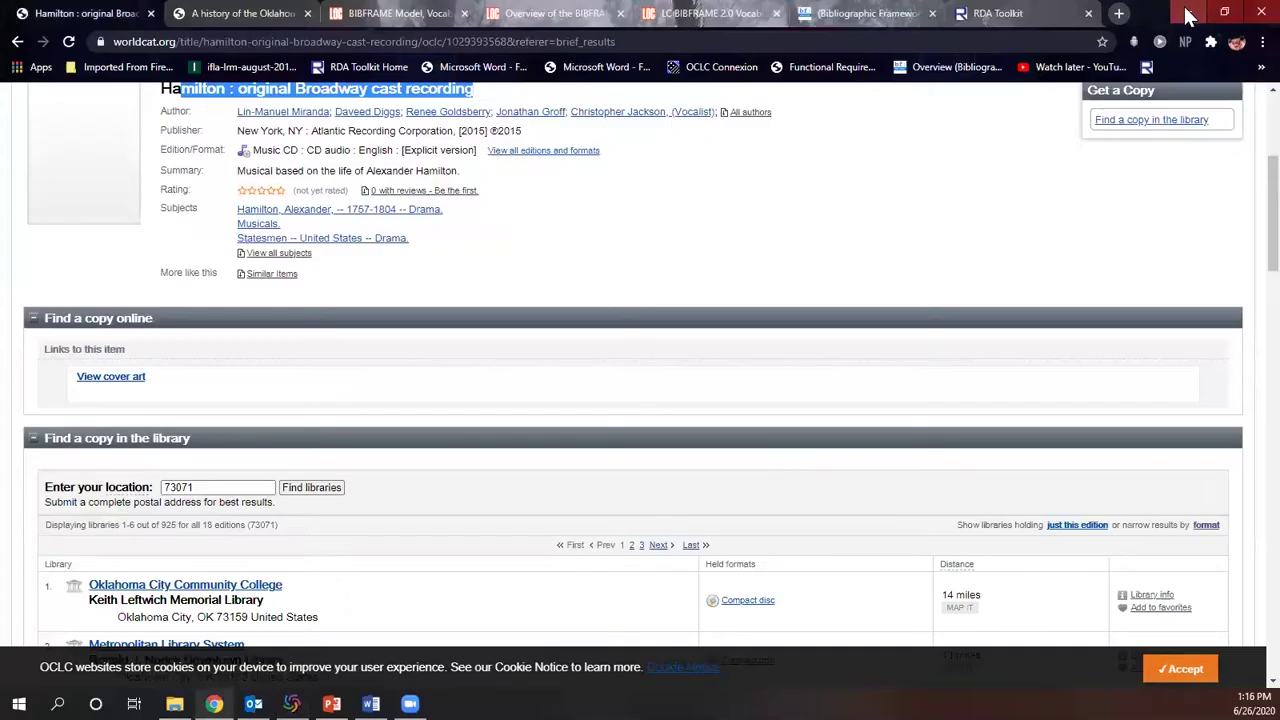
{"action": "left_click", "coordinate": [210, 12]}
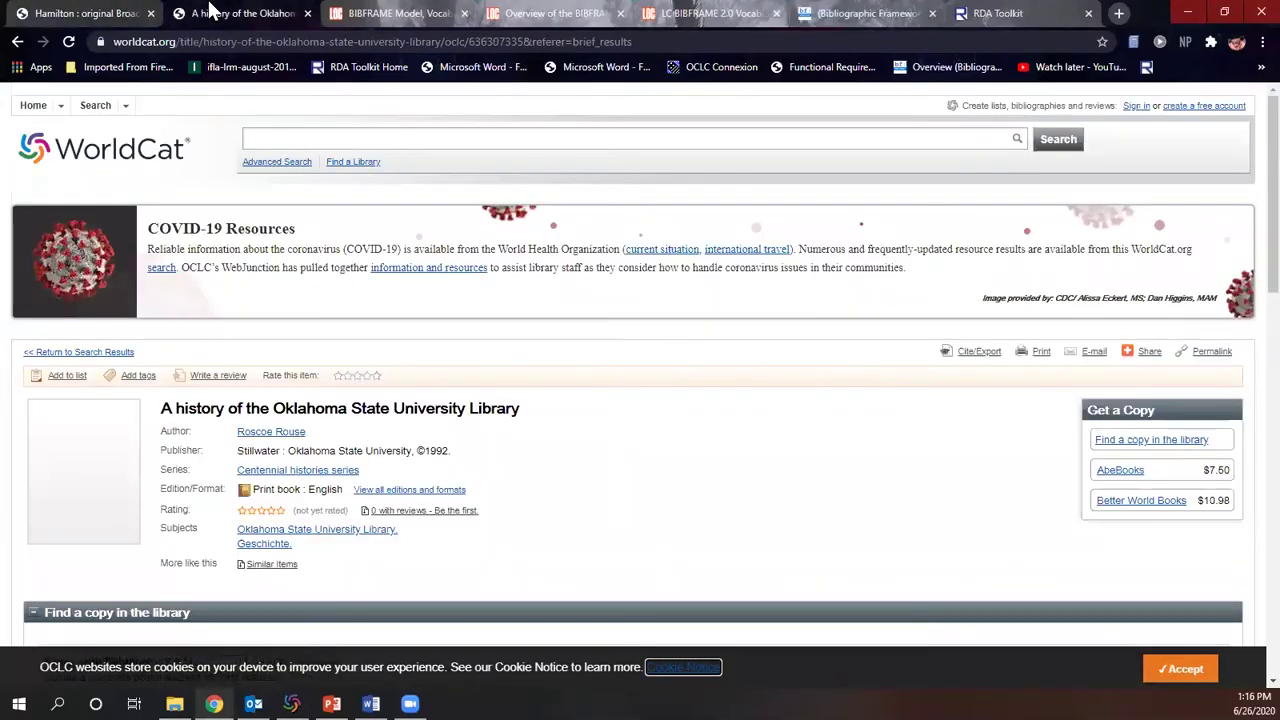
{"action": "left_click", "coordinate": [1020, 13]}
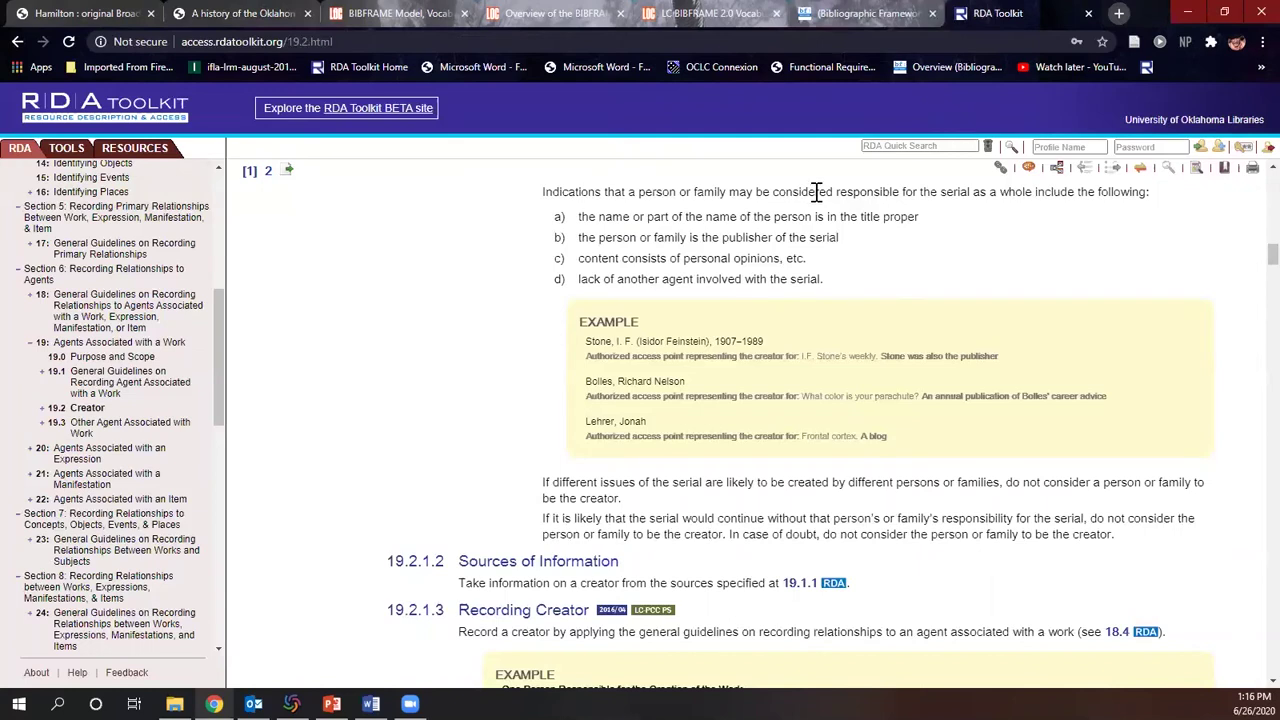
{"action": "key", "text": "ctrl+shift+Tab"}
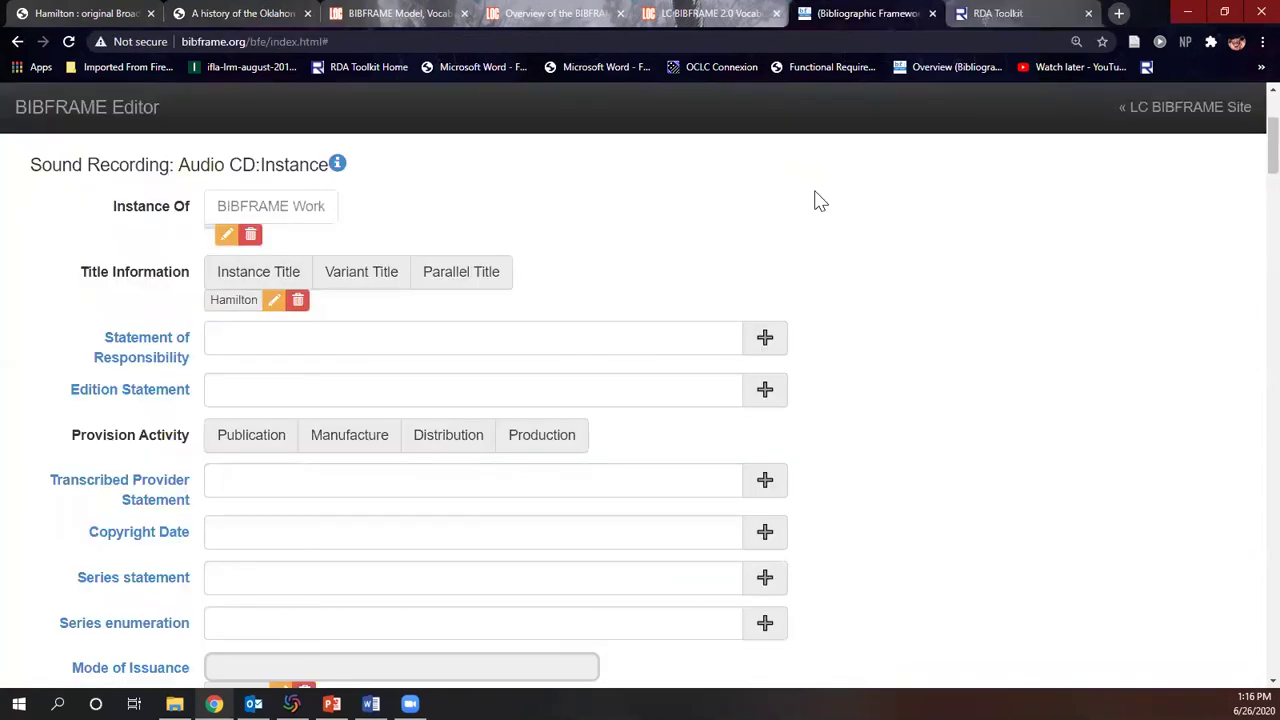
{"action": "left_click", "coordinate": [276, 339]}
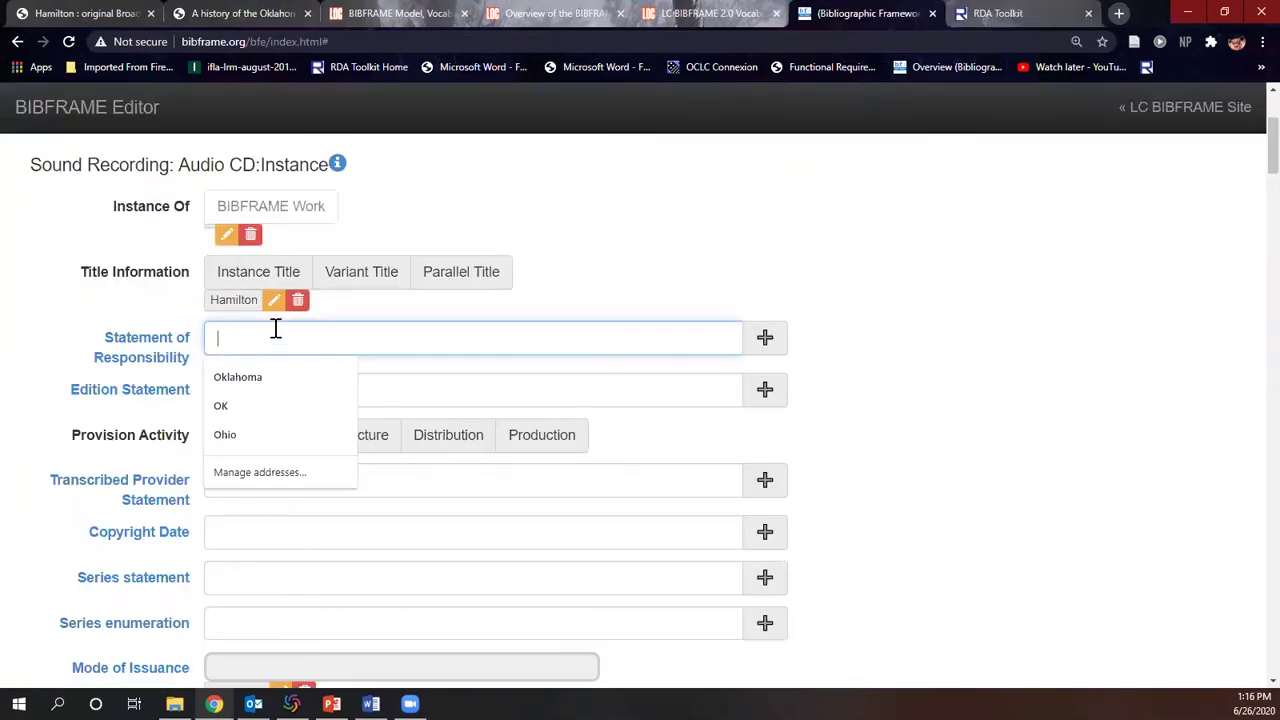
{"action": "key", "text": "ctrl+v"}
{"action": "left_click", "coordinate": [765, 338]}
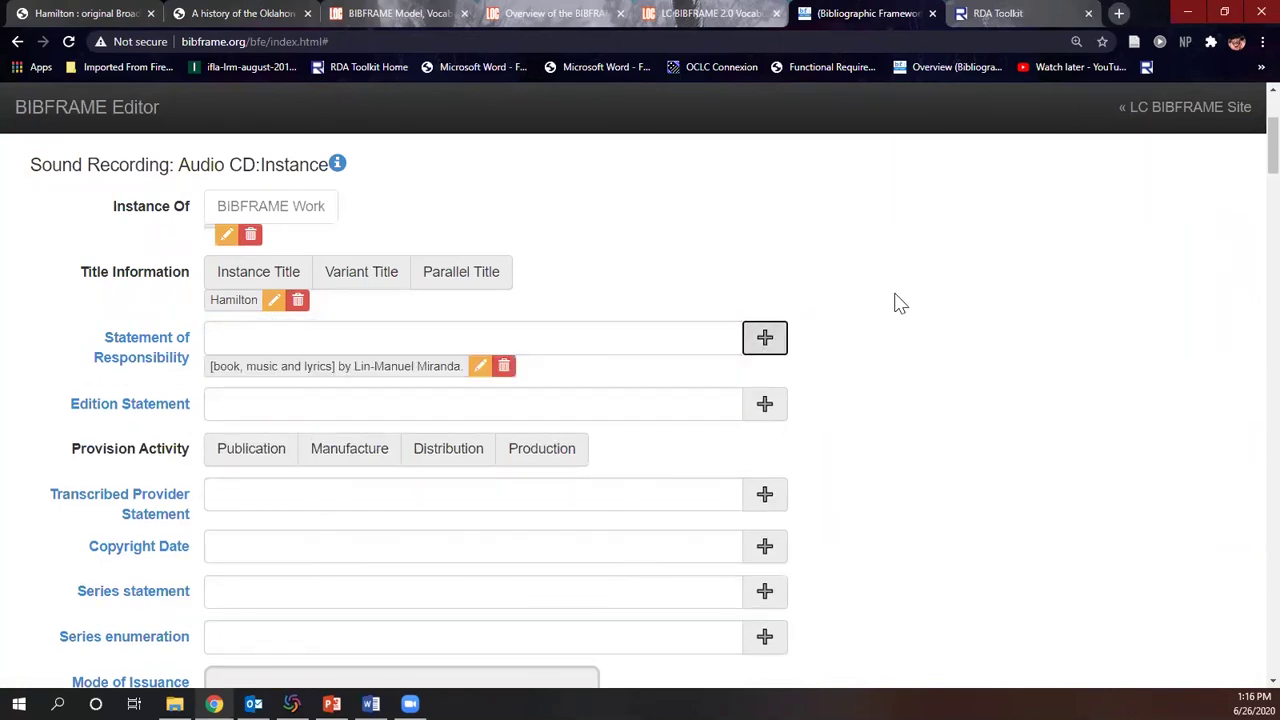
Add the copyright date 2015 to the audio CD instance
{"action": "scroll", "coordinate": [898, 307], "scroll_direction": "down", "scroll_amount": 3}
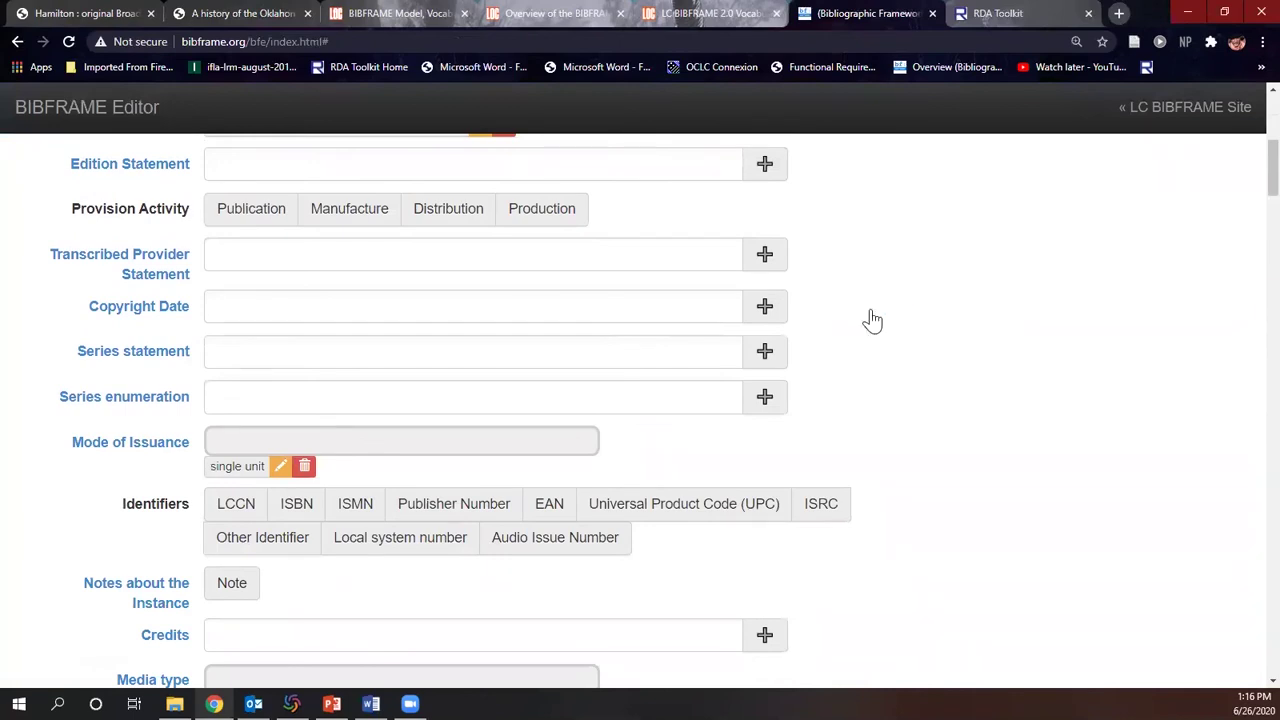
{"action": "left_click", "coordinate": [344, 308]}
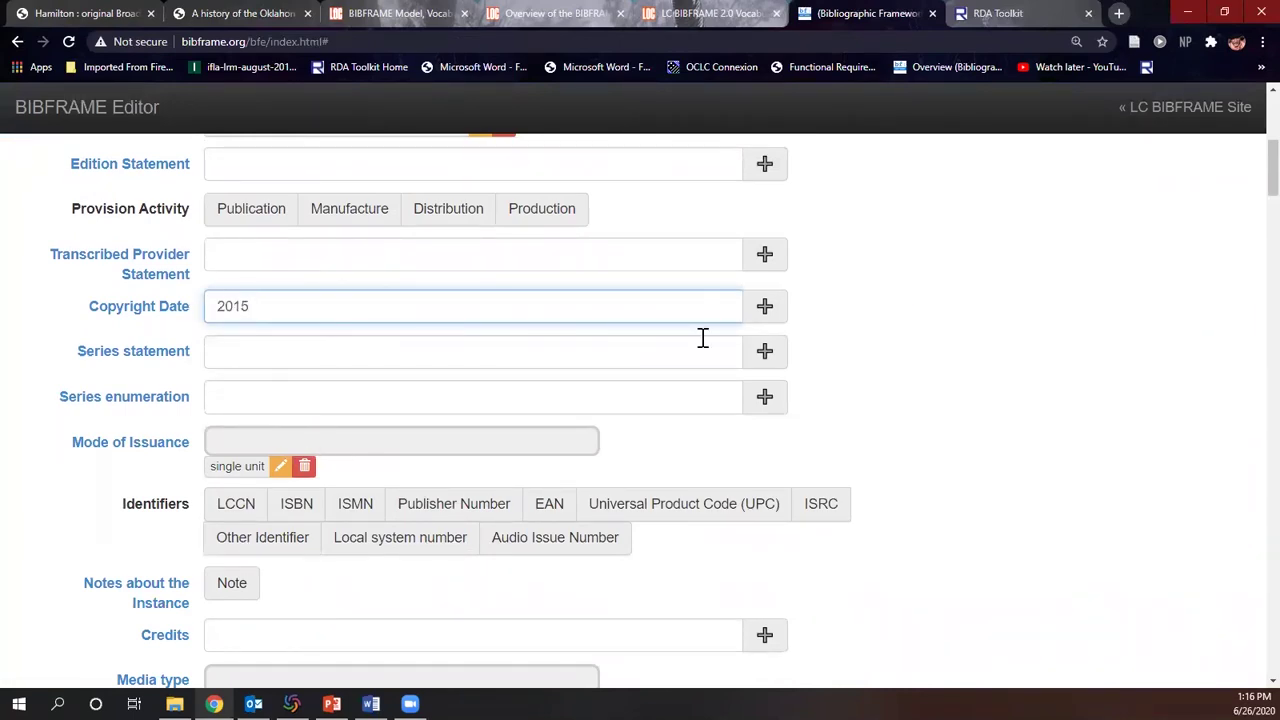
{"action": "left_click", "coordinate": [768, 305]}
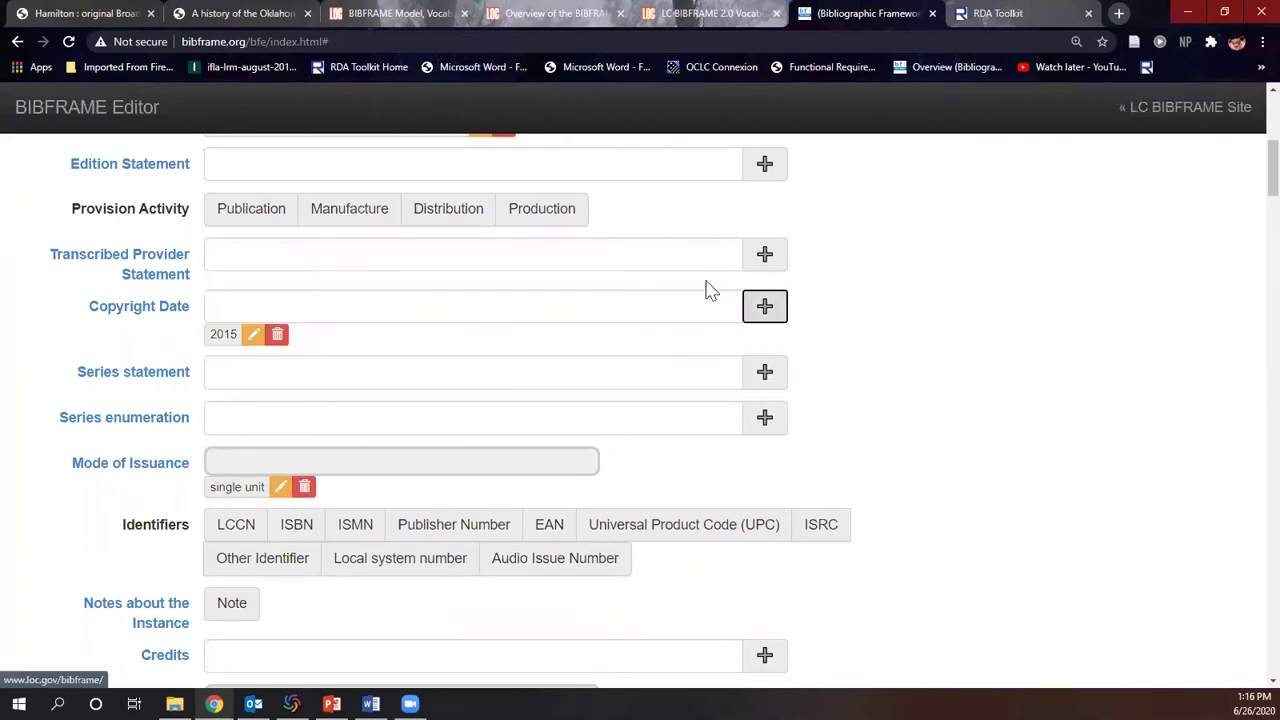
Review the remaining instance fields, then preview the instance's linked data and examine its Turtle and JSON-LD output
{"action": "scroll", "coordinate": [671, 294], "scroll_direction": "down", "scroll_amount": 6}
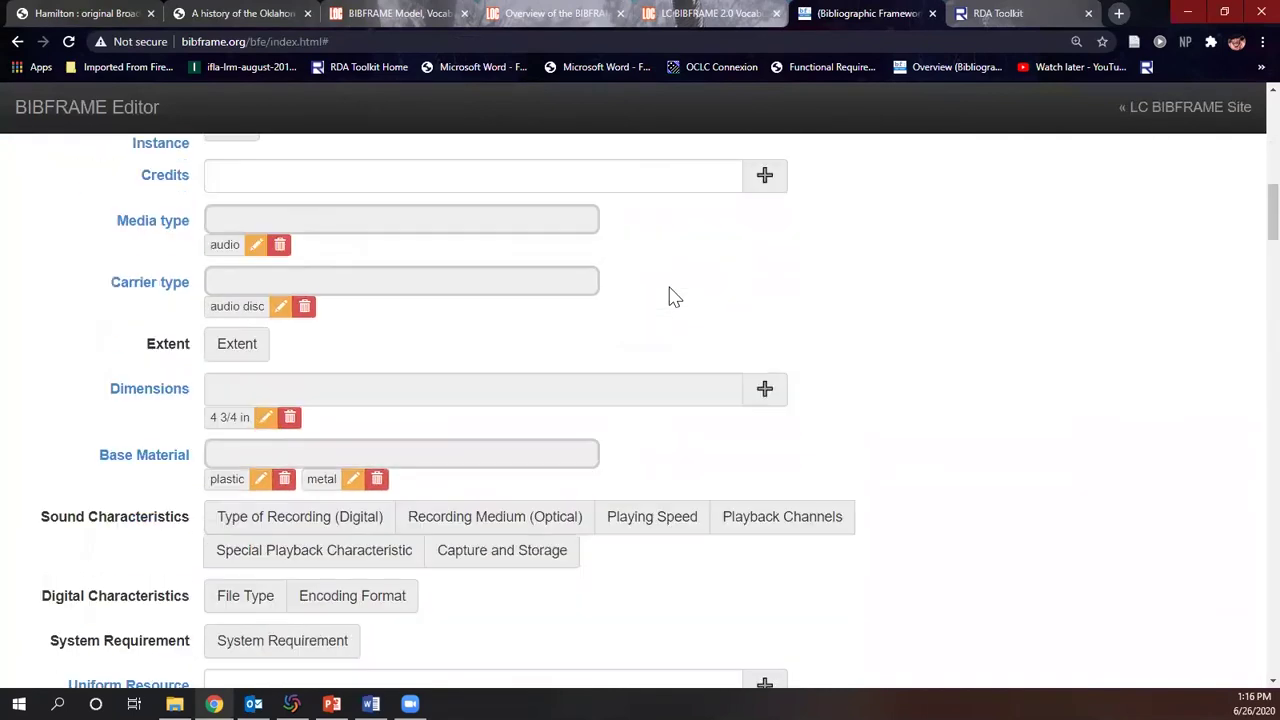
{"action": "scroll", "coordinate": [671, 294], "scroll_direction": "down", "scroll_amount": 5}
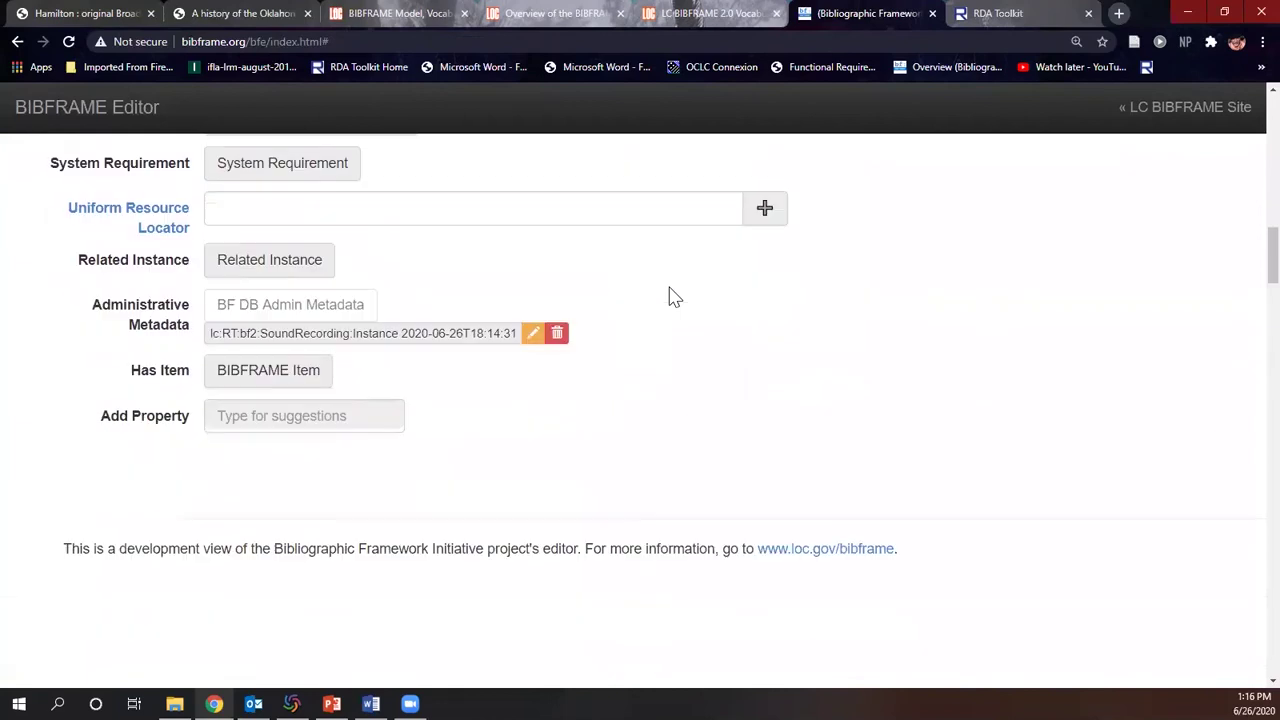
{"action": "scroll", "coordinate": [671, 296], "scroll_direction": "down", "scroll_amount": 1}
{"action": "scroll", "coordinate": [671, 296], "scroll_direction": "up", "scroll_amount": 6}
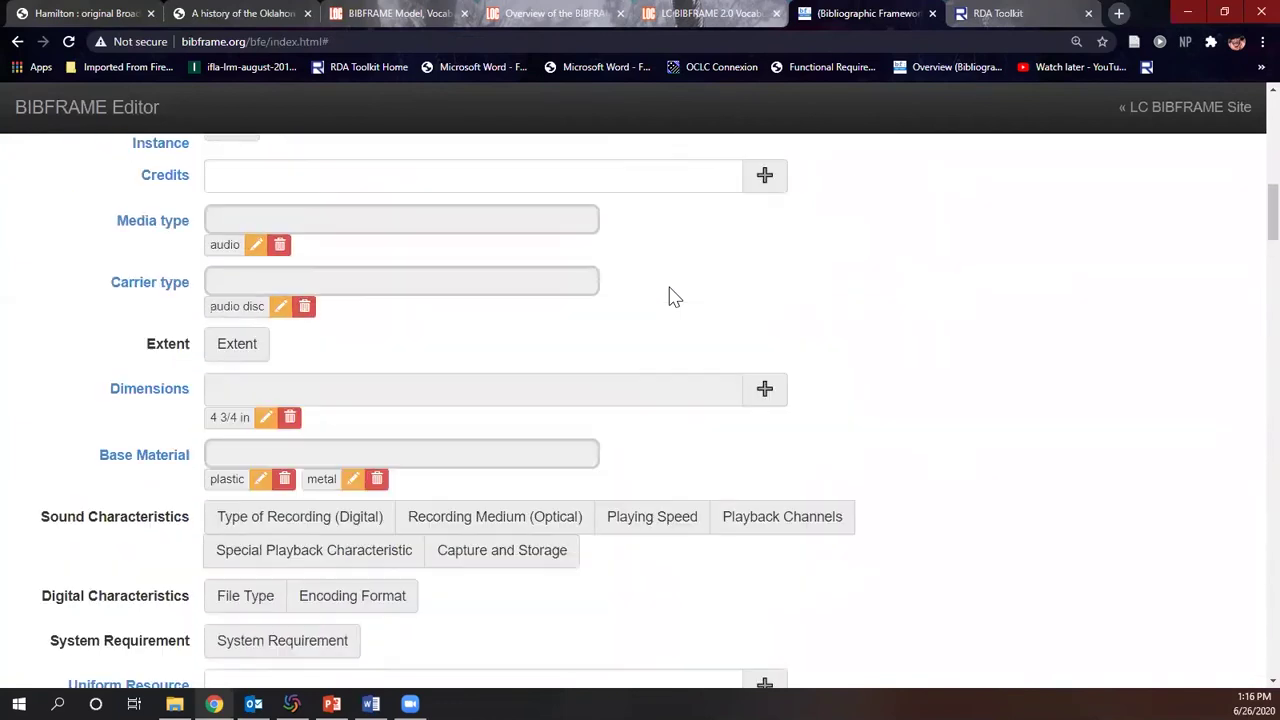
{"action": "scroll", "coordinate": [671, 296], "scroll_direction": "up", "scroll_amount": 10}
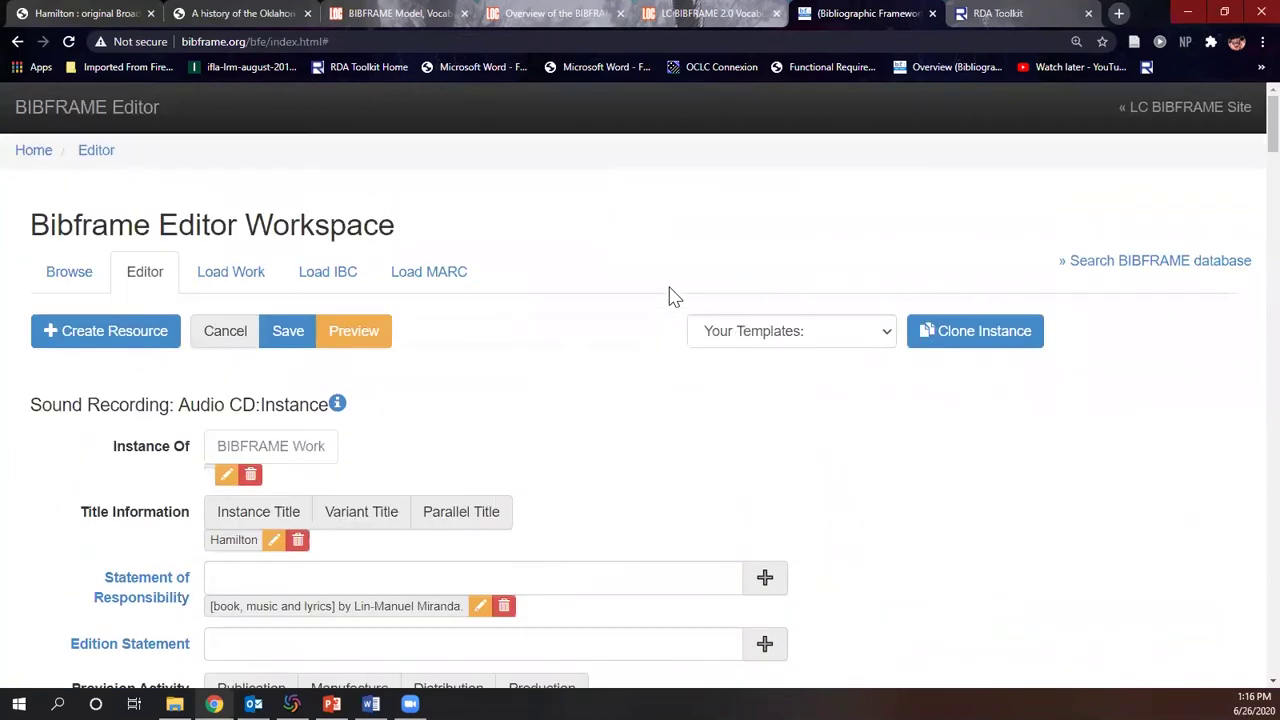
{"action": "left_click", "coordinate": [325, 340]}
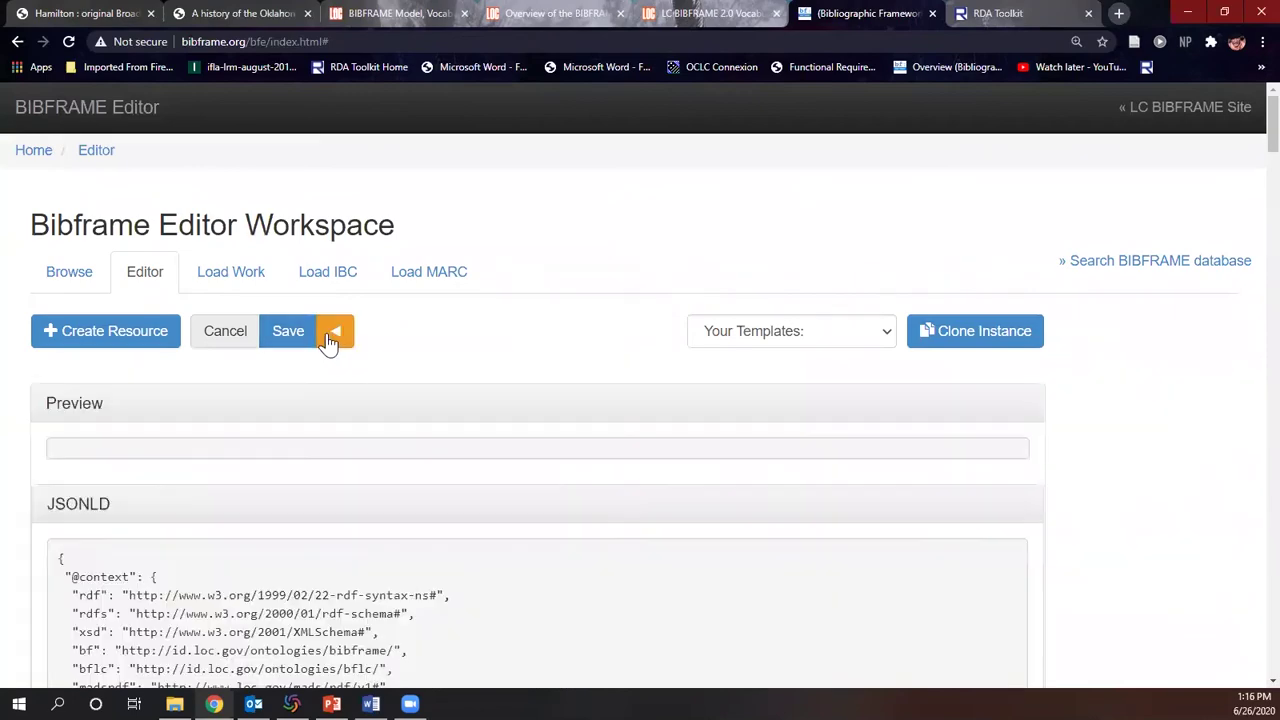
{"action": "scroll", "coordinate": [447, 472], "scroll_direction": "down", "scroll_amount": 2}
{"action": "scroll", "coordinate": [447, 472], "scroll_direction": "down", "scroll_amount": 15}
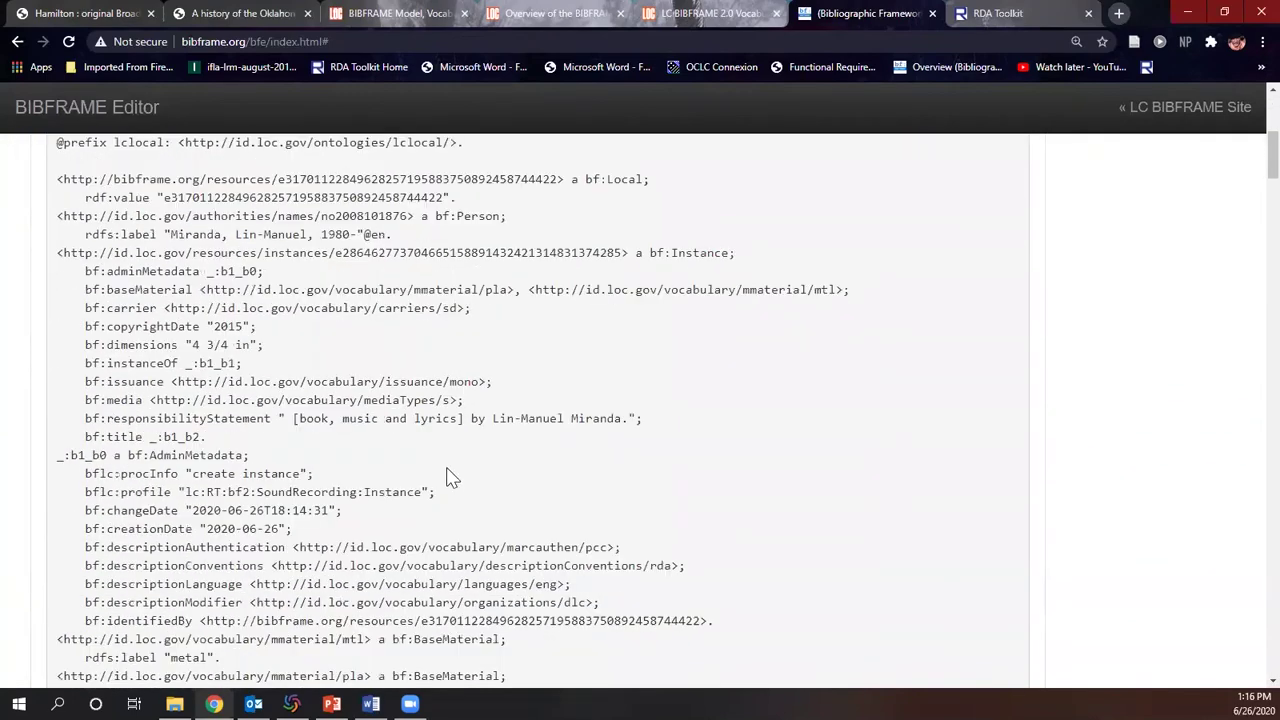
{"action": "scroll", "coordinate": [447, 478], "scroll_direction": "down", "scroll_amount": 15}
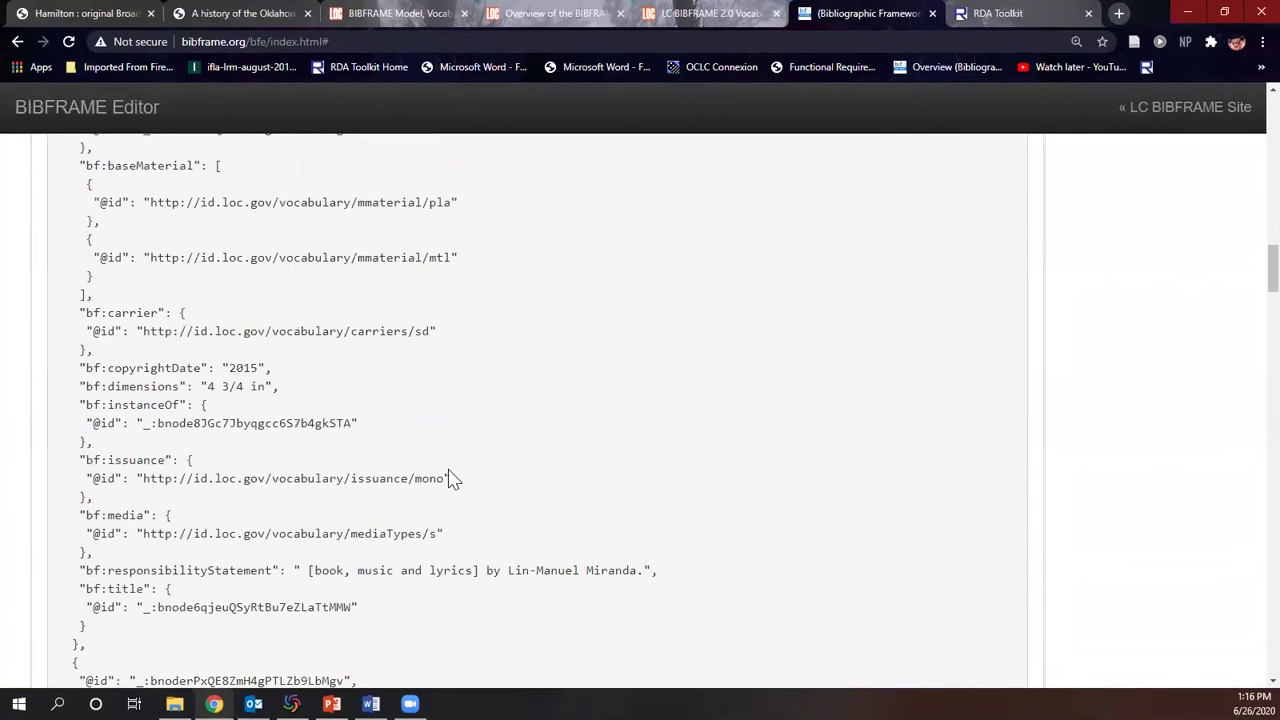
{"action": "scroll", "coordinate": [450, 478], "scroll_direction": "down", "scroll_amount": 7}
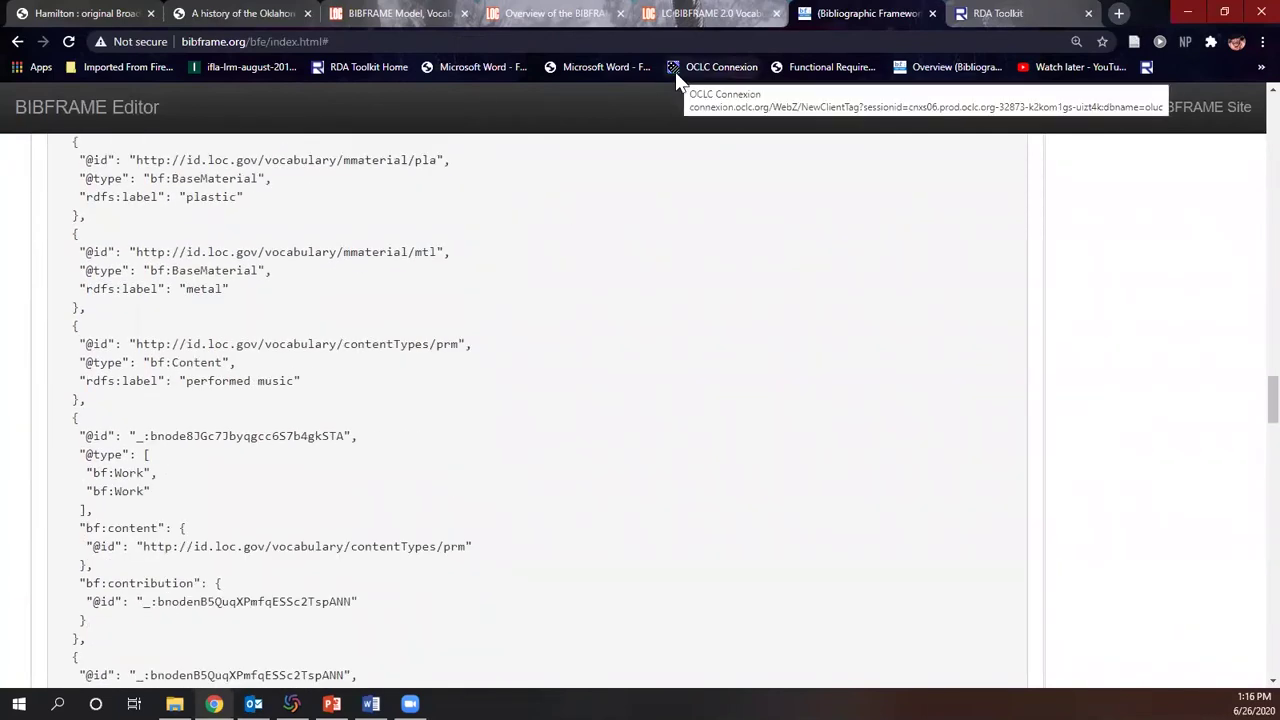
{"action": "scroll", "coordinate": [1247, 441], "scroll_direction": "up", "scroll_amount": 20}
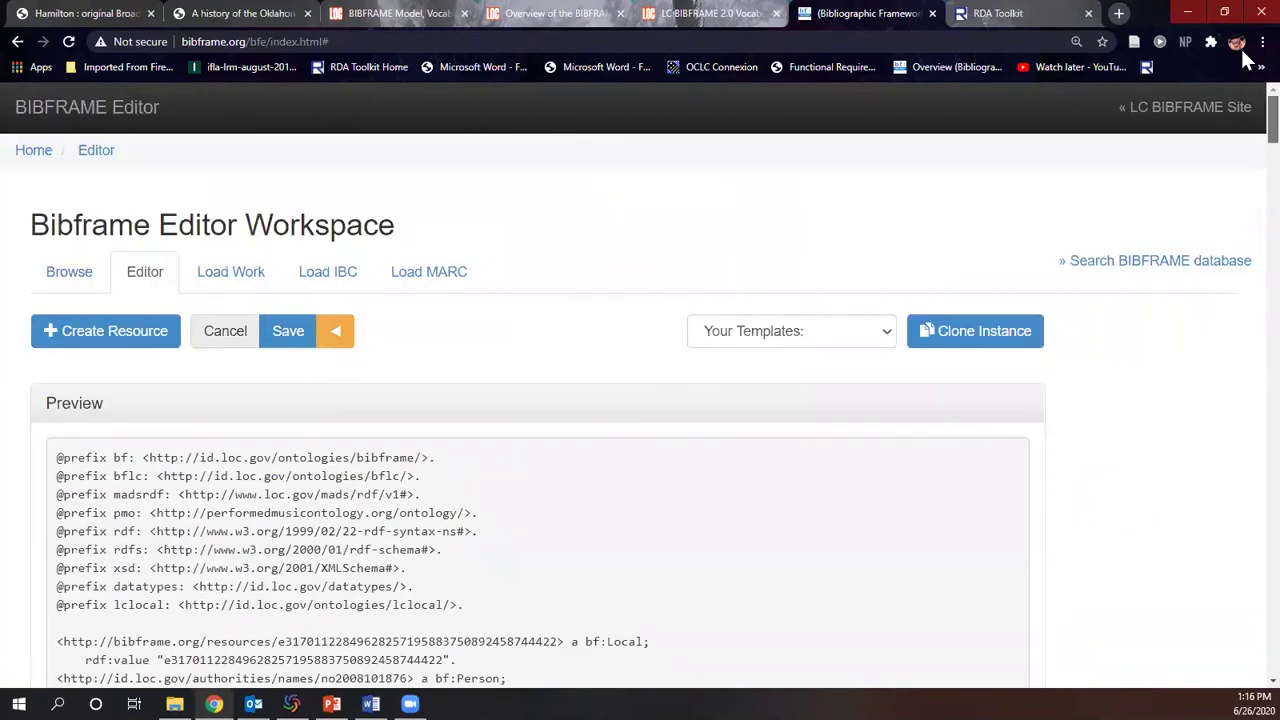
Go to the Library of Congress BIBFRAME home page and open the MARC to BIBFRAME comparison viewer
{"action": "left_click", "coordinate": [982, 13]}
{"action": "left_click", "coordinate": [948, 13]}
{"action": "key", "text": "ctrl+shift+Tab"}
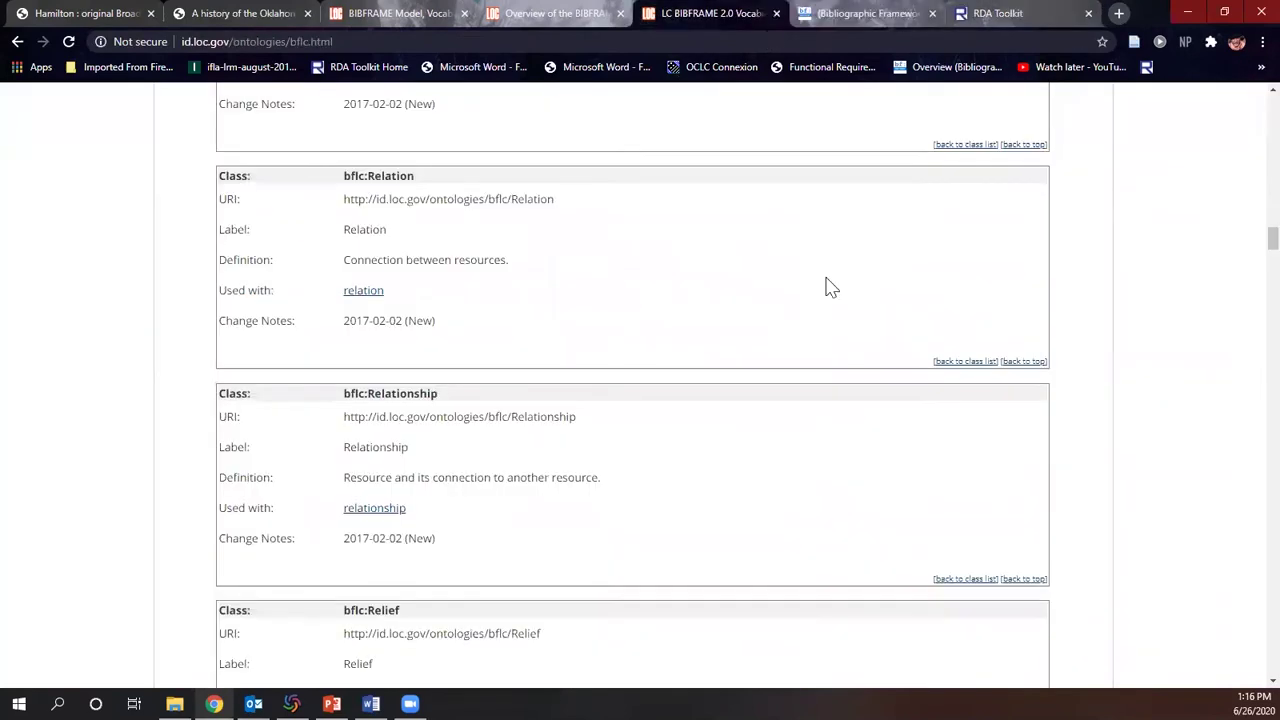
{"action": "scroll", "coordinate": [886, 326], "scroll_direction": "up", "scroll_amount": 2}
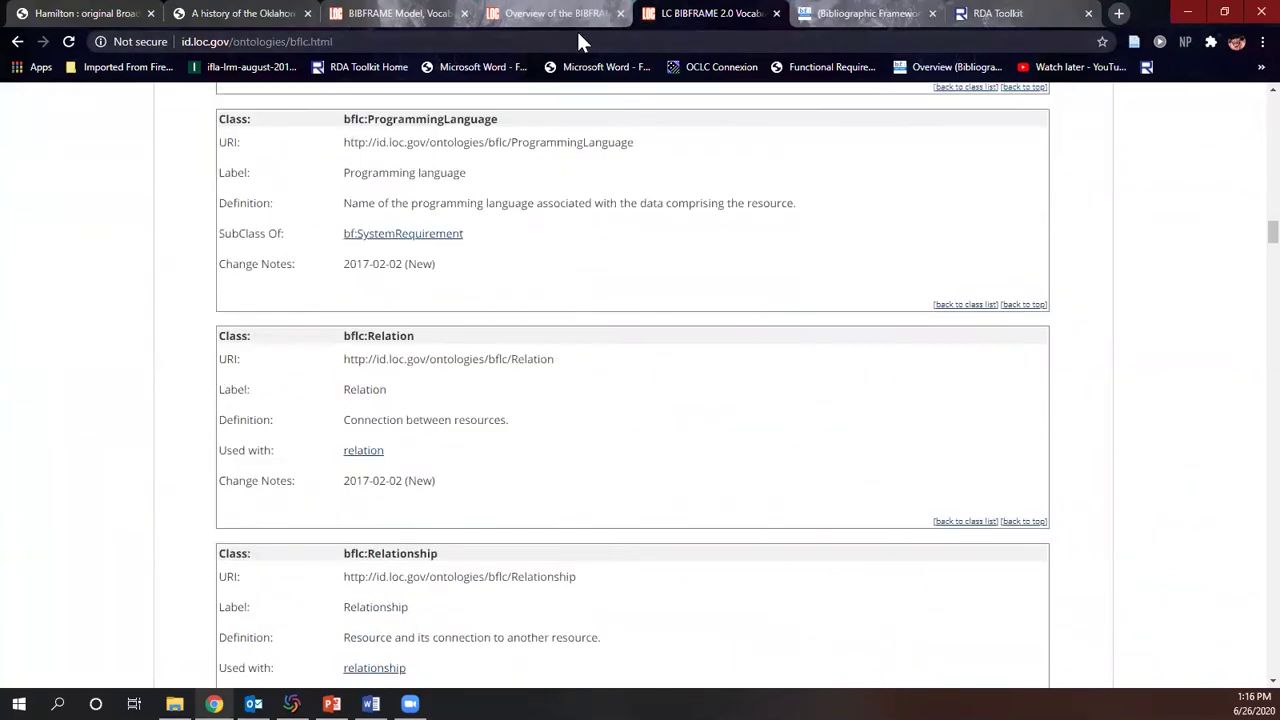
{"action": "left_click", "coordinate": [385, 14]}
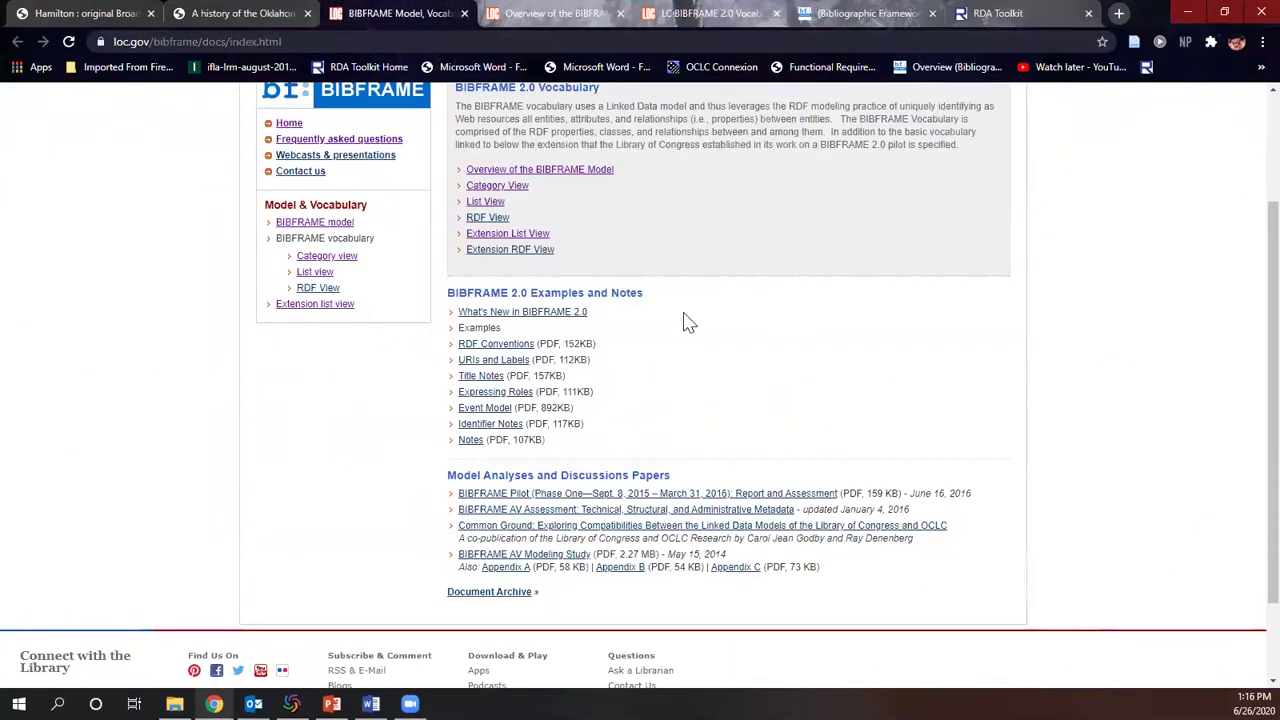
{"action": "scroll", "coordinate": [688, 322], "scroll_direction": "up", "scroll_amount": 3}
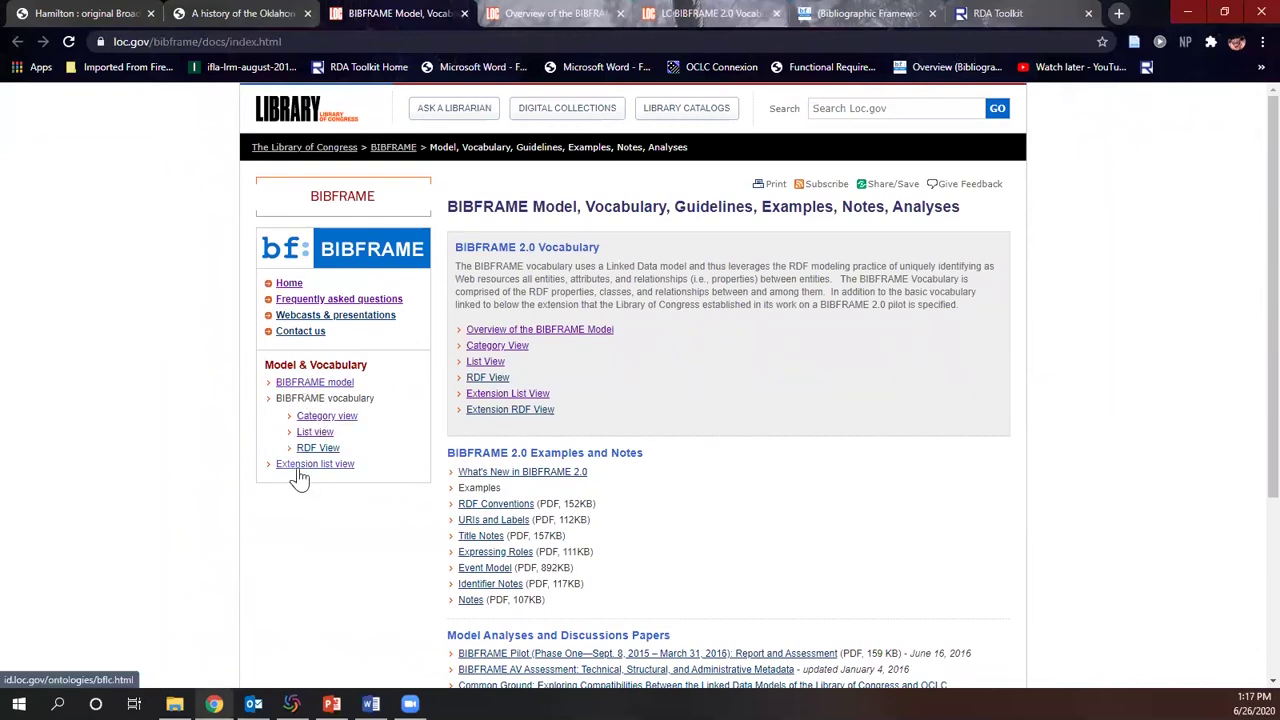
{"action": "left_click", "coordinate": [300, 286]}
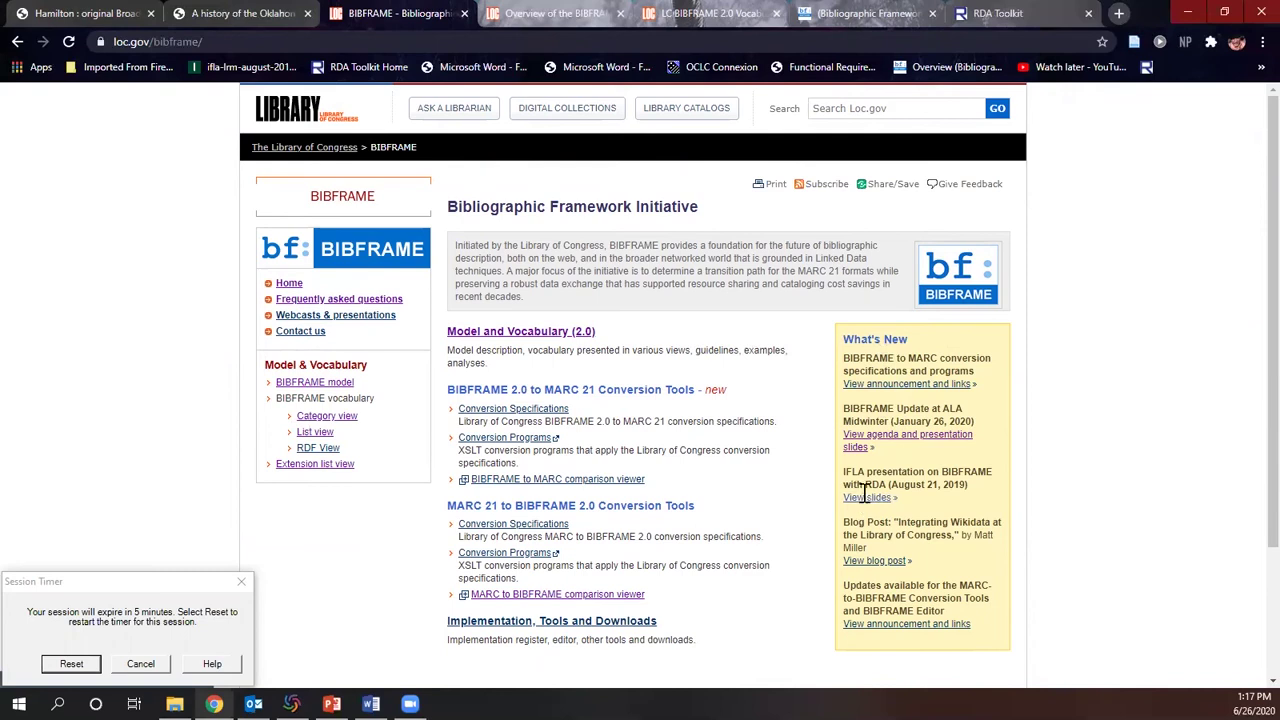
{"action": "scroll", "coordinate": [866, 485], "scroll_direction": "down", "scroll_amount": 2}
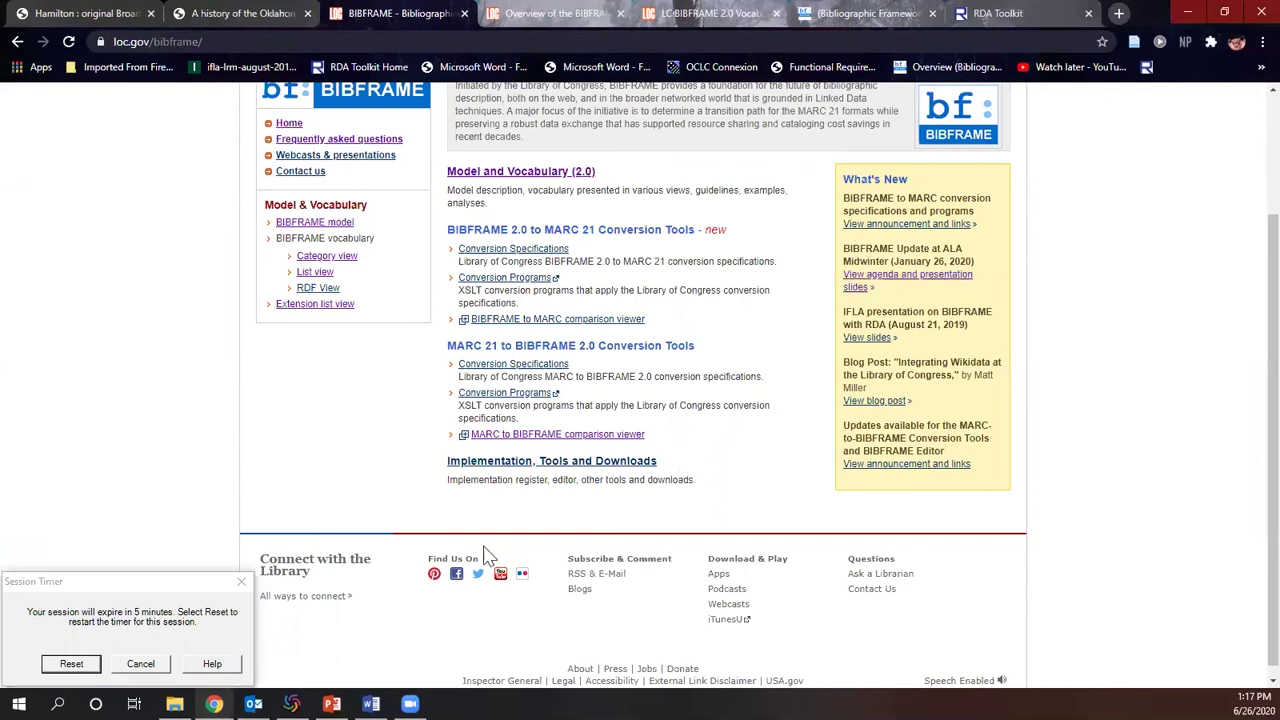
{"action": "left_click", "coordinate": [524, 436]}
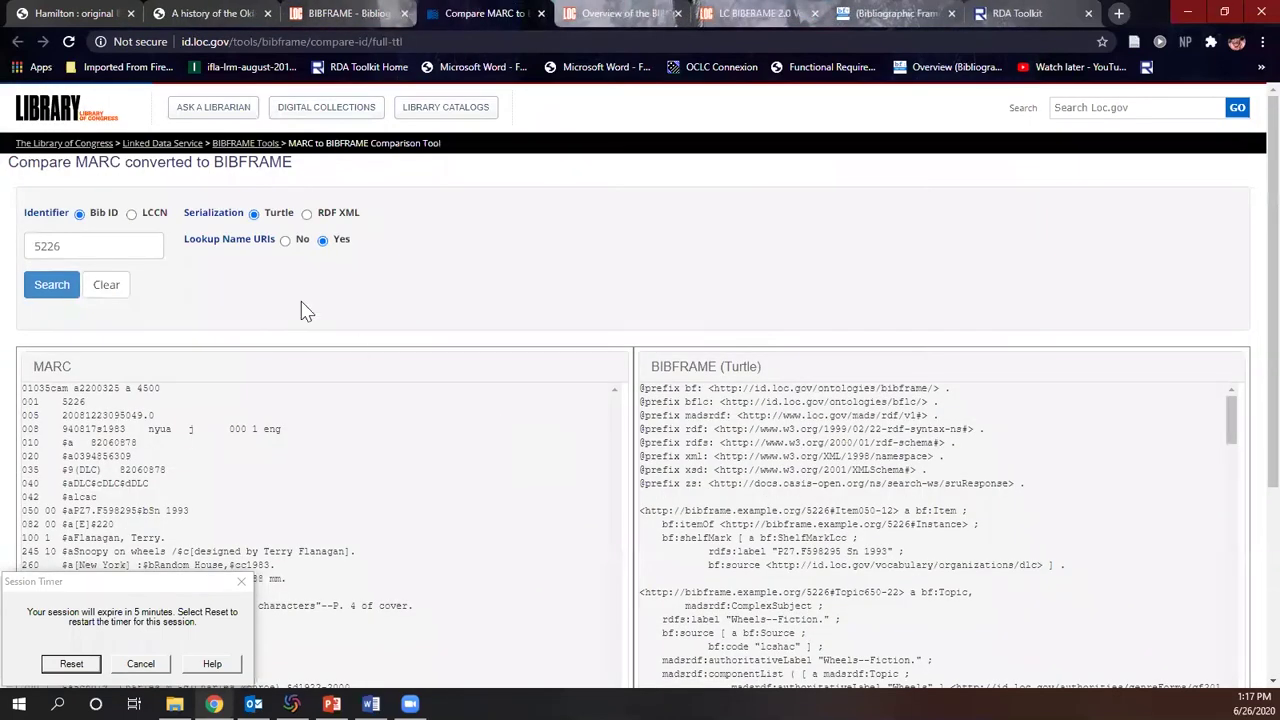
Set the comparison tool's identifier type to LCCN and reset the OCLC Connexion session timer
{"action": "left_click", "coordinate": [84, 252]}
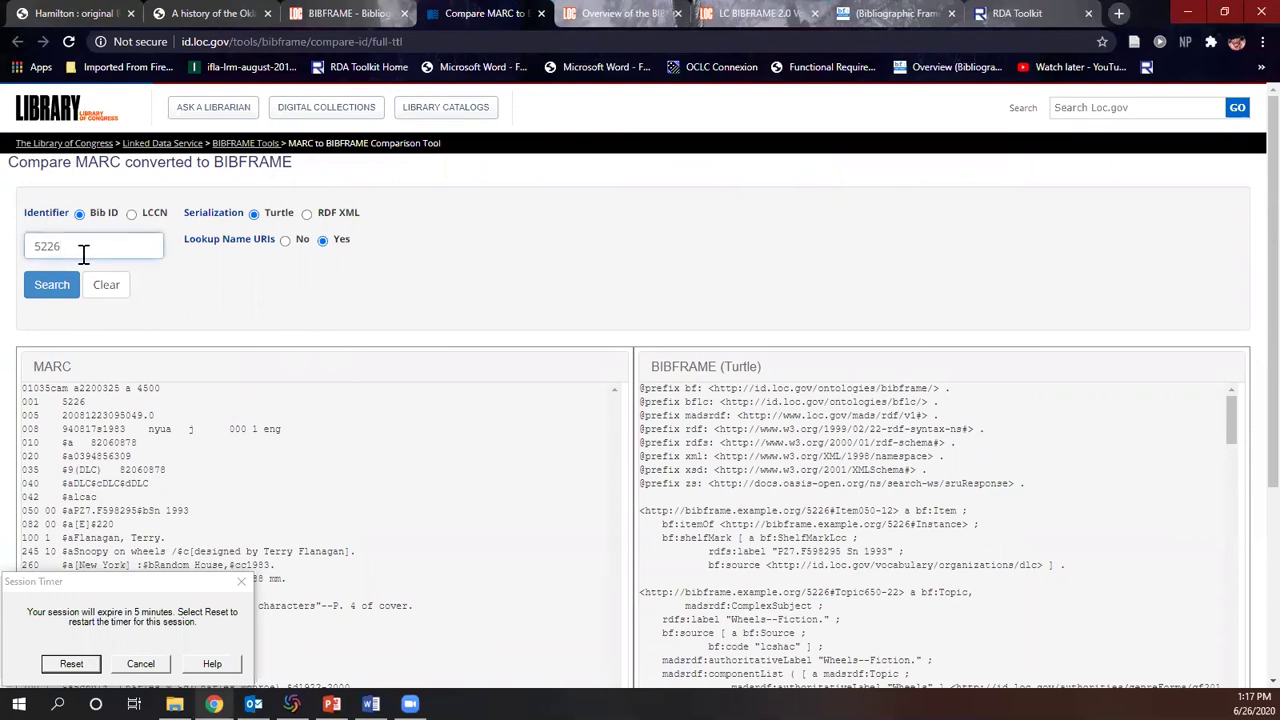
{"action": "left_click", "coordinate": [132, 215]}
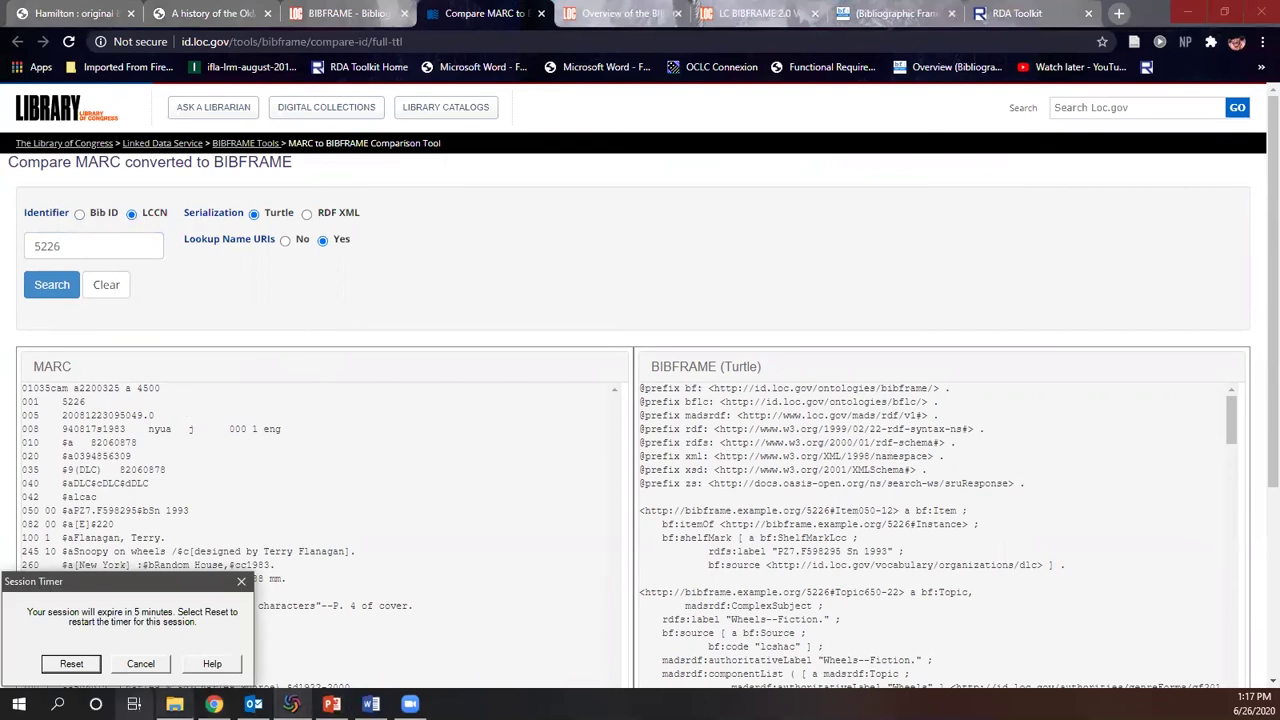
{"action": "left_click", "coordinate": [56, 664]}
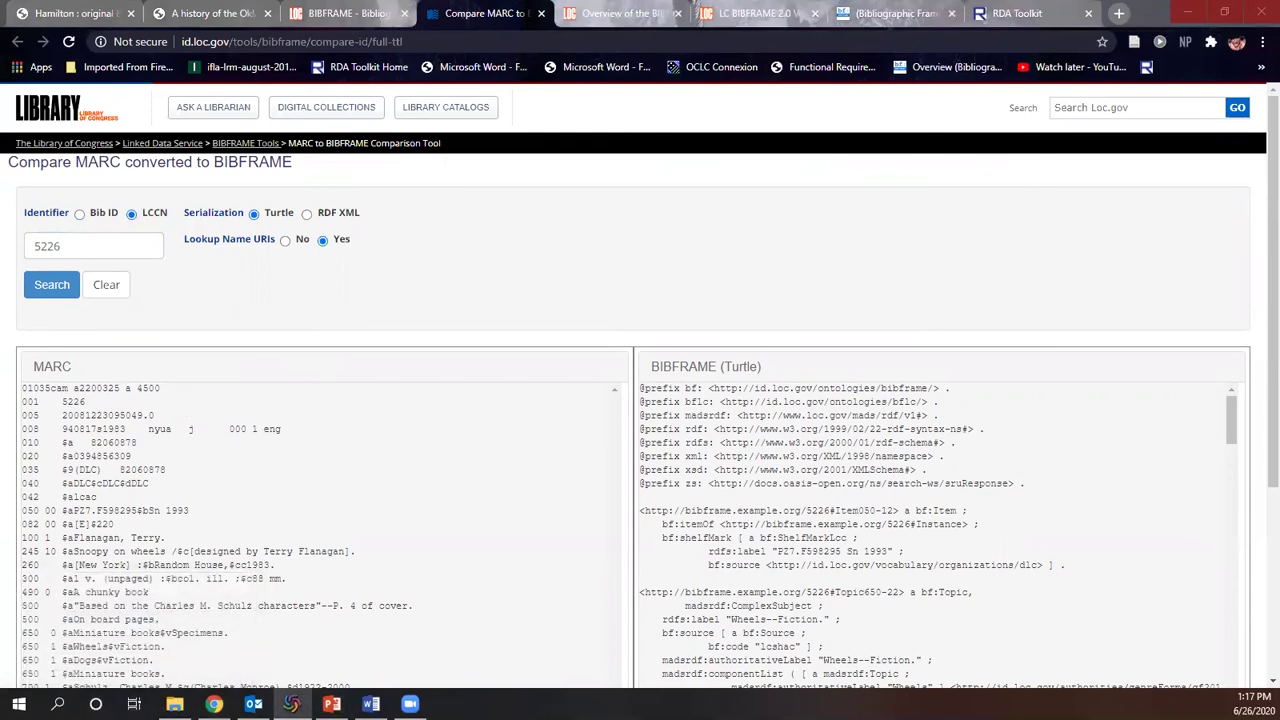
{"action": "left_click", "coordinate": [291, 704]}
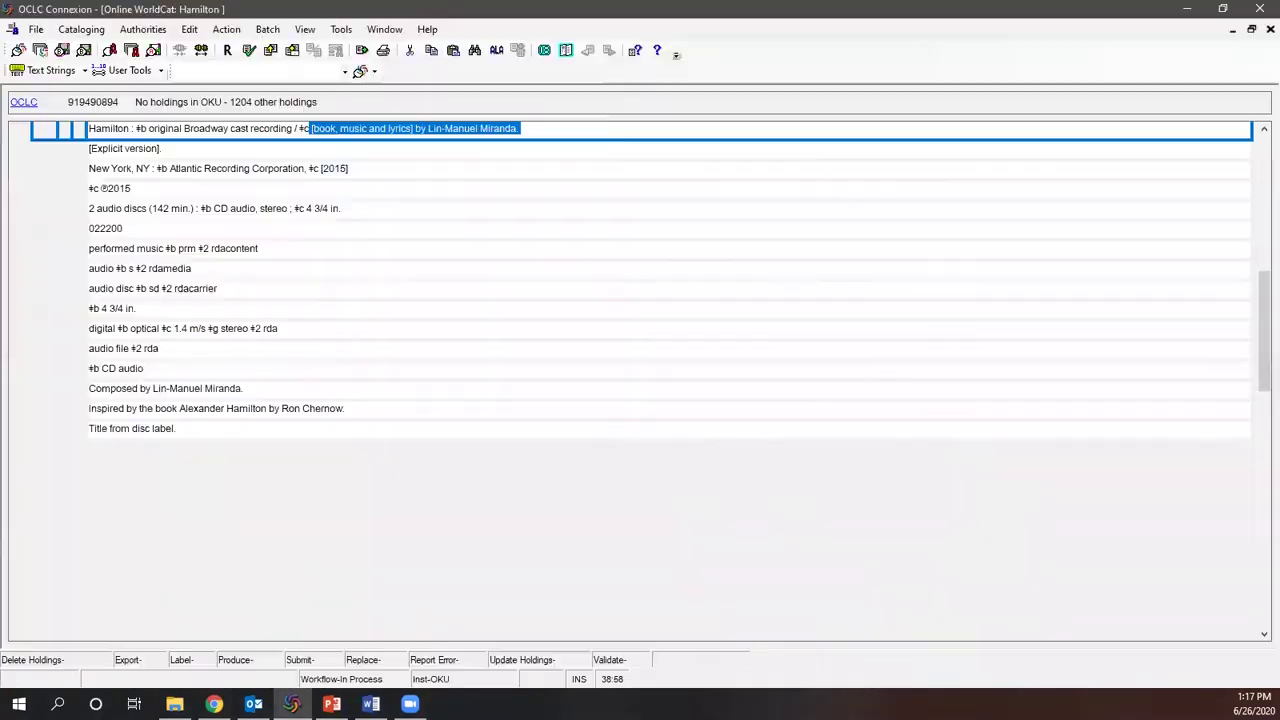
{"action": "scroll", "coordinate": [116, 220], "scroll_direction": "up", "scroll_amount": 5}
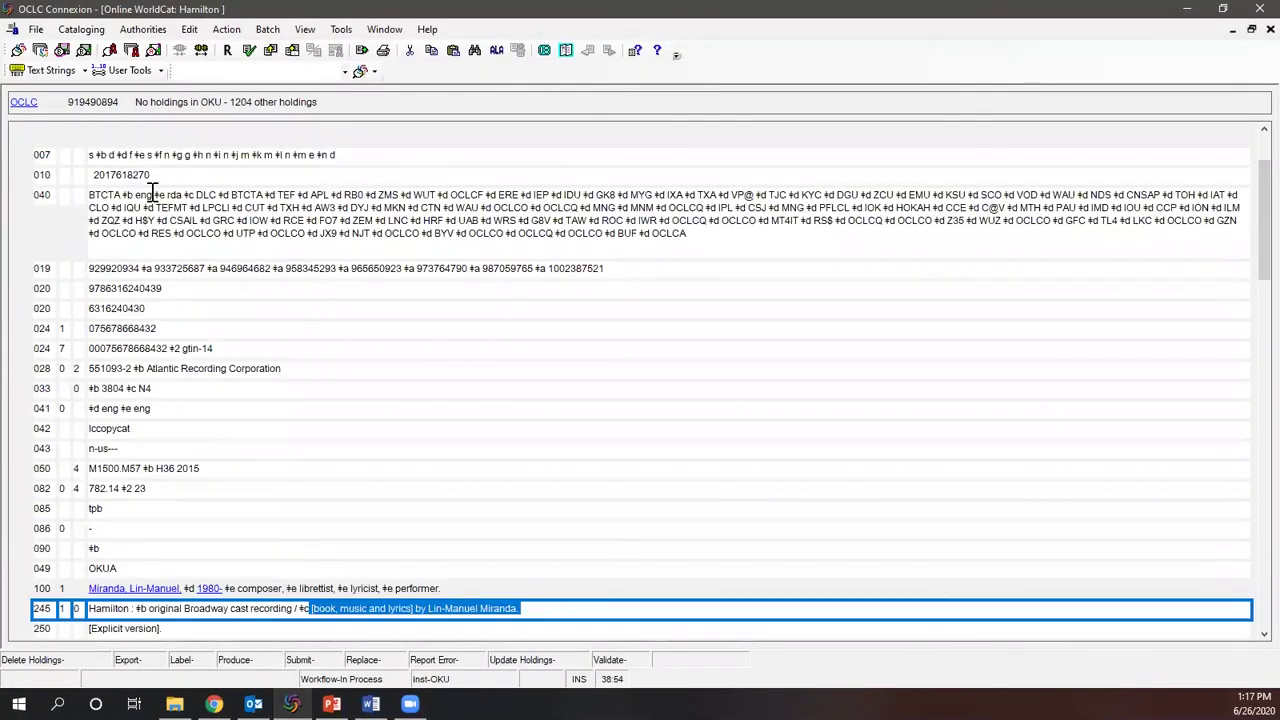
{"action": "scroll", "coordinate": [151, 190], "scroll_direction": "up", "scroll_amount": 2}
{"action": "left_click", "coordinate": [163, 270]}
{"action": "left_click_drag", "start_coordinate": [90, 271], "coordinate": [163, 269]}
{"action": "key", "text": "ctrl+c"}
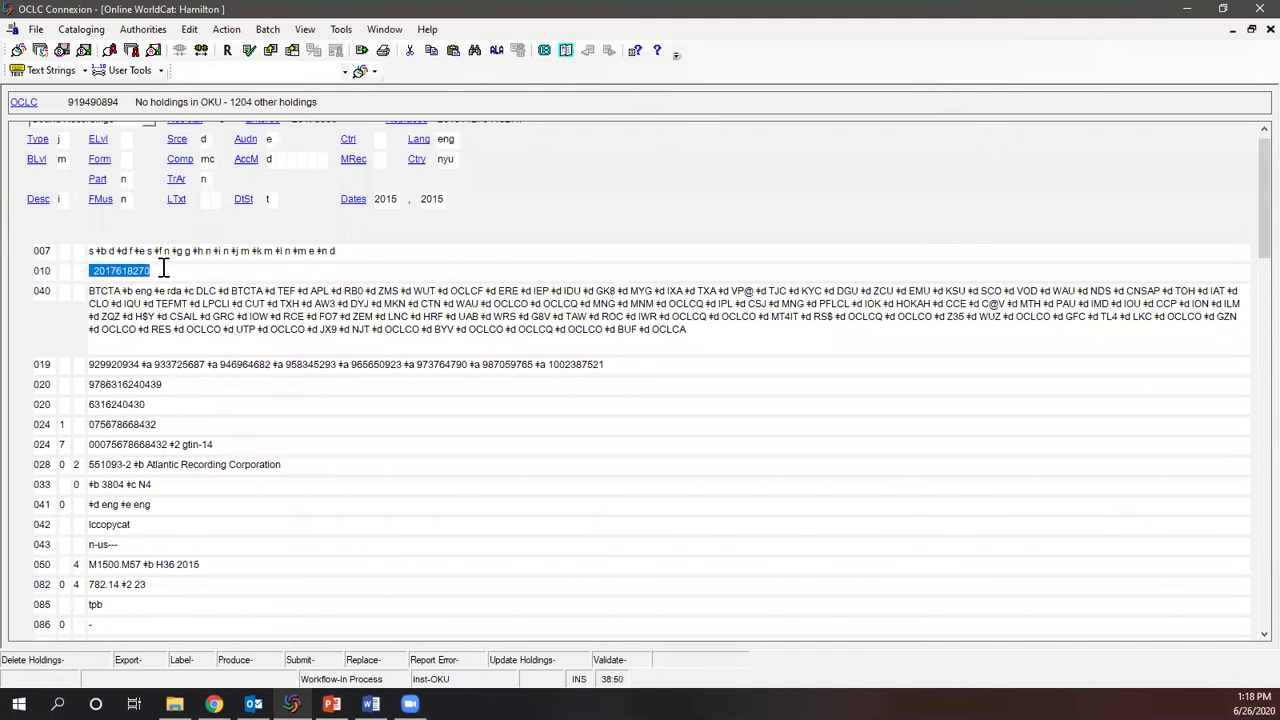
{"action": "left_click", "coordinate": [1187, 8]}
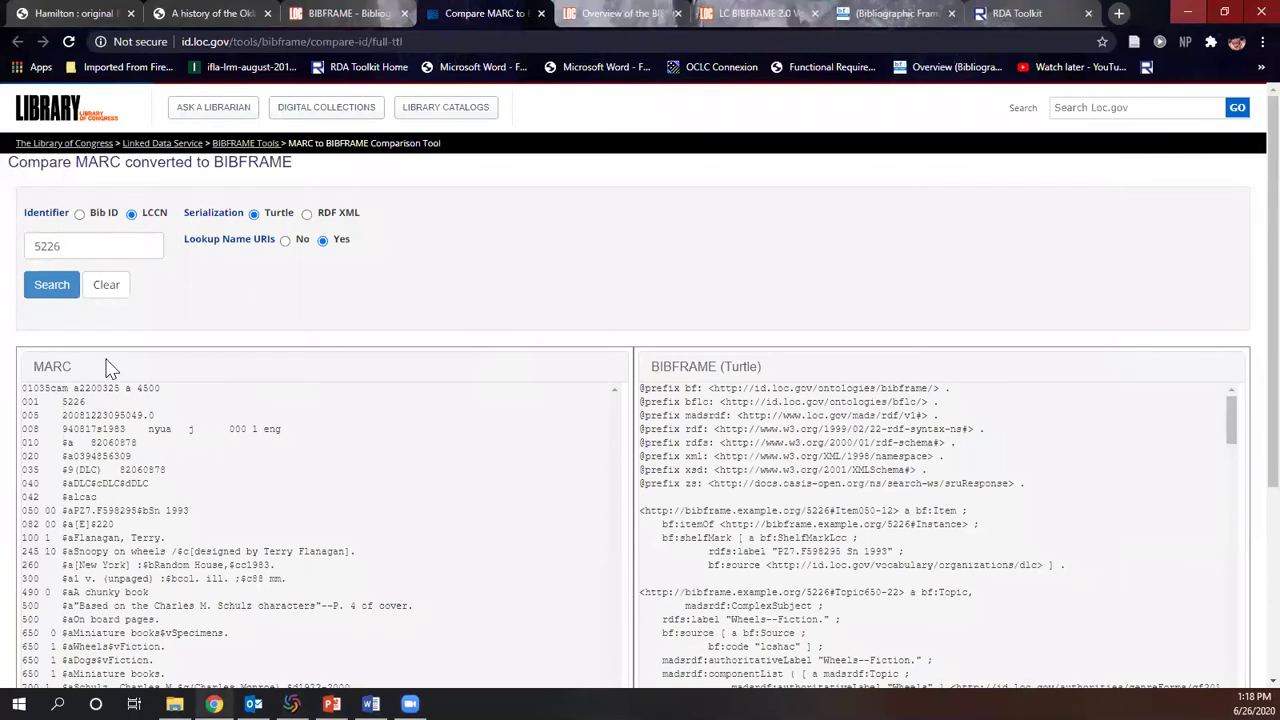
{"action": "double_click", "coordinate": [67, 255]}
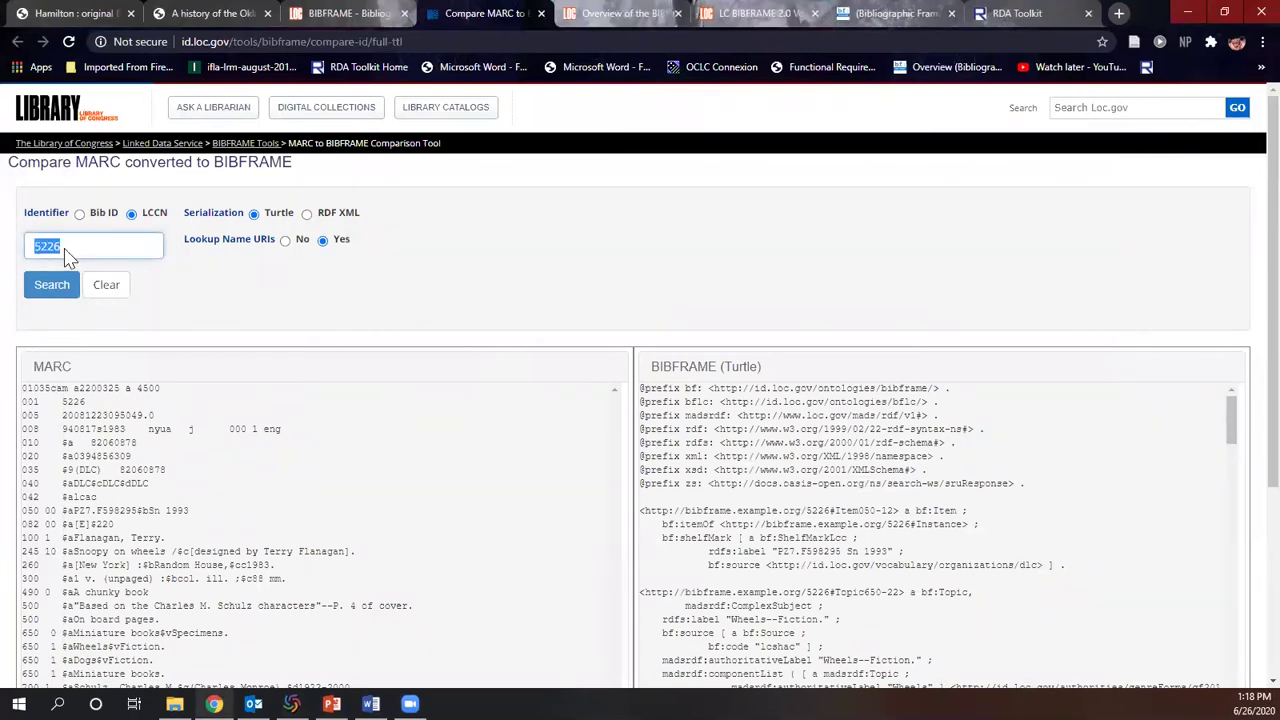
{"action": "key", "text": "ctrl+v"}
{"action": "left_click", "coordinate": [52, 285]}
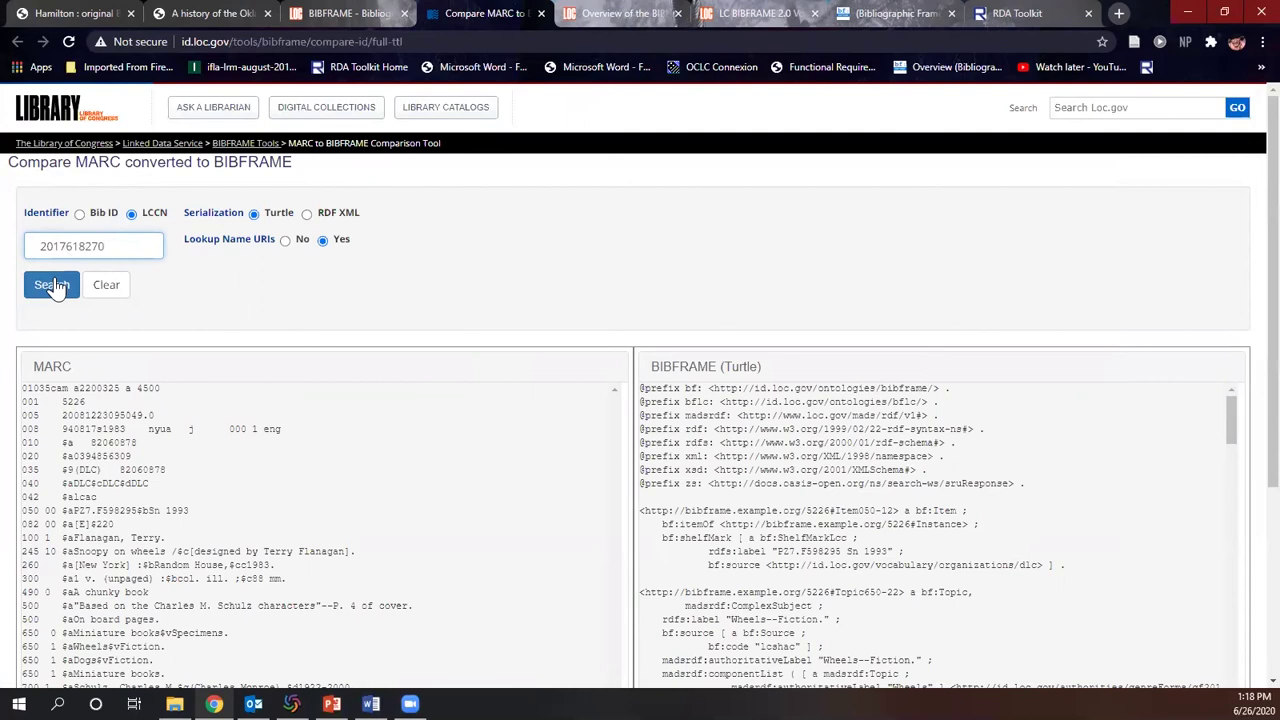
{"action": "left_click", "coordinate": [52, 285]}
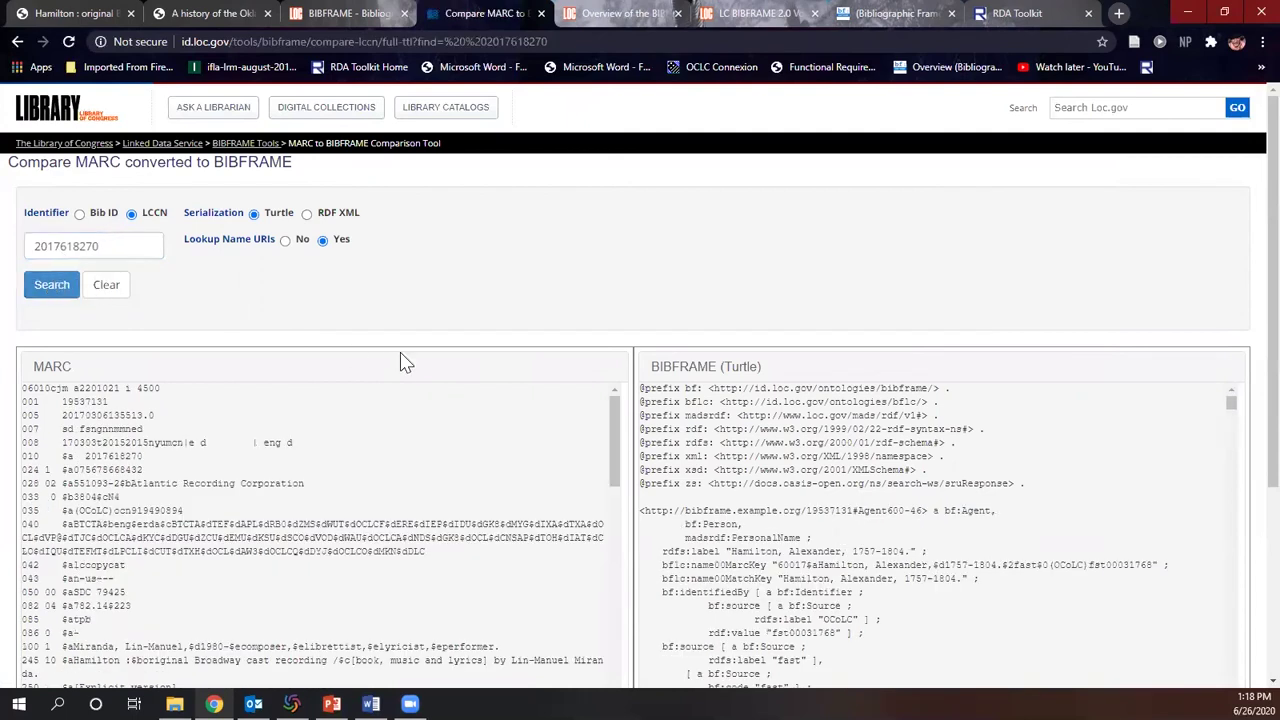
{"action": "scroll", "coordinate": [417, 305], "scroll_direction": "down", "scroll_amount": 3}
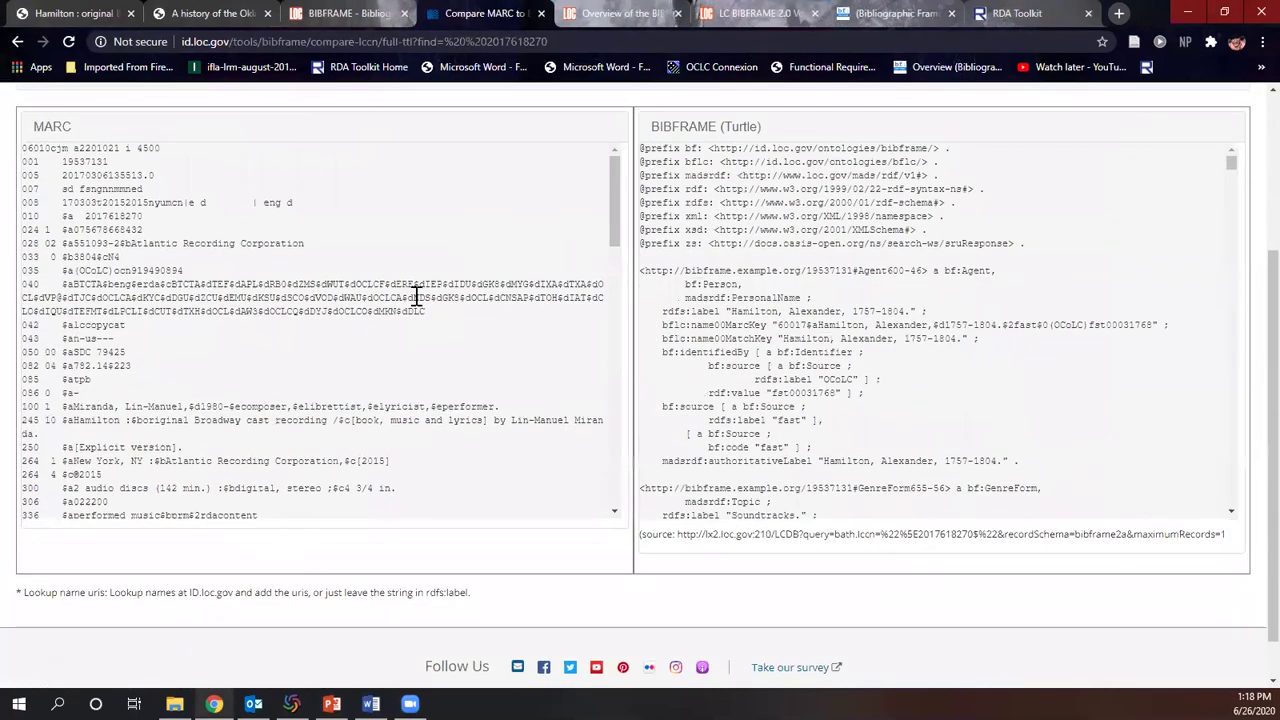
{"action": "scroll", "coordinate": [417, 298], "scroll_direction": "up", "scroll_amount": 1}
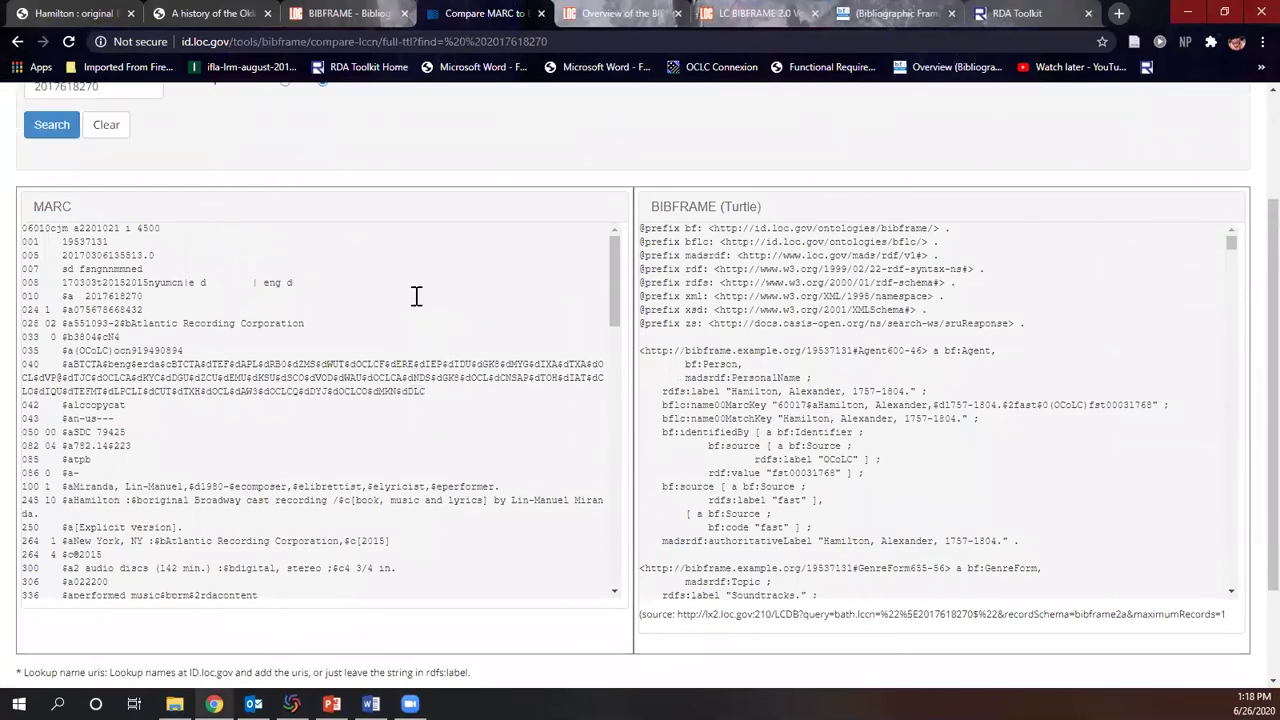
{"action": "scroll", "coordinate": [417, 296], "scroll_direction": "up", "scroll_amount": 2}
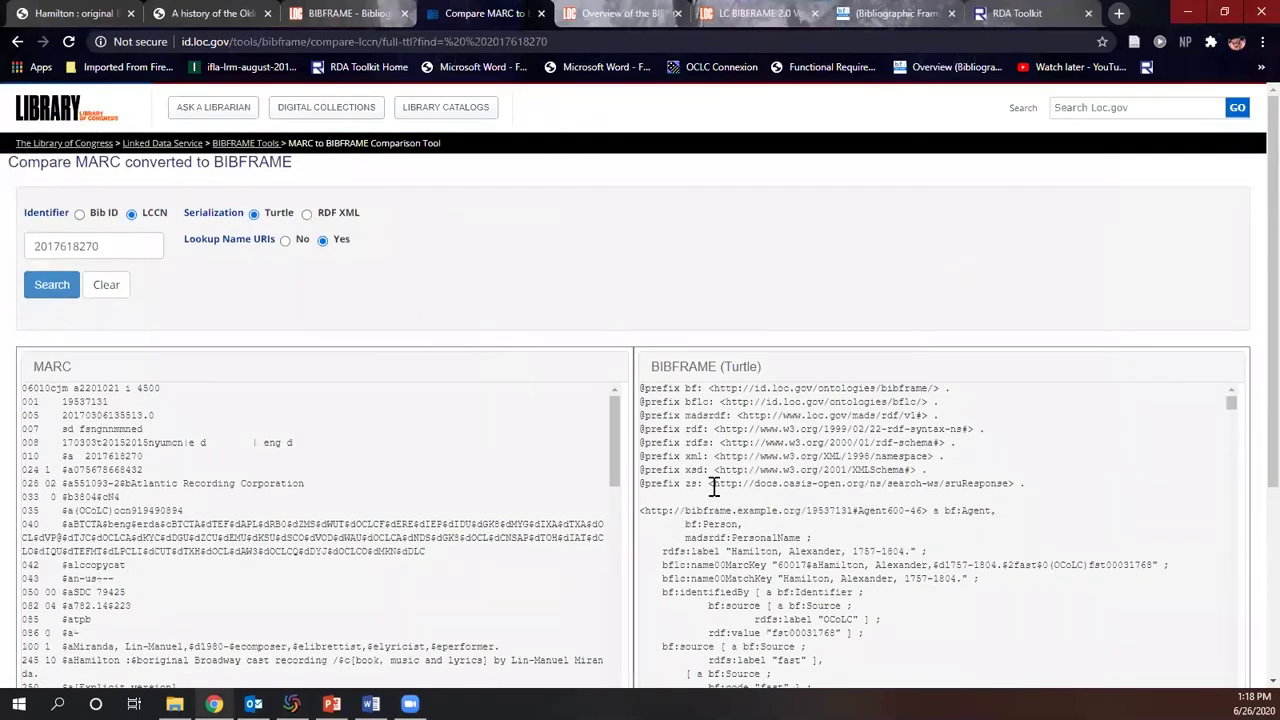
{"action": "scroll", "coordinate": [714, 486], "scroll_direction": "down", "scroll_amount": 10}
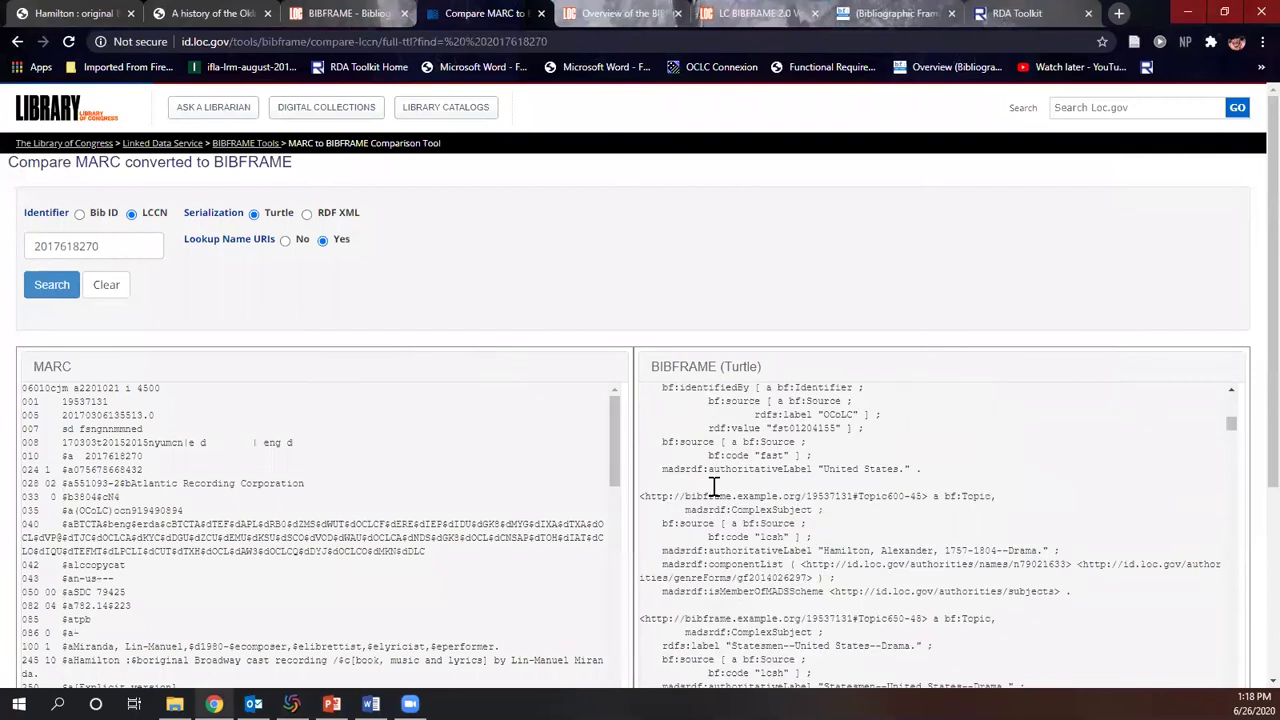
{"action": "scroll", "coordinate": [714, 486], "scroll_direction": "down", "scroll_amount": 2}
{"action": "left_click", "coordinate": [307, 214]}
{"action": "left_click", "coordinate": [47, 292]}
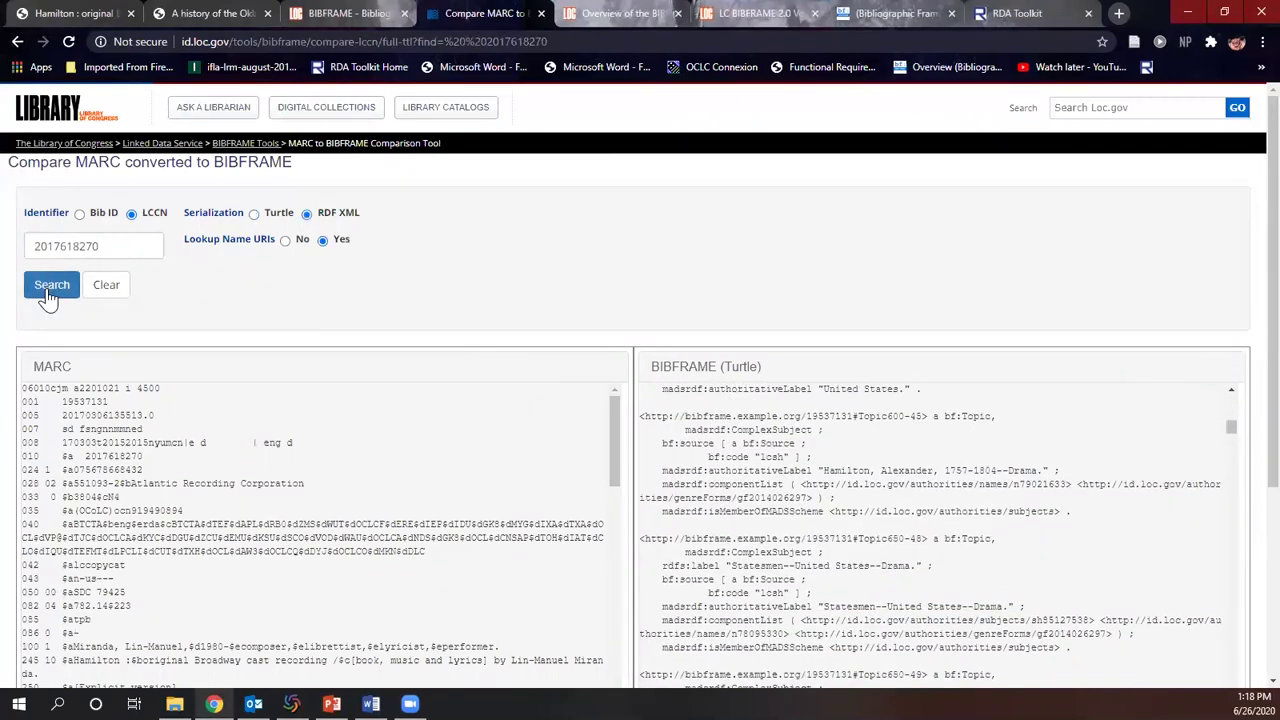
{"action": "left_click", "coordinate": [47, 292]}
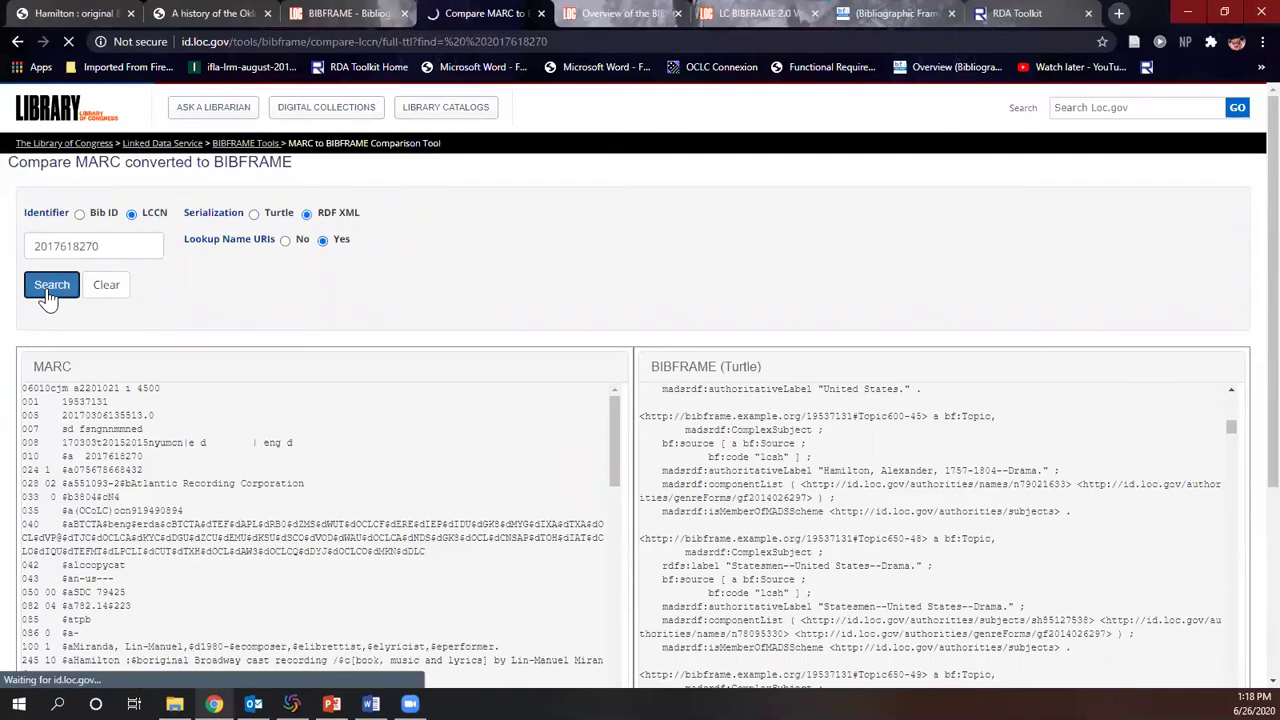
Examine the record's MARC XML datafields and the corresponding BIBFRAME RDFXML, including the administrative metadata and description modifiers
{"action": "scroll", "coordinate": [614, 246], "scroll_direction": "down", "scroll_amount": 1}
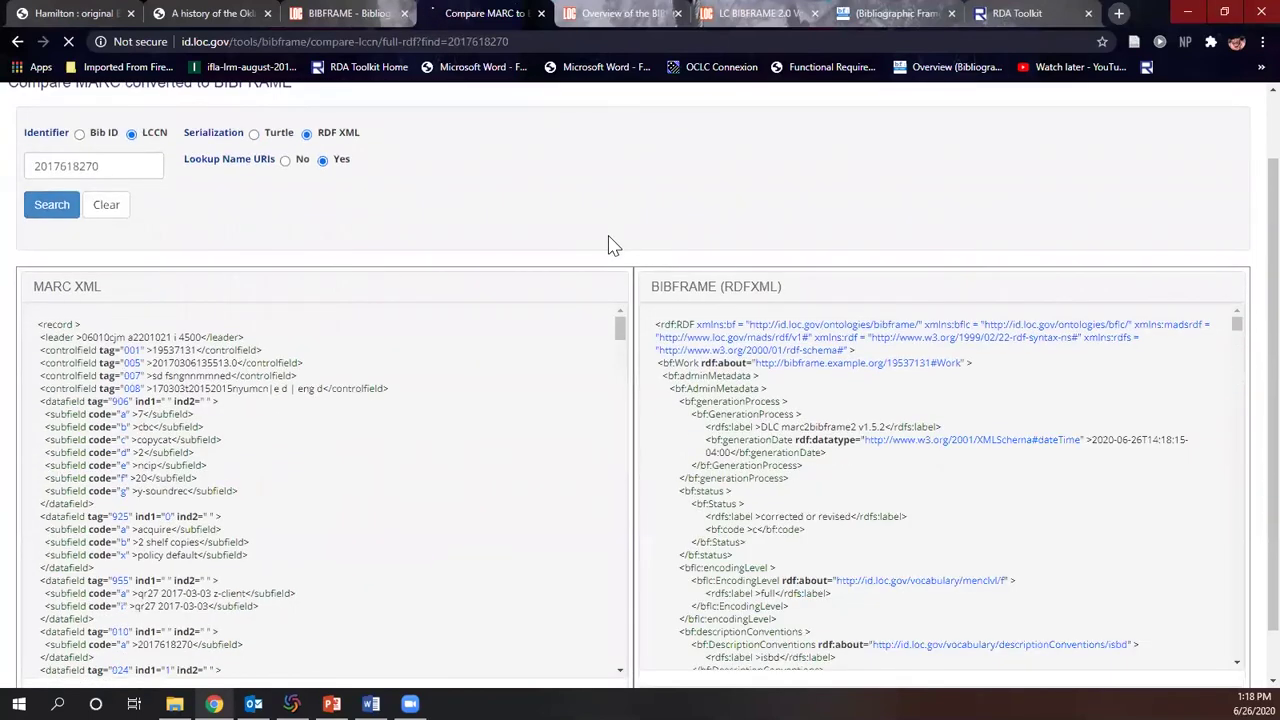
{"action": "scroll", "coordinate": [614, 246], "scroll_direction": "down", "scroll_amount": 1}
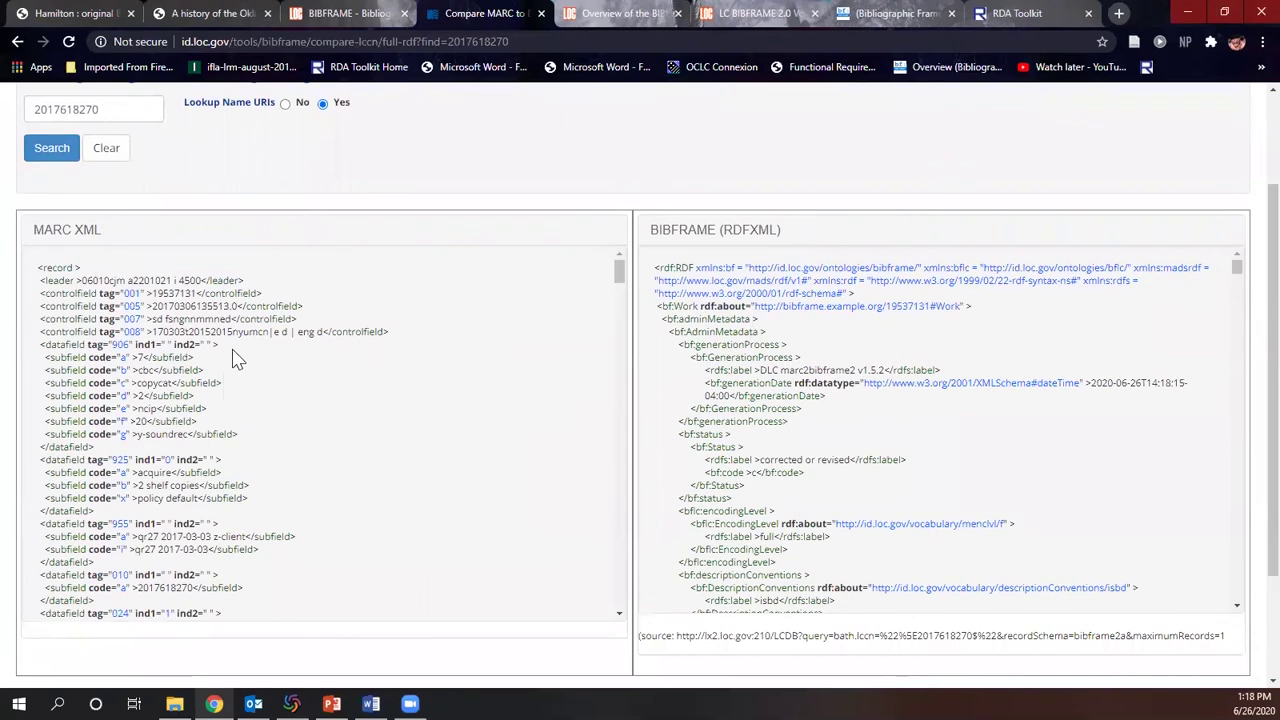
{"action": "scroll", "coordinate": [236, 355], "scroll_direction": "down", "scroll_amount": 10}
{"action": "scroll", "coordinate": [240, 350], "scroll_direction": "down", "scroll_amount": 1}
{"action": "scroll", "coordinate": [950, 360], "scroll_direction": "down", "scroll_amount": 6}
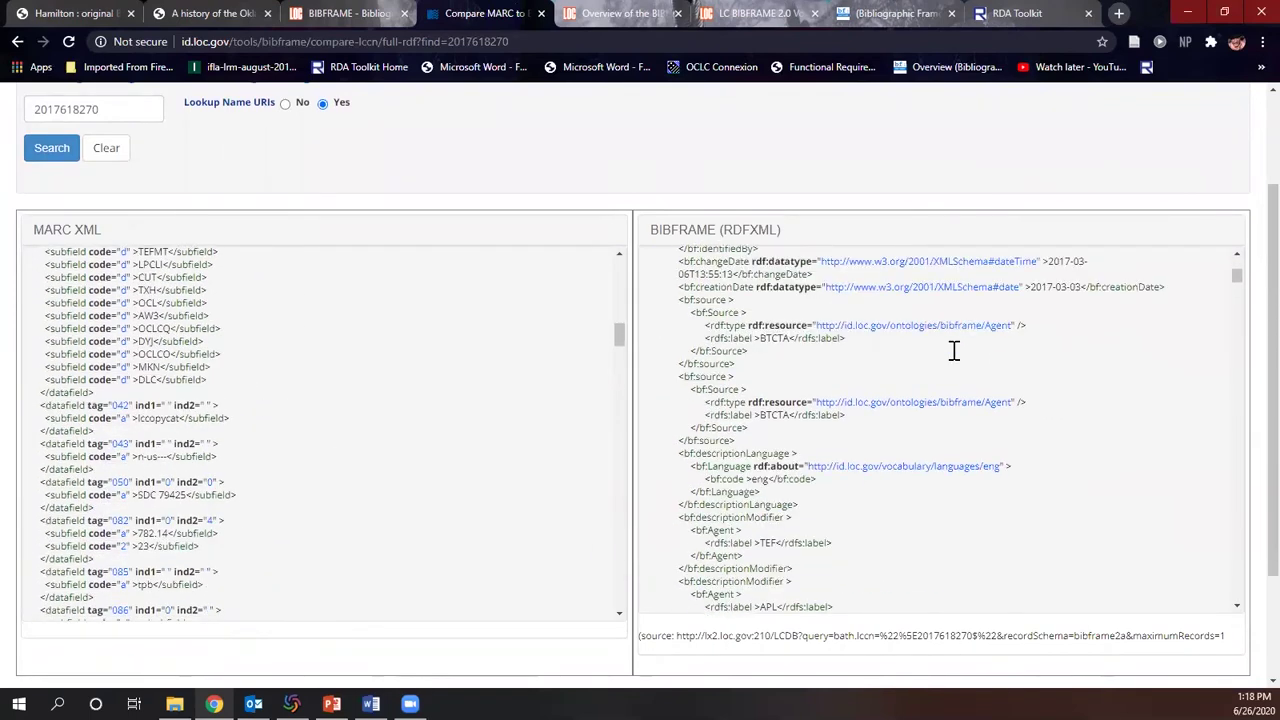
{"action": "scroll", "coordinate": [954, 350], "scroll_direction": "down", "scroll_amount": 8}
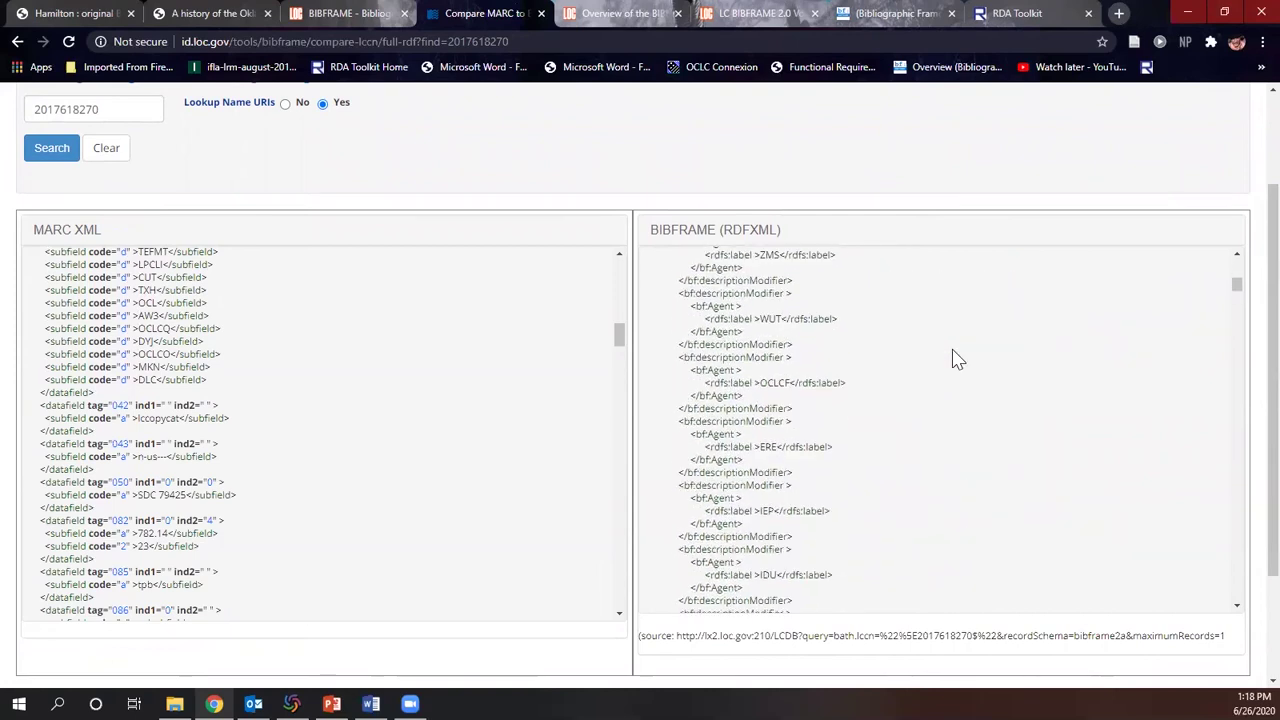
{"action": "scroll", "coordinate": [955, 360], "scroll_direction": "down", "scroll_amount": 8}
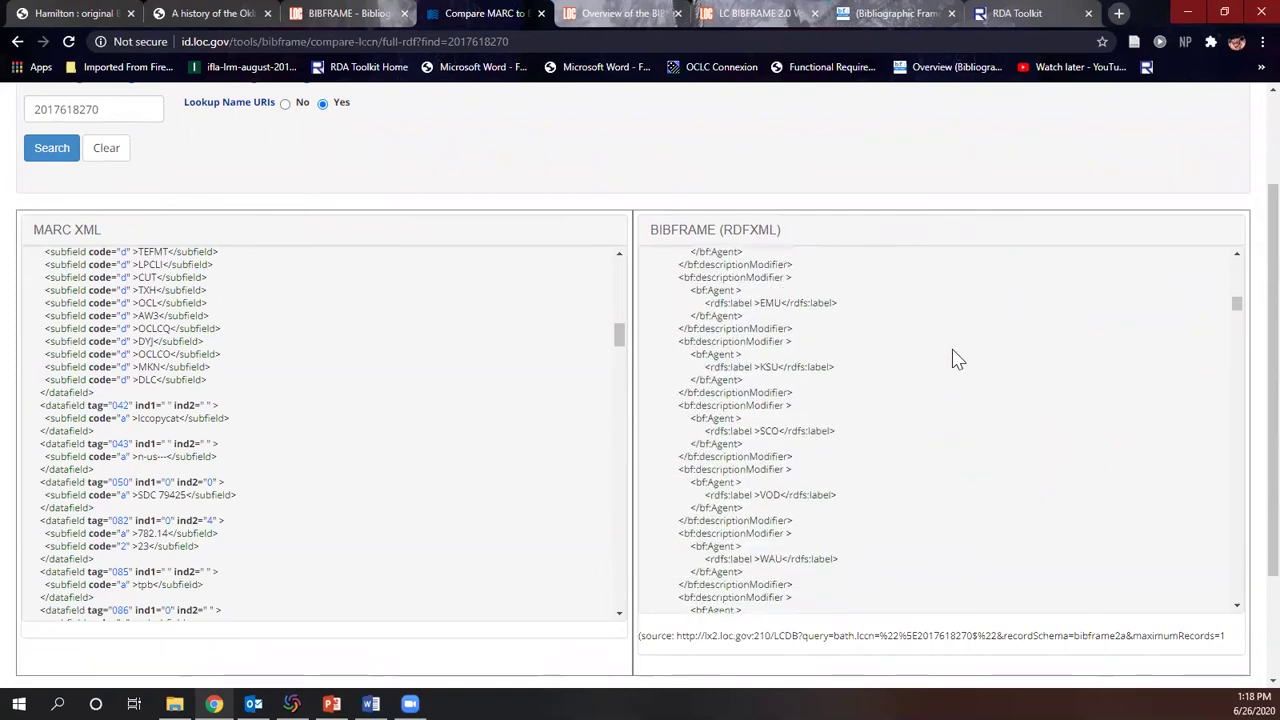
{"action": "scroll", "coordinate": [955, 360], "scroll_direction": "down", "scroll_amount": 3}
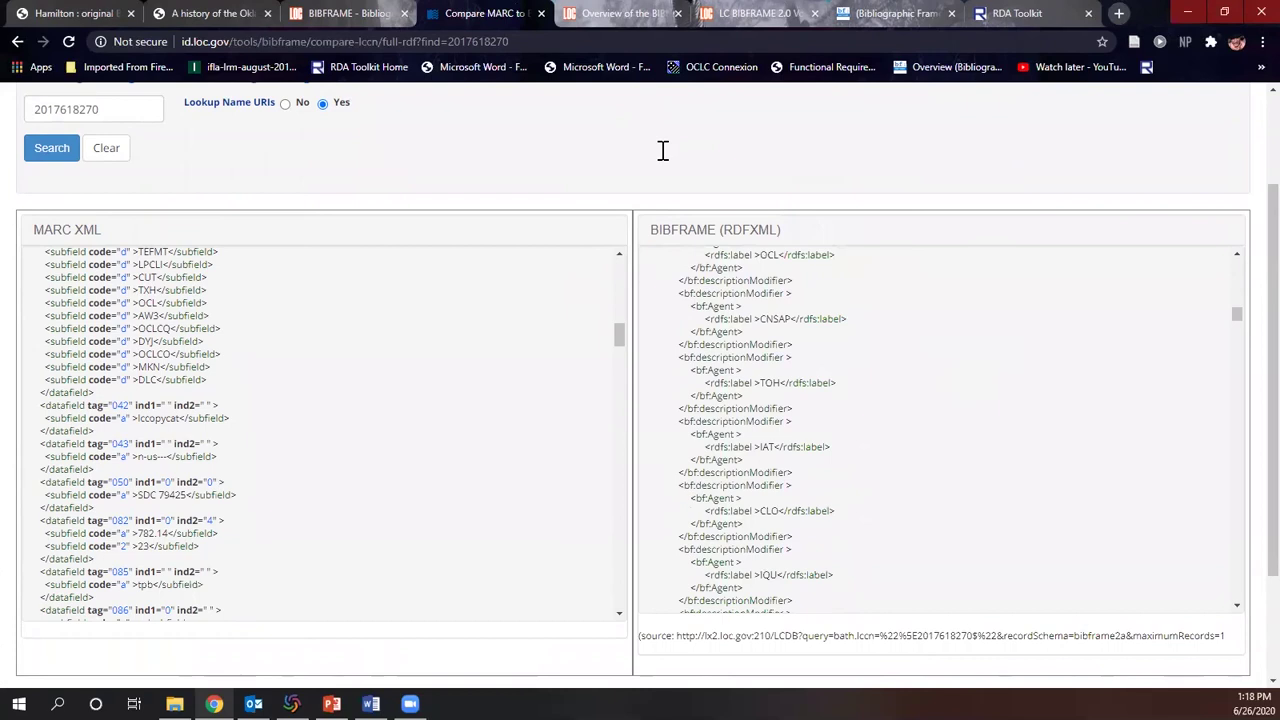
Go to the WorldCat page for A history of the Oklahoma State University Library and review its library holdings and details
{"action": "left_click", "coordinate": [200, 14]}
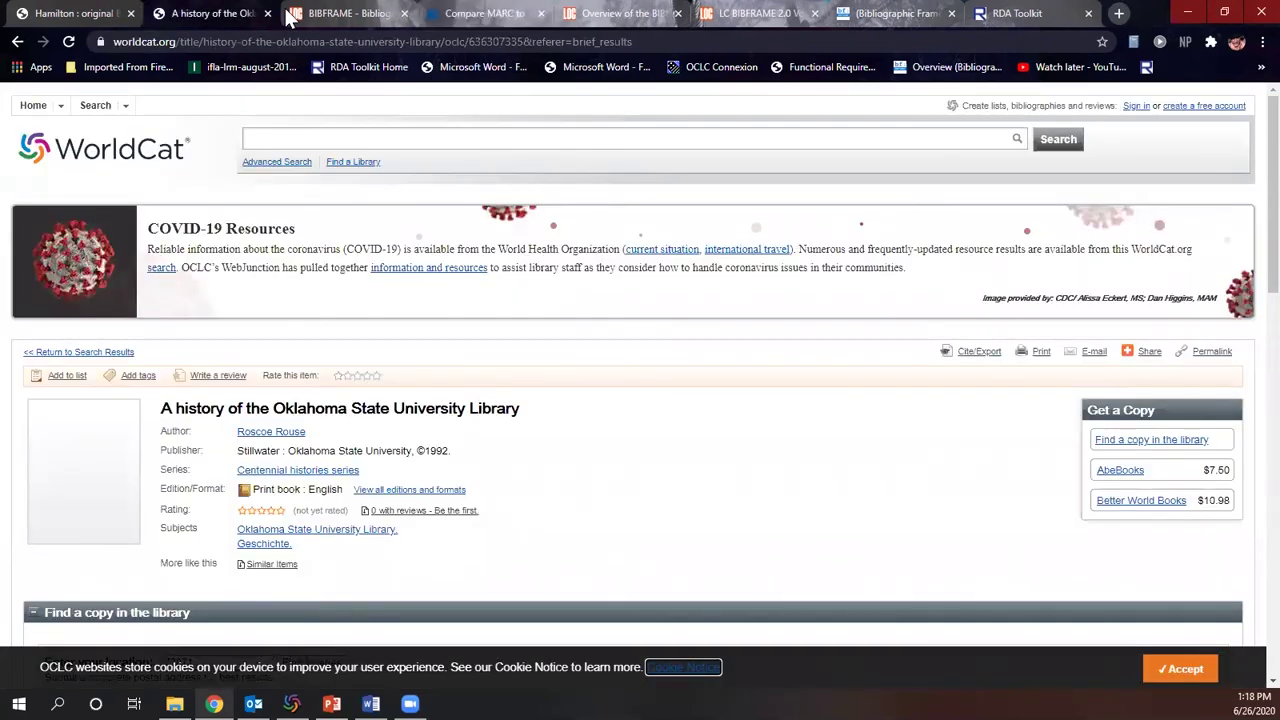
{"action": "scroll", "coordinate": [395, 490], "scroll_direction": "down", "scroll_amount": 3}
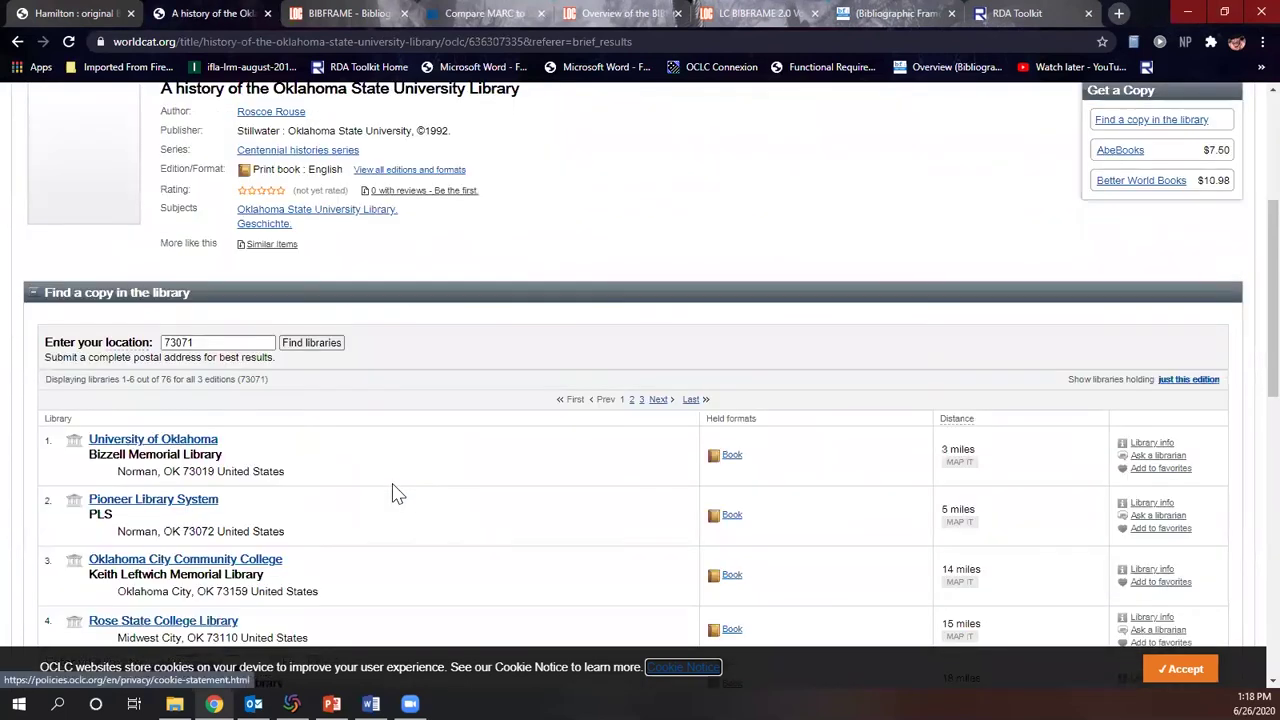
{"action": "scroll", "coordinate": [395, 492], "scroll_direction": "up", "scroll_amount": 2}
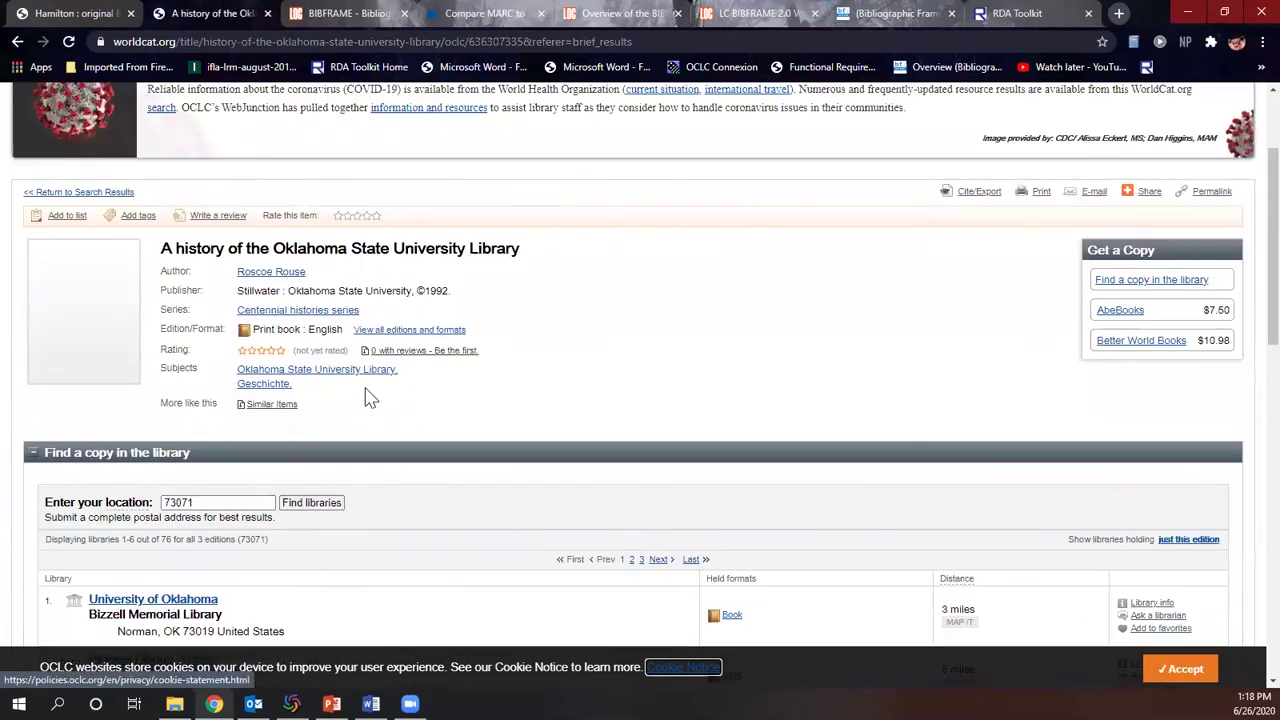
{"action": "scroll", "coordinate": [366, 397], "scroll_direction": "up", "scroll_amount": 2}
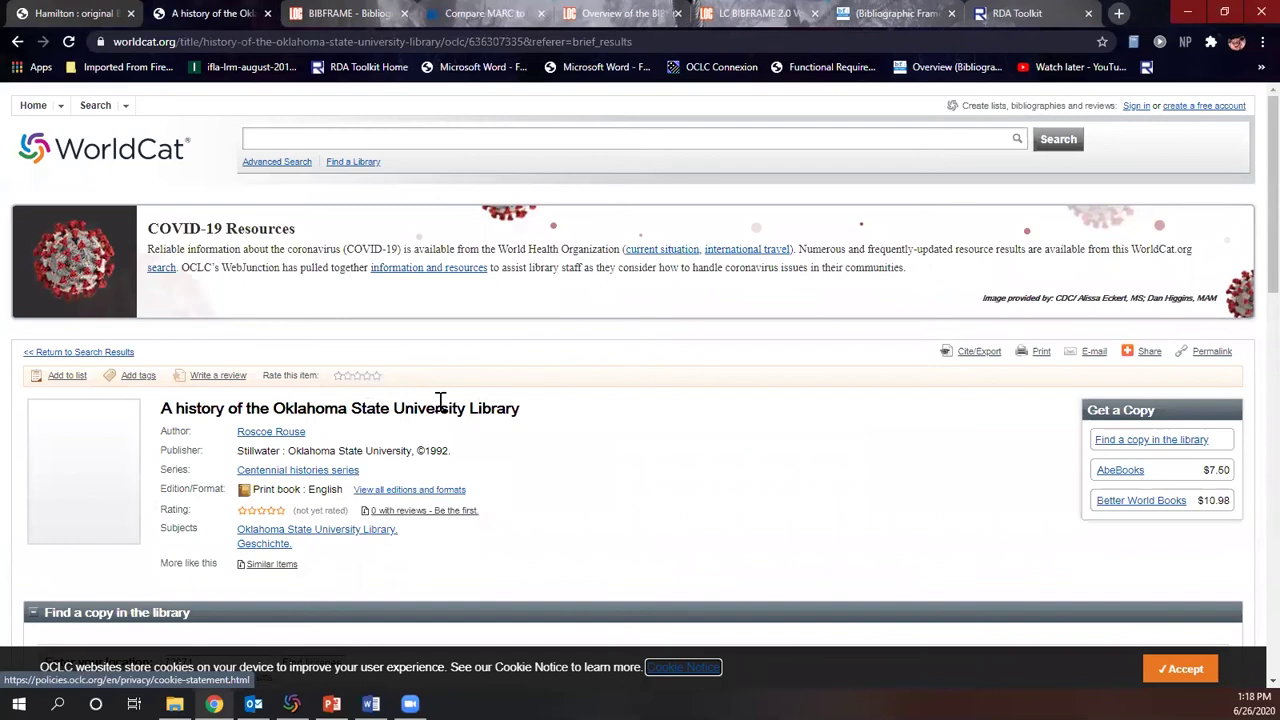
{"action": "scroll", "coordinate": [563, 436], "scroll_direction": "down", "scroll_amount": 4}
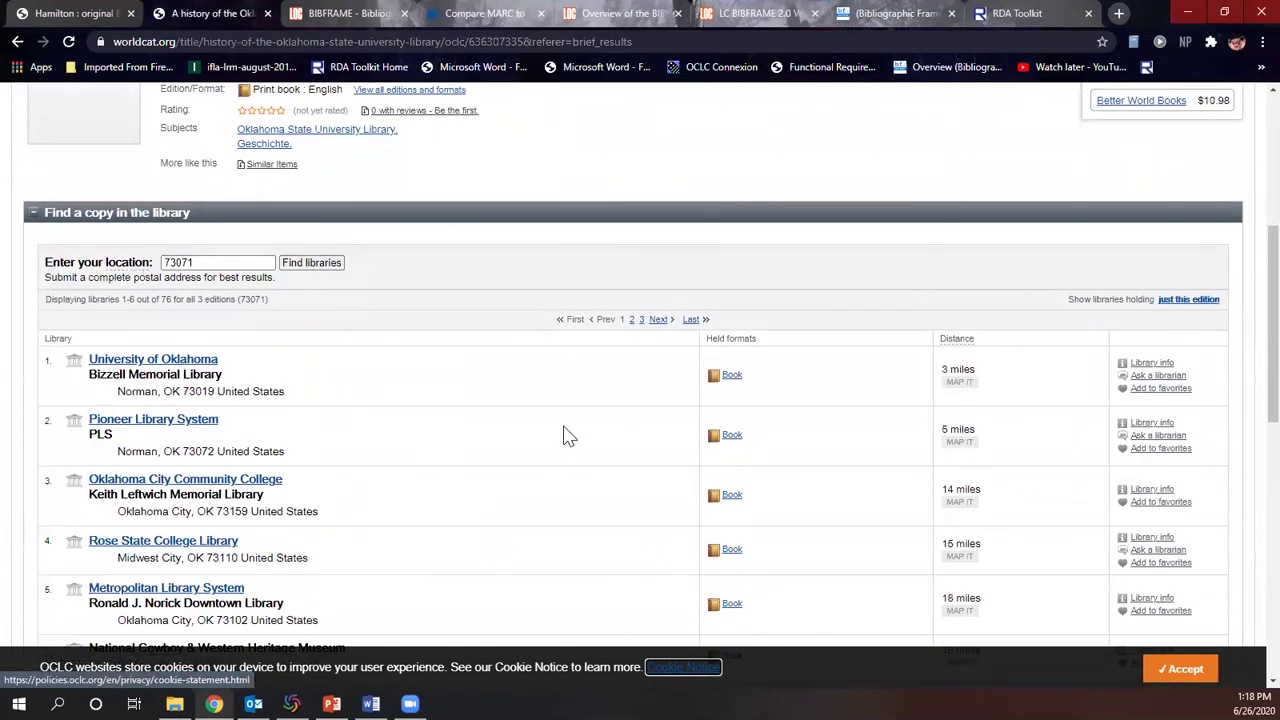
{"action": "scroll", "coordinate": [563, 436], "scroll_direction": "down", "scroll_amount": 5}
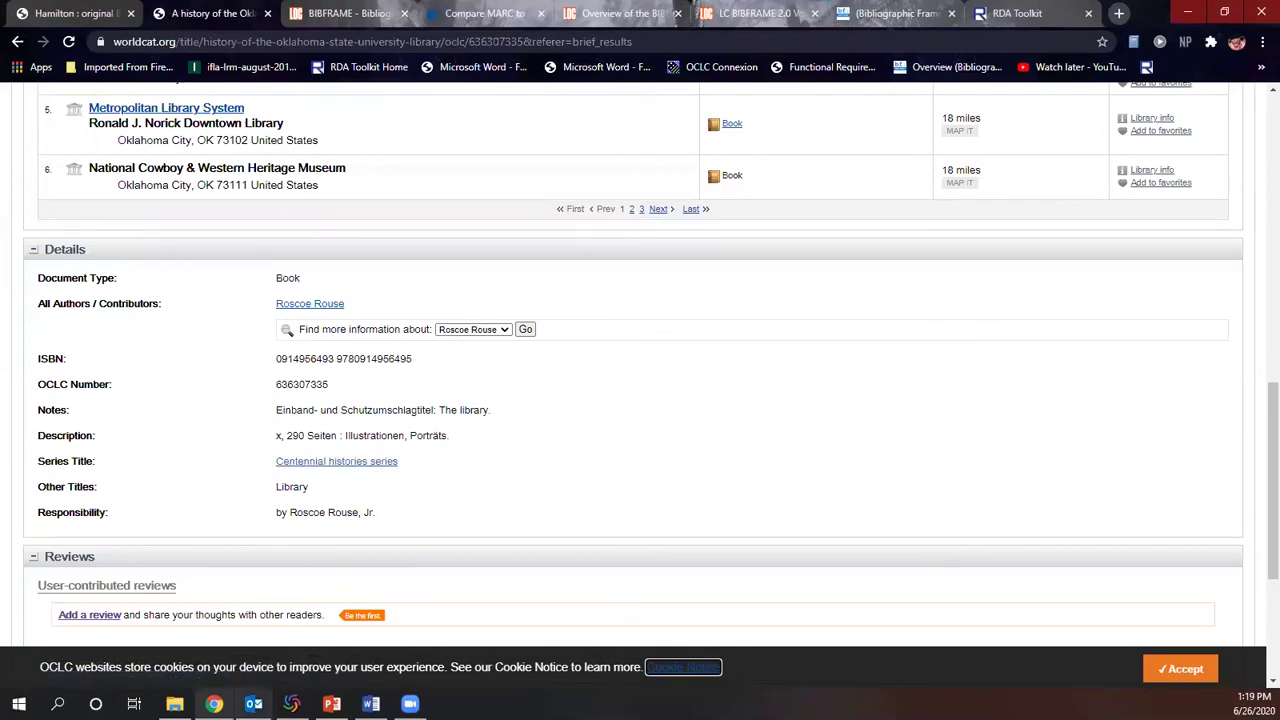
Switch to OCLC Connexion and search WorldCat with the earlier command-line query #24429831
{"action": "left_click", "coordinate": [291, 704]}
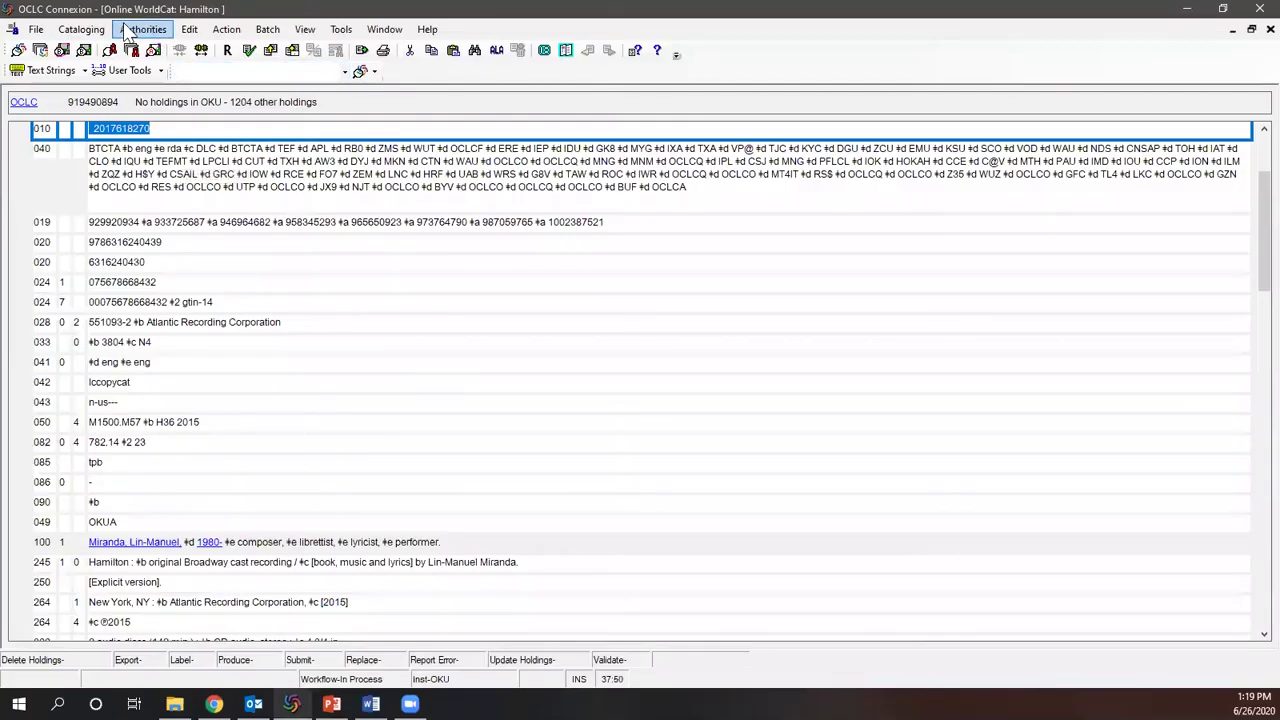
{"action": "left_click", "coordinate": [90, 30]}
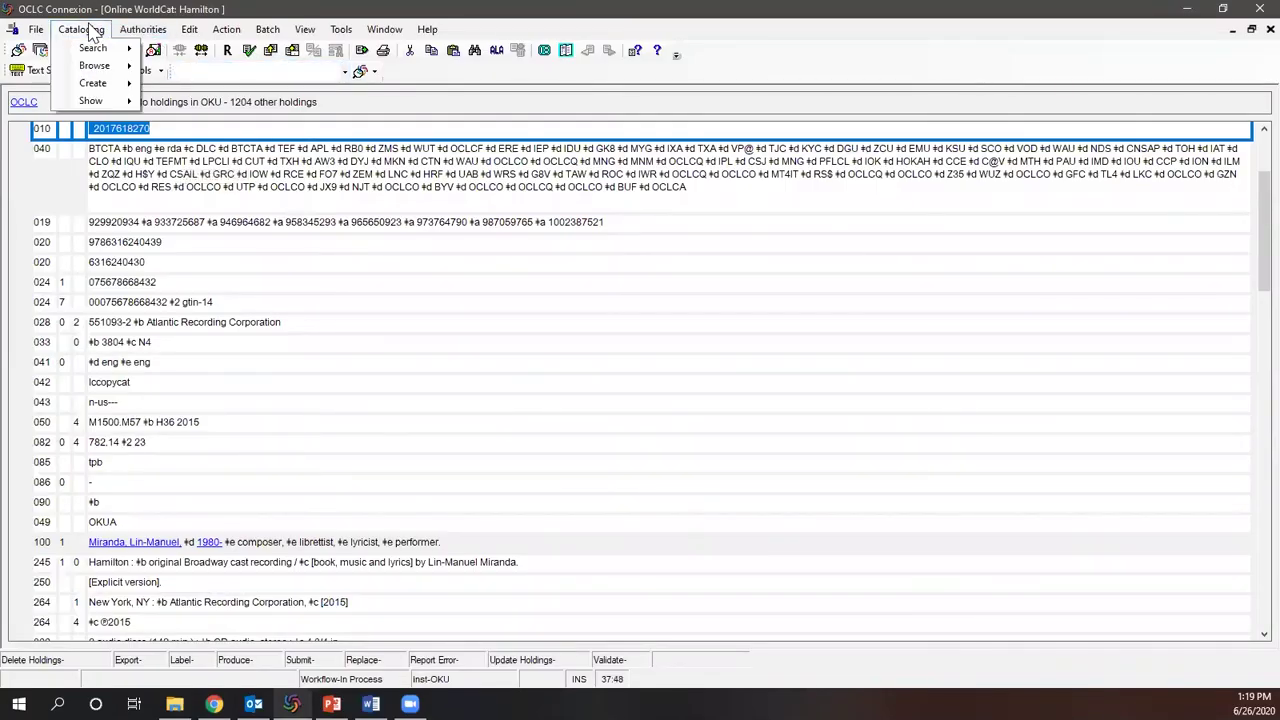
{"action": "mouse_move", "coordinate": [95, 48]}
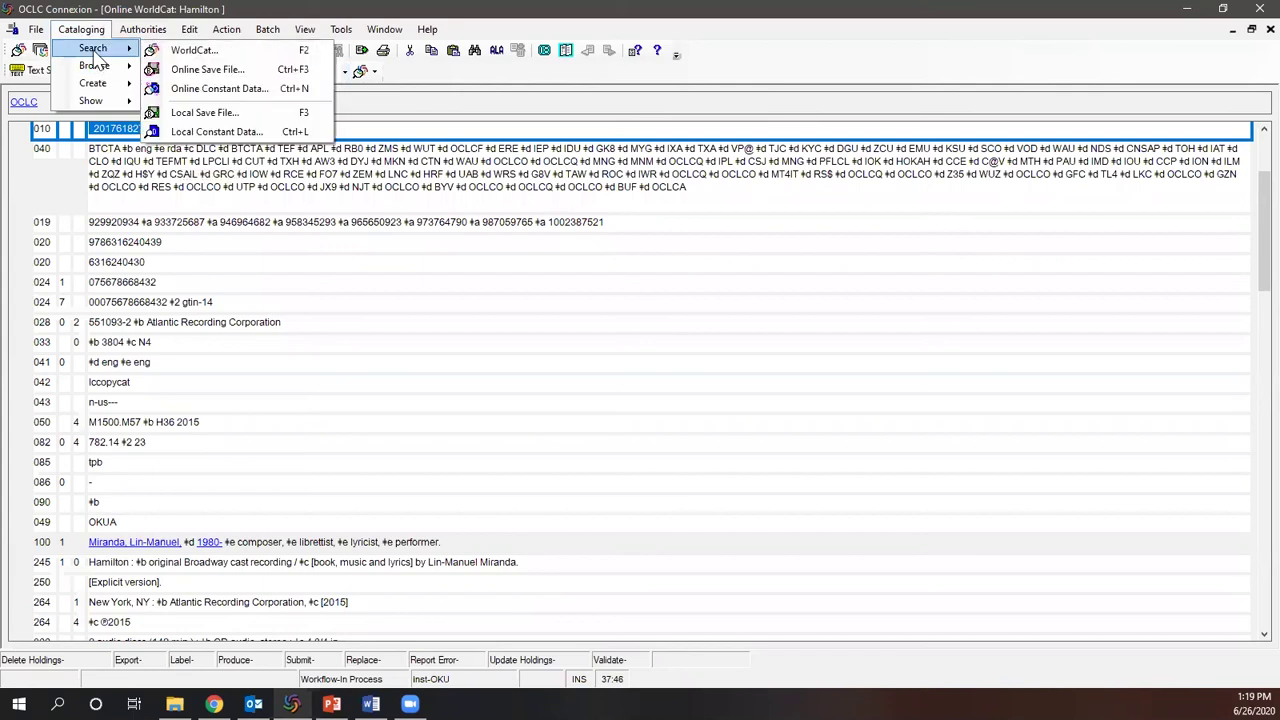
{"action": "left_click", "coordinate": [284, 53]}
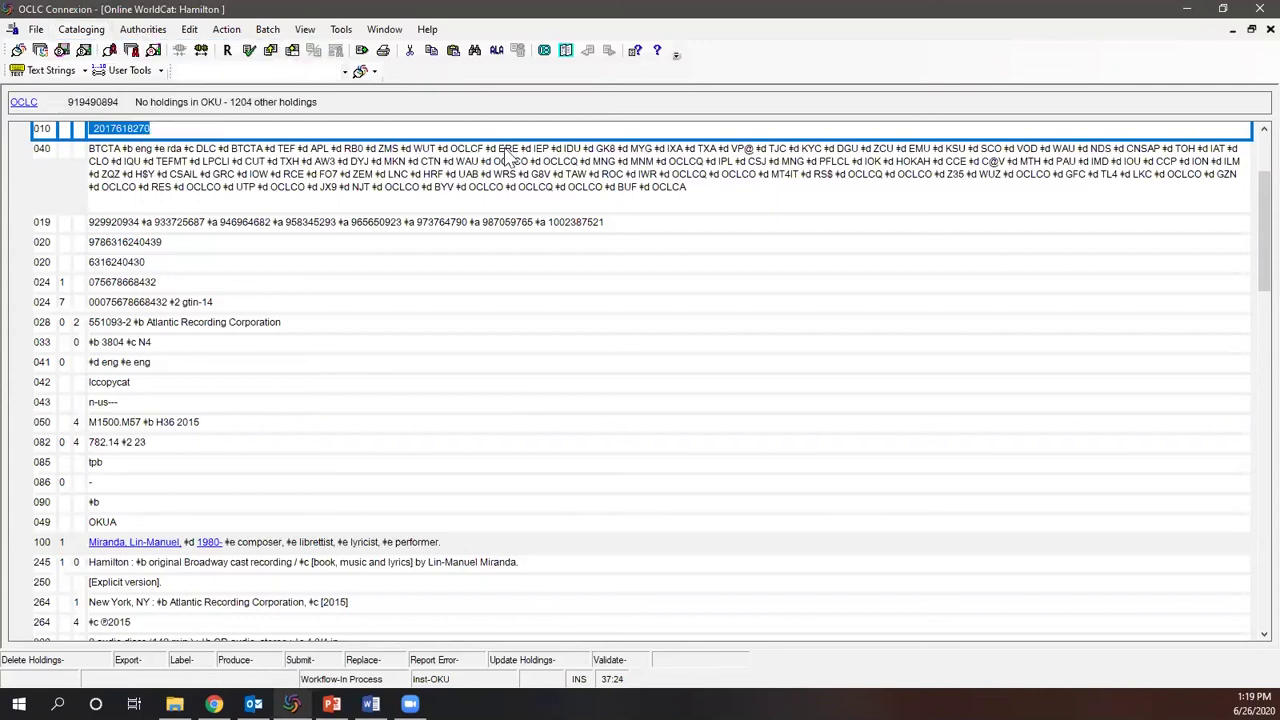
{"action": "left_click", "coordinate": [905, 180]}
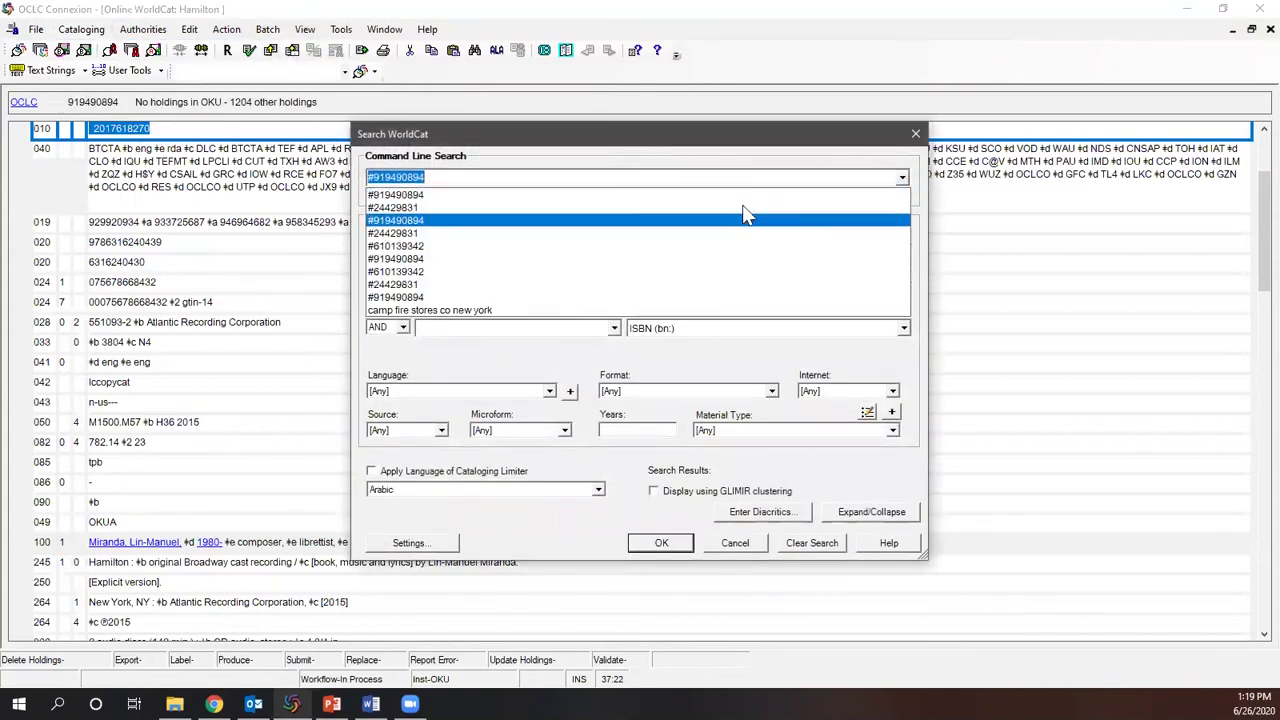
{"action": "left_click", "coordinate": [580, 205]}
{"action": "left_click", "coordinate": [664, 545]}
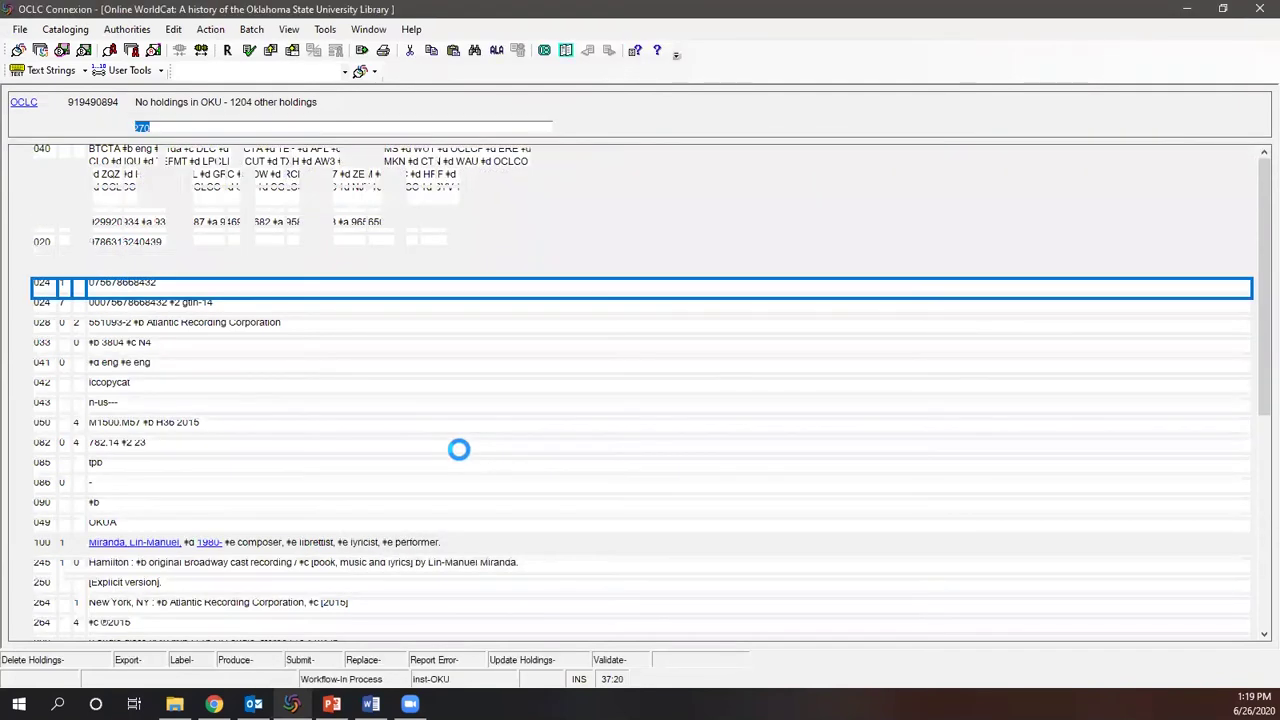
Open the digital copy linked in the record's 856 field and view the book's cover
{"action": "scroll", "coordinate": [459, 440], "scroll_direction": "down", "scroll_amount": 5}
{"action": "scroll", "coordinate": [459, 437], "scroll_direction": "down", "scroll_amount": 2}
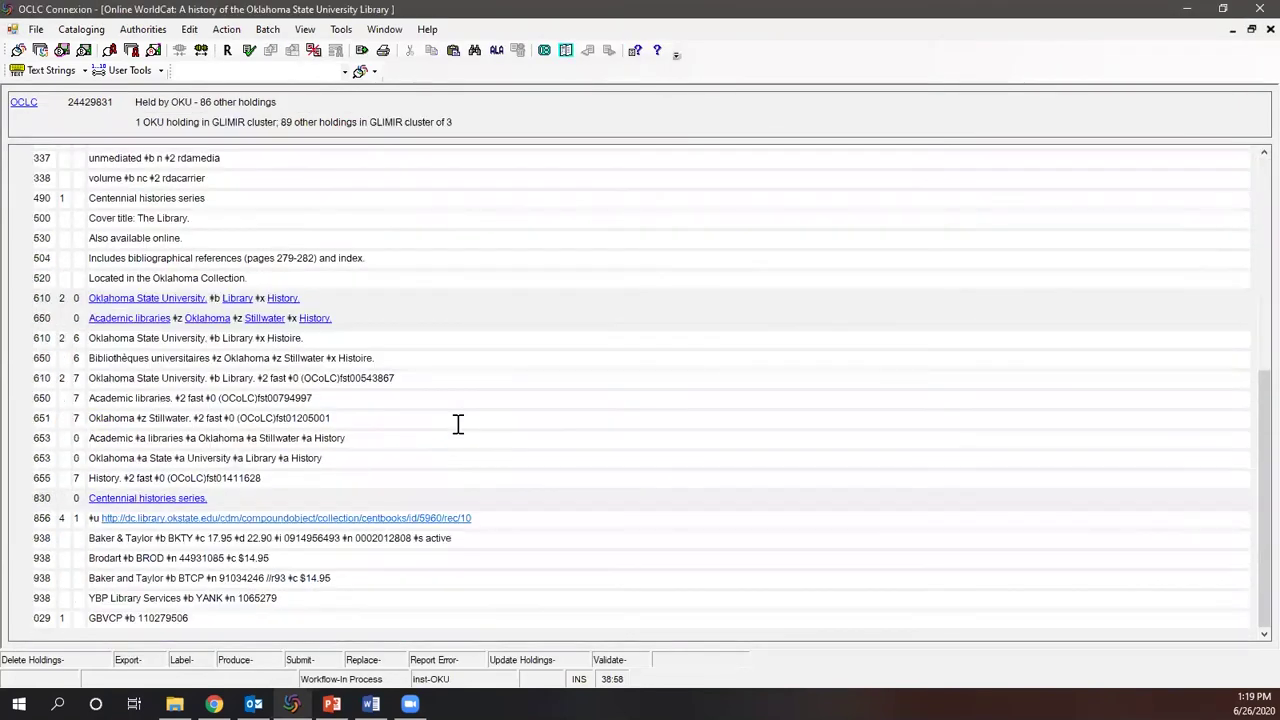
{"action": "left_click", "coordinate": [348, 518]}
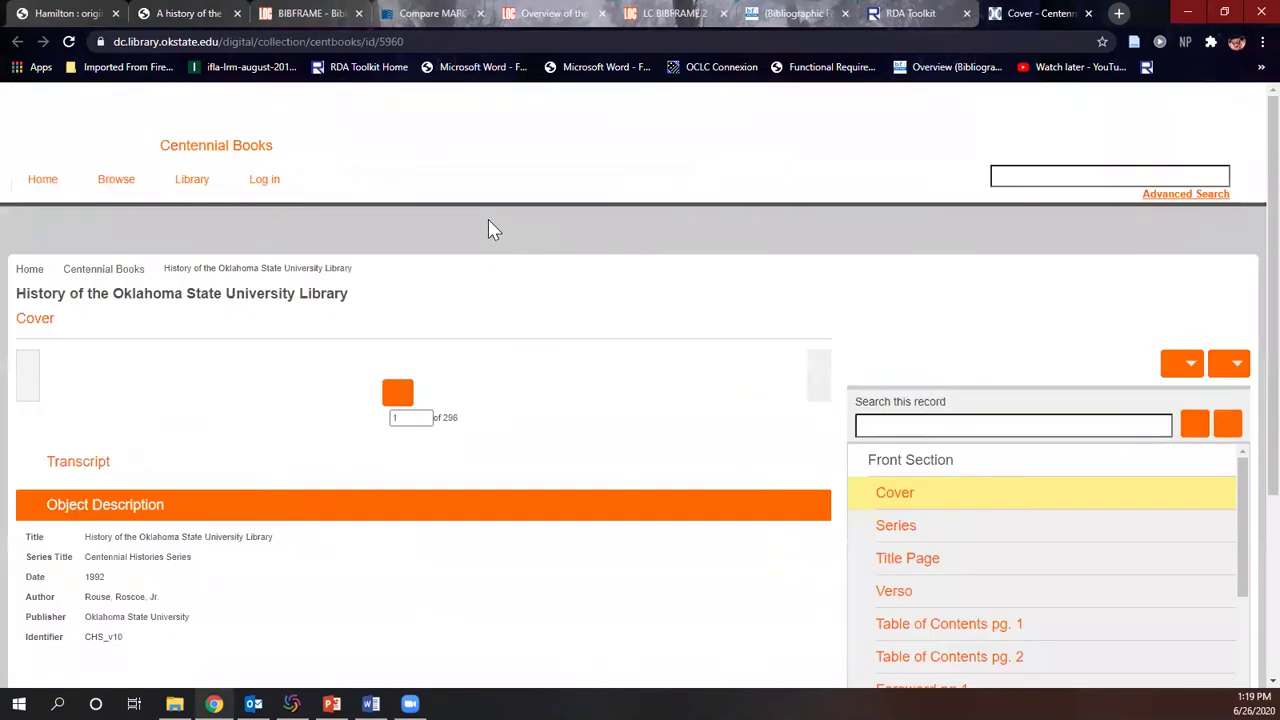
{"action": "scroll", "coordinate": [629, 376], "scroll_direction": "down", "scroll_amount": 2}
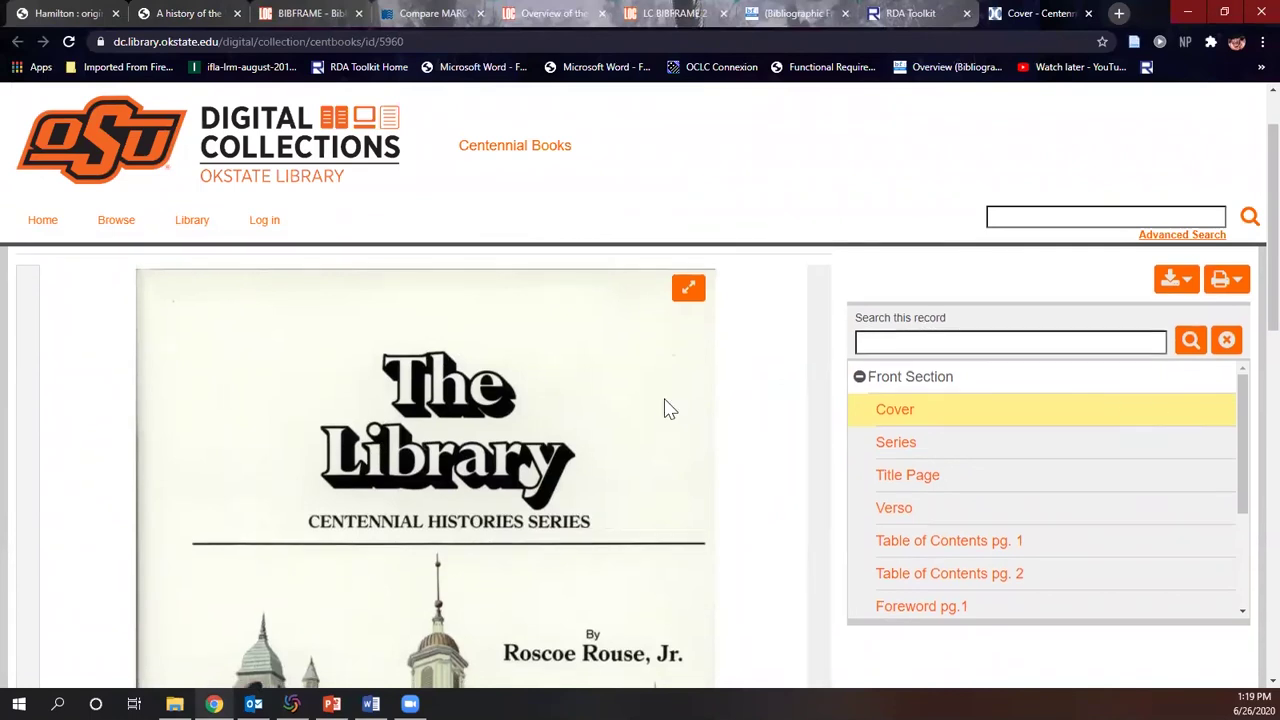
{"action": "scroll", "coordinate": [670, 409], "scroll_direction": "down", "scroll_amount": 1}
{"action": "scroll", "coordinate": [890, 490], "scroll_direction": "up", "scroll_amount": 1}
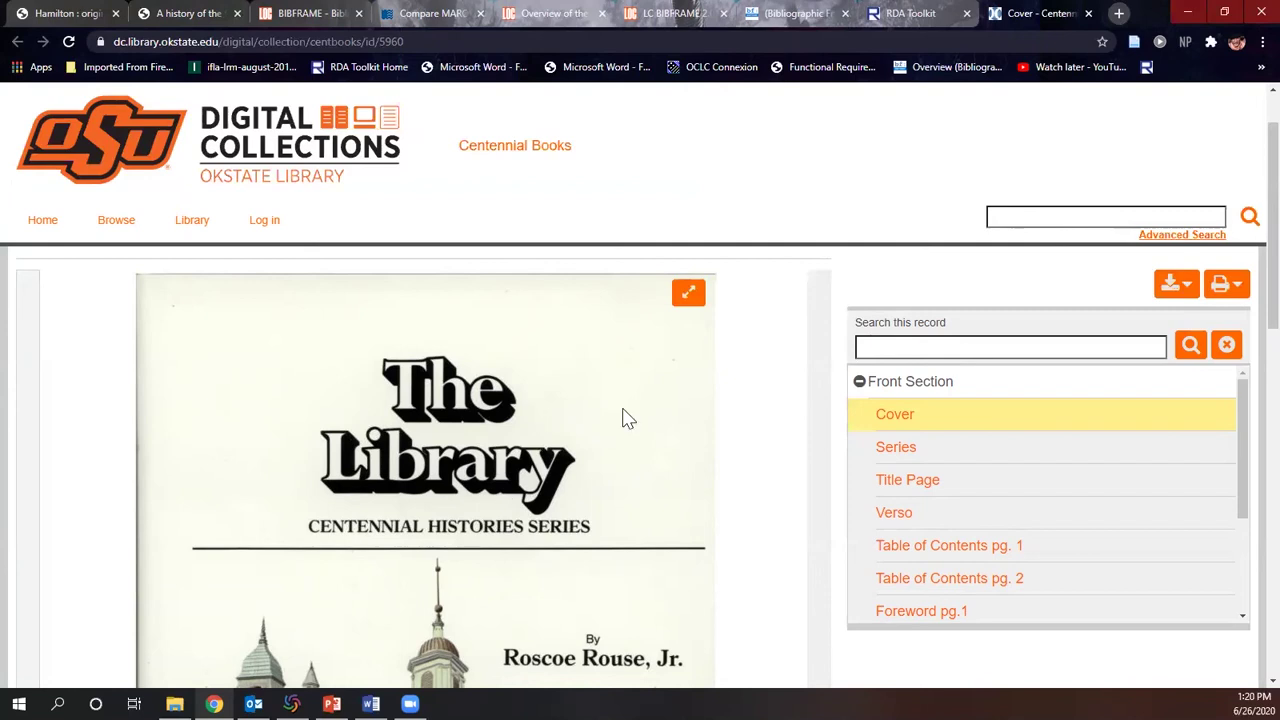
{"action": "scroll", "coordinate": [587, 373], "scroll_direction": "down", "scroll_amount": 1}
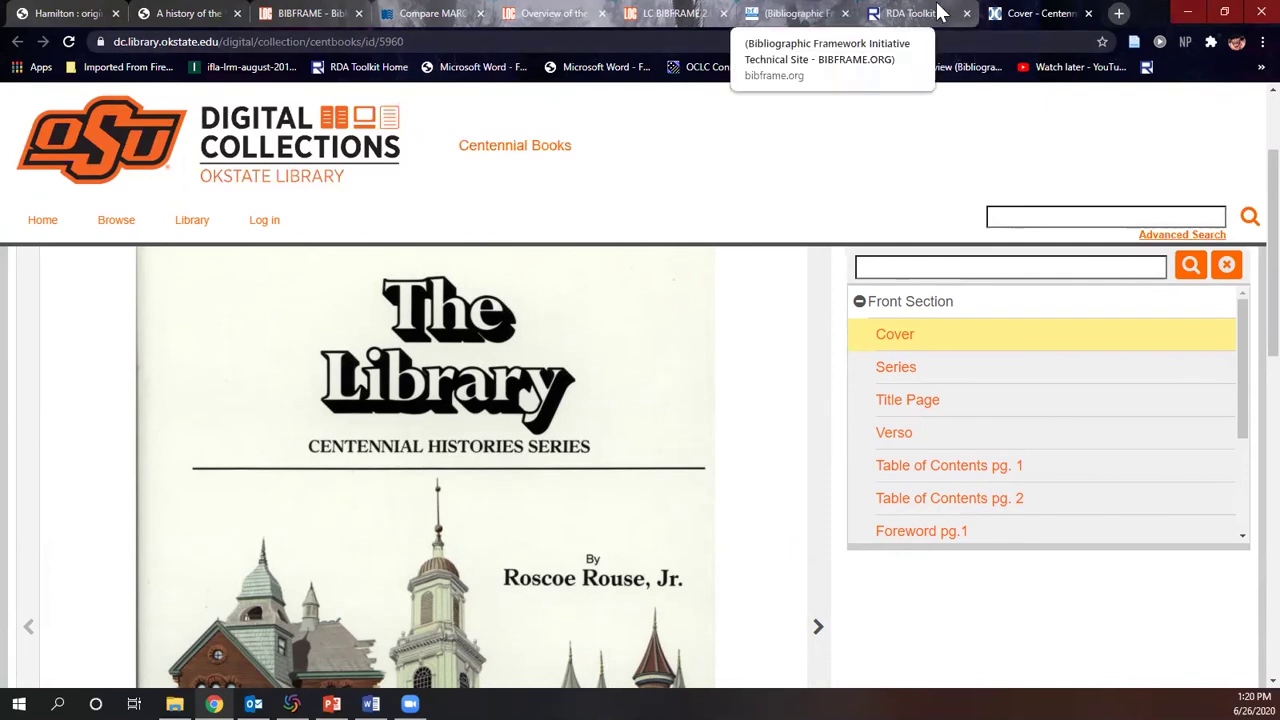
Return to the BIBFRAME Editor, create a Monograph Instance resource, and open the BIBFRAME Work form from its Instance of field
{"action": "left_click", "coordinate": [795, 13]}
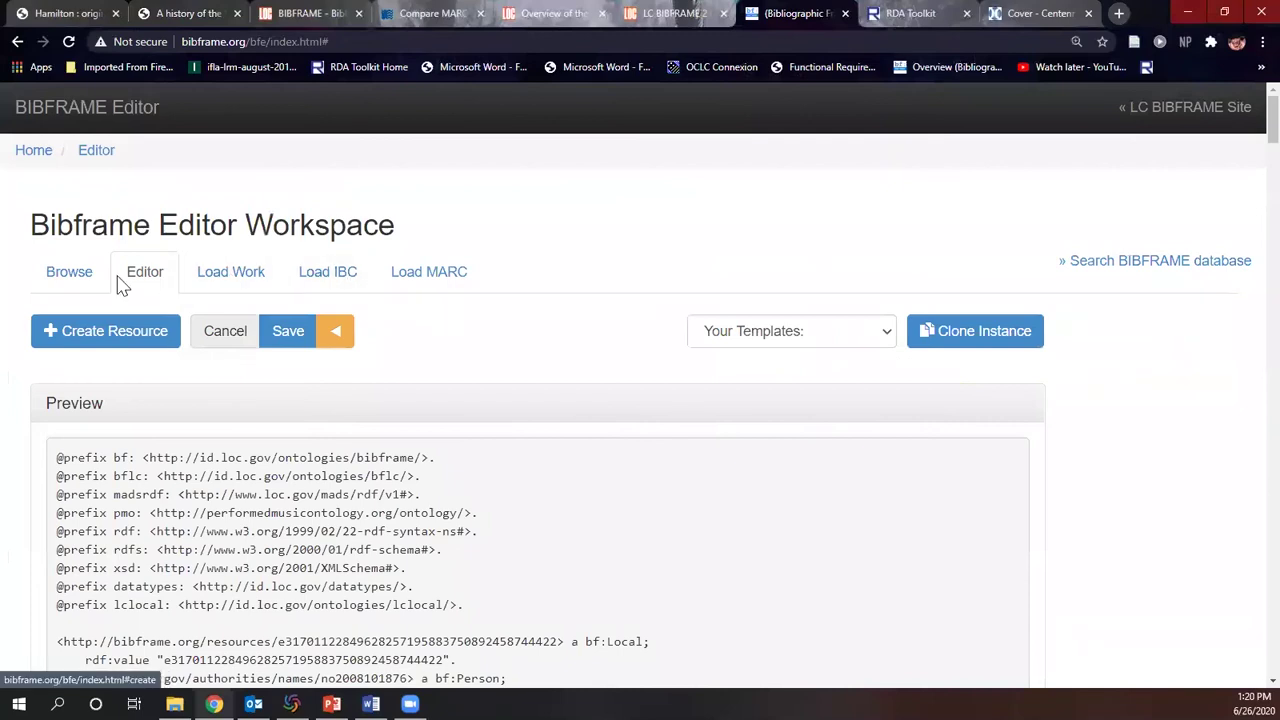
{"action": "left_click", "coordinate": [89, 340]}
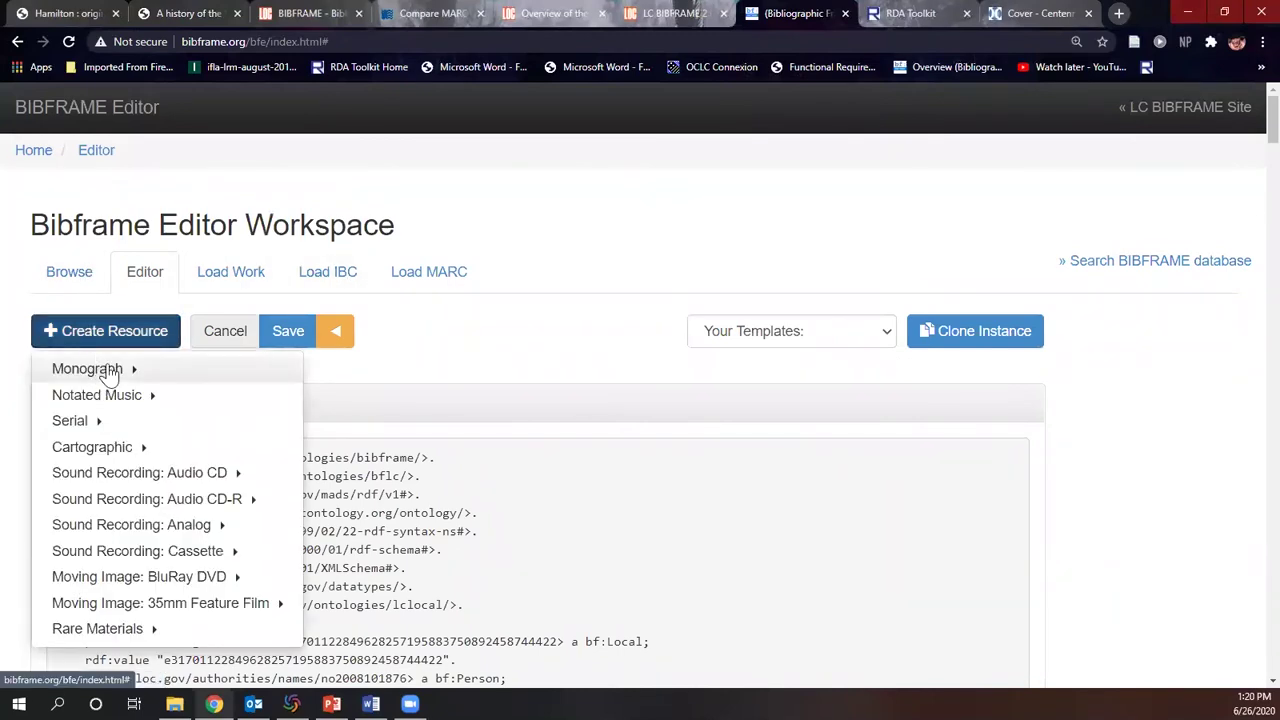
{"action": "mouse_move", "coordinate": [112, 374]}
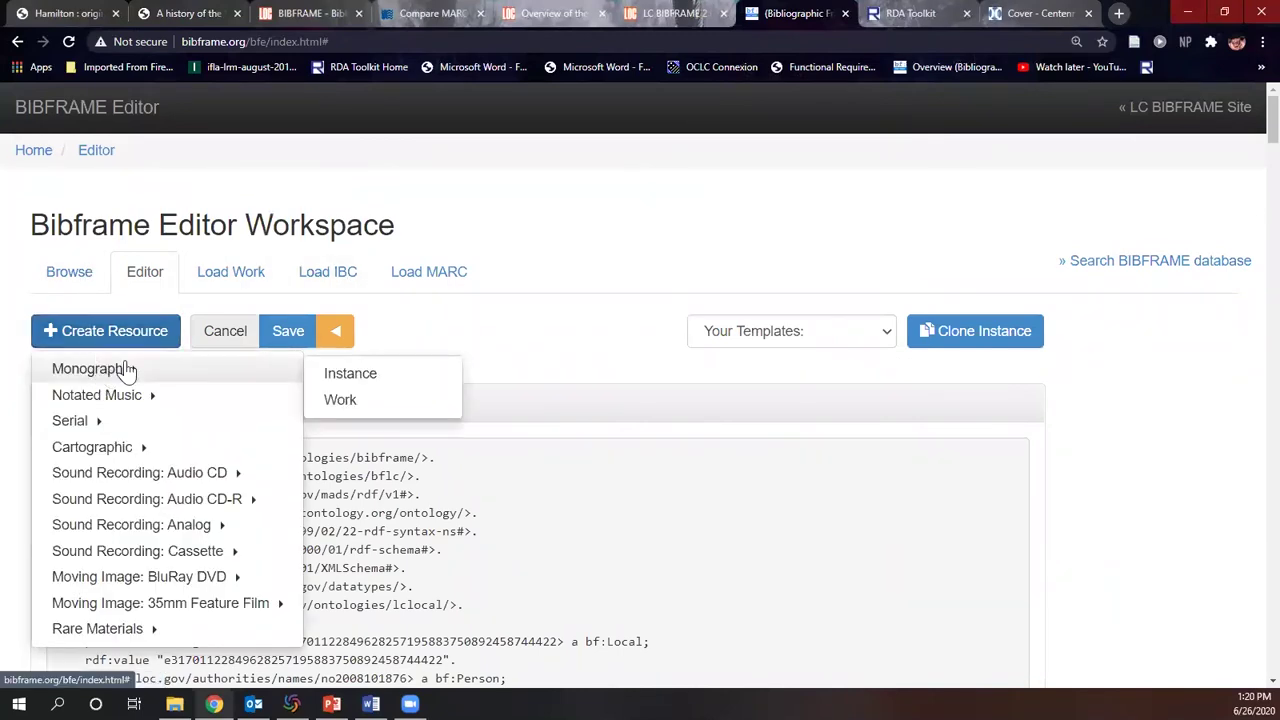
{"action": "left_click", "coordinate": [388, 386]}
{"action": "scroll", "coordinate": [314, 414], "scroll_direction": "down", "scroll_amount": 2}
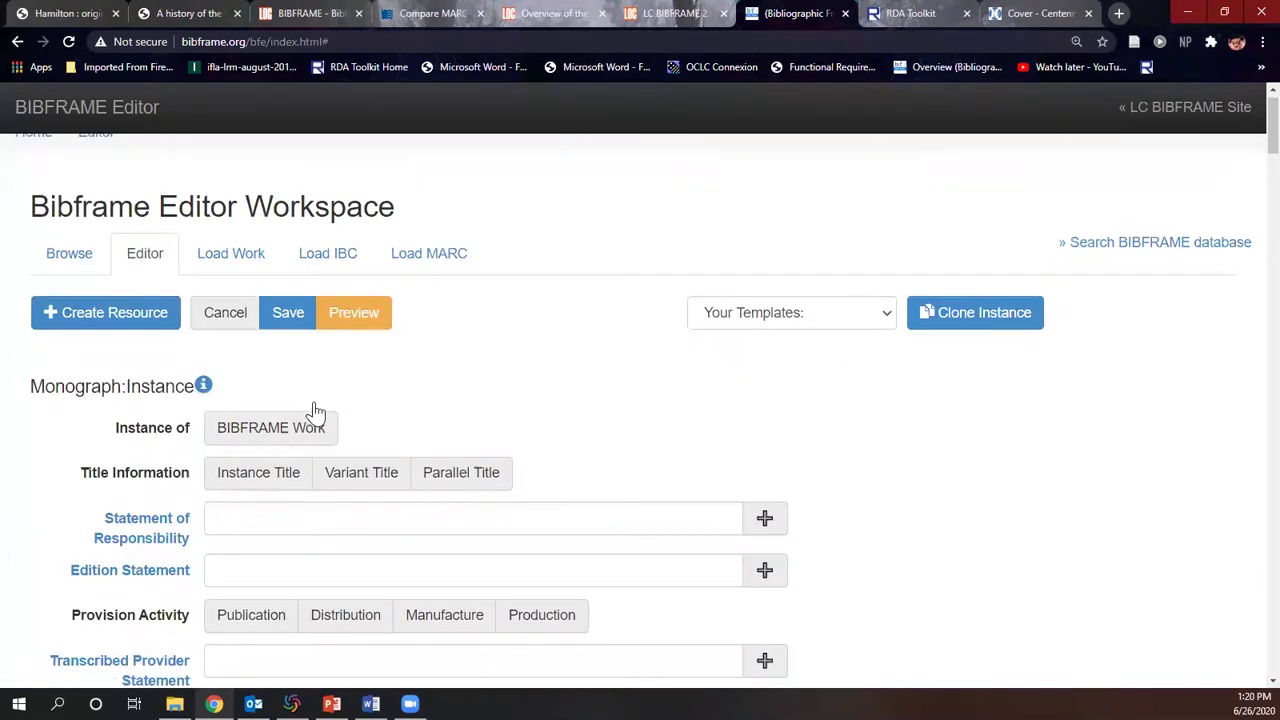
{"action": "left_click", "coordinate": [281, 288]}
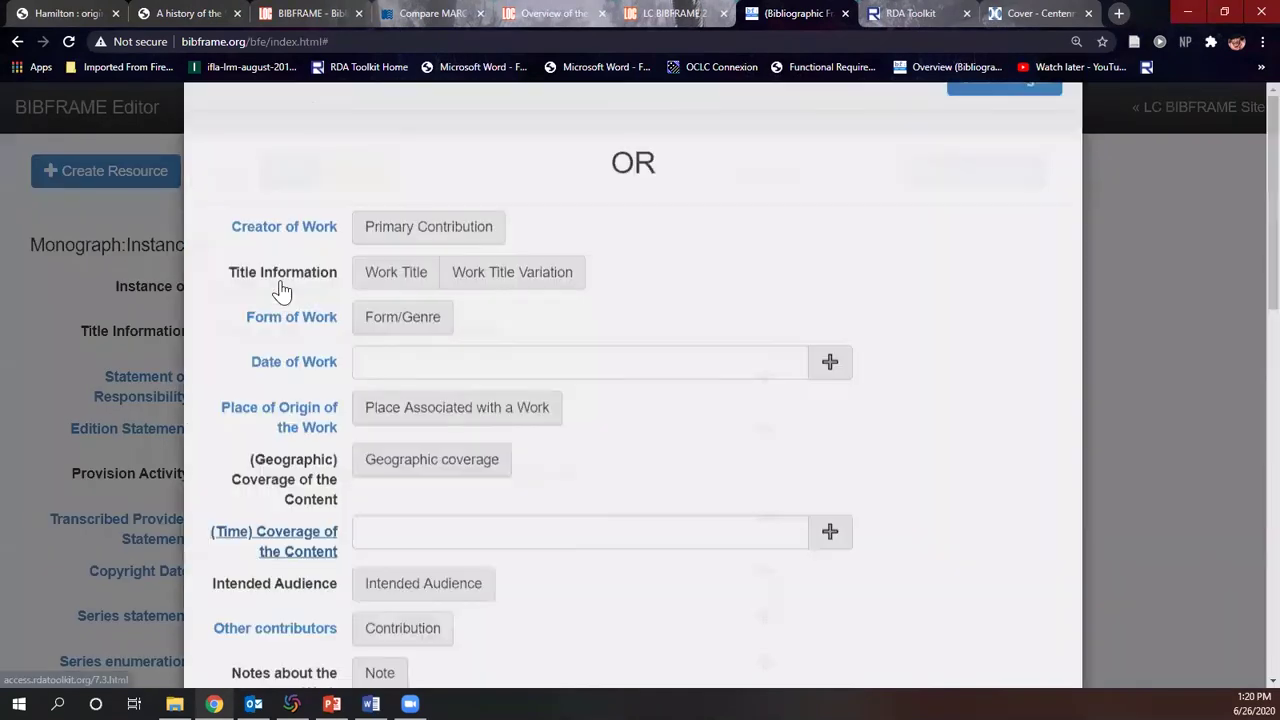
Add the book's author as the Work's primary contributor, using the matching LCNAF person authority, and save the Person form
{"action": "scroll", "coordinate": [420, 315], "scroll_direction": "down", "scroll_amount": 1}
{"action": "left_click", "coordinate": [420, 315]}
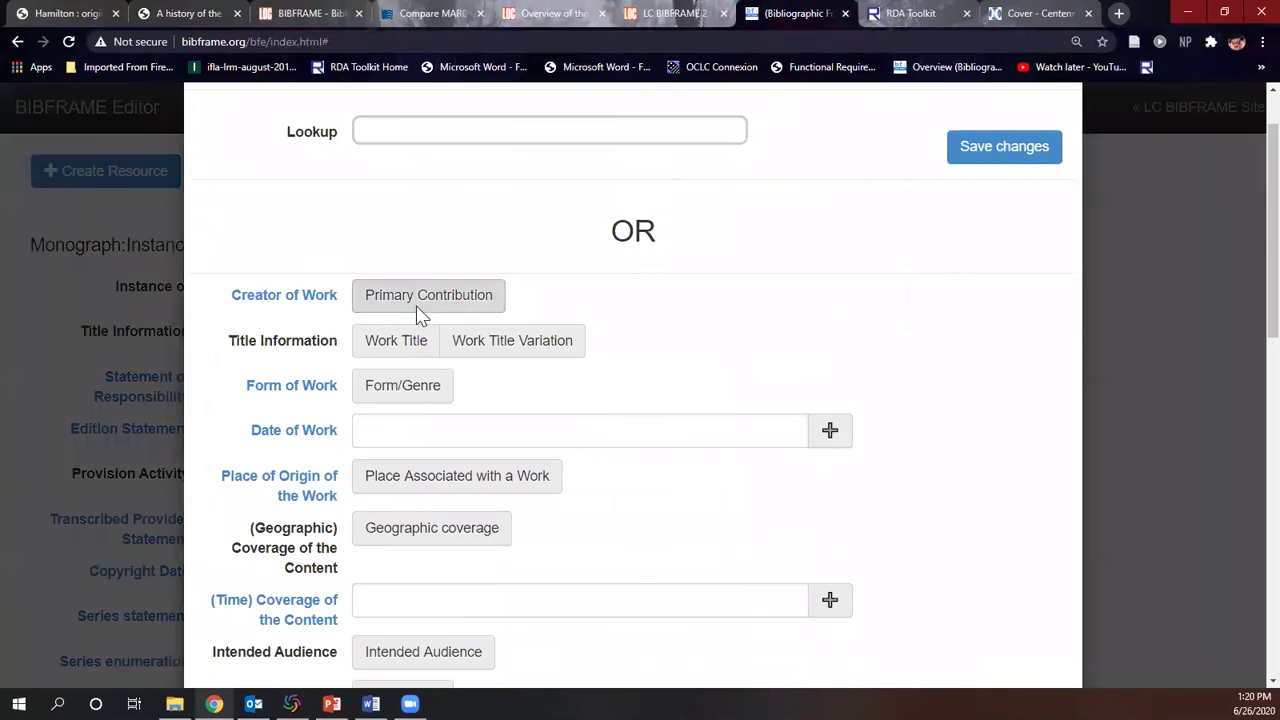
{"action": "left_click", "coordinate": [394, 222]}
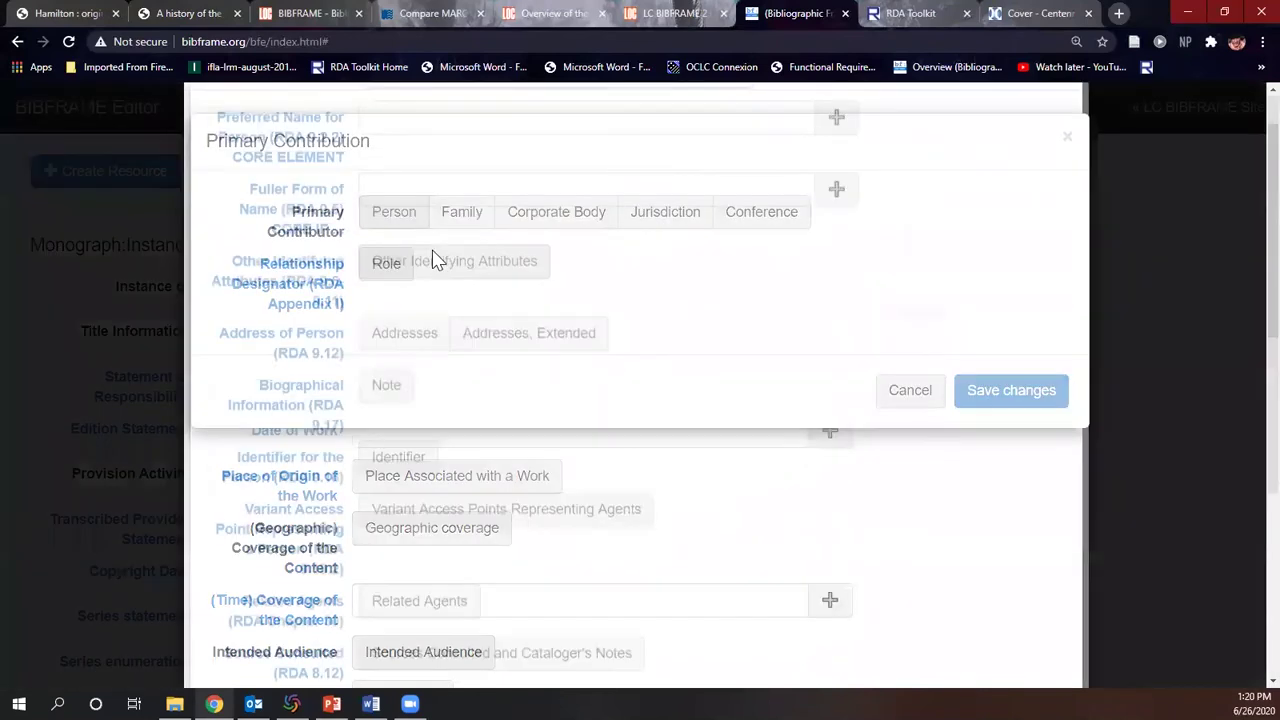
{"action": "left_click", "coordinate": [423, 212]}
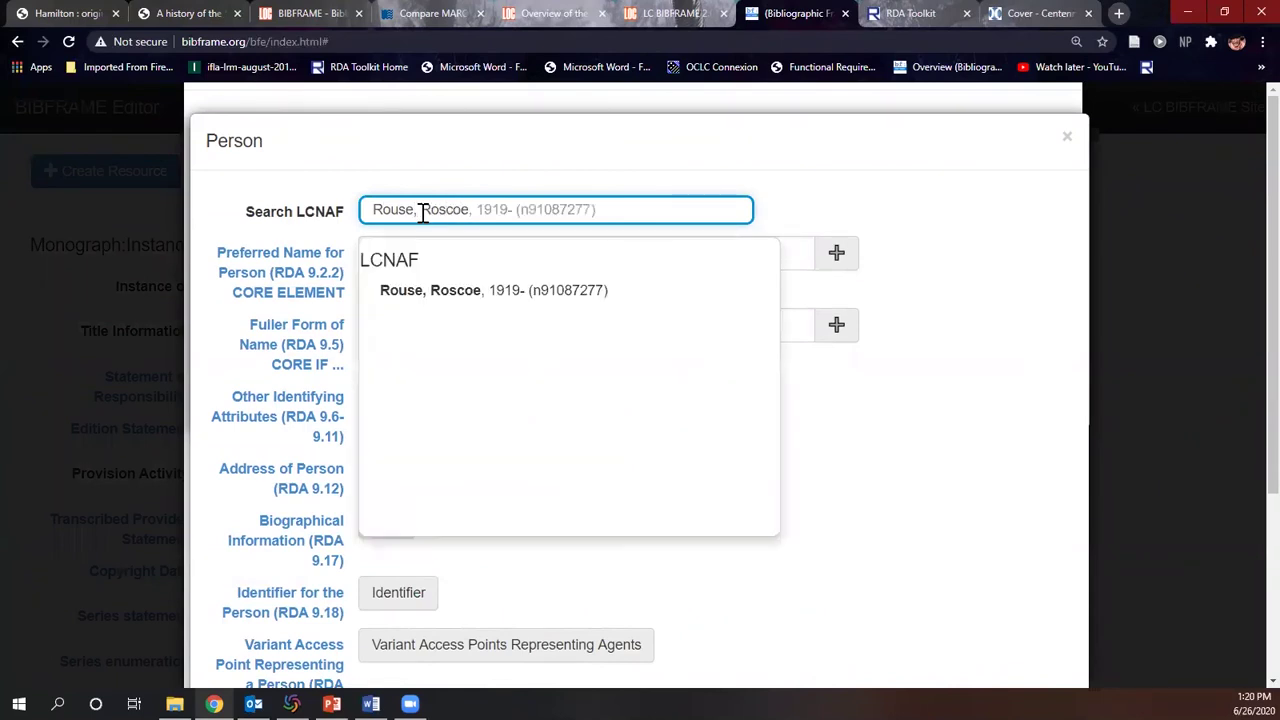
{"action": "type", "text": "Rouse, Roscoe"}
{"action": "left_click", "coordinate": [478, 295]}
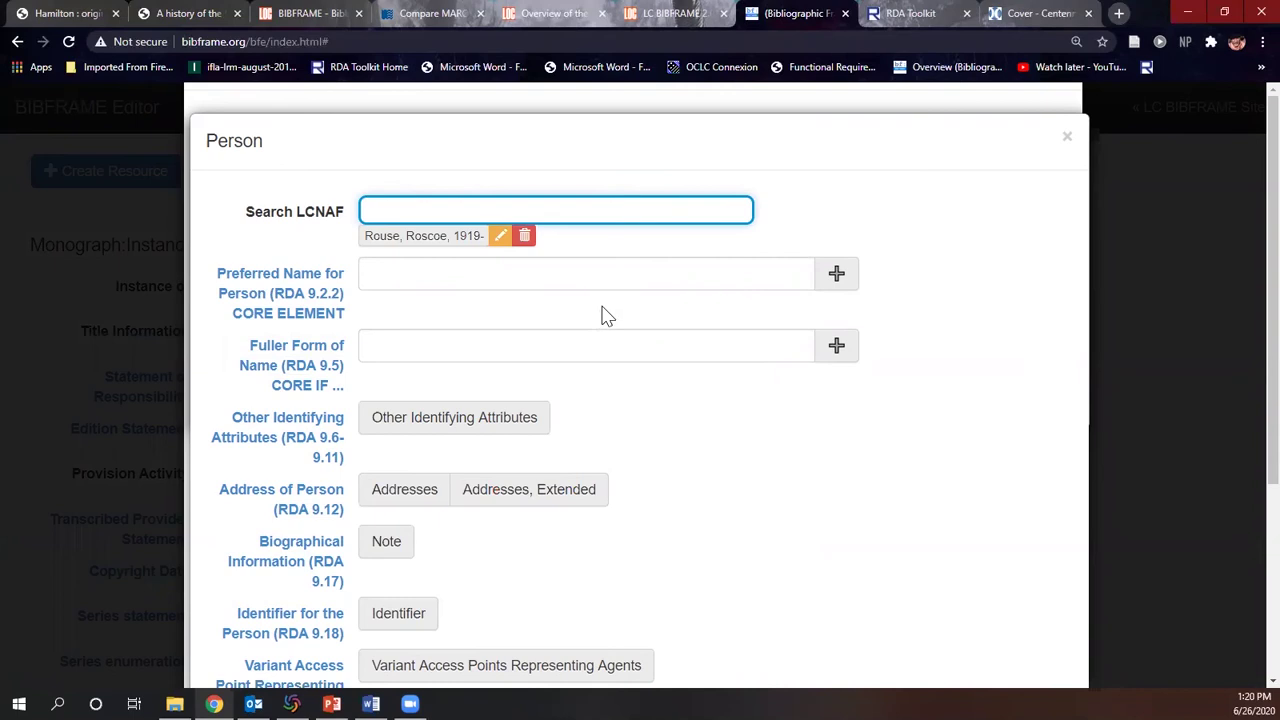
{"action": "scroll", "coordinate": [603, 316], "scroll_direction": "down", "scroll_amount": 1}
{"action": "scroll", "coordinate": [603, 316], "scroll_direction": "down", "scroll_amount": 2}
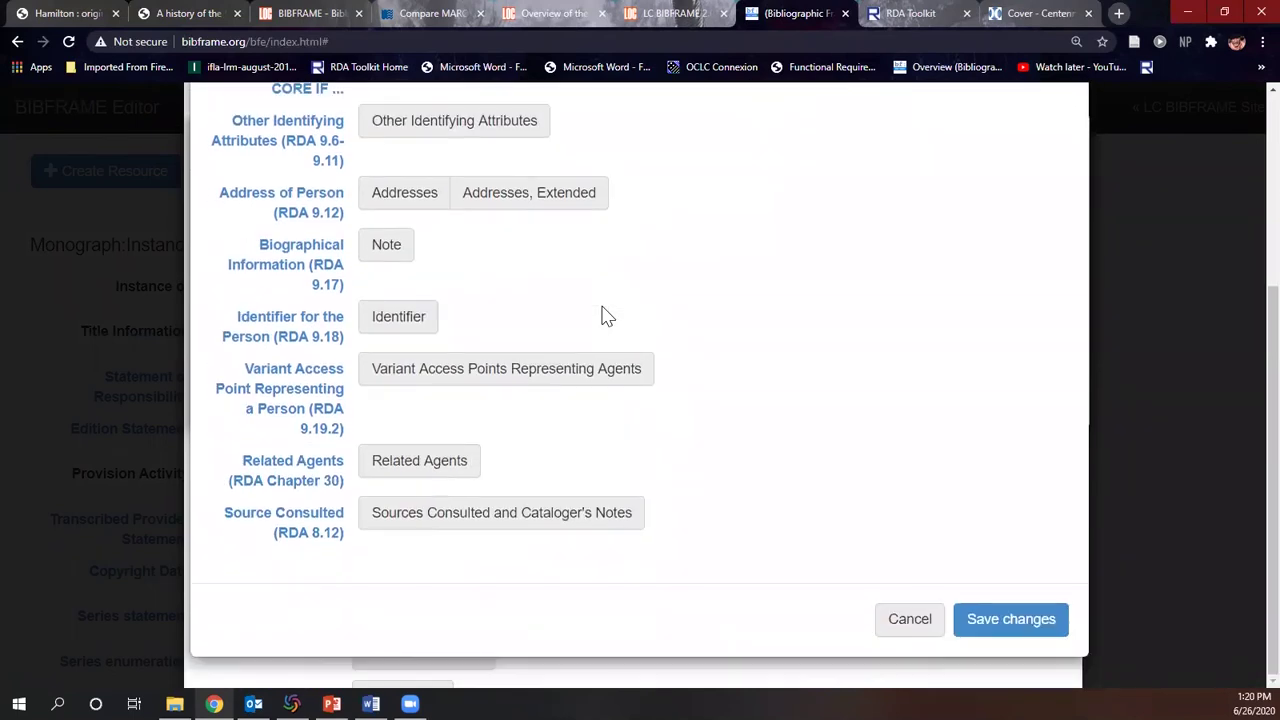
{"action": "left_click", "coordinate": [1003, 619]}
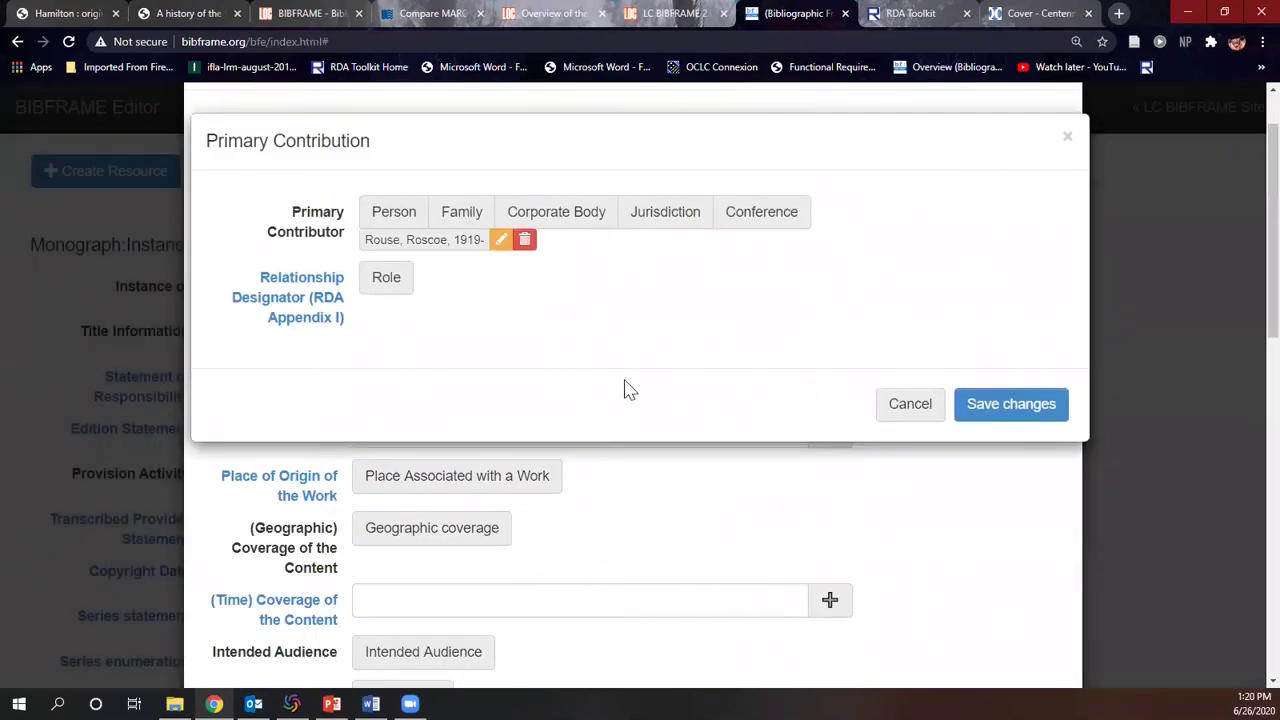
Try to record the role "author" for the primary contributor as a MARC relator term
{"action": "left_click", "coordinate": [352, 284]}
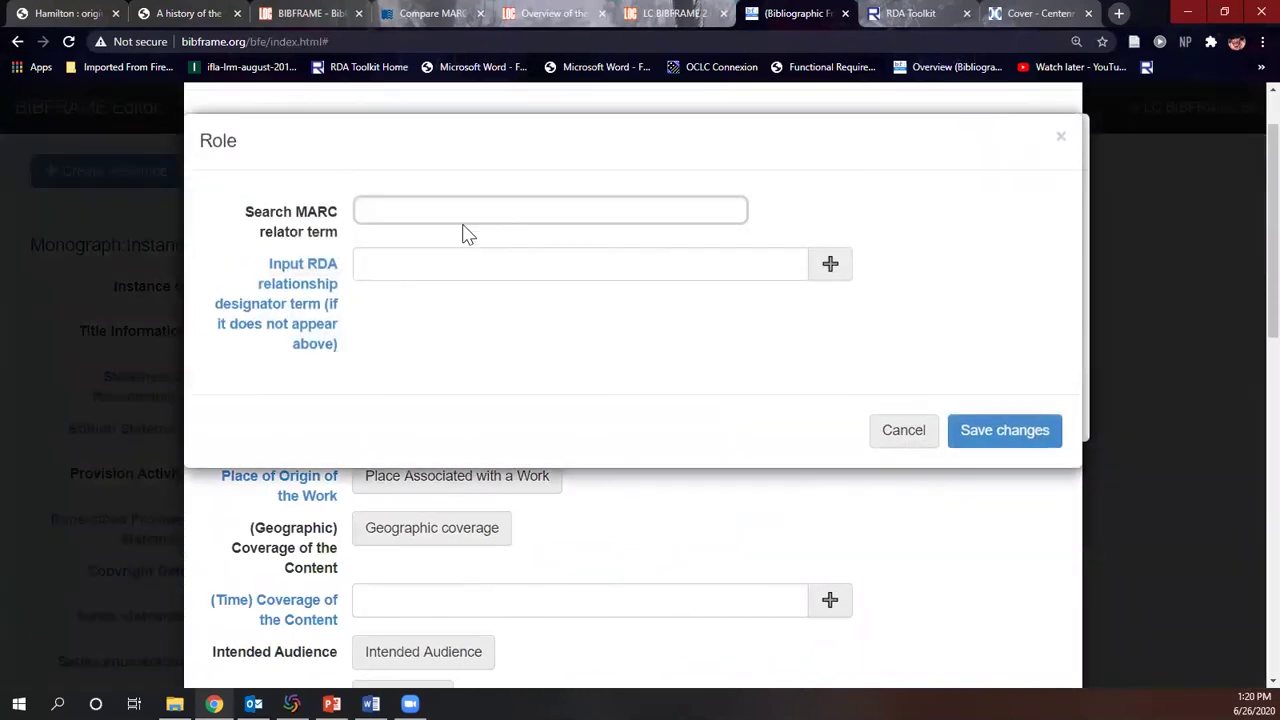
{"action": "type", "text": "author"}
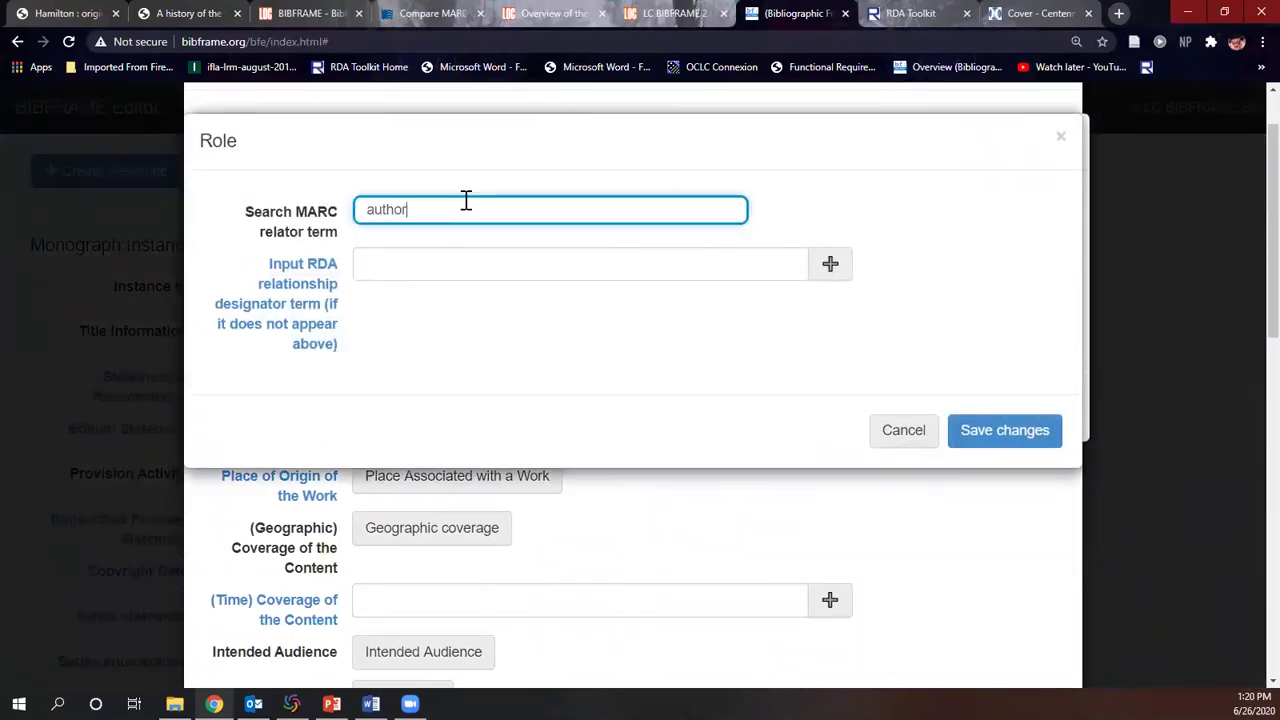
{"action": "left_click", "coordinate": [987, 442]}
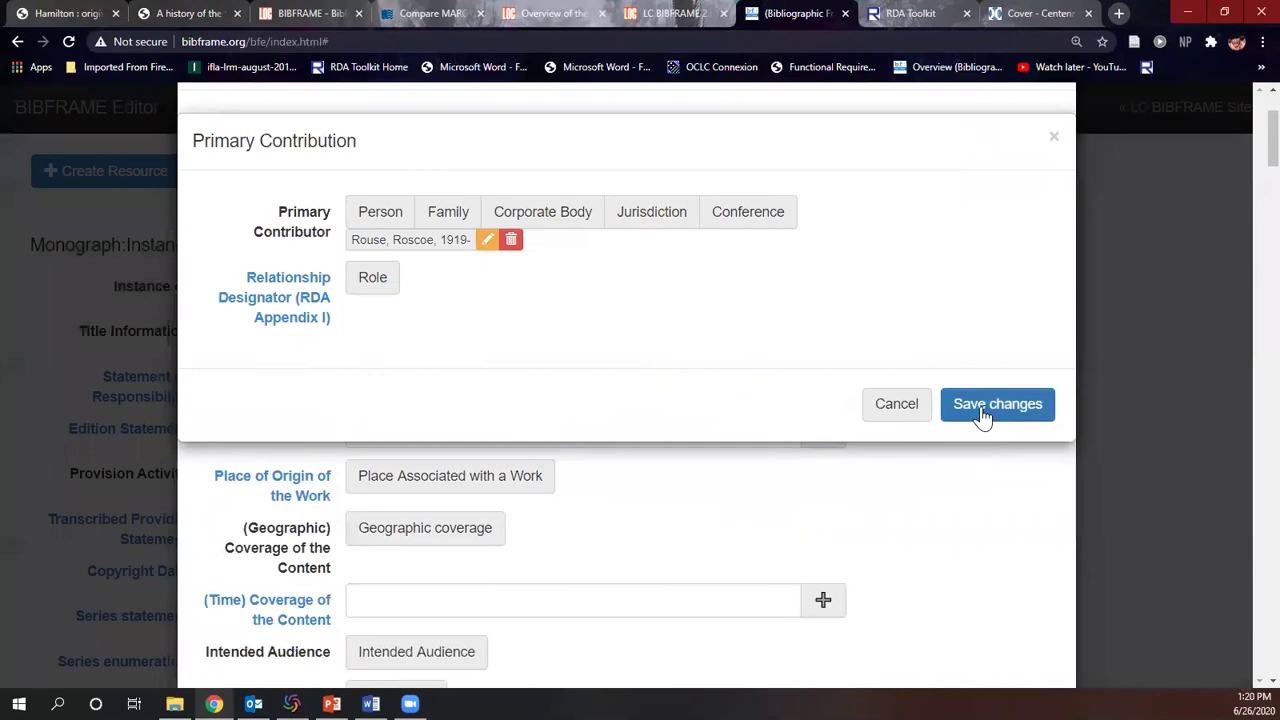
Assign the MARC relator term Author to the primary contributor and save the Primary Contribution
{"action": "left_click", "coordinate": [365, 287]}
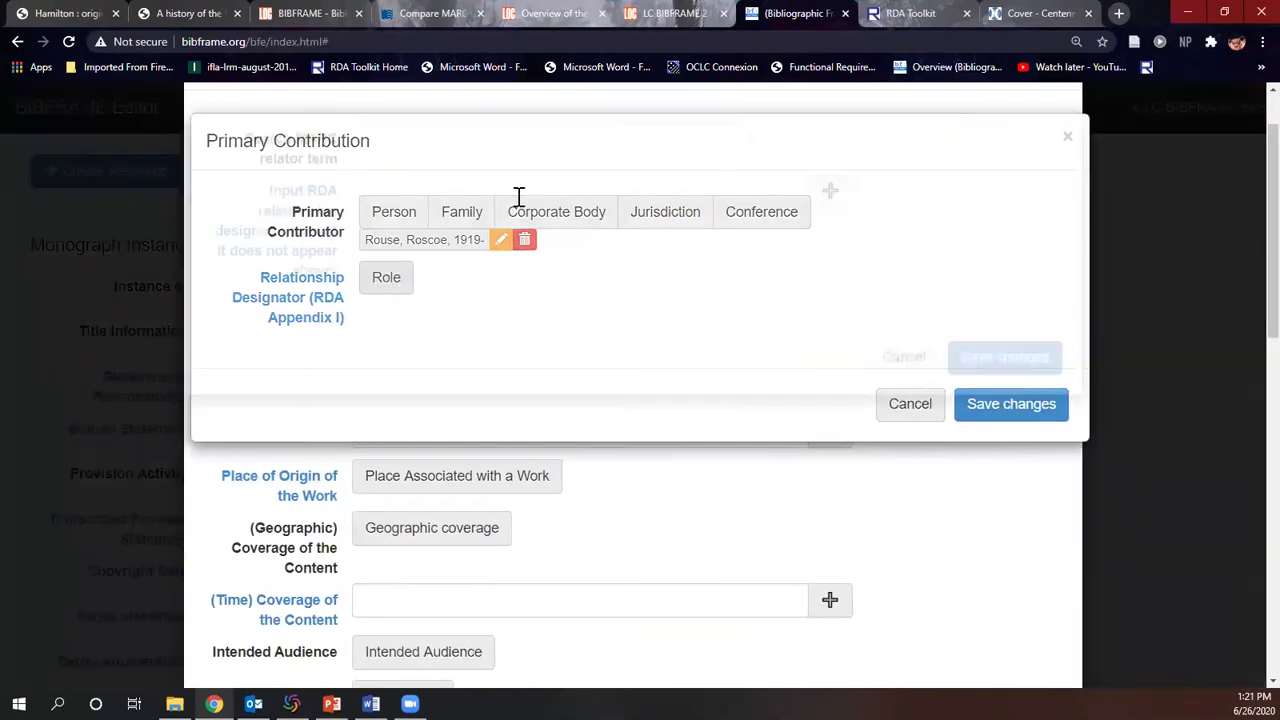
{"action": "left_click", "coordinate": [457, 207]}
{"action": "type", "text": "su"}
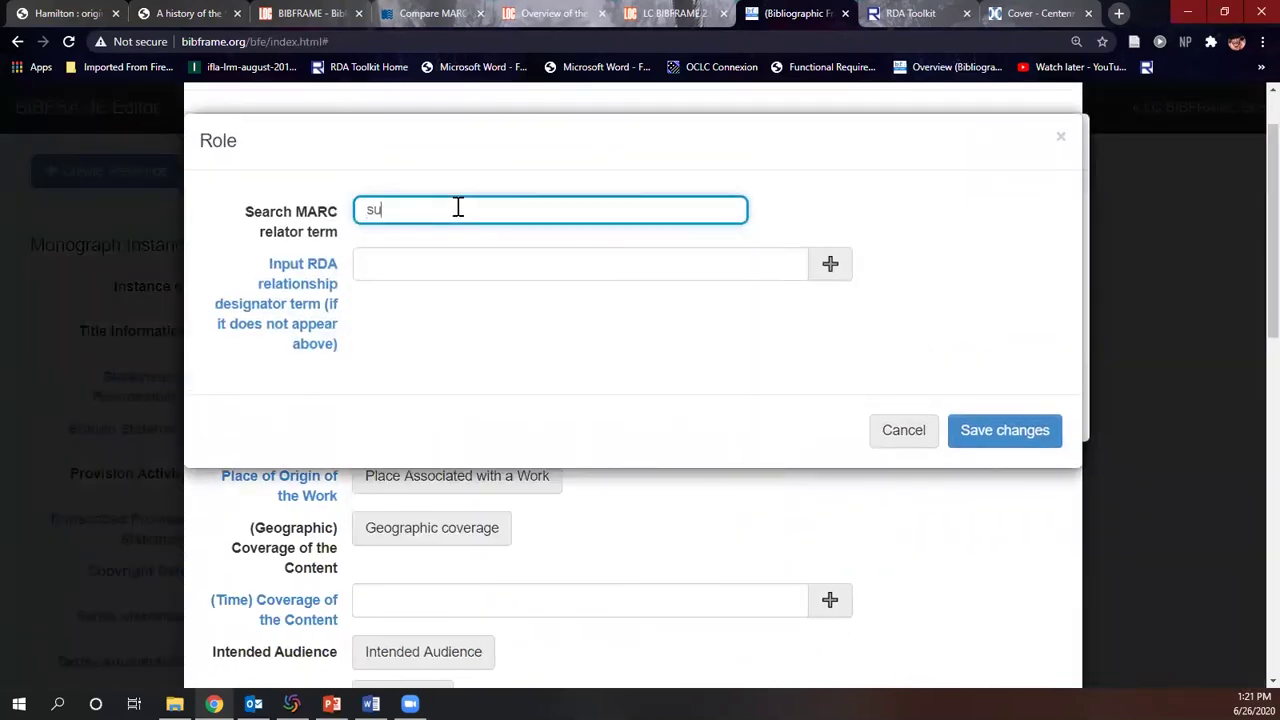
{"action": "type", "text": "thor"}
{"action": "left_click", "coordinate": [438, 290]}
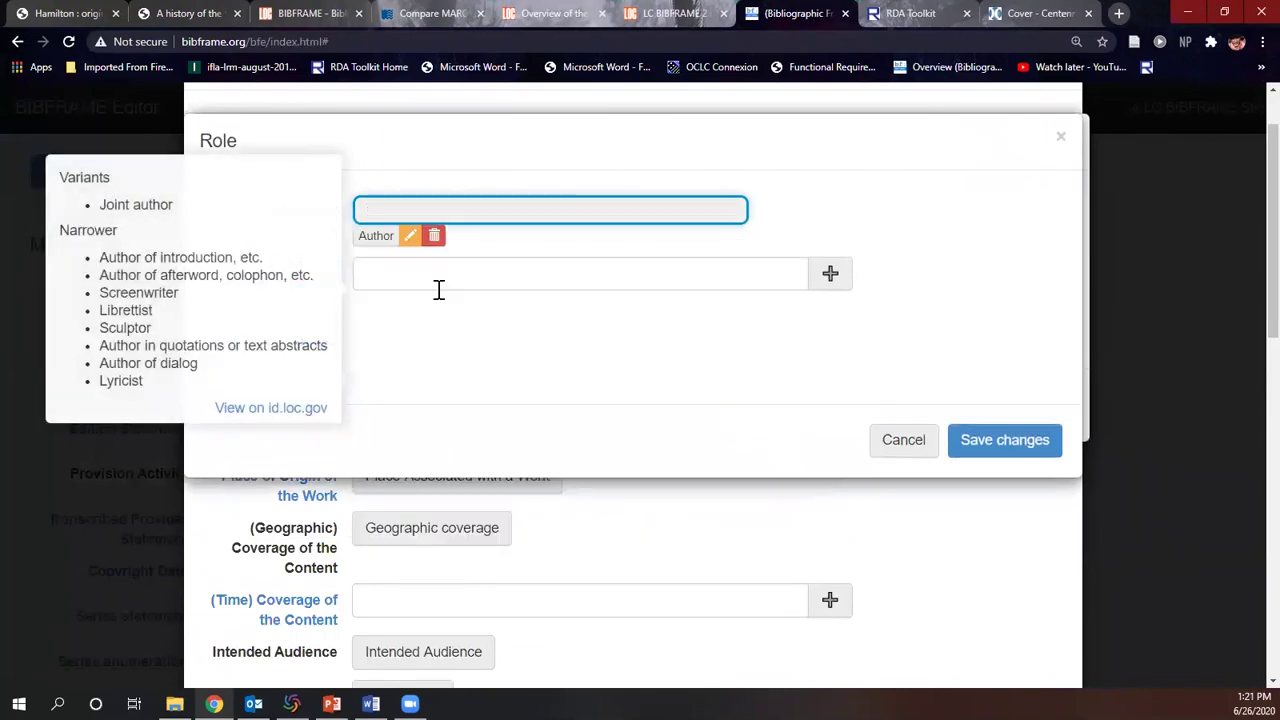
{"action": "left_click", "coordinate": [1022, 444]}
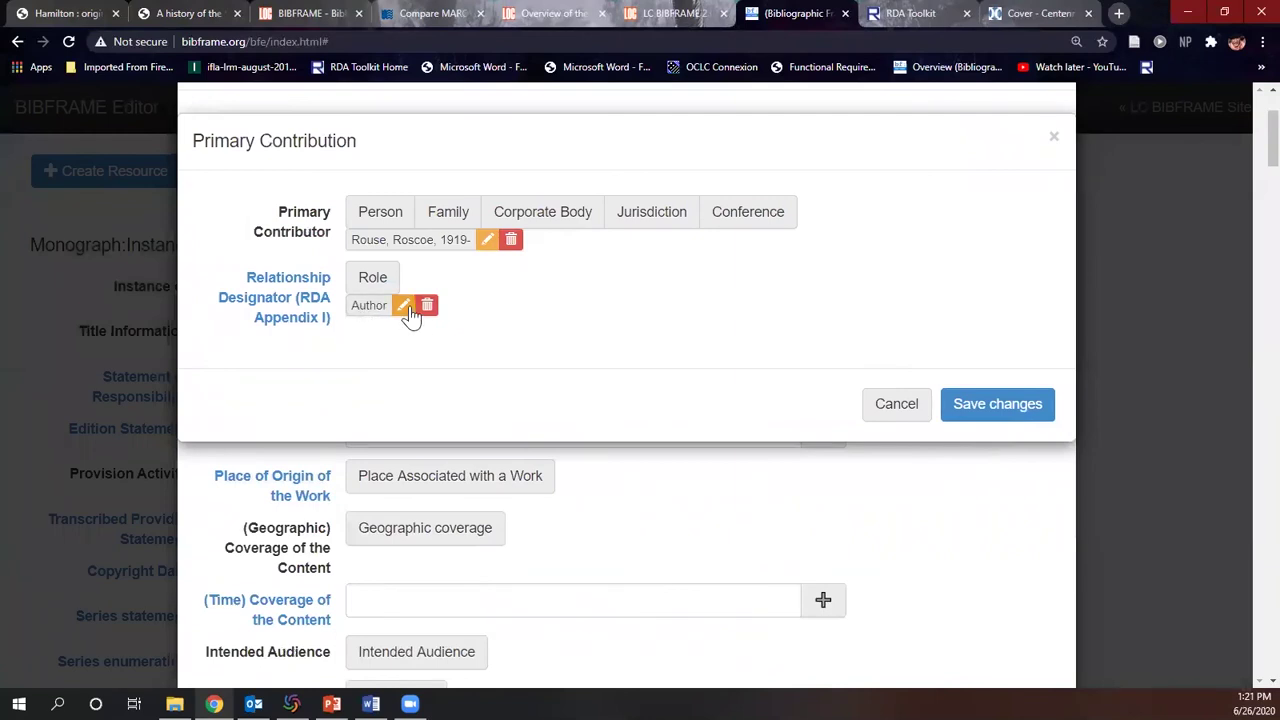
{"action": "left_click", "coordinate": [1022, 410]}
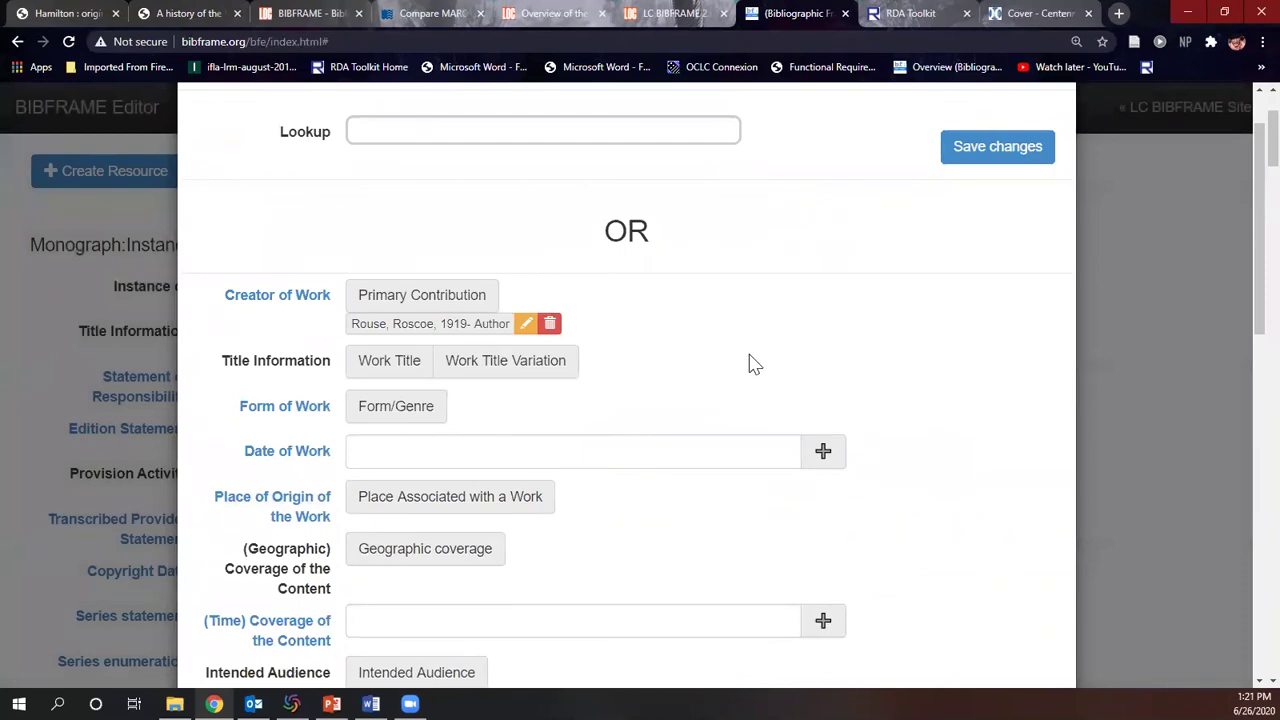
Open the Work Title form, then check the book's title on its WorldCat page and the digital copy's title page
{"action": "left_click", "coordinate": [405, 361]}
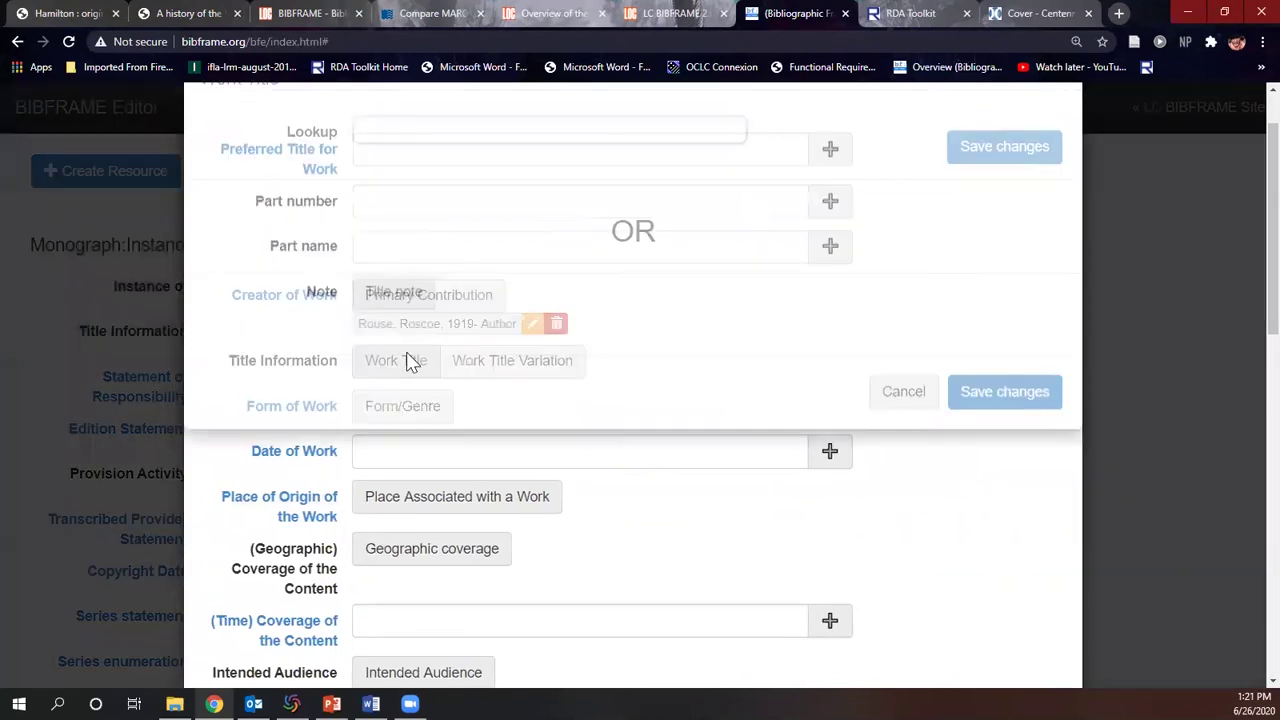
{"action": "left_click", "coordinate": [197, 12]}
{"action": "scroll", "coordinate": [287, 135], "scroll_direction": "up", "scroll_amount": 5}
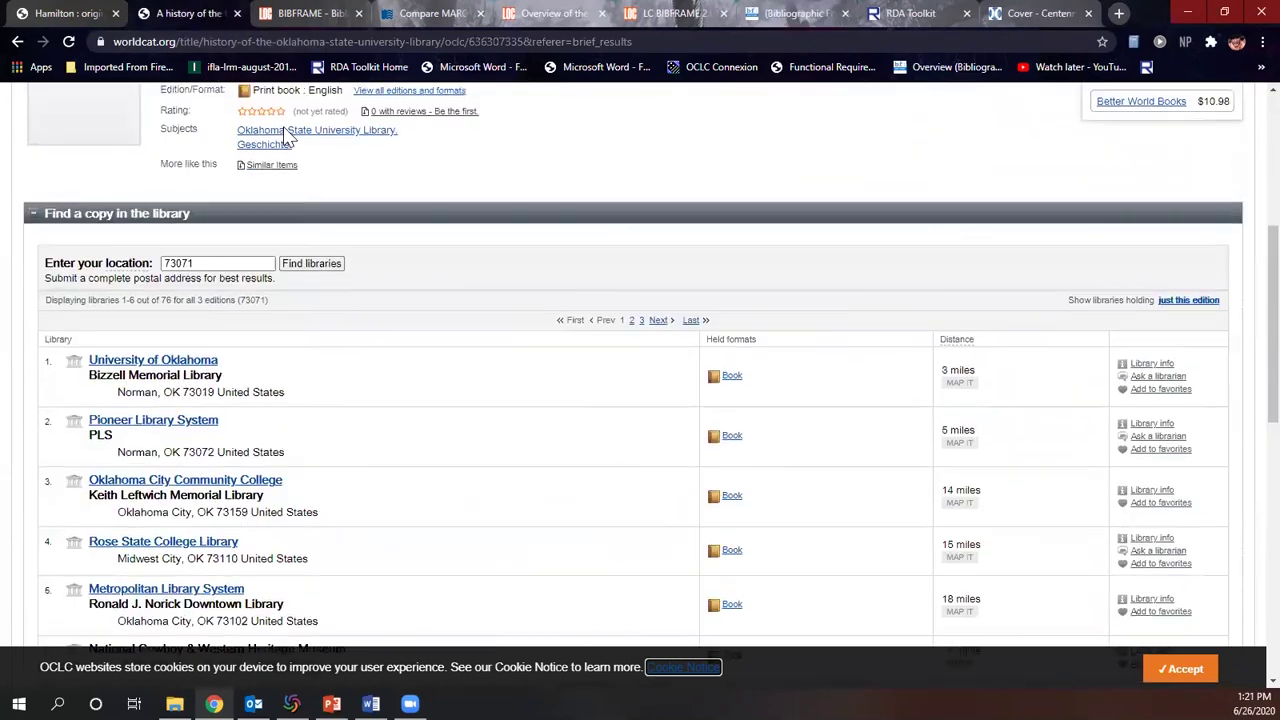
{"action": "scroll", "coordinate": [287, 135], "scroll_direction": "up", "scroll_amount": 5}
{"action": "left_click", "coordinate": [1030, 13]}
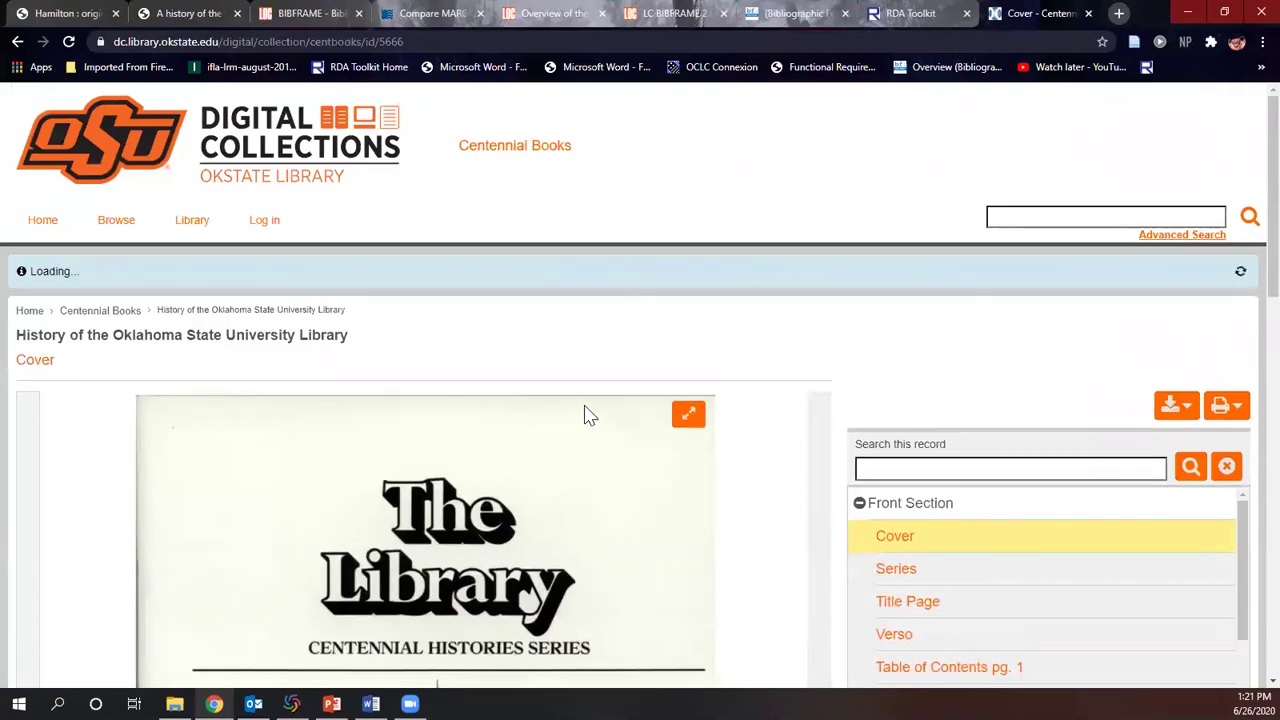
{"action": "scroll", "coordinate": [589, 416], "scroll_direction": "down", "scroll_amount": 2}
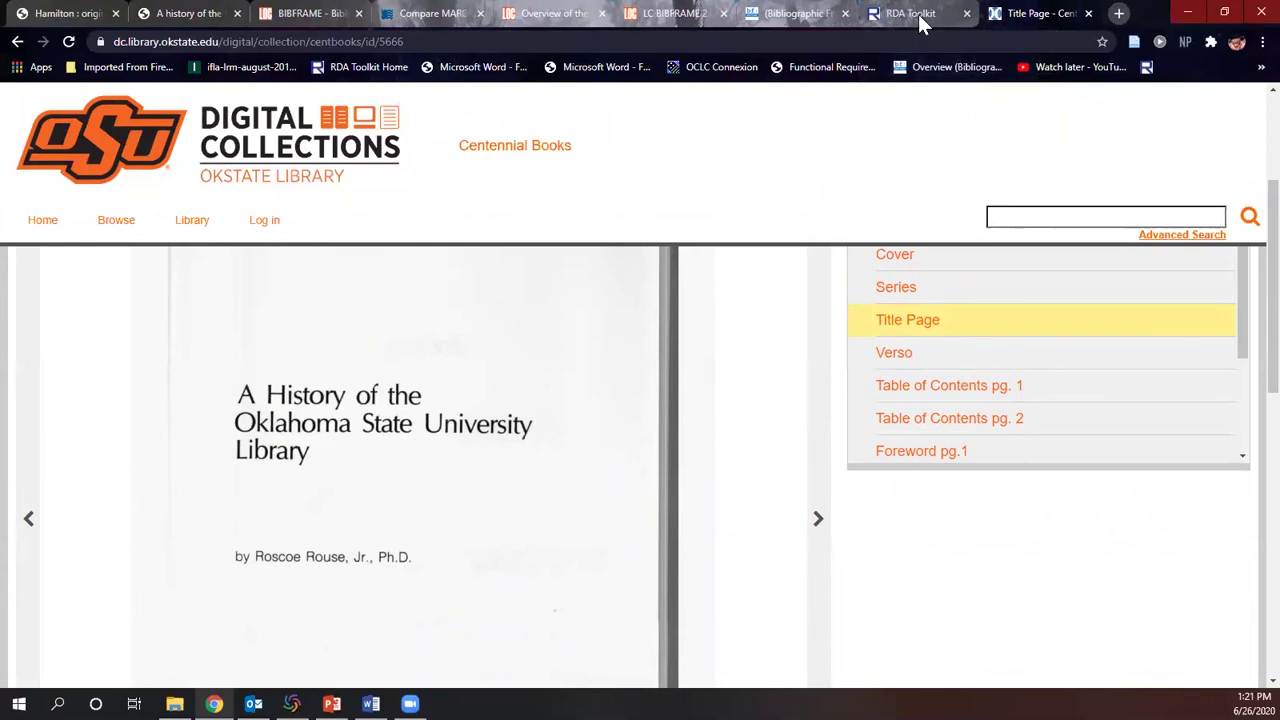
Return to the BIBFRAME Editor and try to save "A history of the Oklahoma State University Library" as the preferred title
{"action": "left_click", "coordinate": [760, 13]}
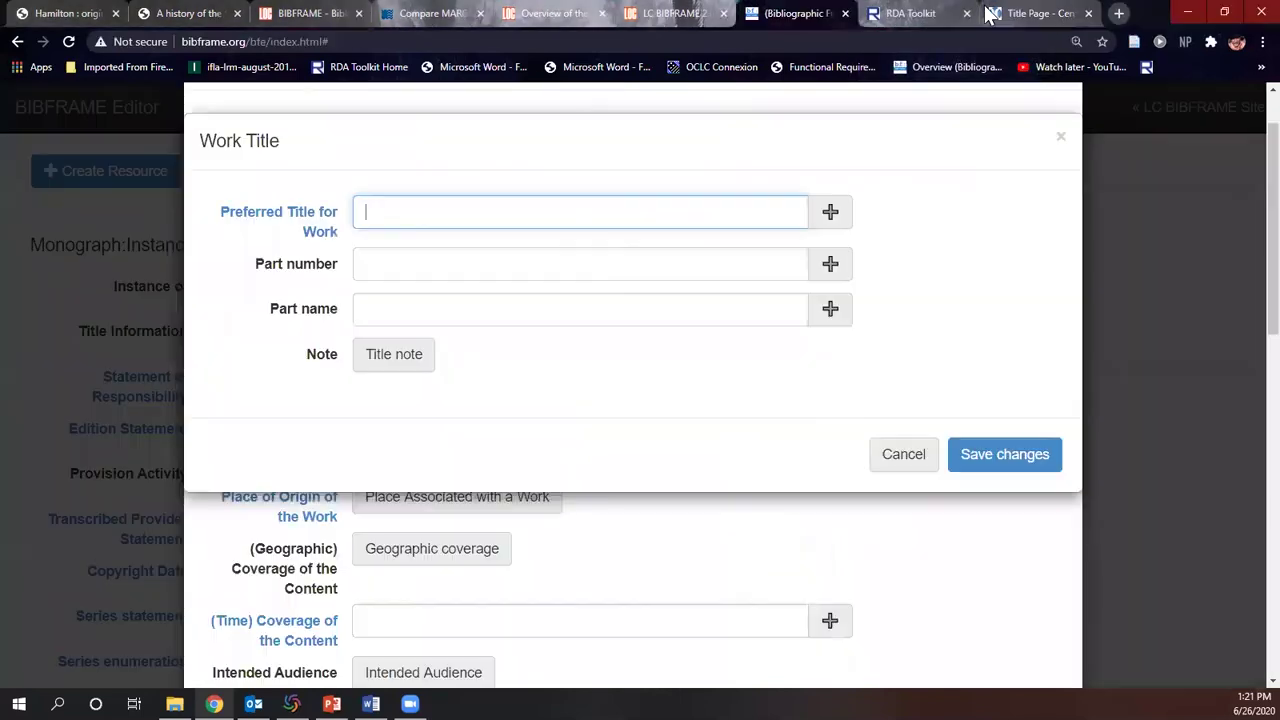
{"action": "left_click", "coordinate": [411, 211]}
{"action": "type", "text": "A history of the Oklahoma"}
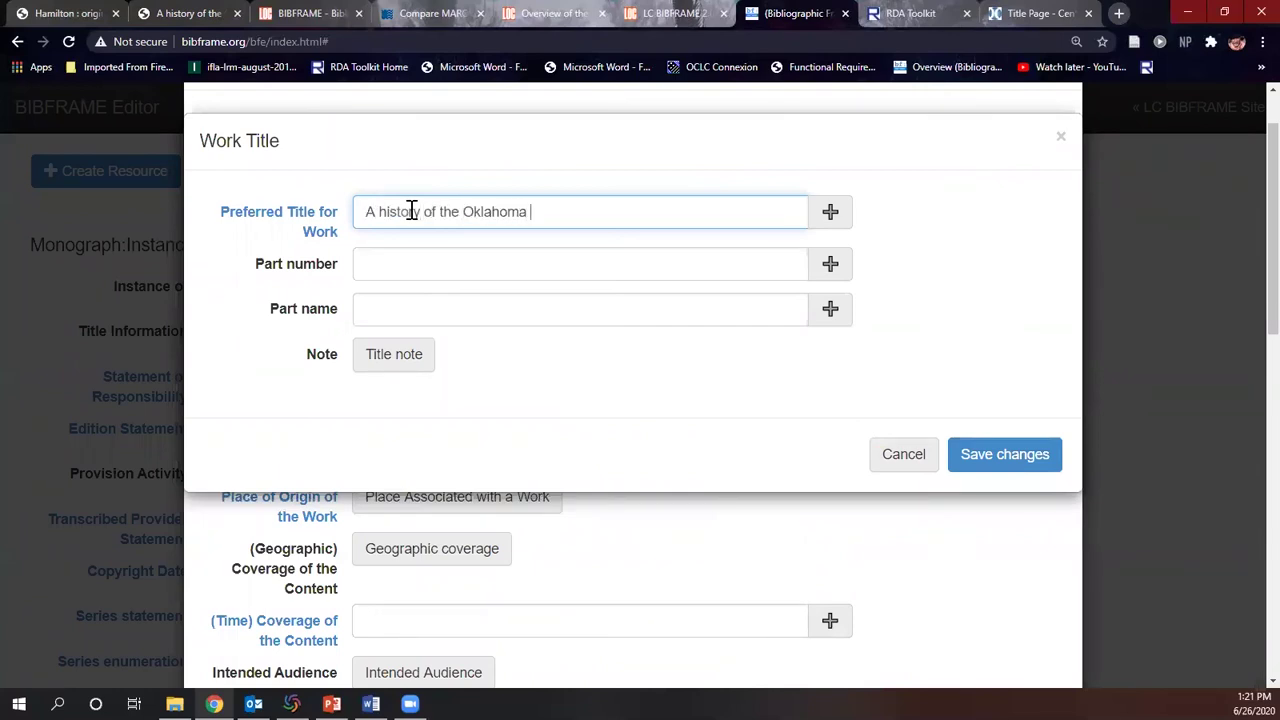
{"action": "type", "text": " State University Library"}
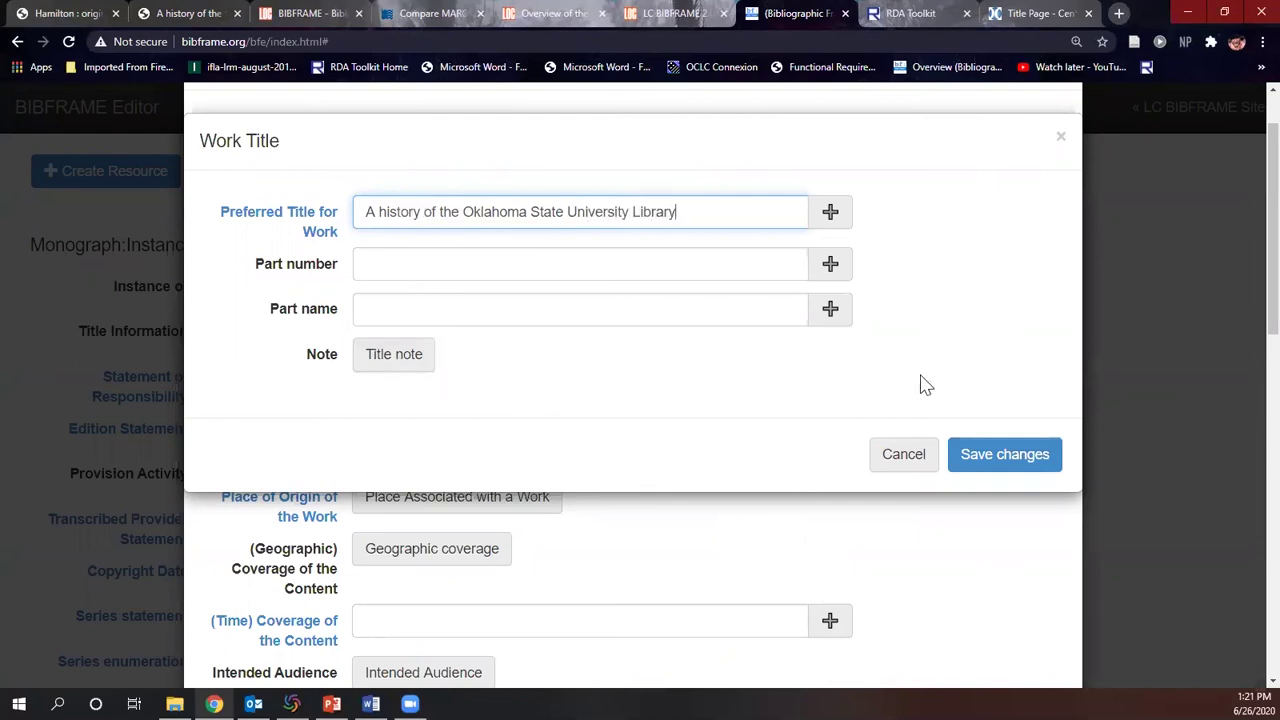
{"action": "left_click", "coordinate": [1021, 456]}
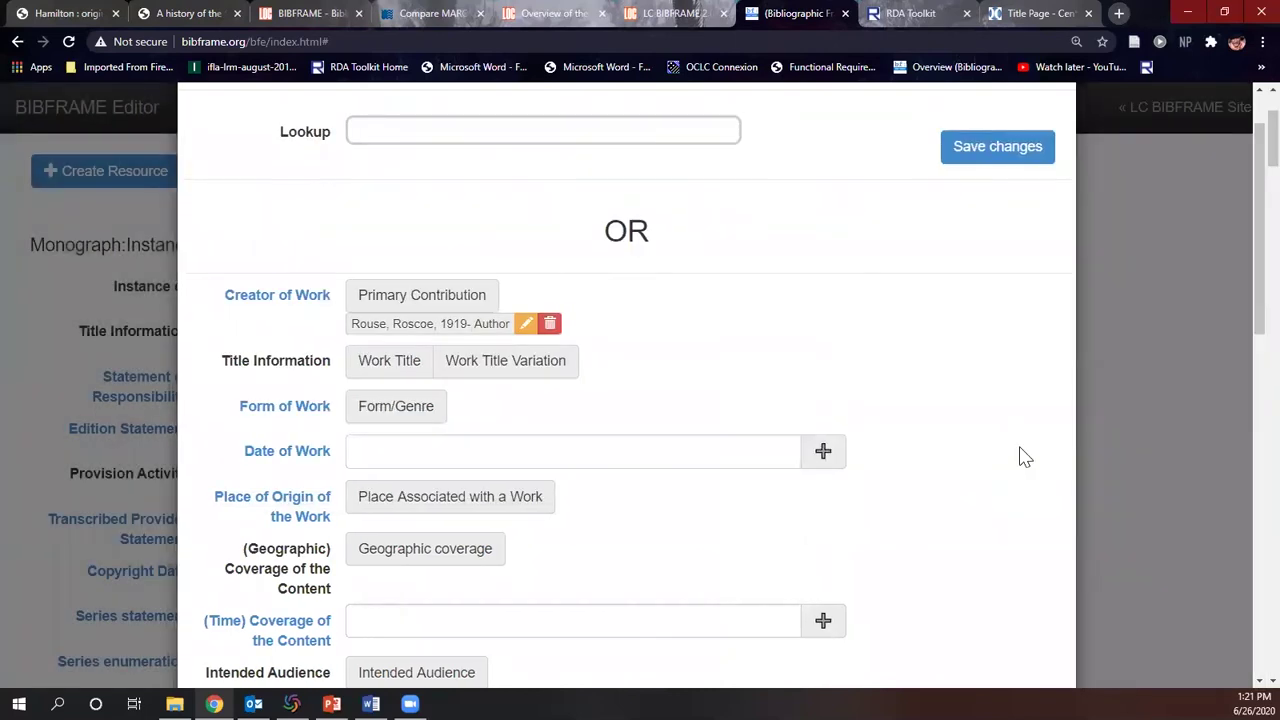
Add "A history of the Oklahoma State University Library" as the Work's preferred title and save the Work Title form
{"action": "left_click", "coordinate": [403, 366]}
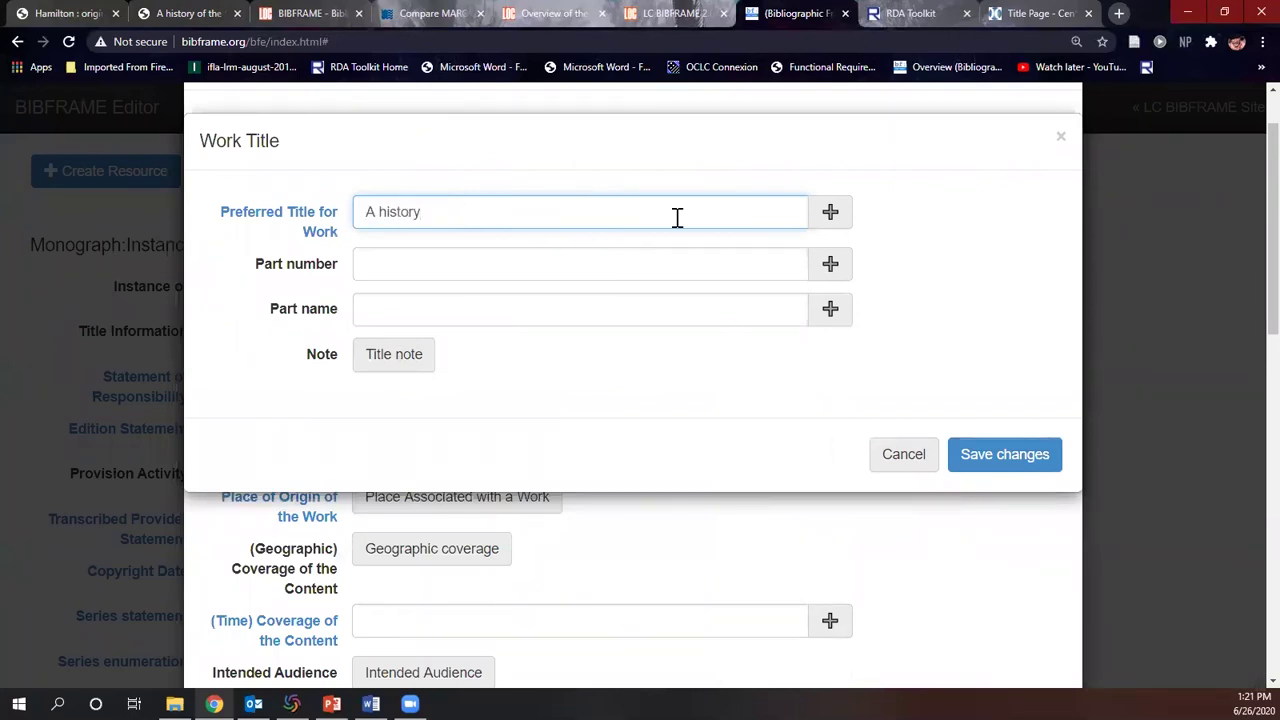
{"action": "type", "text": "A history of the Oklahoma State University Library"}
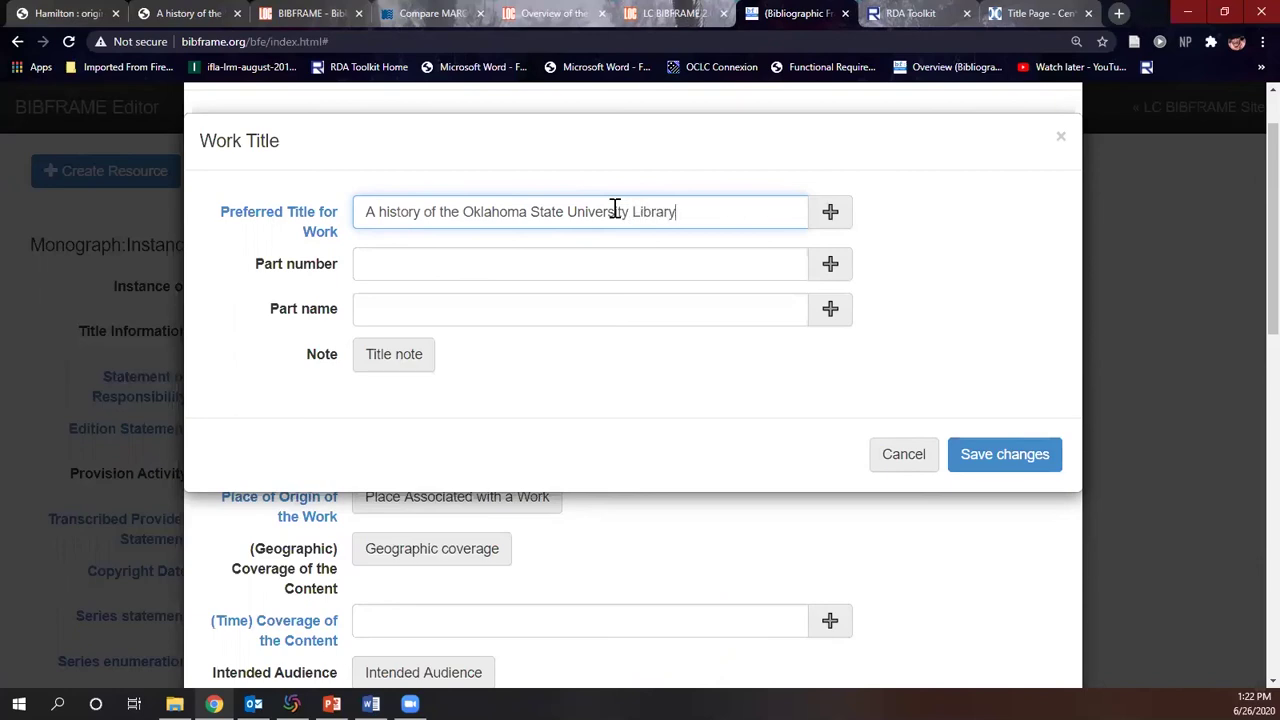
{"action": "left_click", "coordinate": [830, 212]}
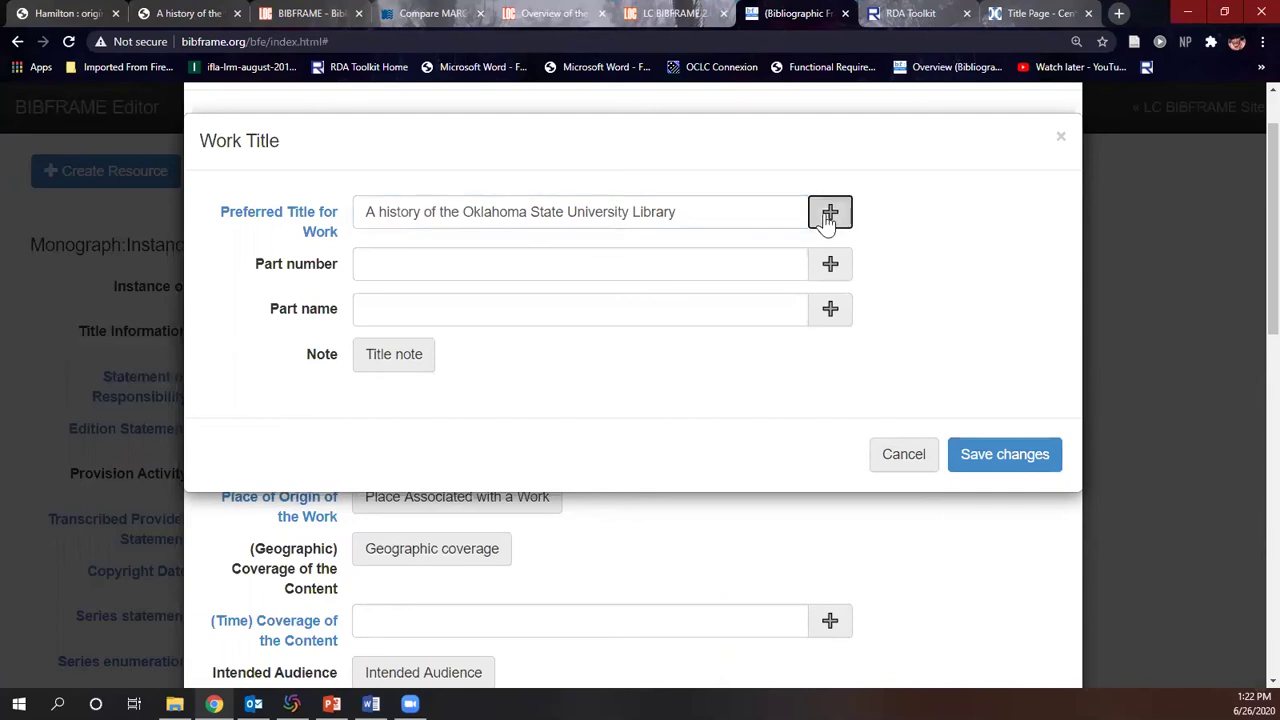
{"action": "left_click", "coordinate": [962, 470]}
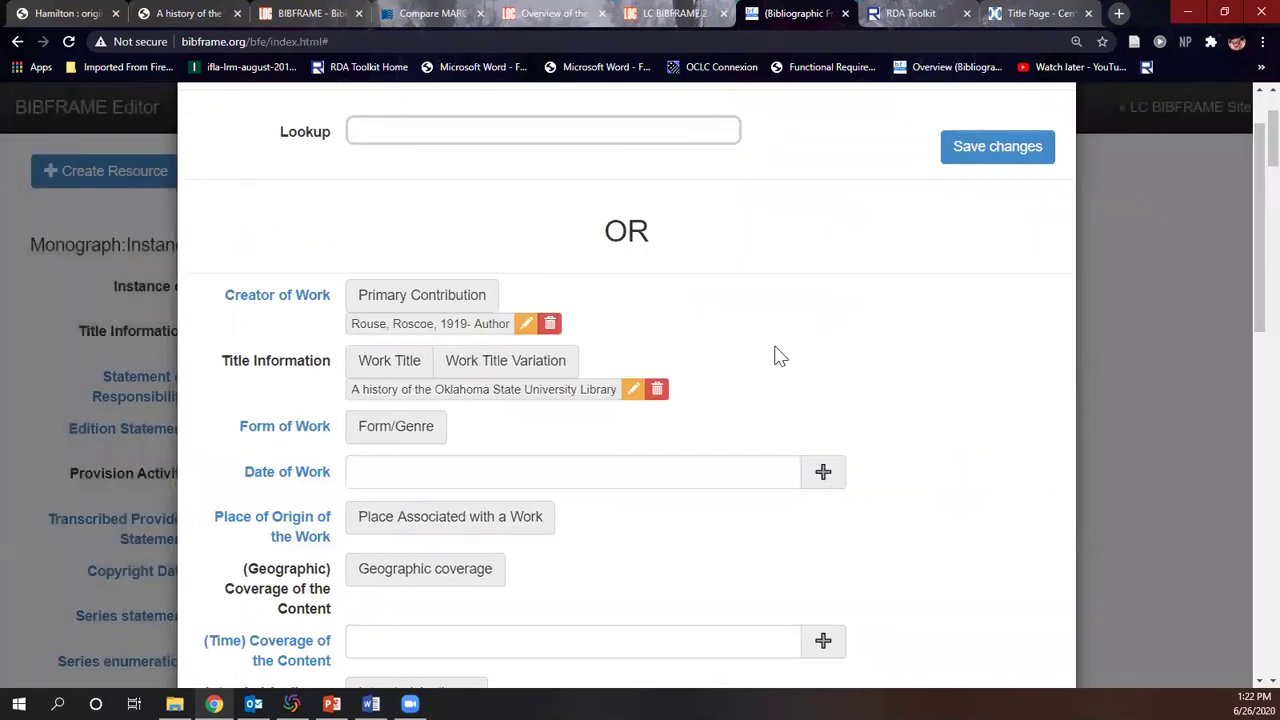
Add 1992 as the Date of Work
{"action": "scroll", "coordinate": [778, 355], "scroll_direction": "down", "scroll_amount": 1}
{"action": "scroll", "coordinate": [778, 355], "scroll_direction": "down", "scroll_amount": 2}
{"action": "left_click", "coordinate": [554, 231]}
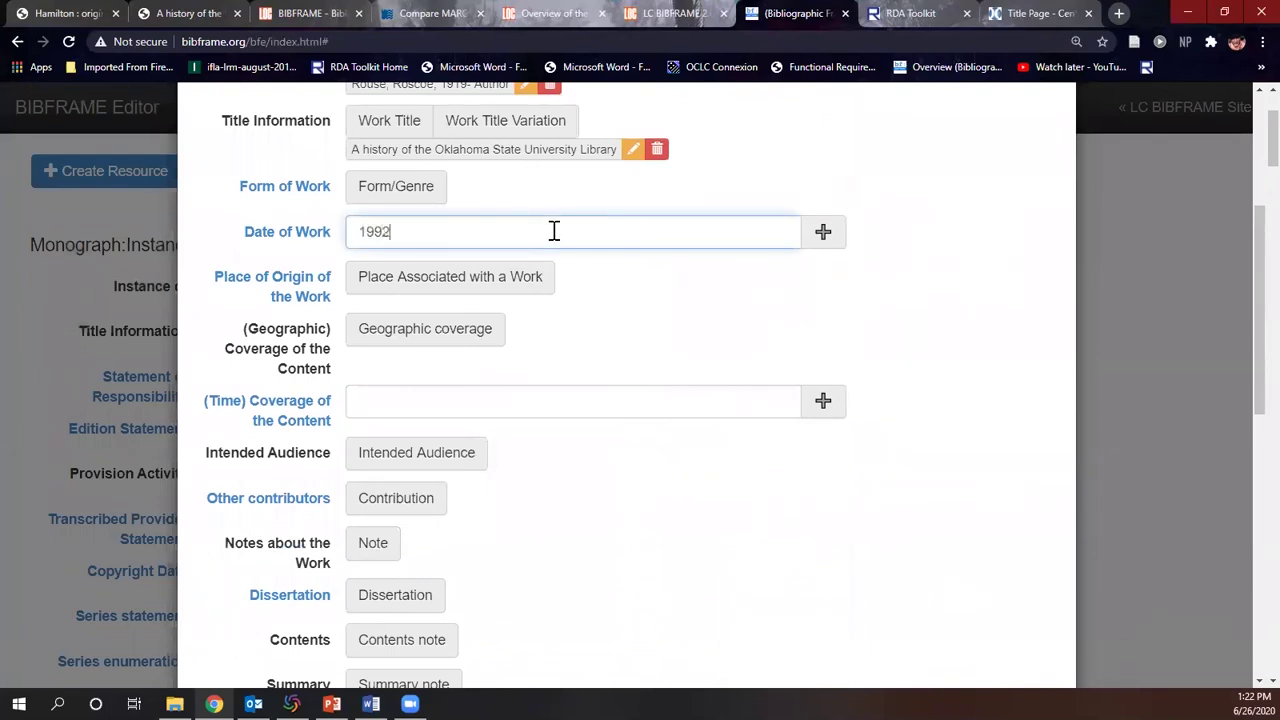
{"action": "left_click", "coordinate": [826, 242]}
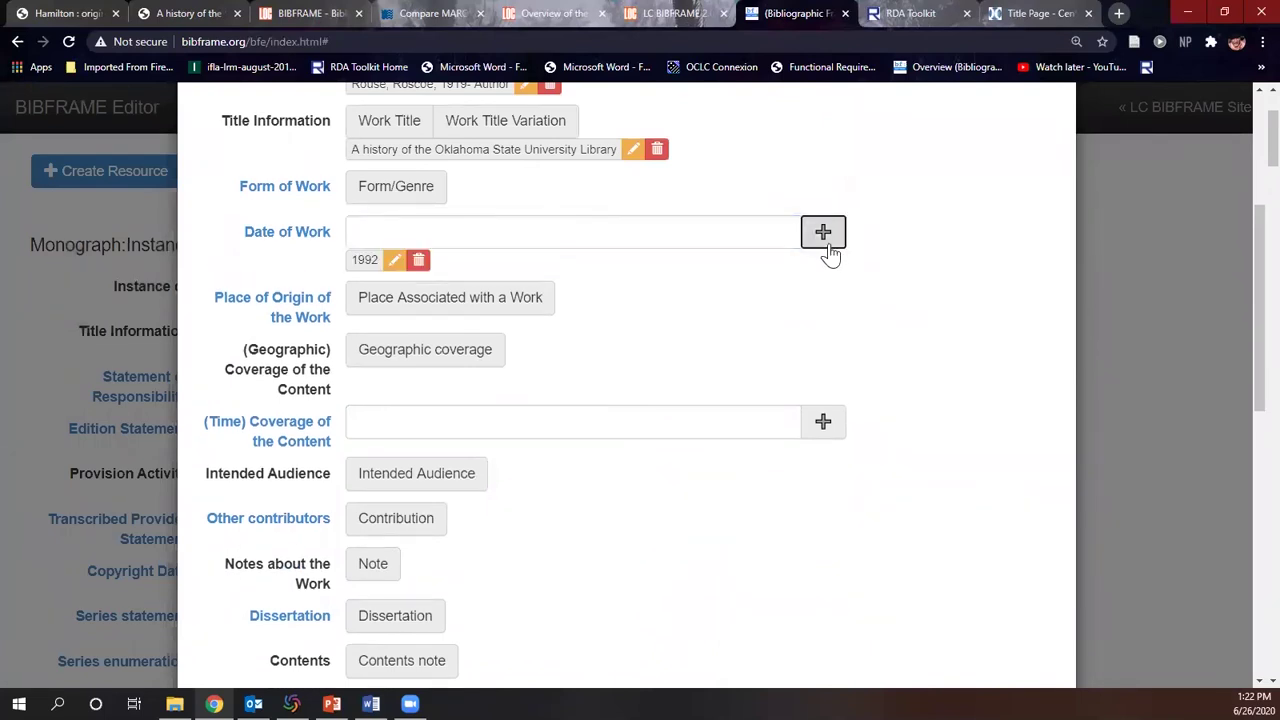
Open the Subject components form for the Work and look up "Oklahoma State University Library"
{"action": "scroll", "coordinate": [773, 278], "scroll_direction": "down", "scroll_amount": 1}
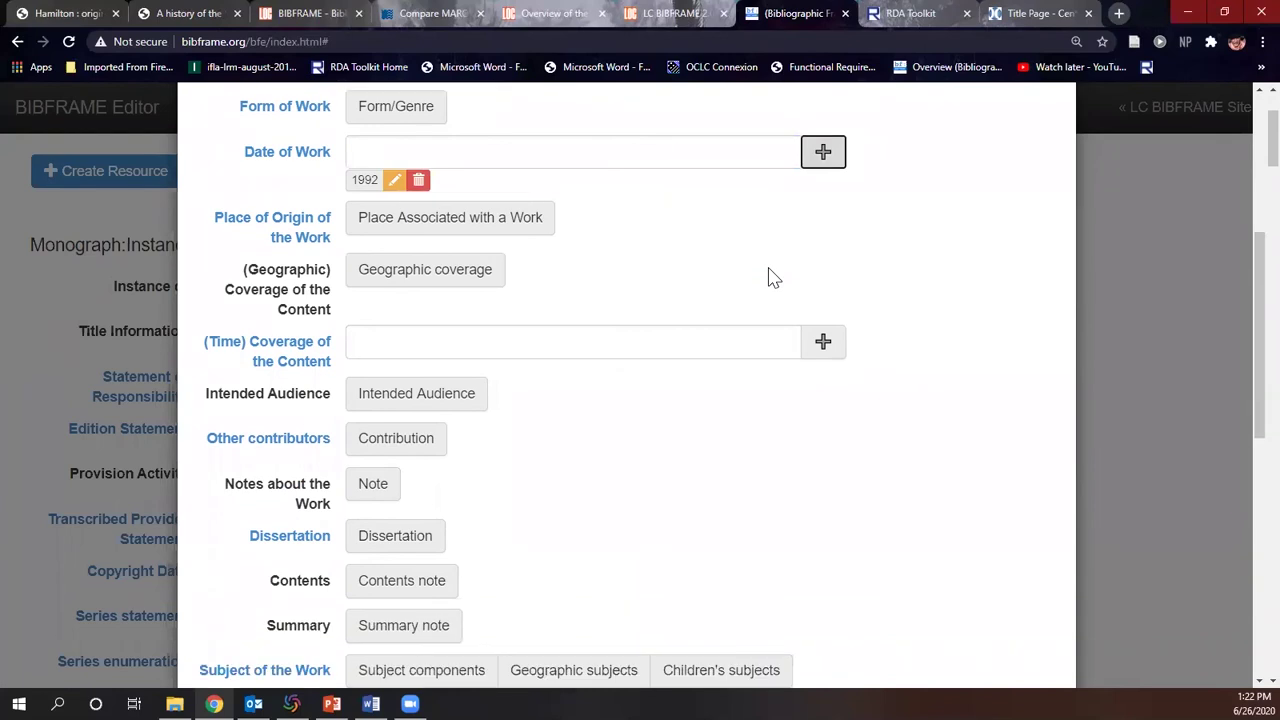
{"action": "scroll", "coordinate": [552, 250], "scroll_direction": "down", "scroll_amount": 1}
{"action": "scroll", "coordinate": [552, 250], "scroll_direction": "down", "scroll_amount": 5}
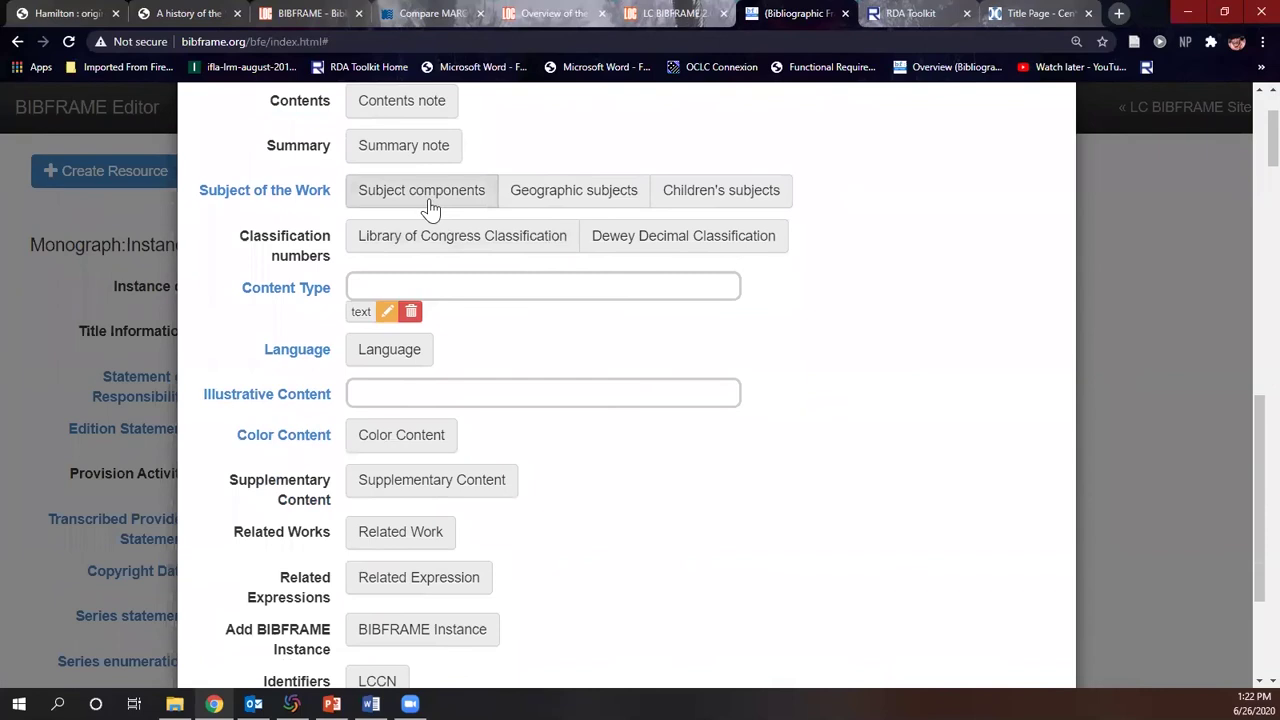
{"action": "left_click", "coordinate": [430, 206]}
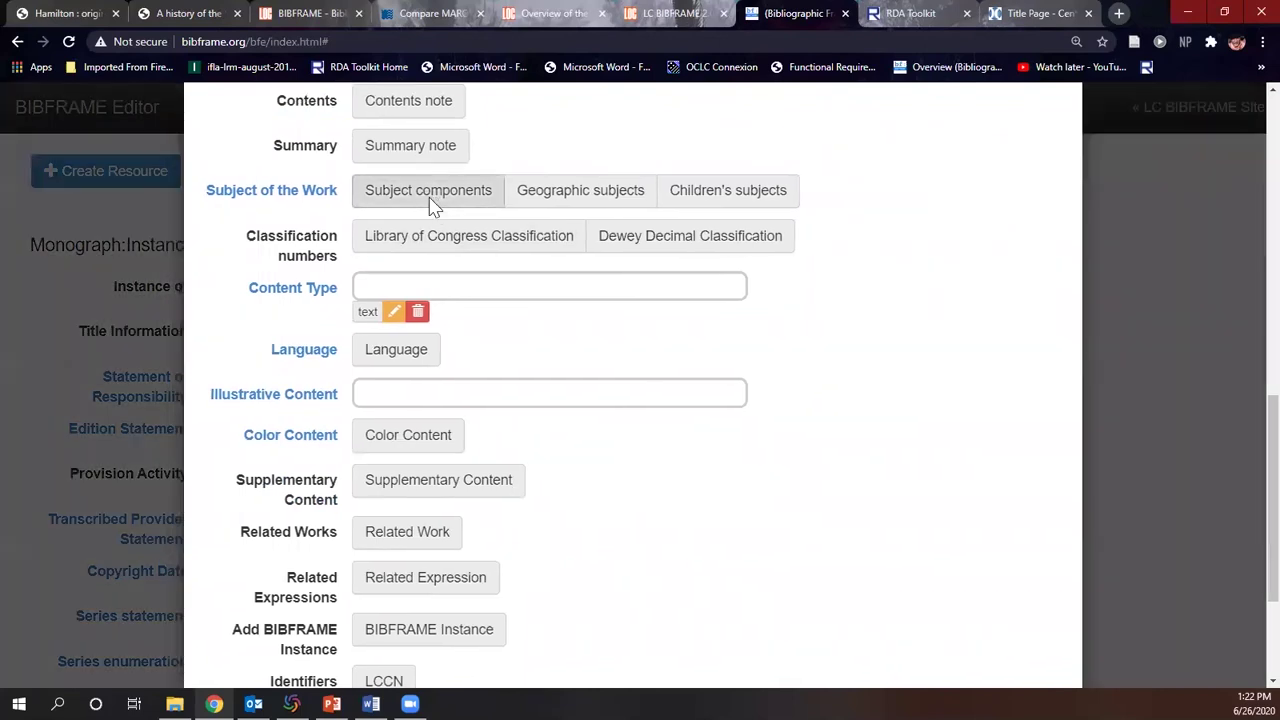
{"action": "left_click", "coordinate": [526, 219]}
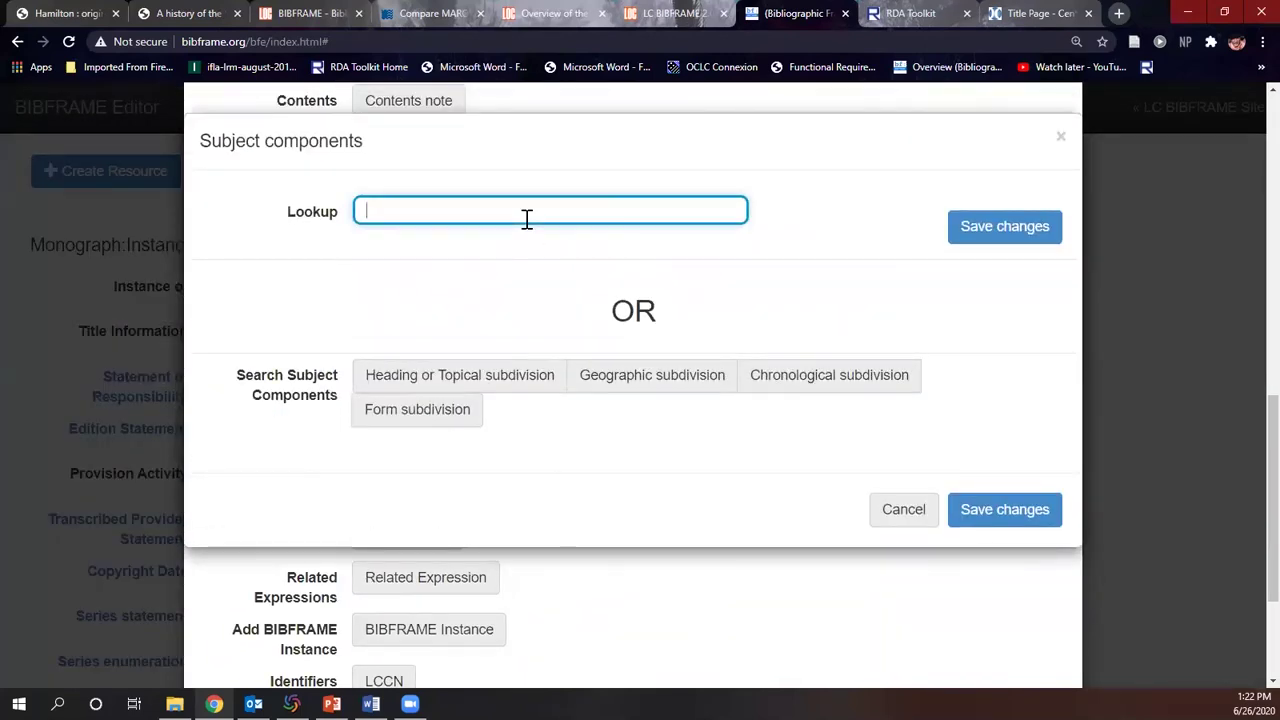
{"action": "type", "text": "Oklahoma State University Librar"}
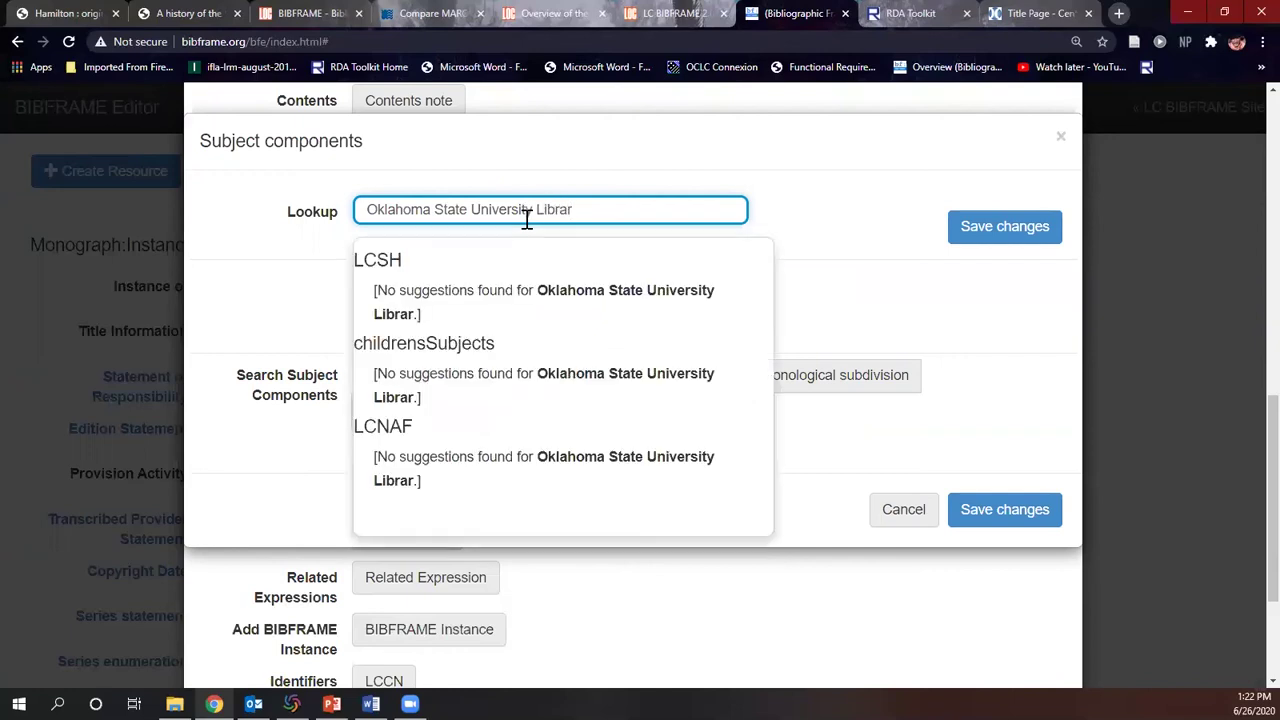
{"action": "type", "text": "y"}
Look up "Oklahoma State University. Libraries" in the Subject components form
{"action": "key", "text": "BackSpace"}
{"action": "key", "text": "BackSpace"}
{"action": "key", "text": "BackSpace"}
{"action": "key", "text": "BackSpace"}
{"action": "key", "text": "BackSpace"}
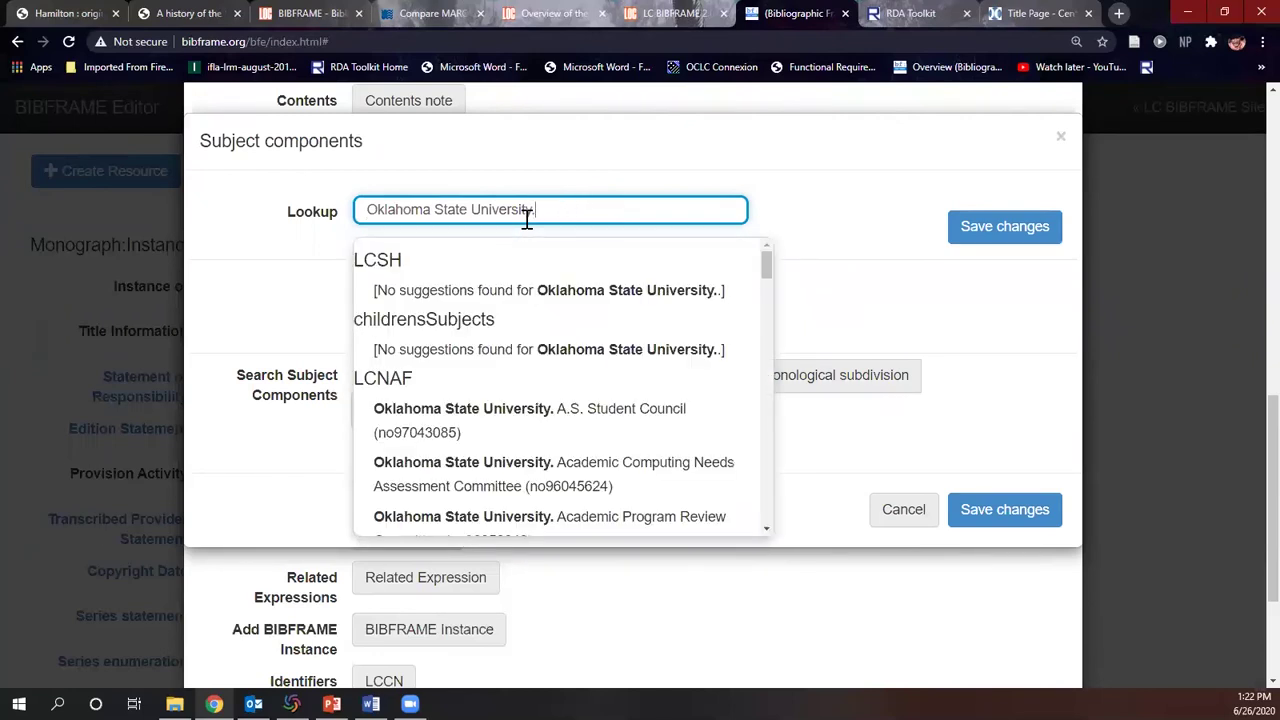
{"action": "type", "text": "Libraries"}
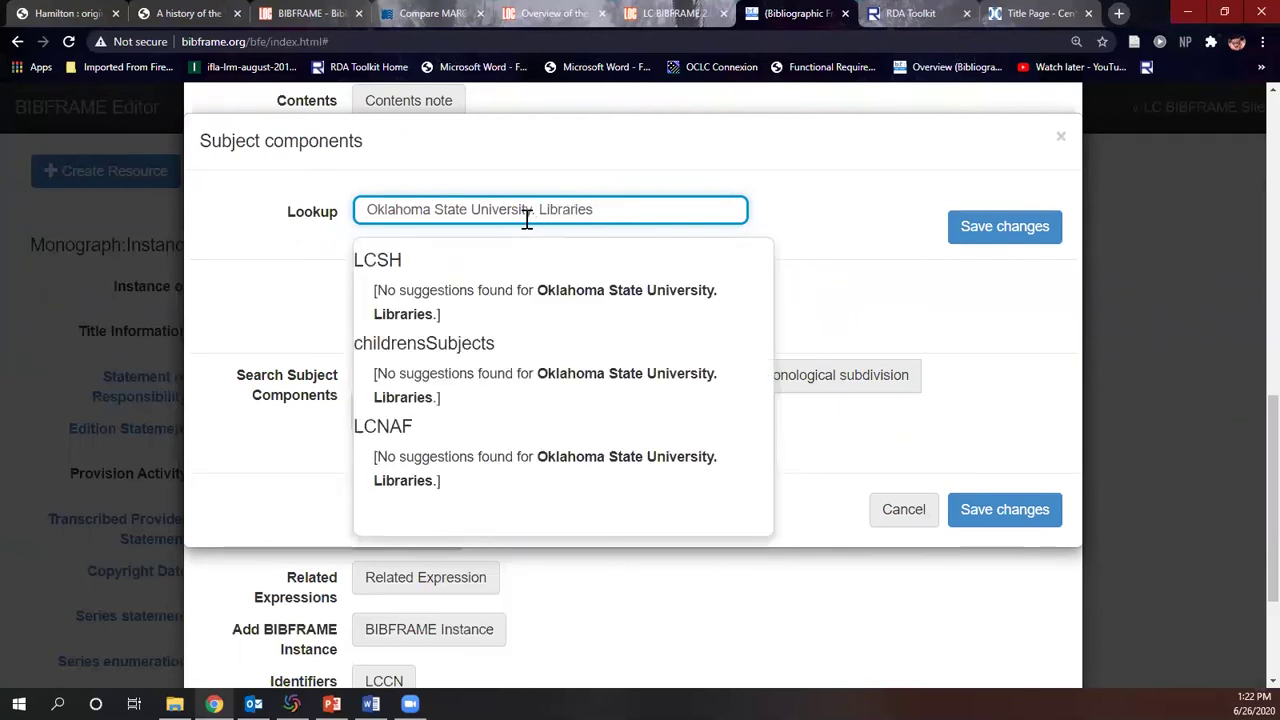
Browse the subject lookup suggestions for "Oklahoma State University." and try the lookup "Oklahoma State University. edmon"
{"action": "key", "text": "BackSpace"}
{"action": "key", "text": "BackSpace"}
{"action": "key", "text": "BackSpace"}
{"action": "key", "text": "BackSpace"}
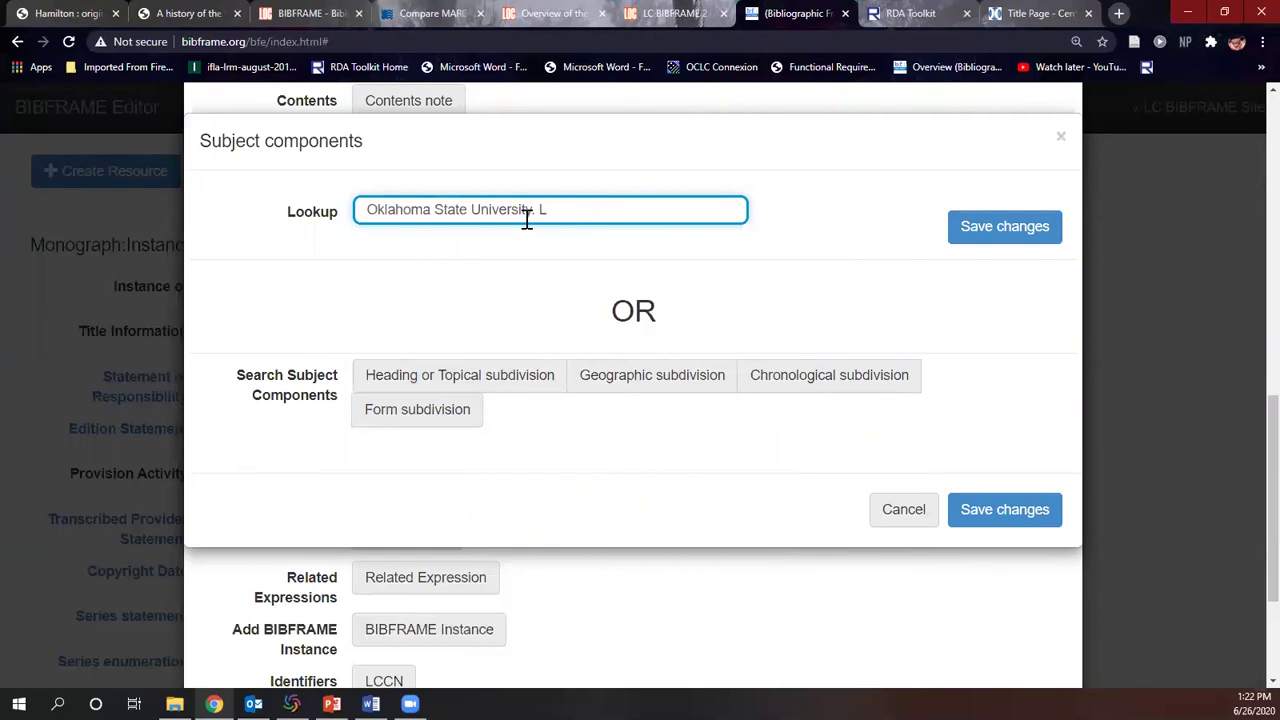
{"action": "key", "text": "BackSpace"}
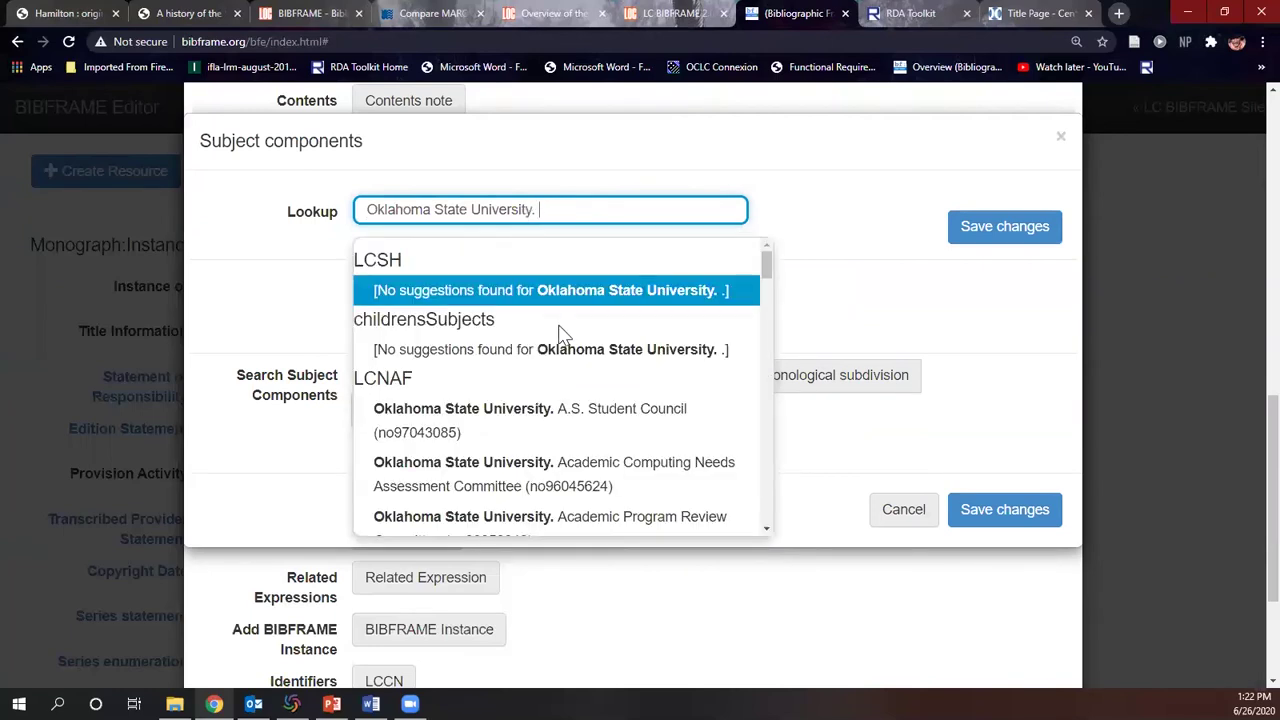
{"action": "scroll", "coordinate": [588, 365], "scroll_direction": "down", "scroll_amount": 5}
{"action": "scroll", "coordinate": [588, 366], "scroll_direction": "down", "scroll_amount": 10}
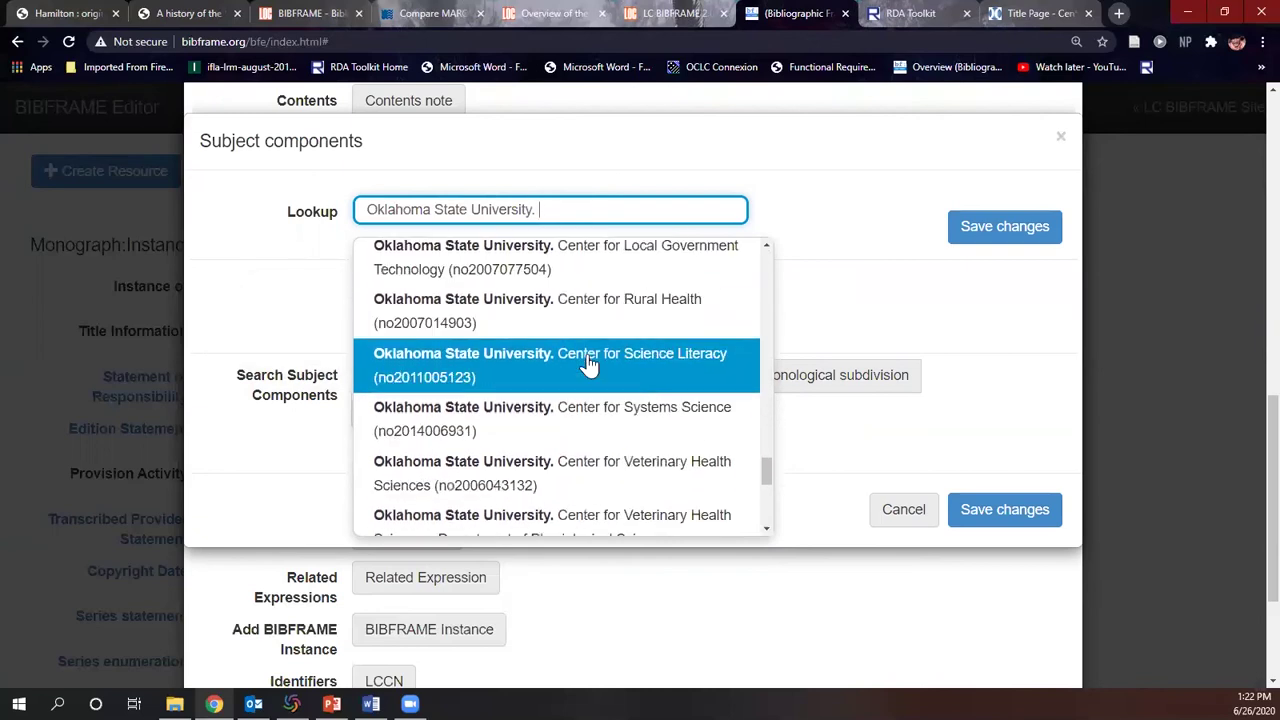
{"action": "scroll", "coordinate": [588, 366], "scroll_direction": "down", "scroll_amount": 3}
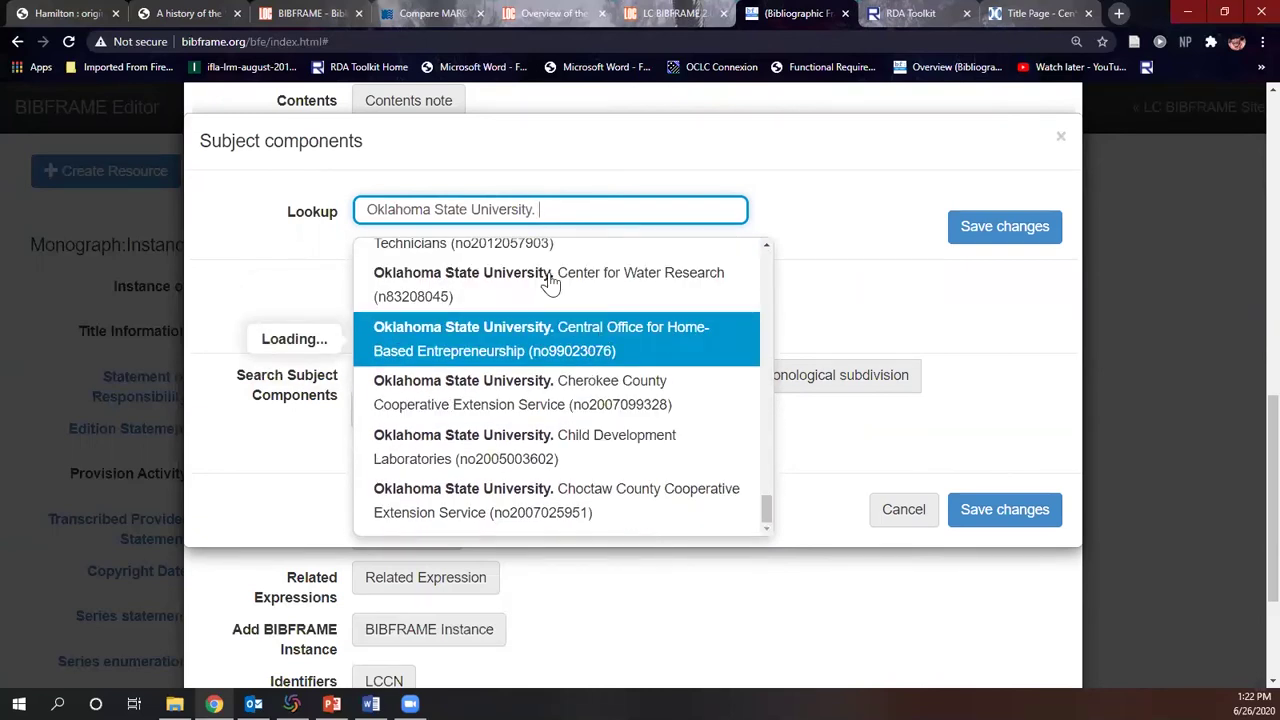
{"action": "scroll", "coordinate": [551, 285], "scroll_direction": "up", "scroll_amount": 1}
{"action": "type", "text": "edmon"}
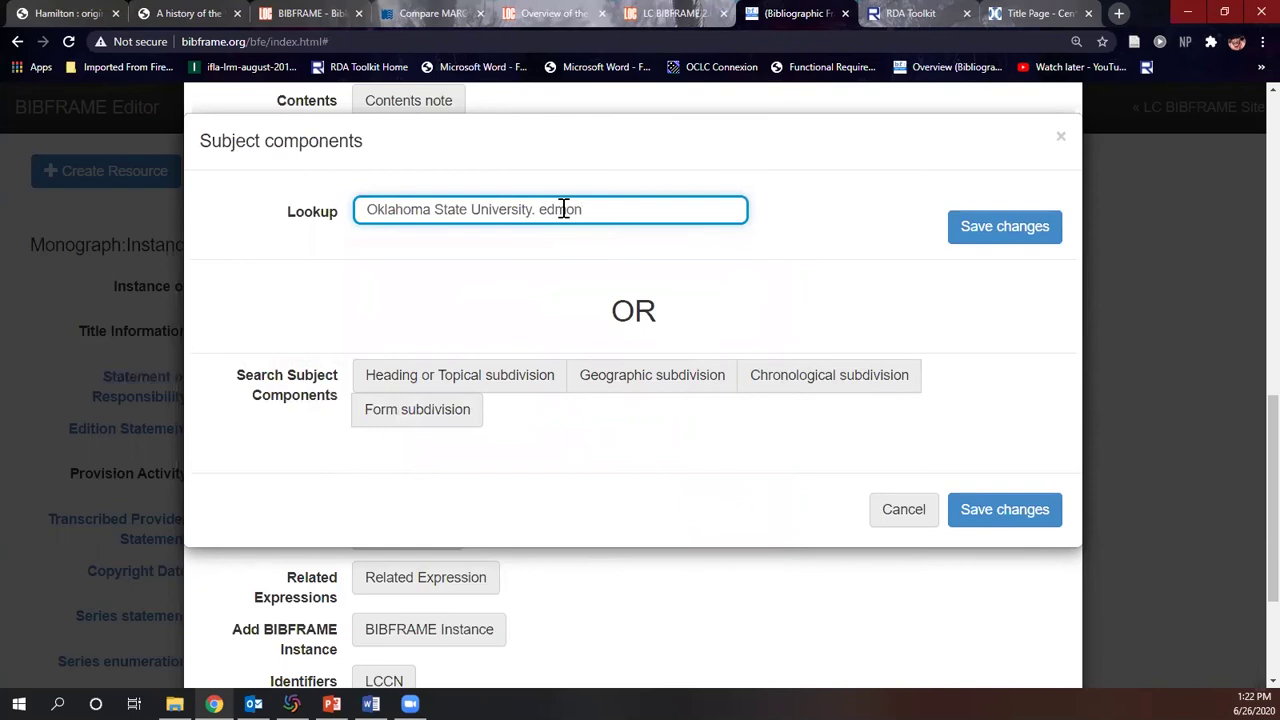
{"action": "key", "text": "BackSpace"}
{"action": "key", "text": "BackSpace"}
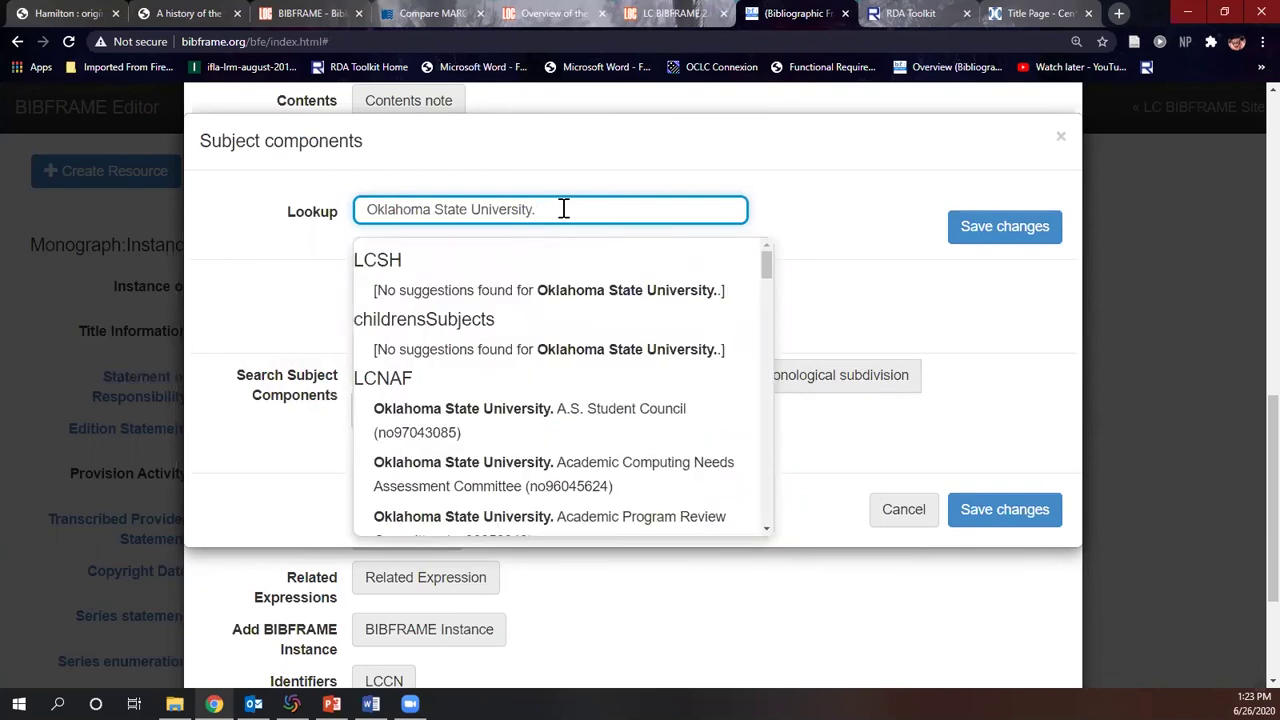
Add "Oklahoma State University. Academic Computing Needs Assessment Committee" as the Work's subject and save the Subject components form
{"action": "key", "text": "Down"}
{"action": "key", "text": "Down"}
{"action": "key", "text": "Down"}
{"action": "key", "text": "Down"}
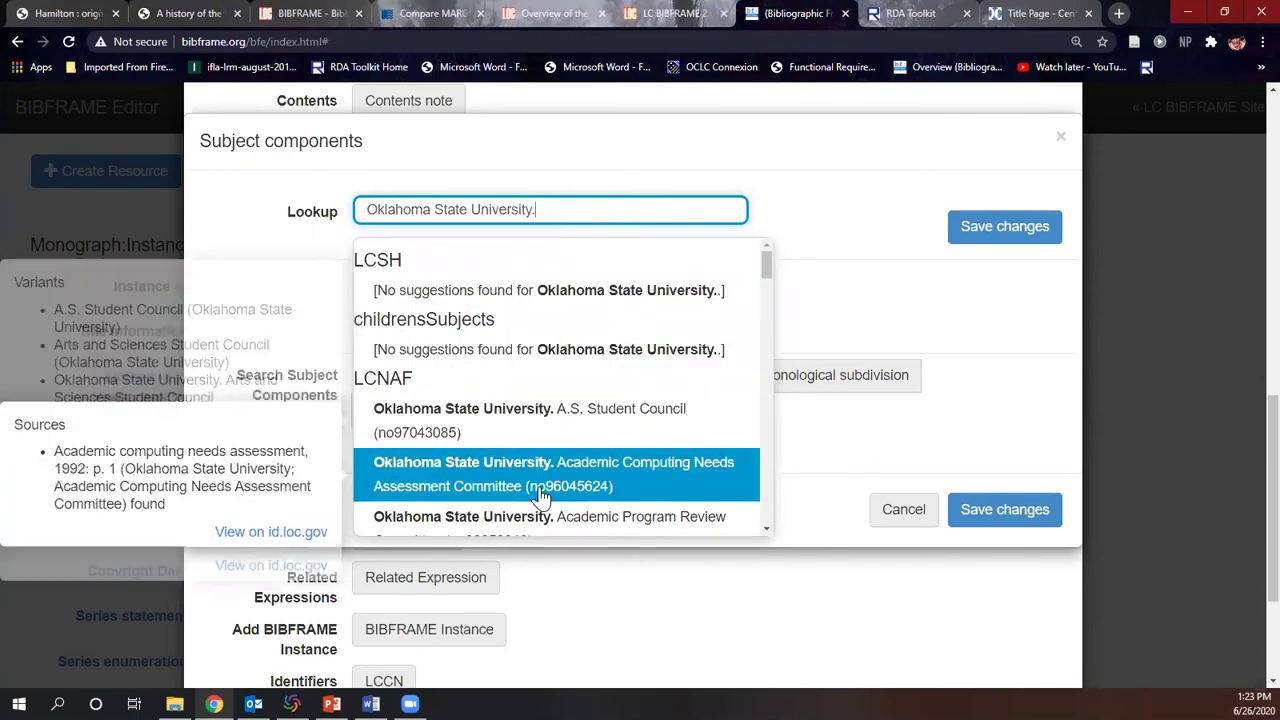
{"action": "left_click", "coordinate": [538, 488]}
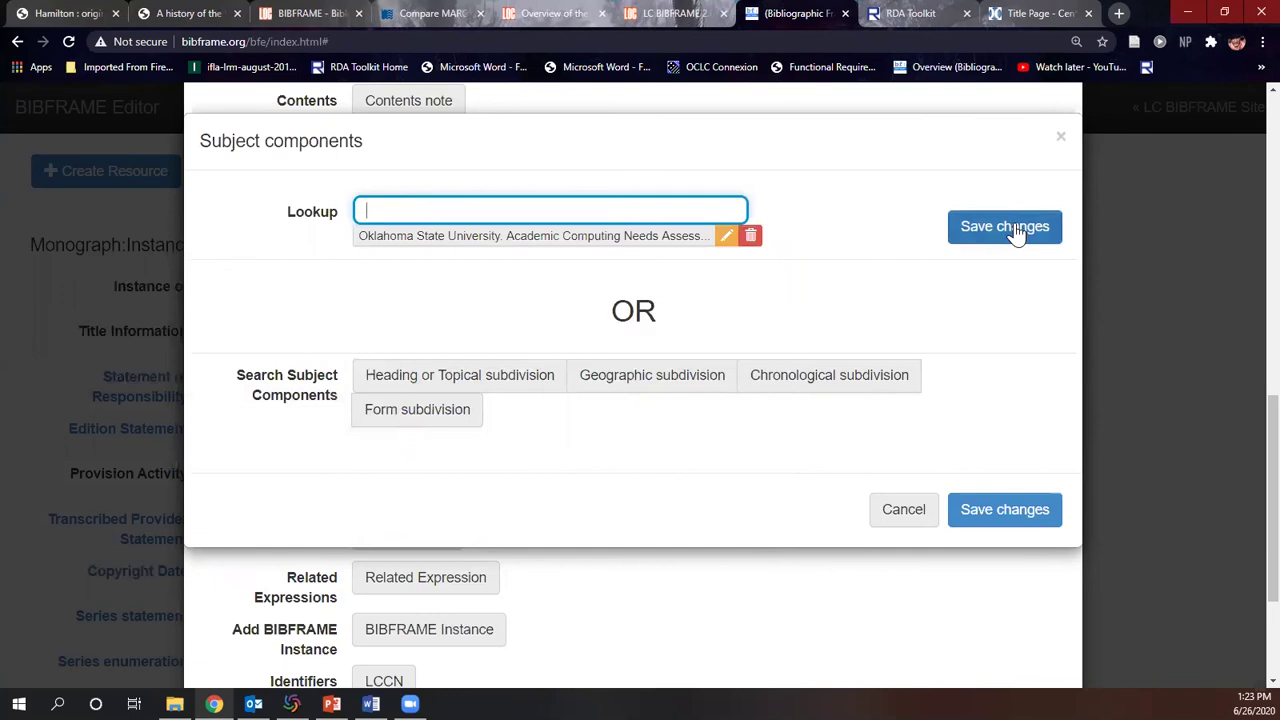
{"action": "left_click", "coordinate": [1010, 230]}
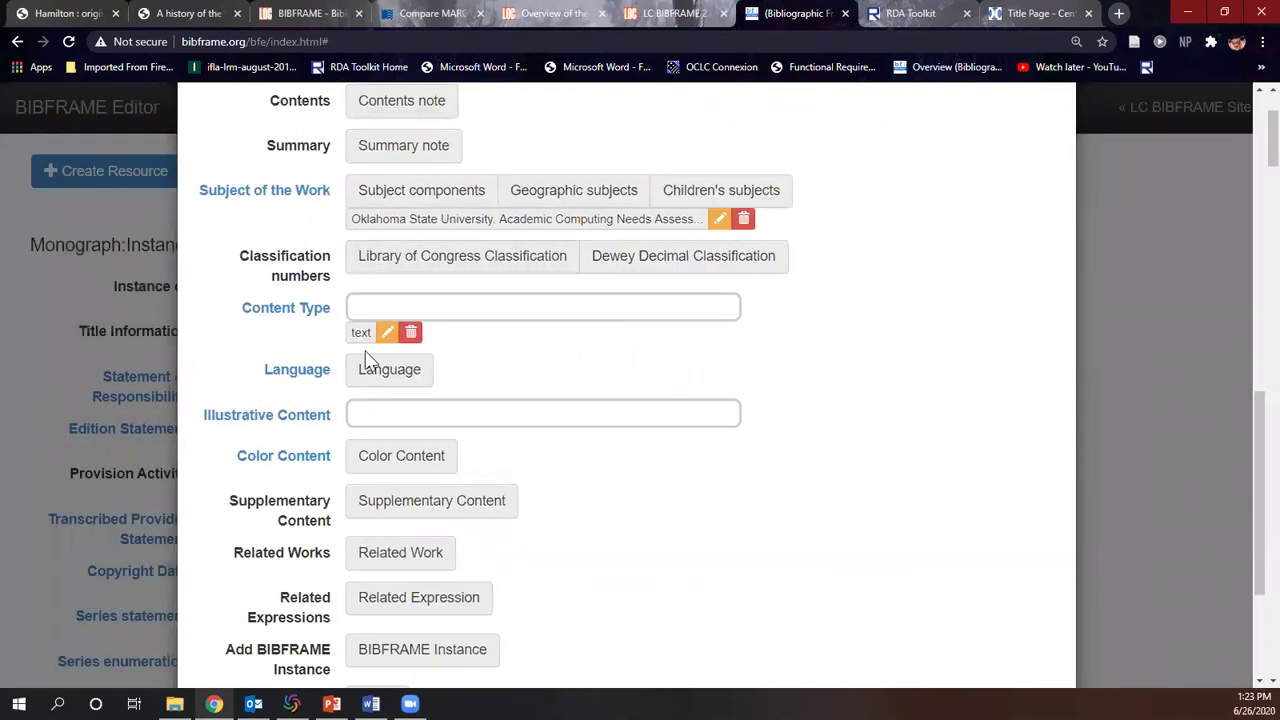
Try to add "english" as the Work's language, and save the Work form to return to the Monograph Instance
{"action": "left_click", "coordinate": [366, 372]}
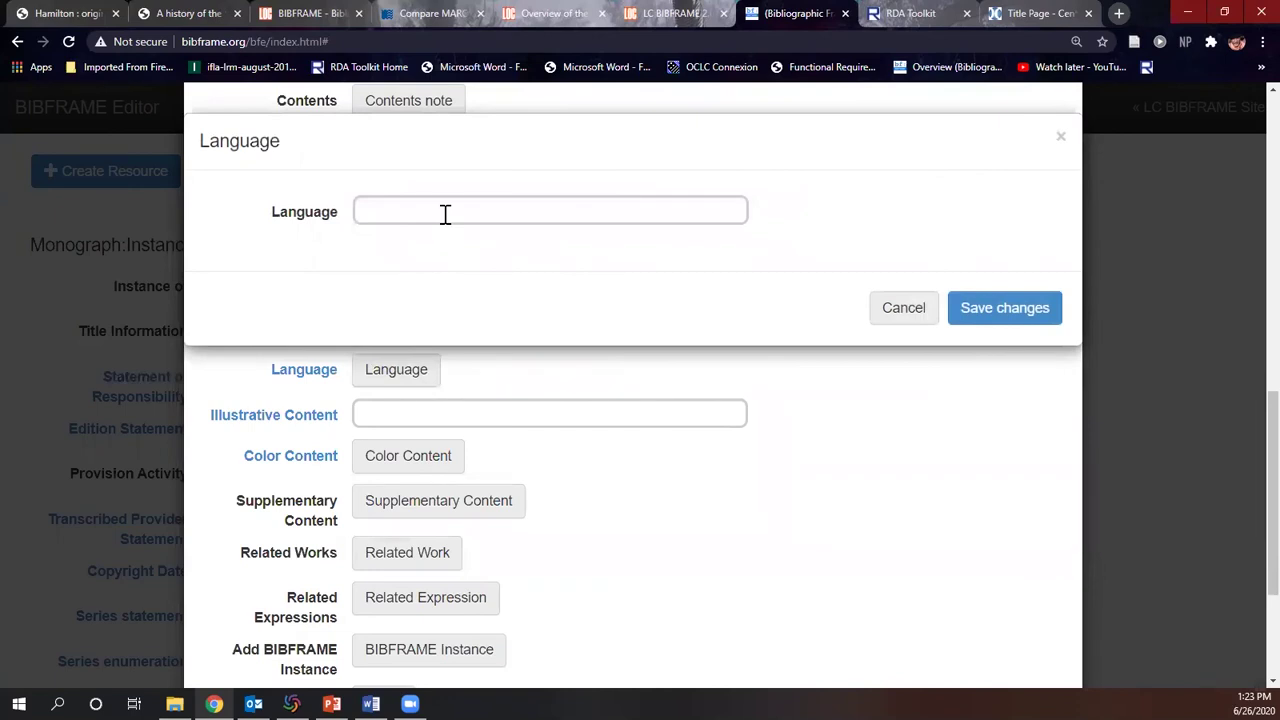
{"action": "left_click", "coordinate": [445, 214]}
{"action": "type", "text": "englishj"}
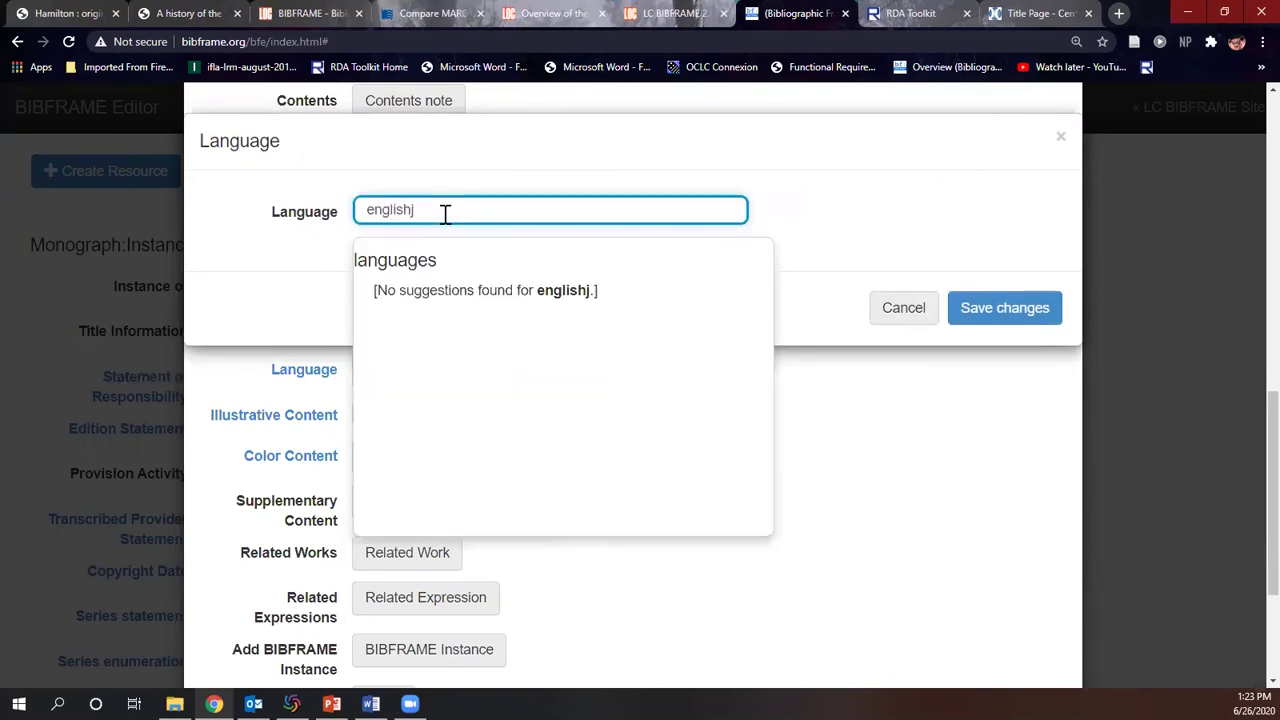
{"action": "key", "text": "BackSpace"}
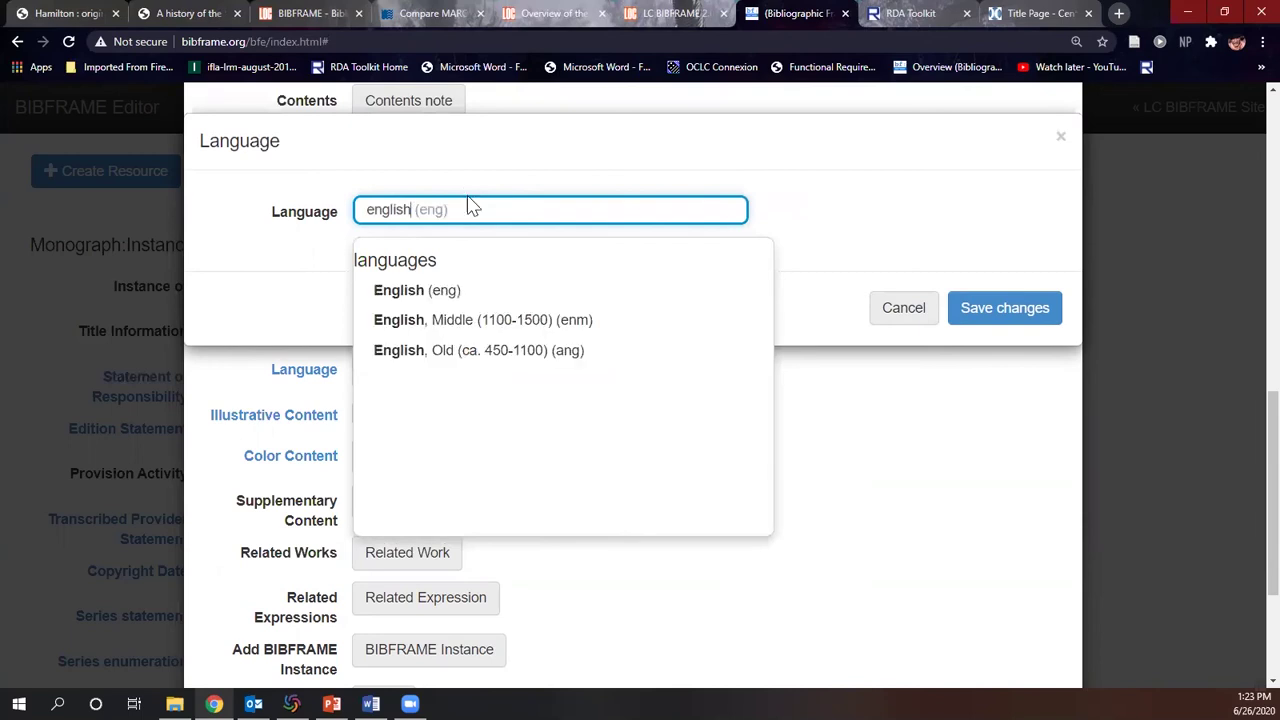
{"action": "left_click", "coordinate": [994, 318]}
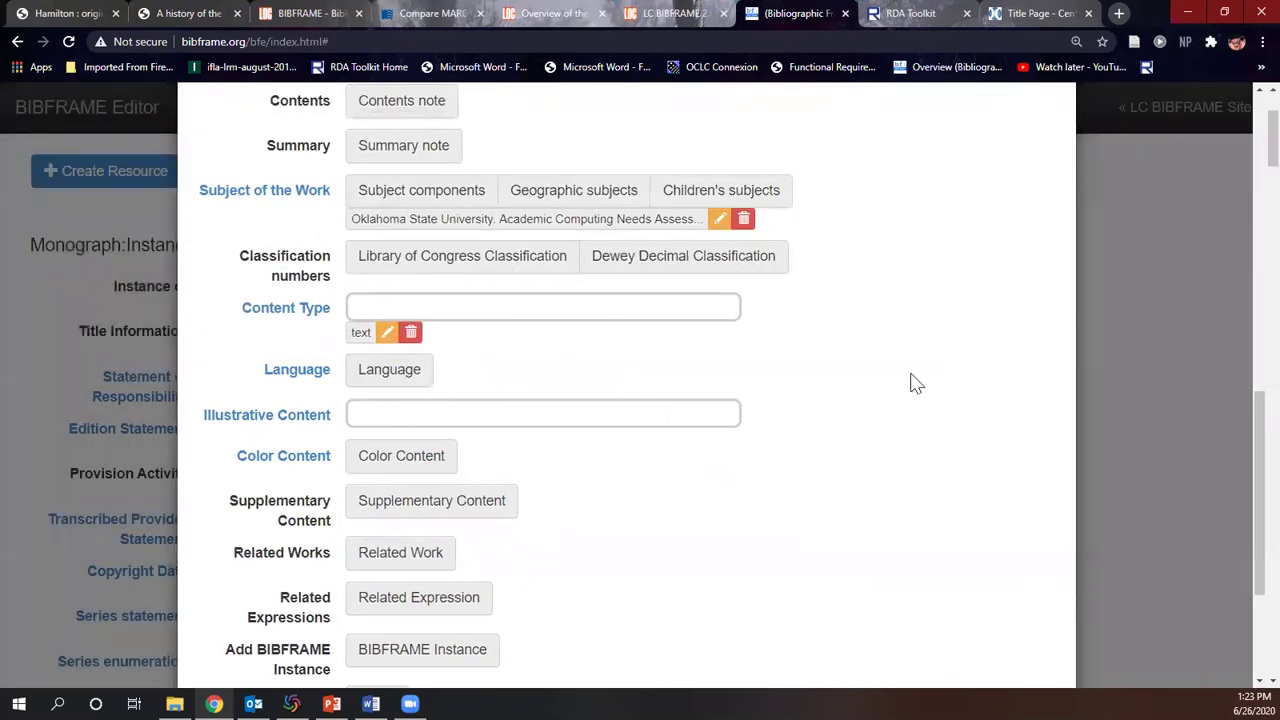
{"action": "scroll", "coordinate": [913, 383], "scroll_direction": "down", "scroll_amount": 3}
{"action": "left_click", "coordinate": [1003, 618]}
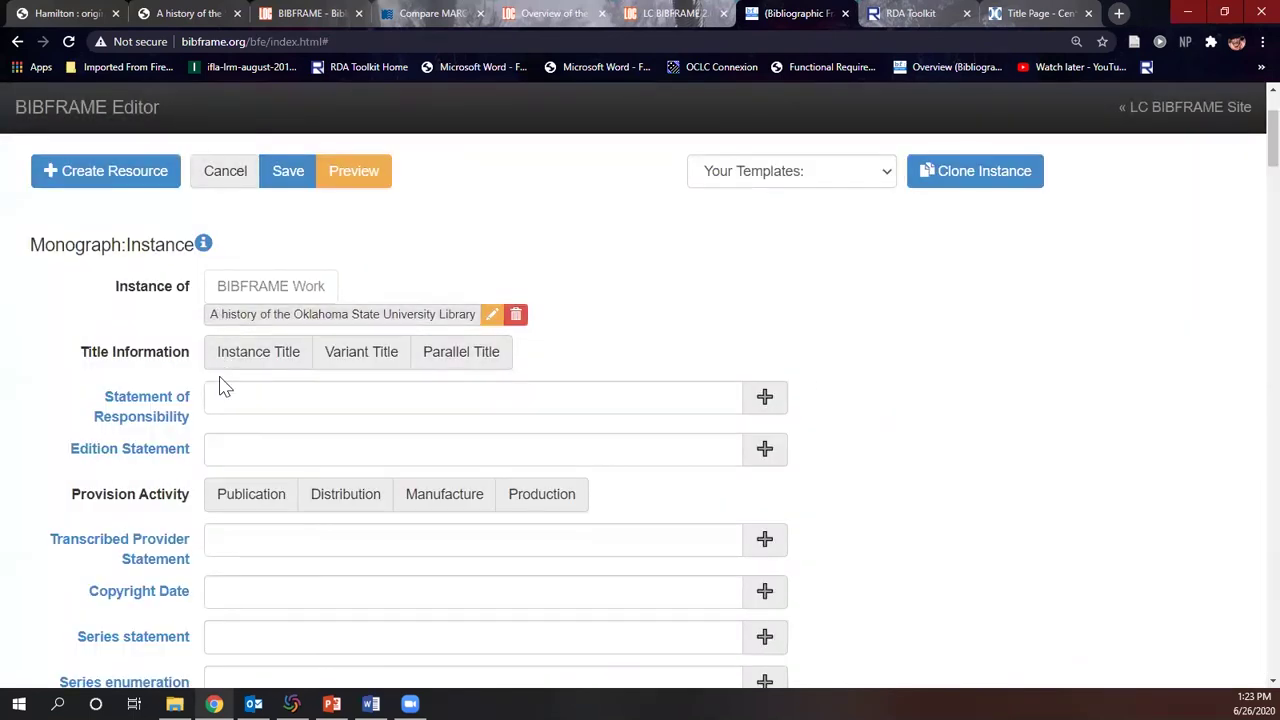
Check the digitized title page and enter "by" plus the author's name as the Instance's Statement of Responsibility
{"action": "left_click", "coordinate": [242, 401]}
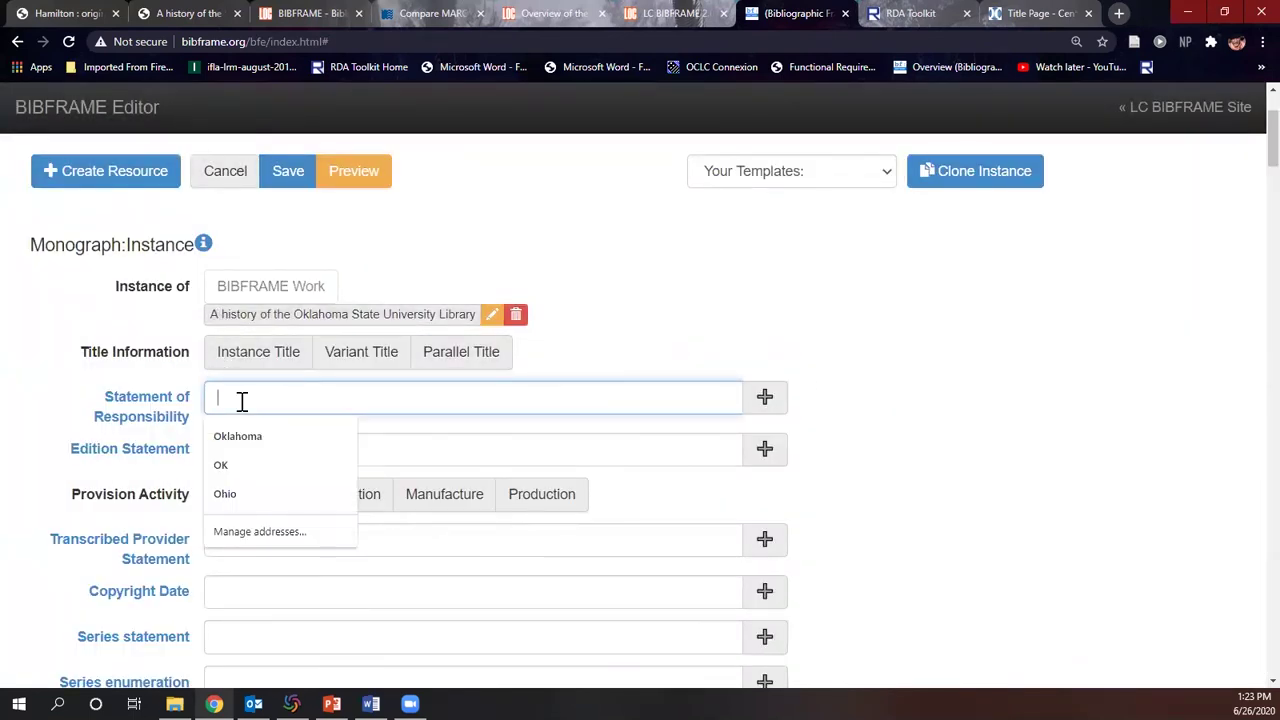
{"action": "left_click", "coordinate": [1045, 13]}
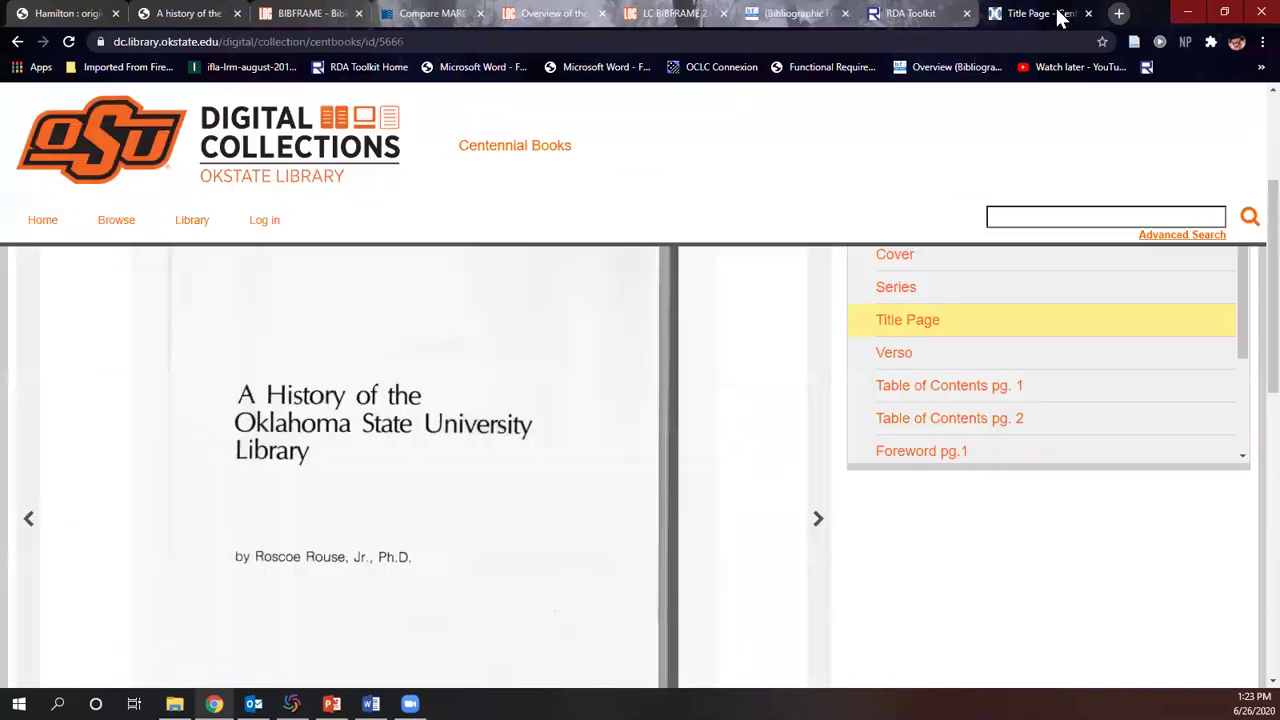
{"action": "left_click", "coordinate": [920, 20]}
{"action": "left_click", "coordinate": [795, 14]}
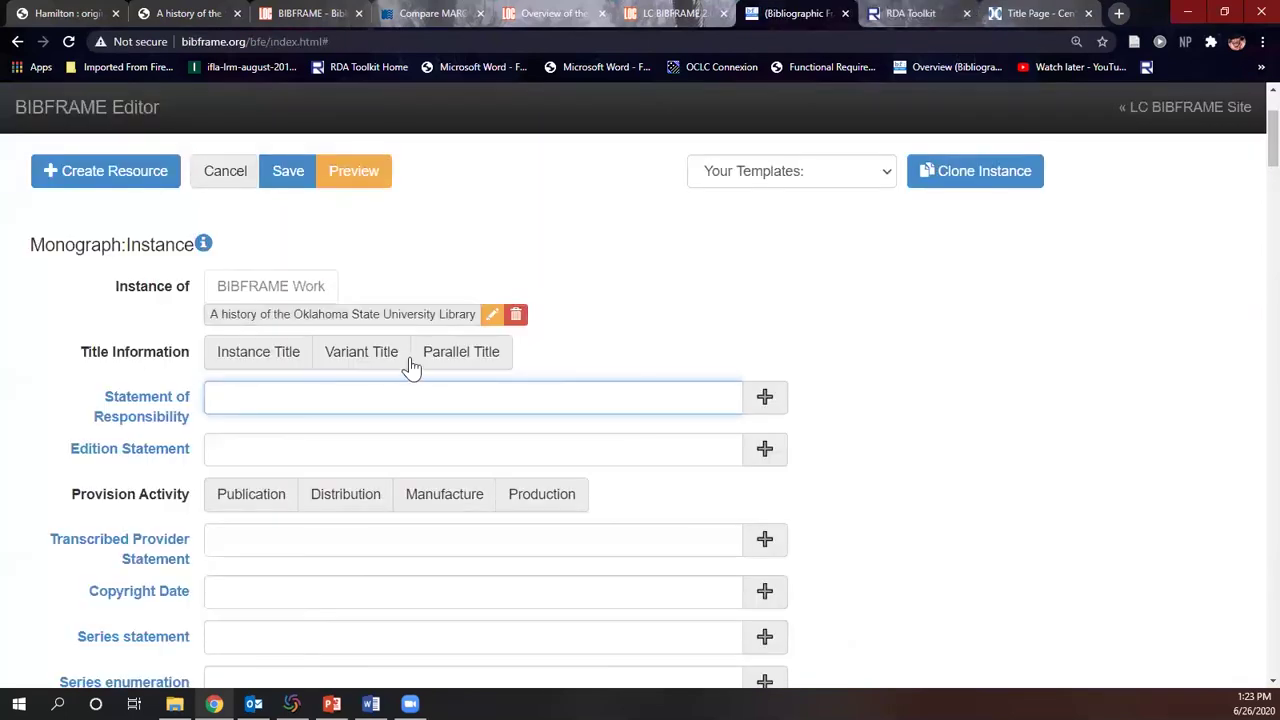
{"action": "left_click", "coordinate": [355, 397]}
{"action": "type", "text": "by Roscoe Rouse, Jr."}
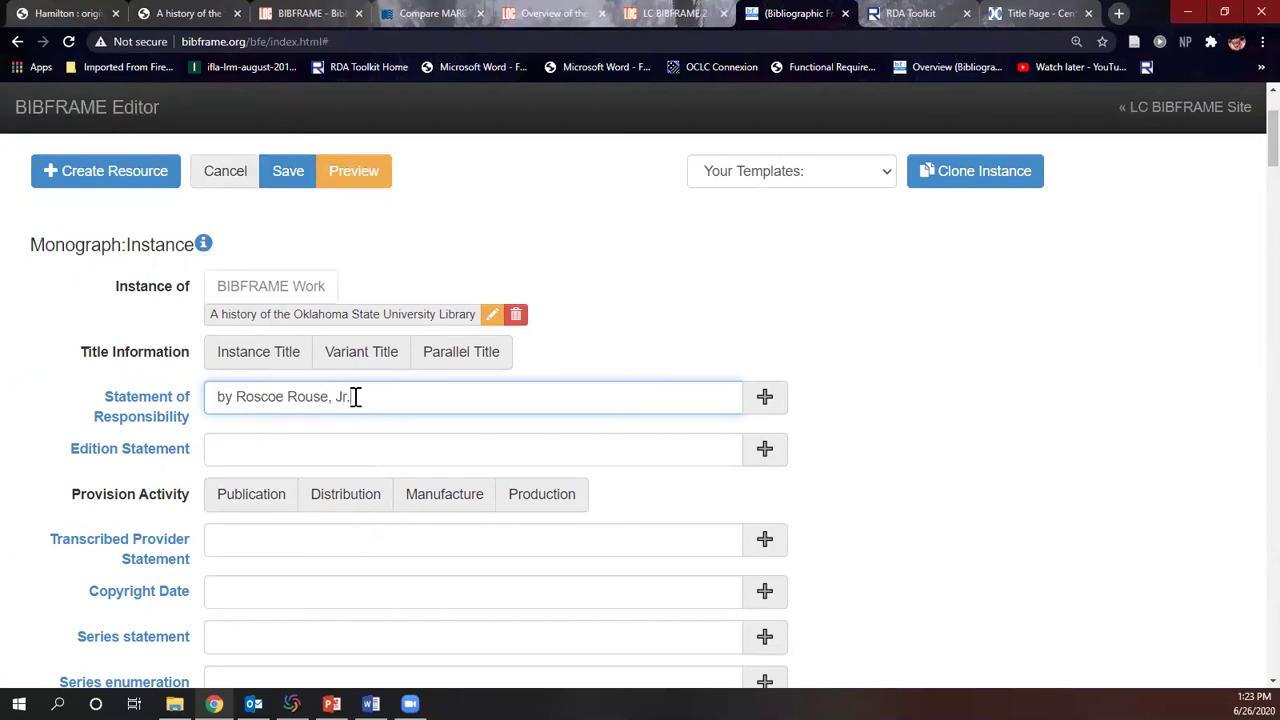
Add 1992 as the Instance's Copyright Date
{"action": "scroll", "coordinate": [389, 443], "scroll_direction": "down", "scroll_amount": 1}
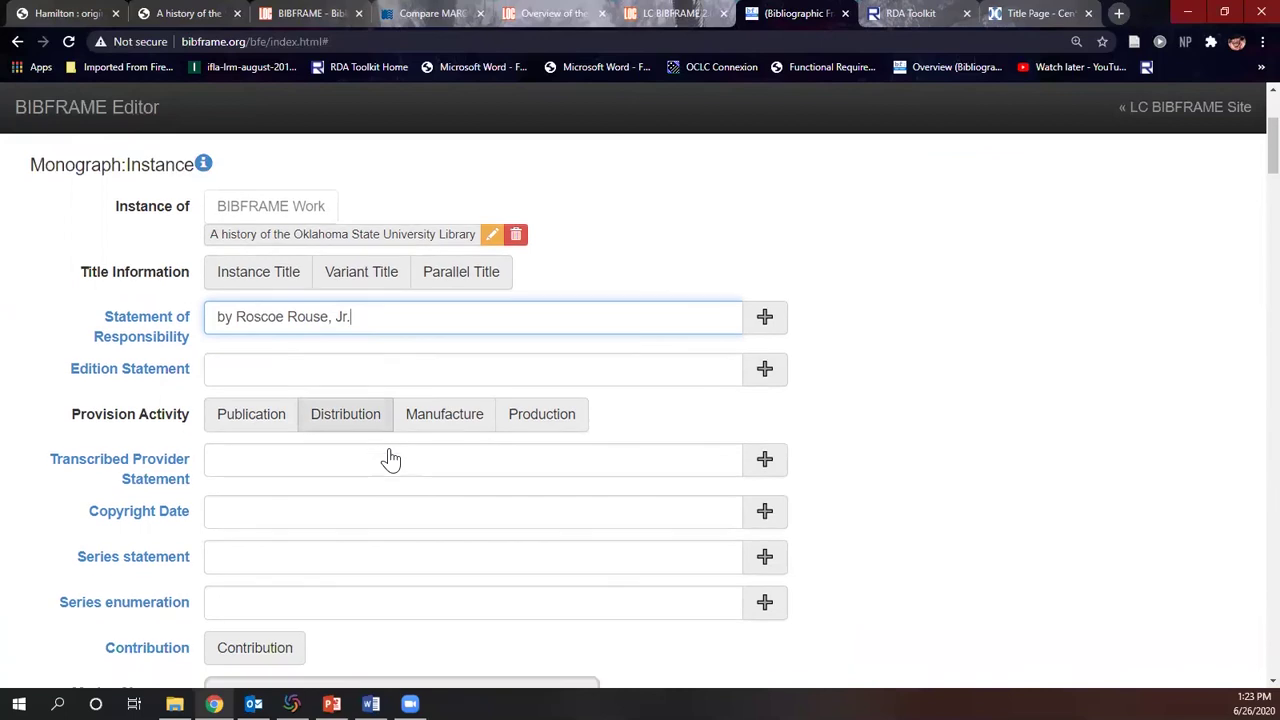
{"action": "left_click", "coordinate": [359, 515]}
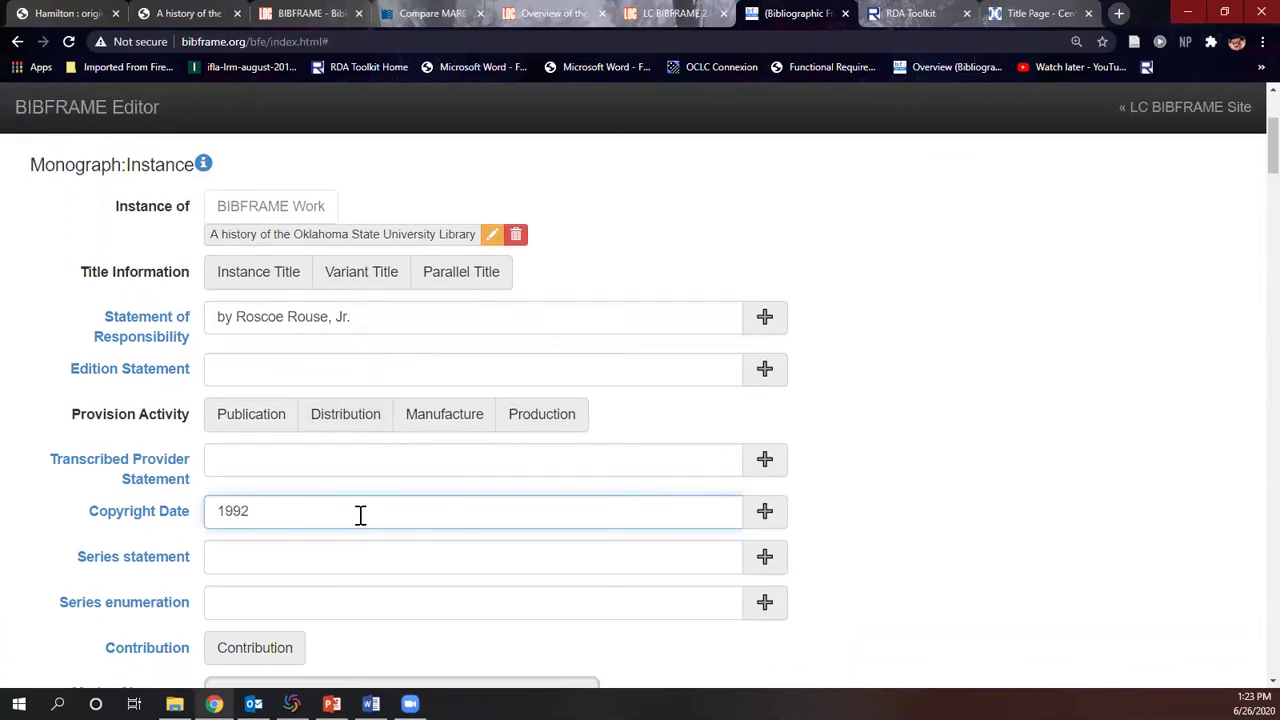
{"action": "left_click", "coordinate": [765, 511]}
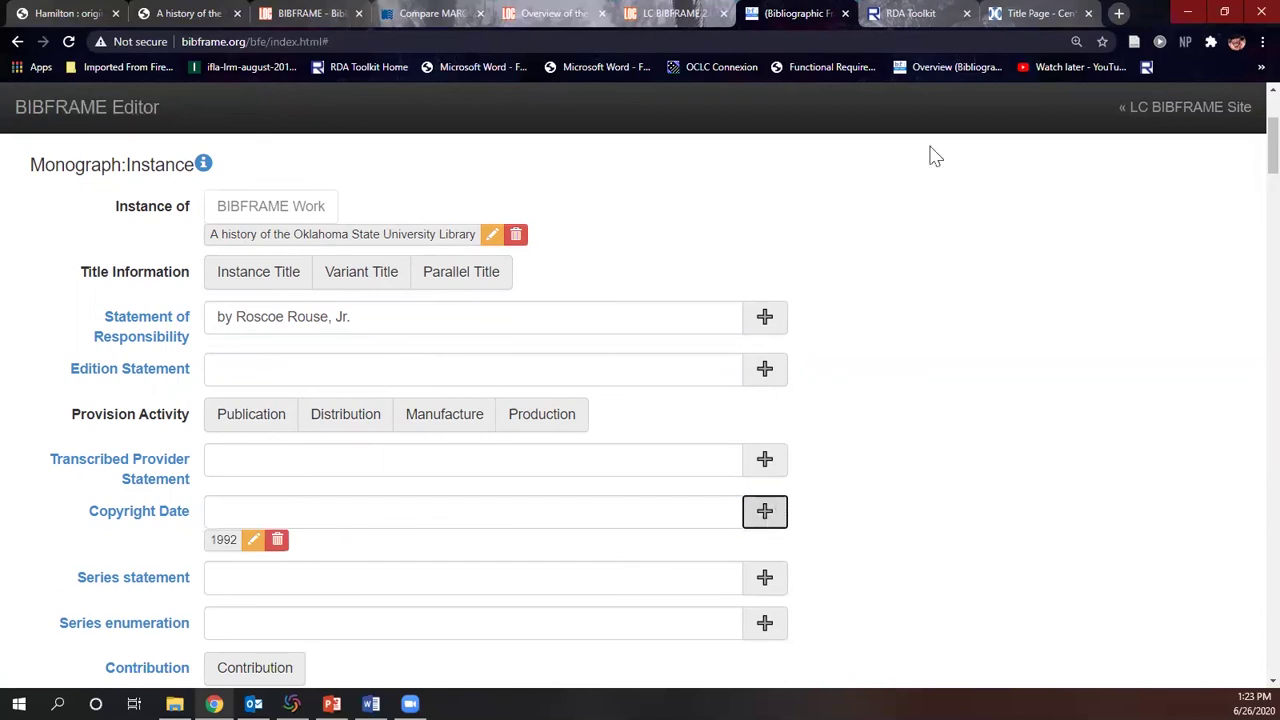
Consult the digital collection page and add "Centennial Books" as the Instance's Series statement
{"action": "left_click", "coordinate": [1040, 14]}
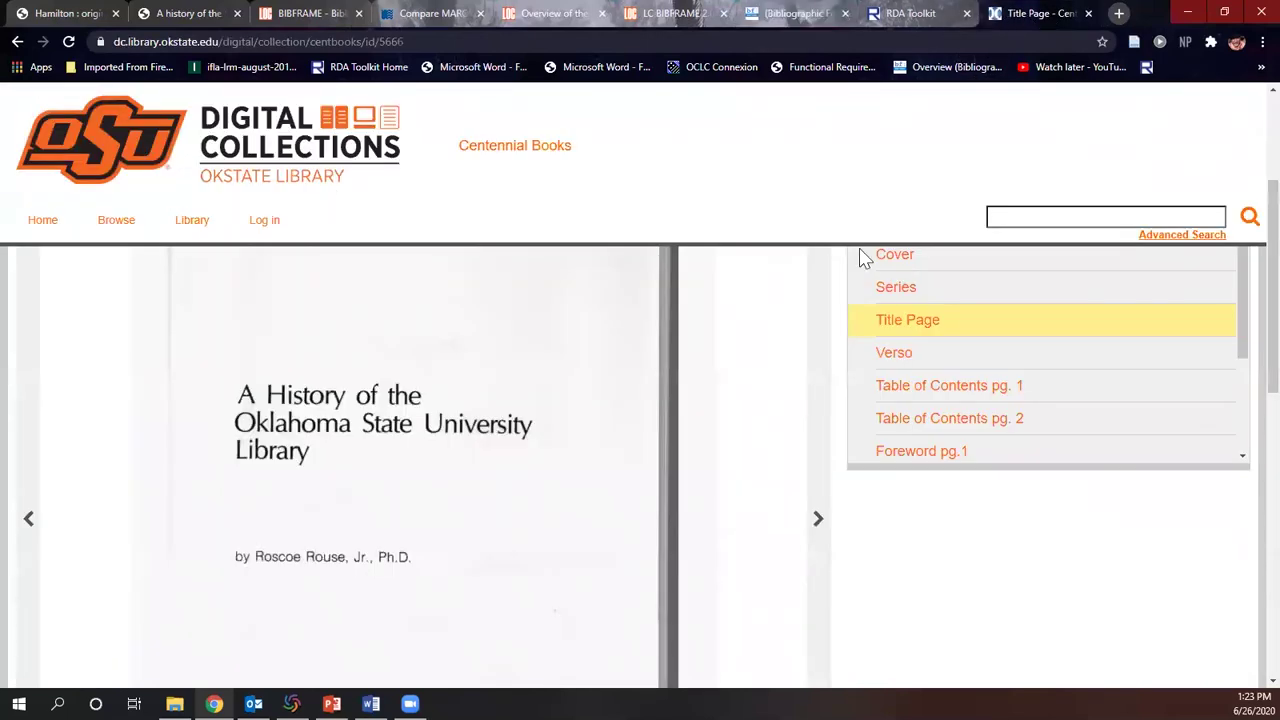
{"action": "key", "text": "ctrl+shift+Tab"}
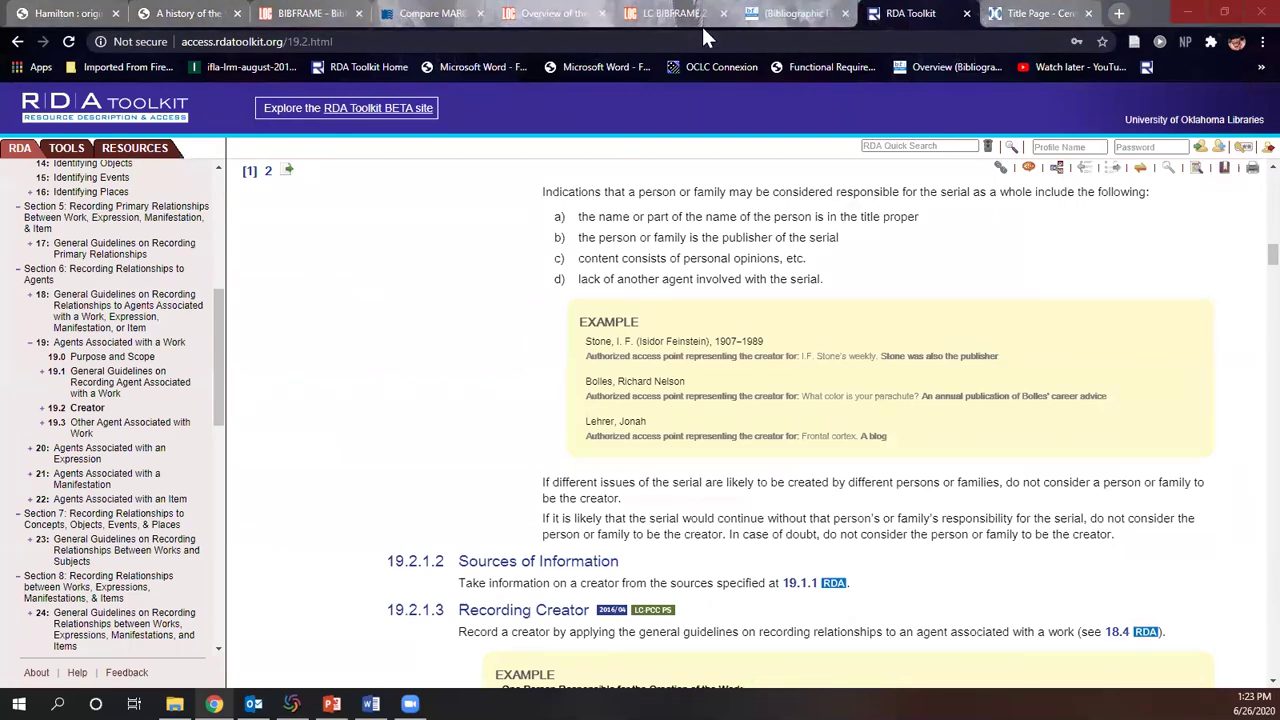
{"action": "key", "text": "ctrl+shift+Tab"}
{"action": "scroll", "coordinate": [314, 547], "scroll_direction": "down", "scroll_amount": 2}
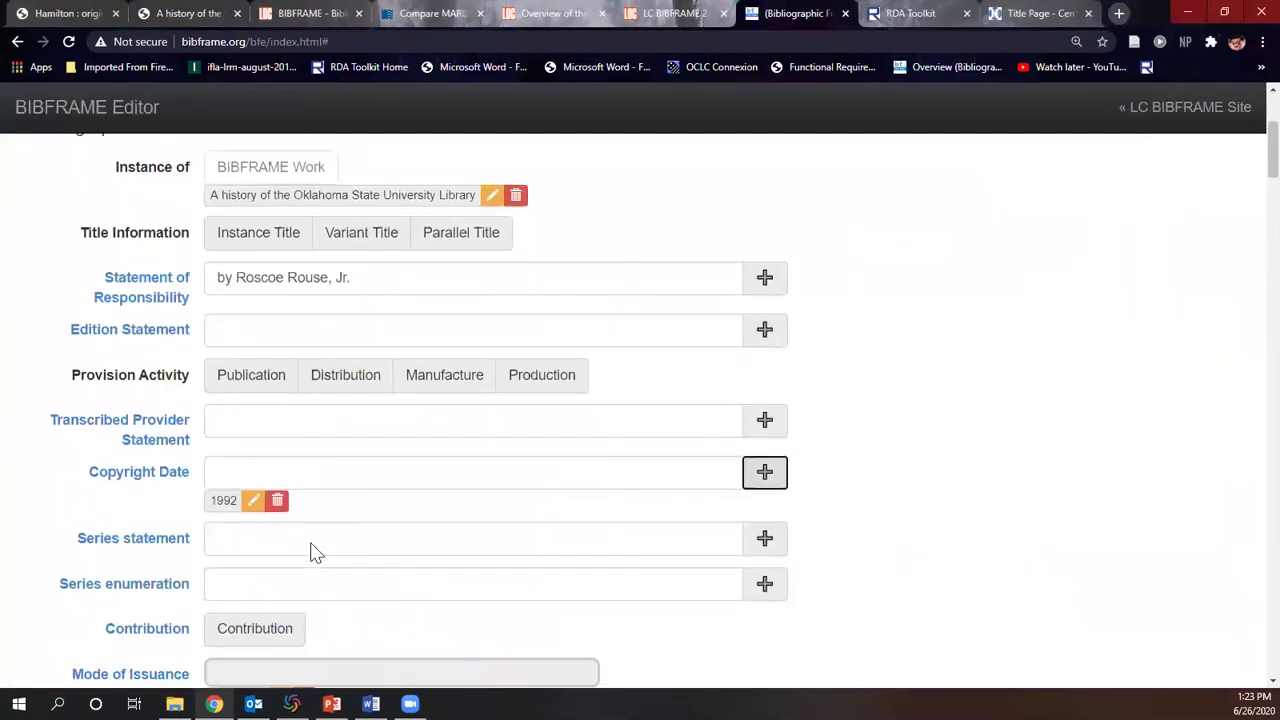
{"action": "left_click", "coordinate": [325, 424]}
{"action": "type", "text": "Centennial Books"}
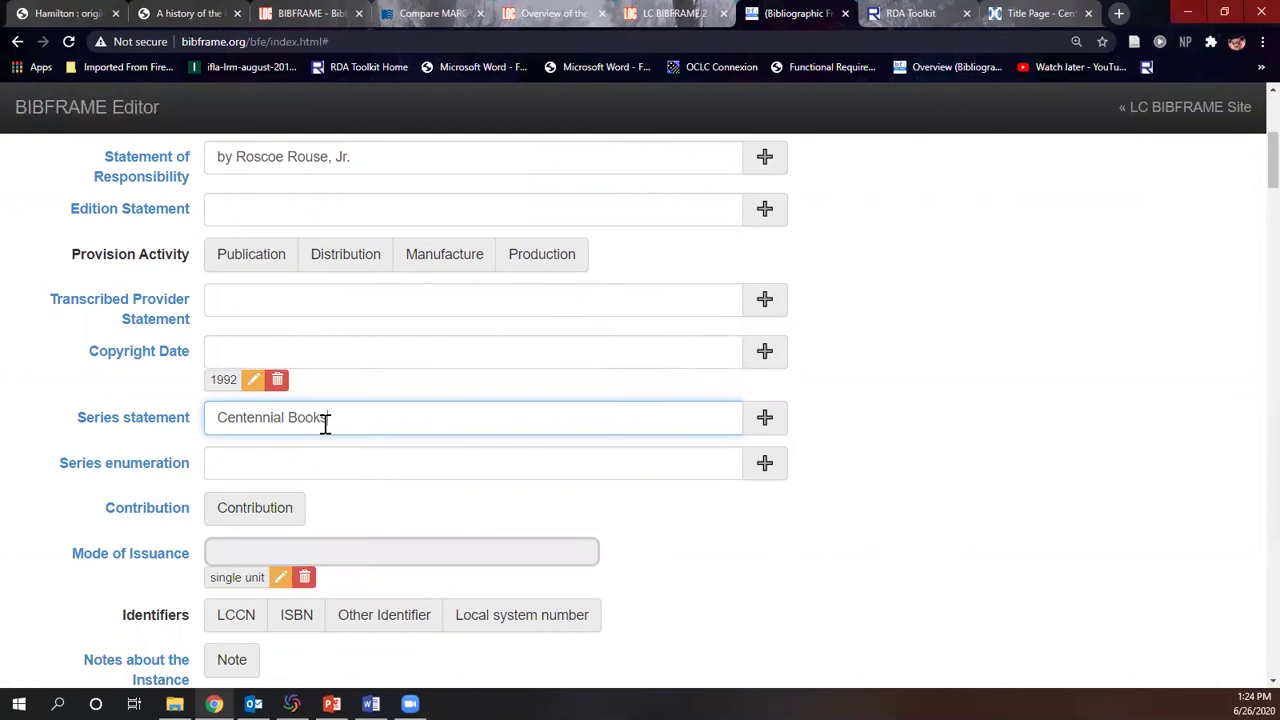
{"action": "left_click", "coordinate": [765, 417]}
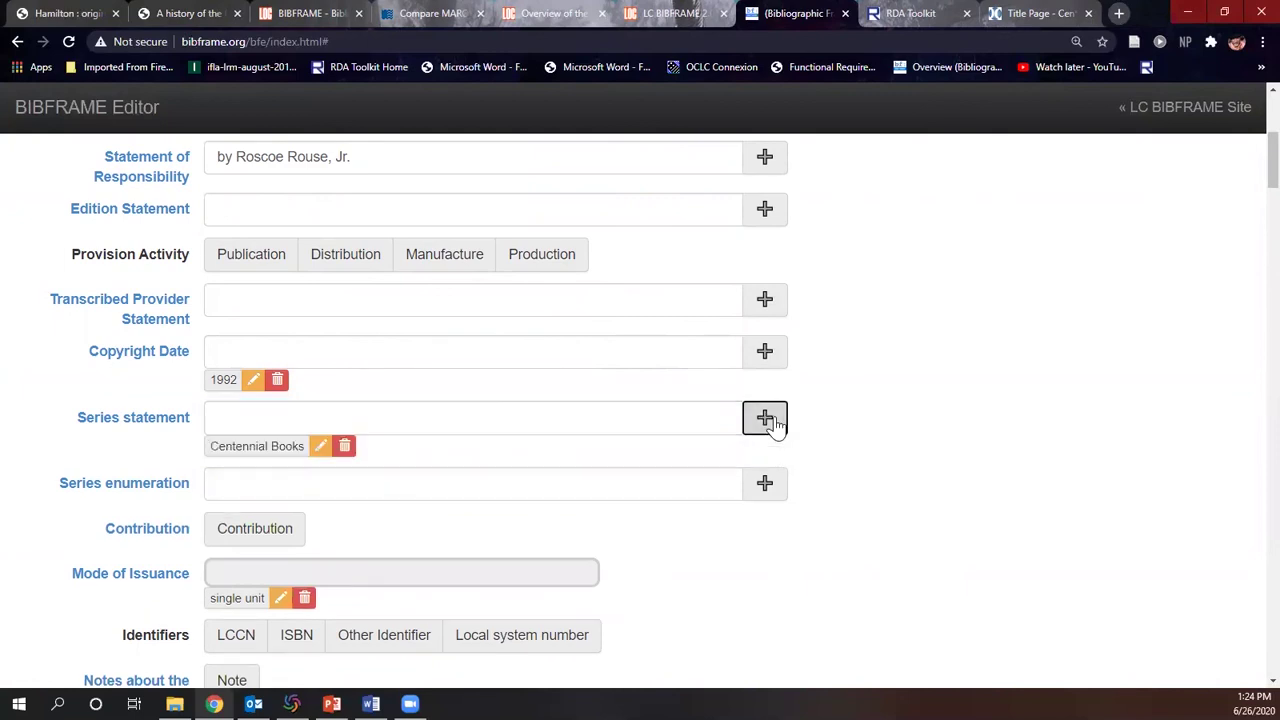
Review the Monograph Instance form, including its series, identifier, media, carrier and administrative metadata fields
{"action": "scroll", "coordinate": [520, 472], "scroll_direction": "down", "scroll_amount": 2}
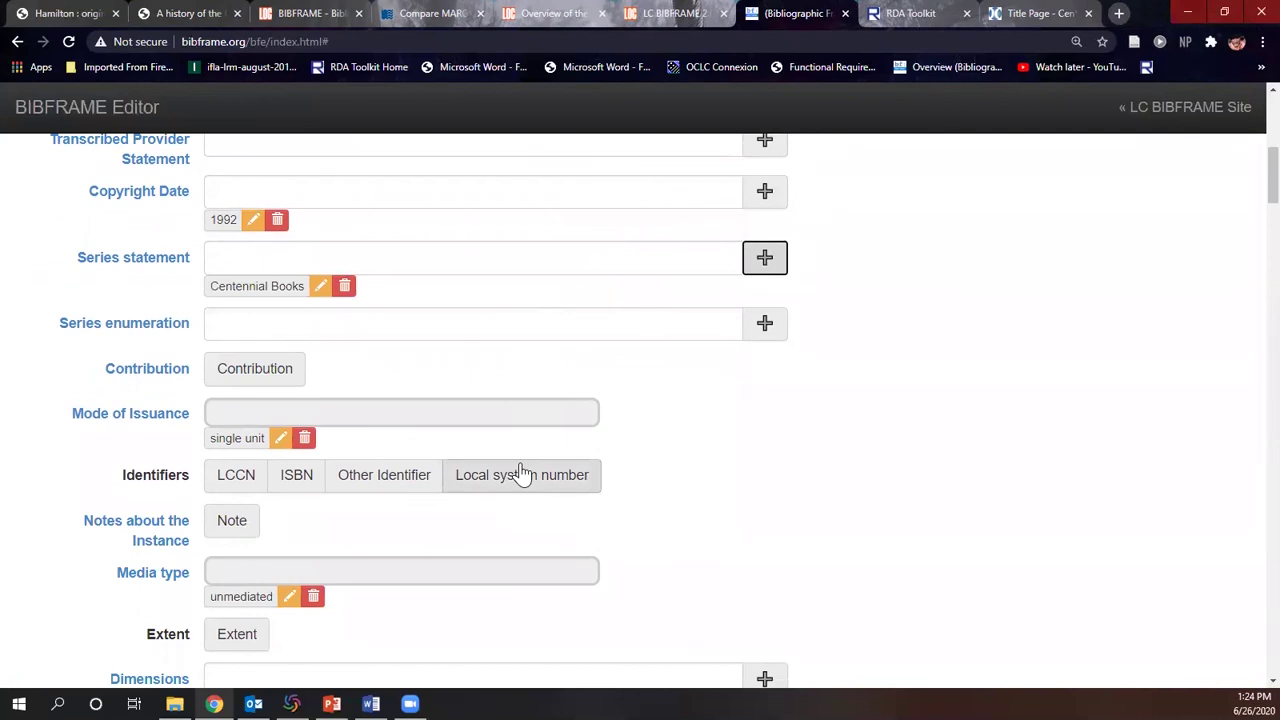
{"action": "scroll", "coordinate": [520, 472], "scroll_direction": "down", "scroll_amount": 1}
{"action": "scroll", "coordinate": [520, 472], "scroll_direction": "up", "scroll_amount": 1}
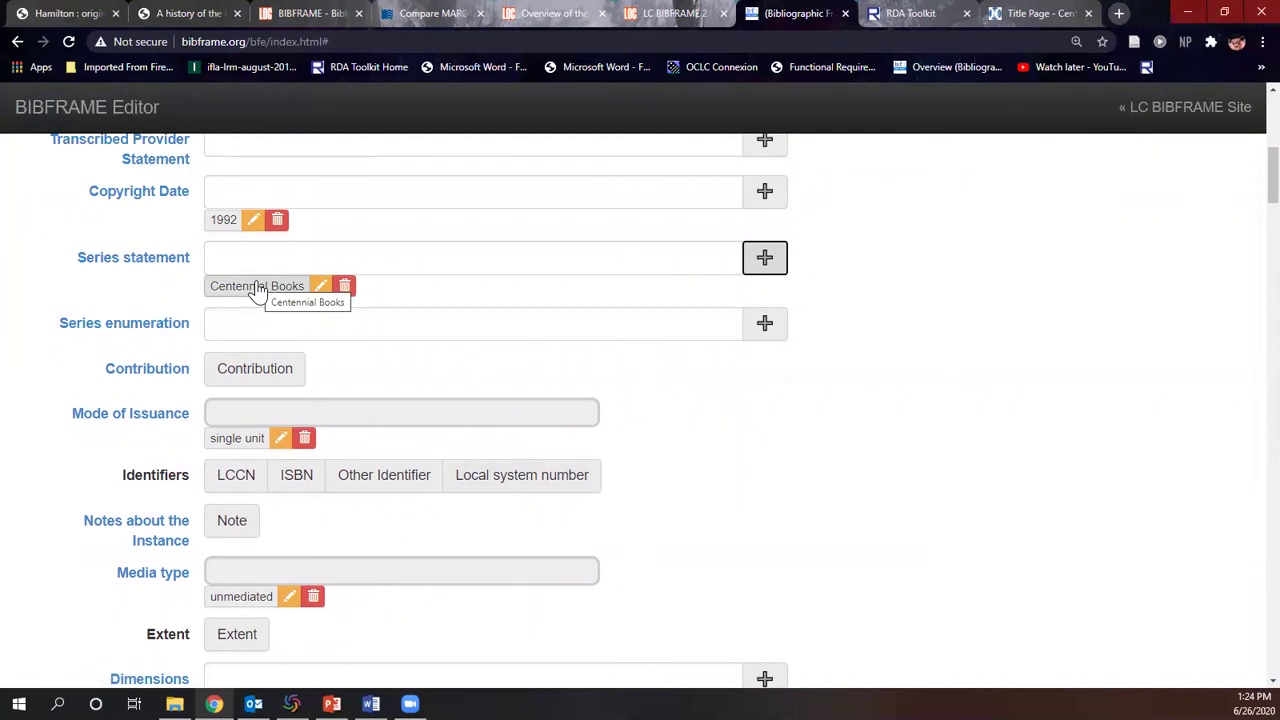
{"action": "scroll", "coordinate": [258, 288], "scroll_direction": "down", "scroll_amount": 2}
{"action": "scroll", "coordinate": [258, 288], "scroll_direction": "up", "scroll_amount": 1}
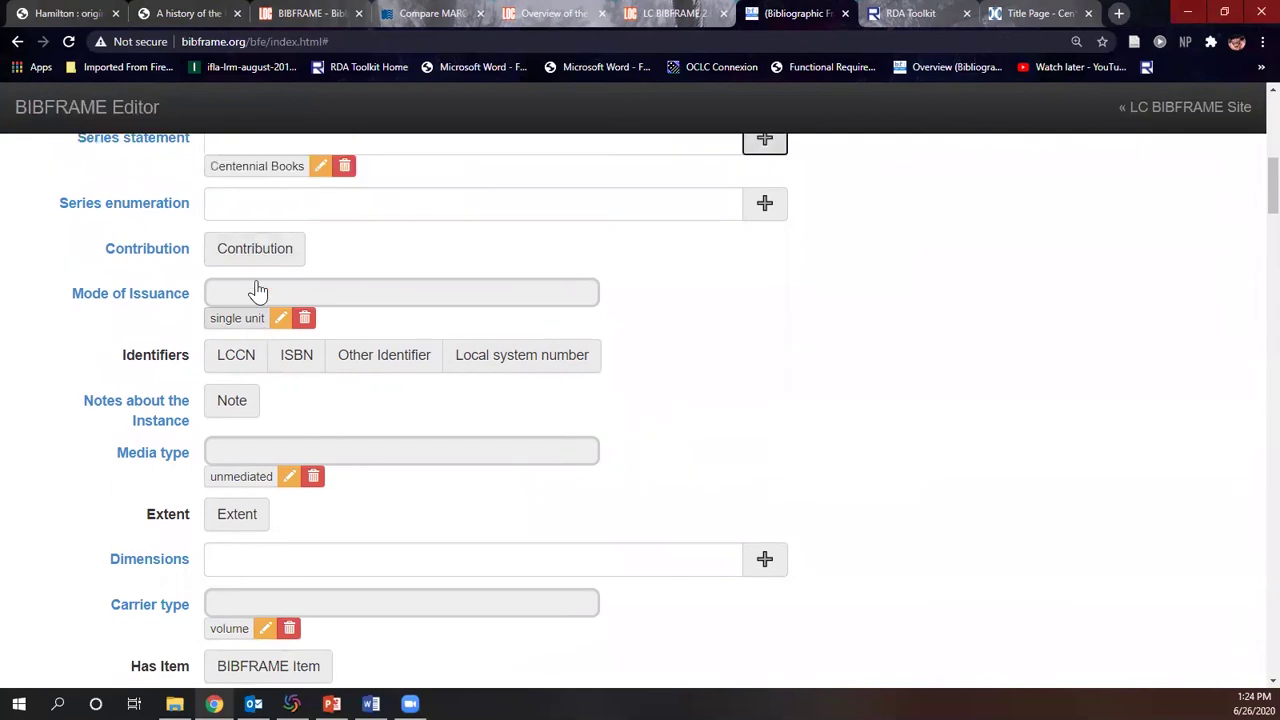
{"action": "scroll", "coordinate": [258, 288], "scroll_direction": "up", "scroll_amount": 1}
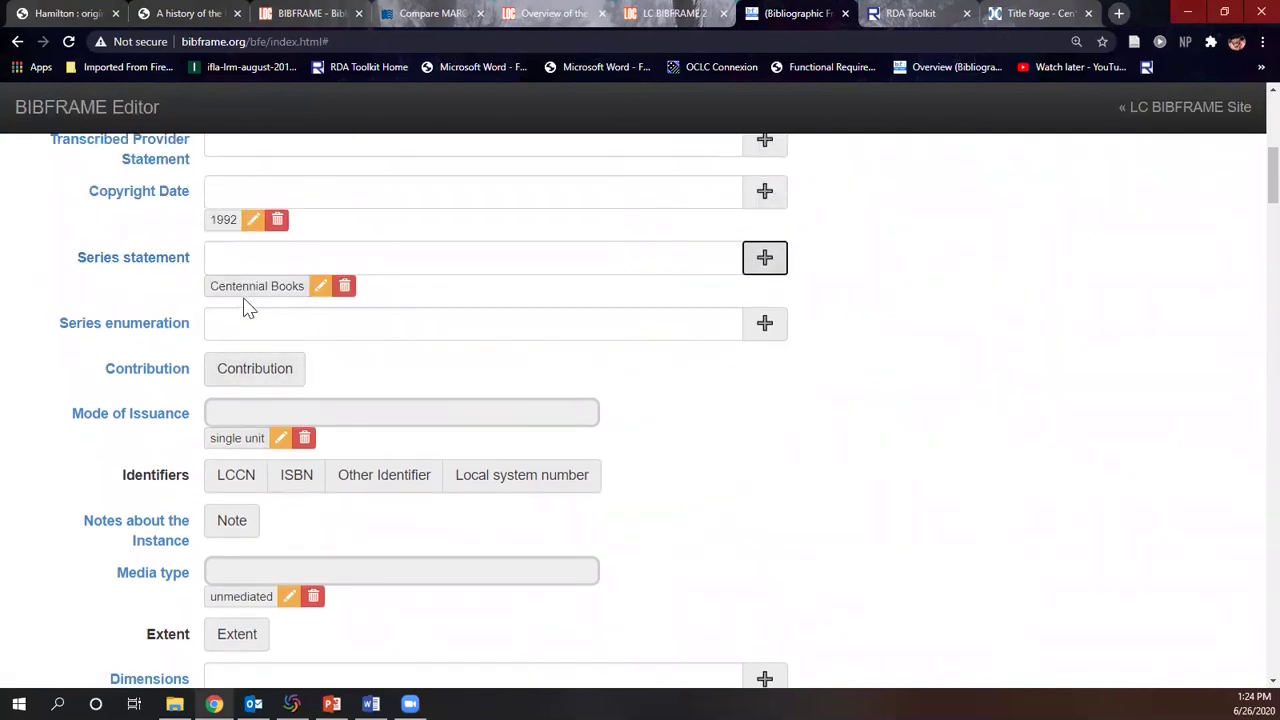
{"action": "scroll", "coordinate": [248, 308], "scroll_direction": "down", "scroll_amount": 4}
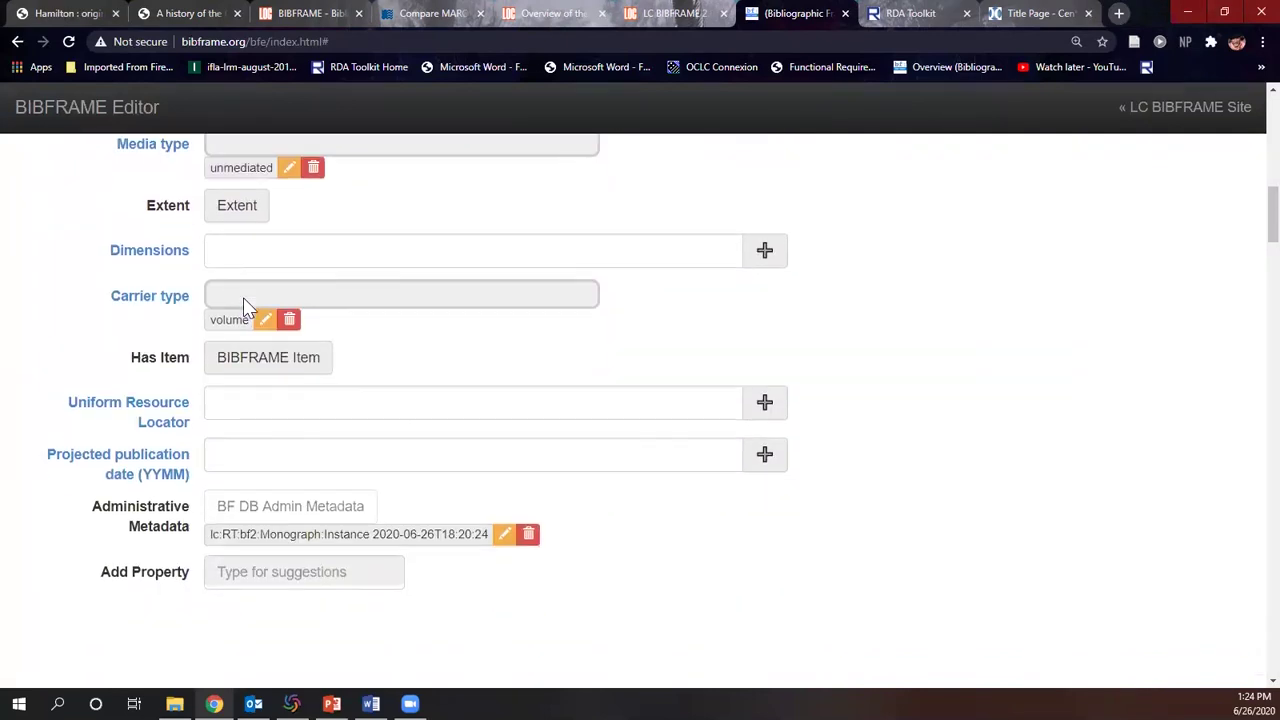
{"action": "scroll", "coordinate": [248, 308], "scroll_direction": "down", "scroll_amount": 1}
{"action": "scroll", "coordinate": [248, 308], "scroll_direction": "up", "scroll_amount": 7}
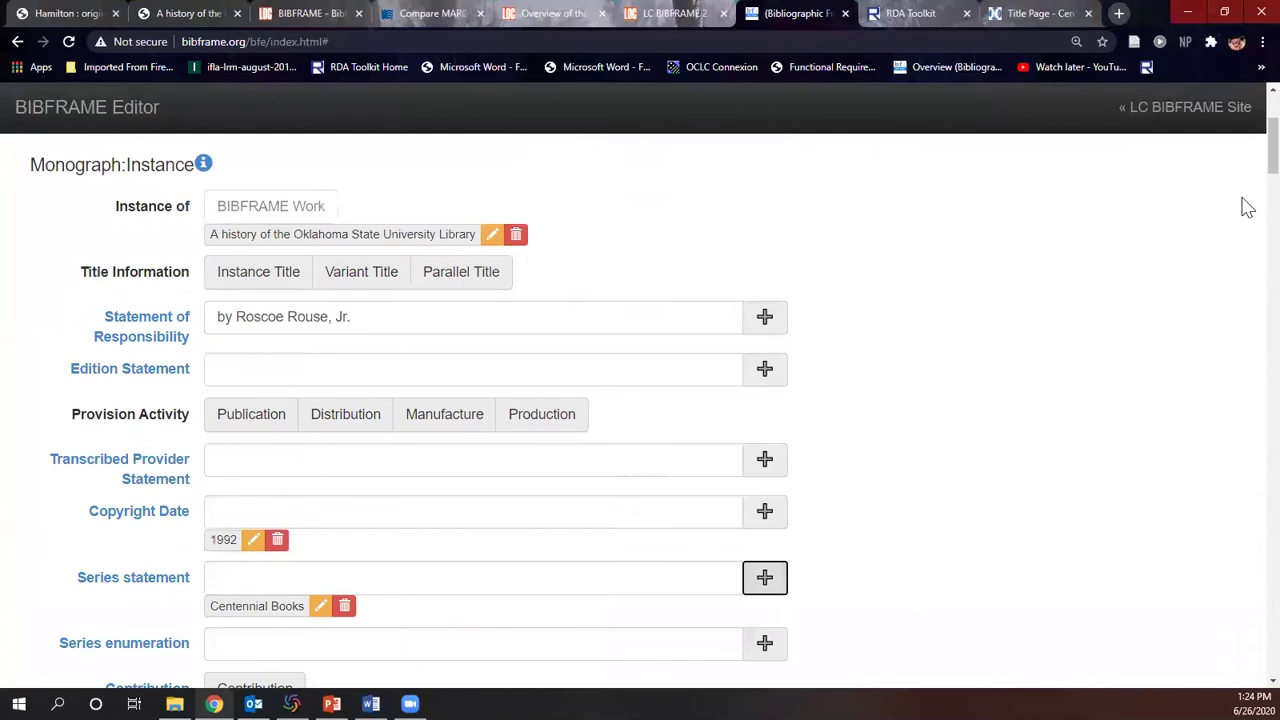
{"action": "scroll", "coordinate": [1247, 48], "scroll_direction": "up", "scroll_amount": 3}
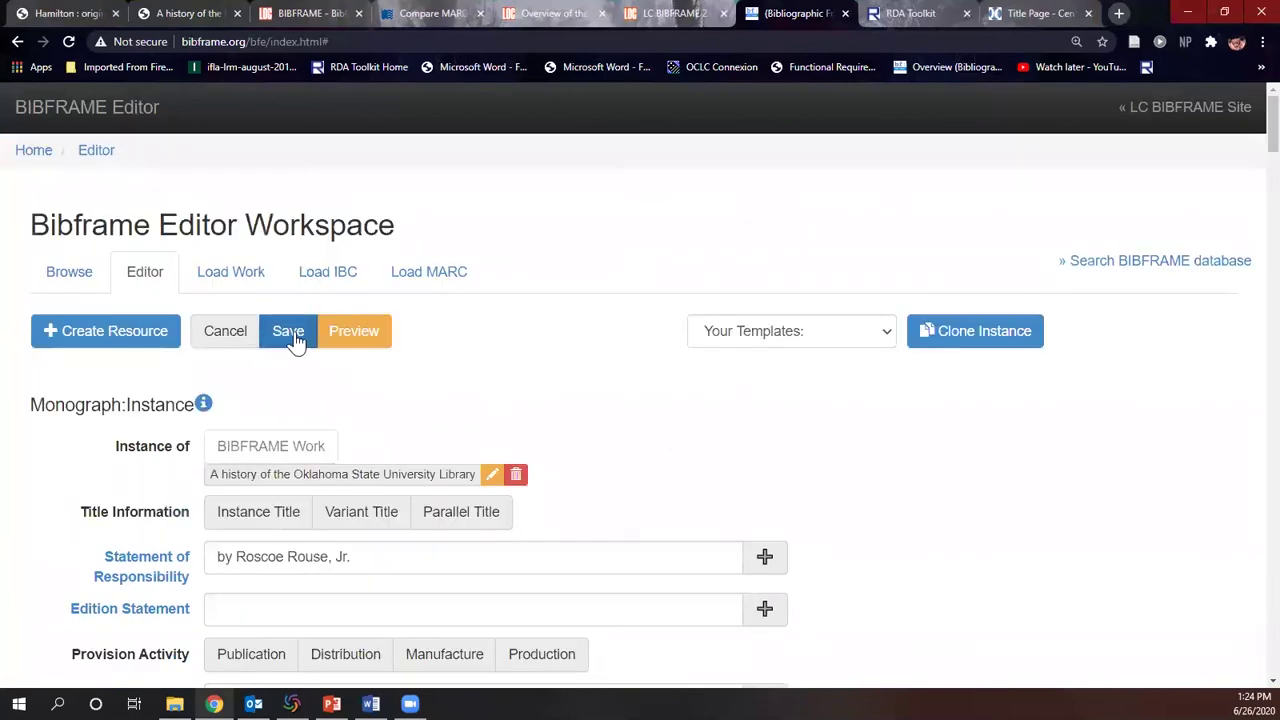
Preview the Monograph Instance's RDF output and examine its JSONLD serialization, including the carrier, copyright date, issuance, media and series statement
{"action": "left_click", "coordinate": [347, 335]}
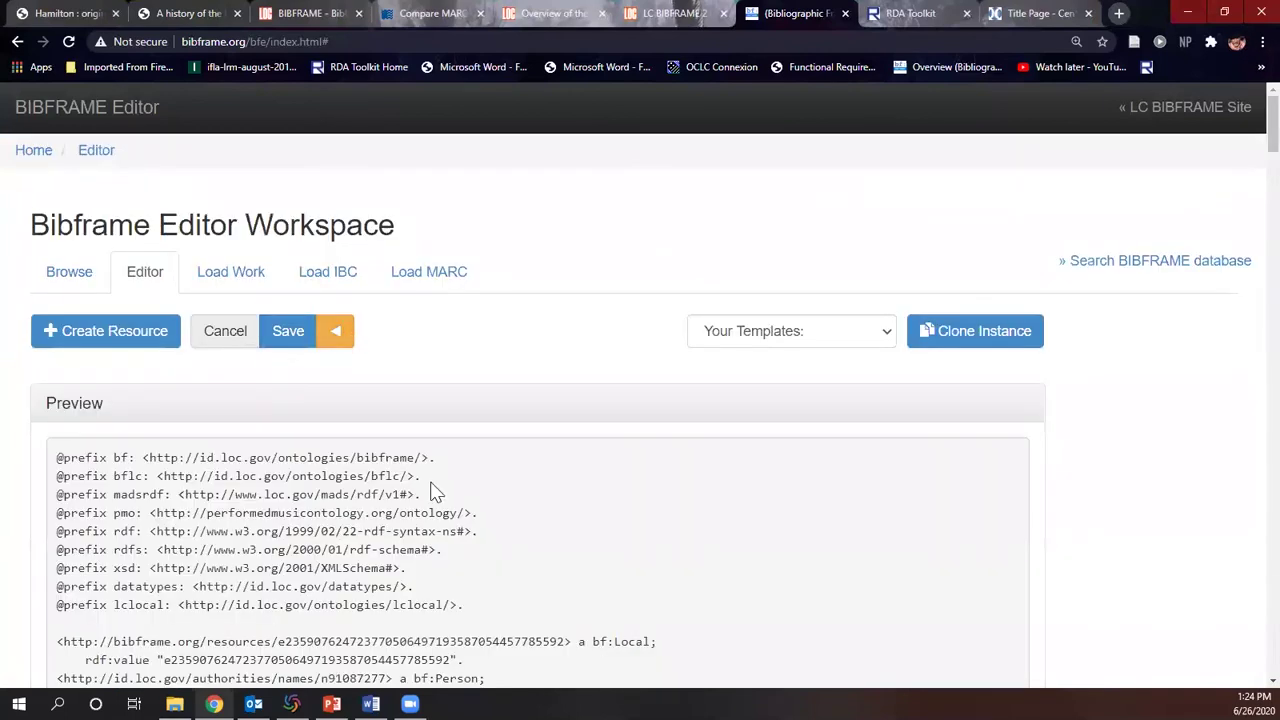
{"action": "scroll", "coordinate": [418, 467], "scroll_direction": "down", "scroll_amount": 10}
{"action": "scroll", "coordinate": [418, 467], "scroll_direction": "down", "scroll_amount": 5}
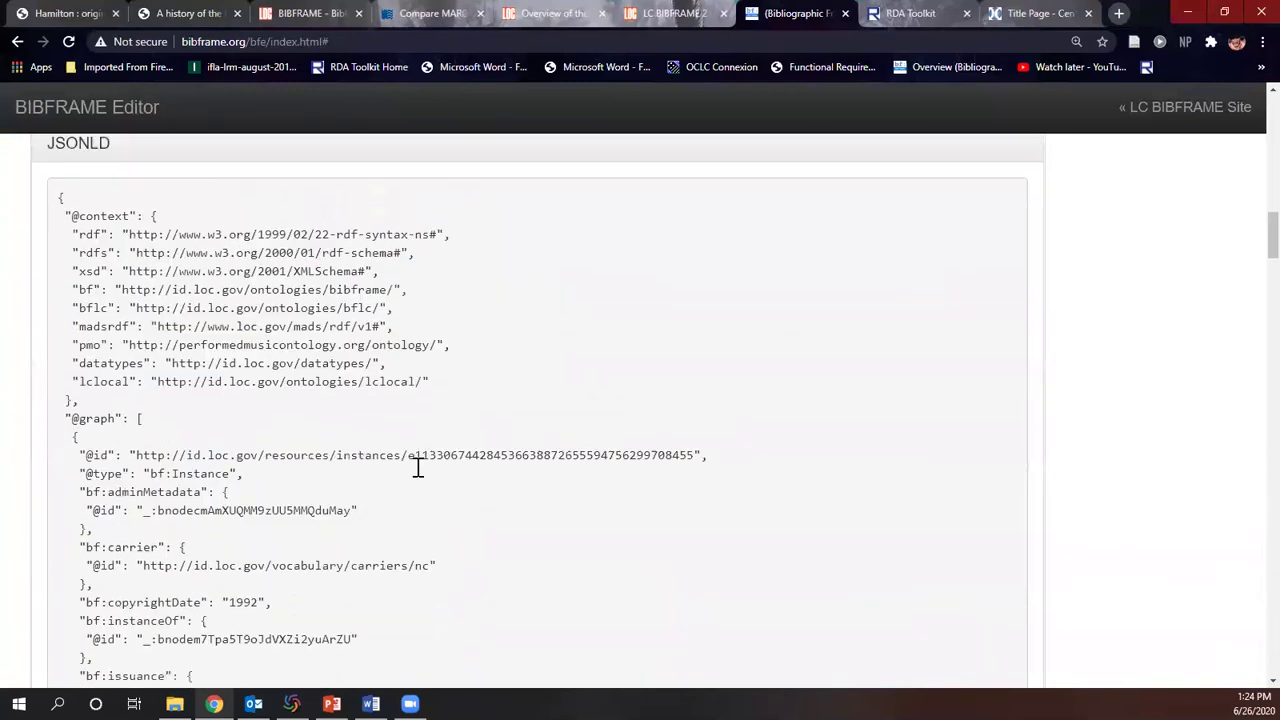
{"action": "scroll", "coordinate": [418, 477], "scroll_direction": "down", "scroll_amount": 3}
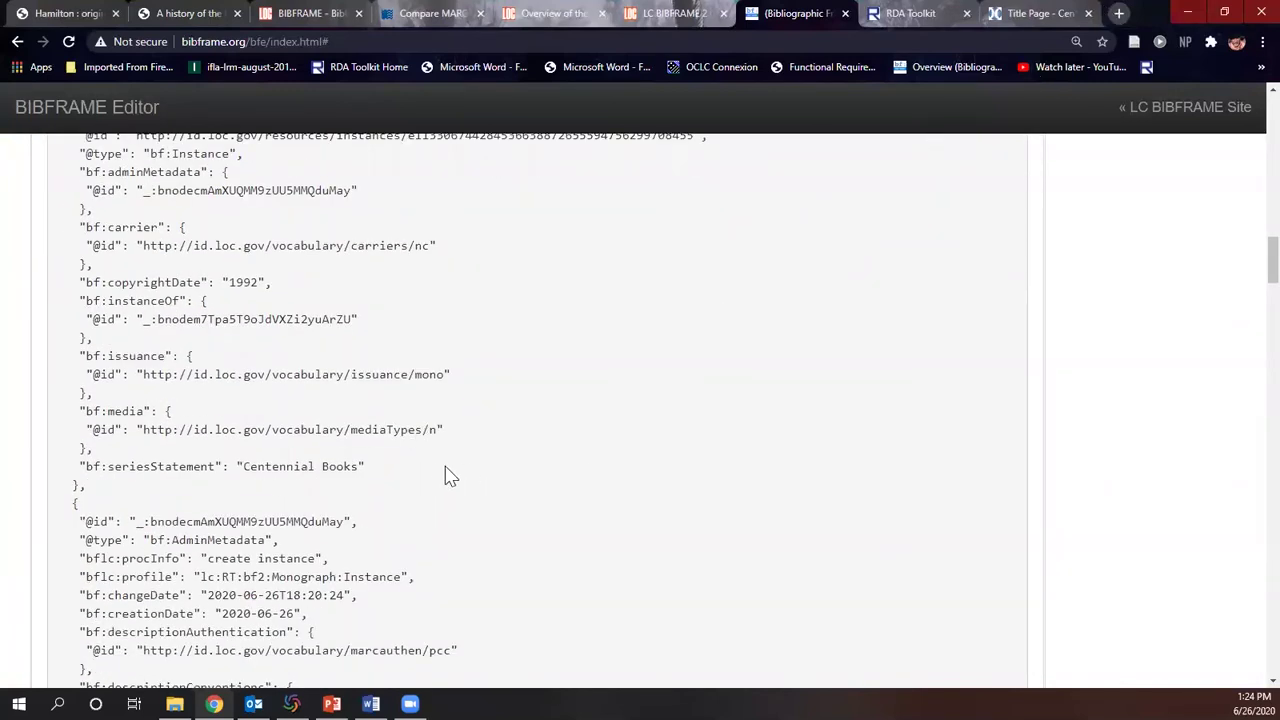
Switch to OCLC Connexion and copy the LCCN 91034246 from the 010 field of the Oklahoma State University Library history record
{"action": "left_click", "coordinate": [291, 704]}
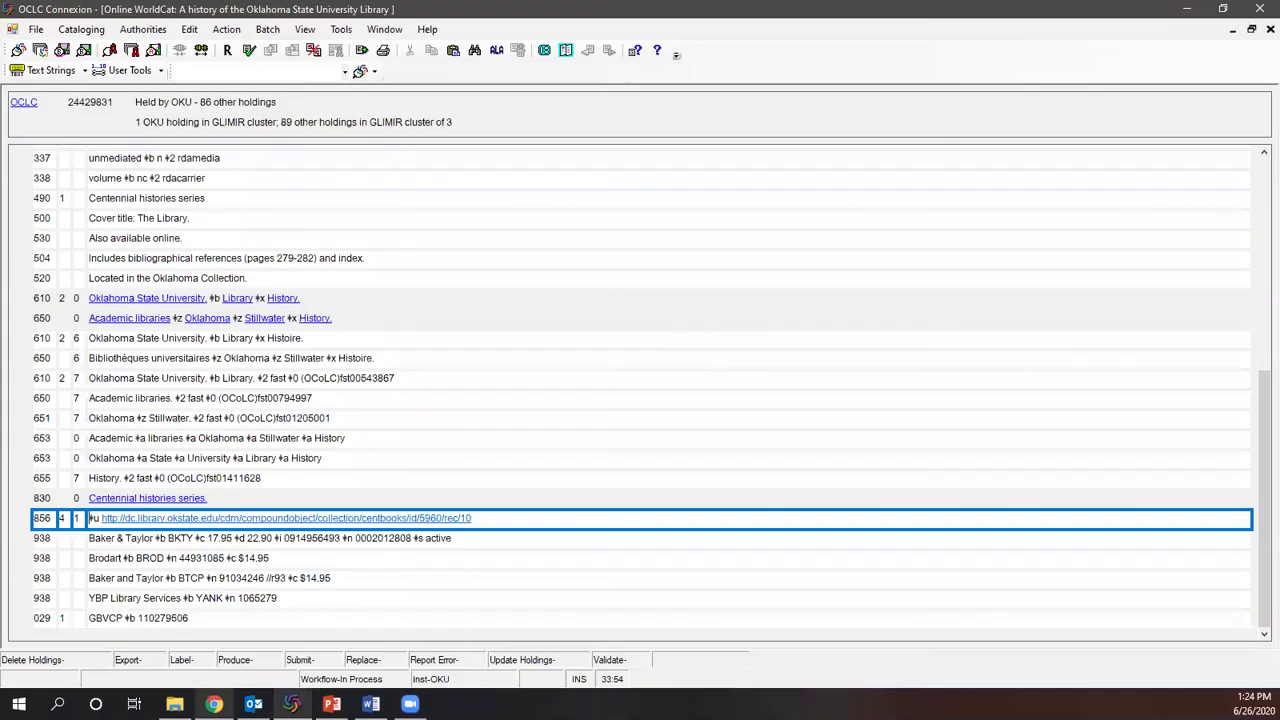
{"action": "scroll", "coordinate": [135, 225], "scroll_direction": "up", "scroll_amount": 8}
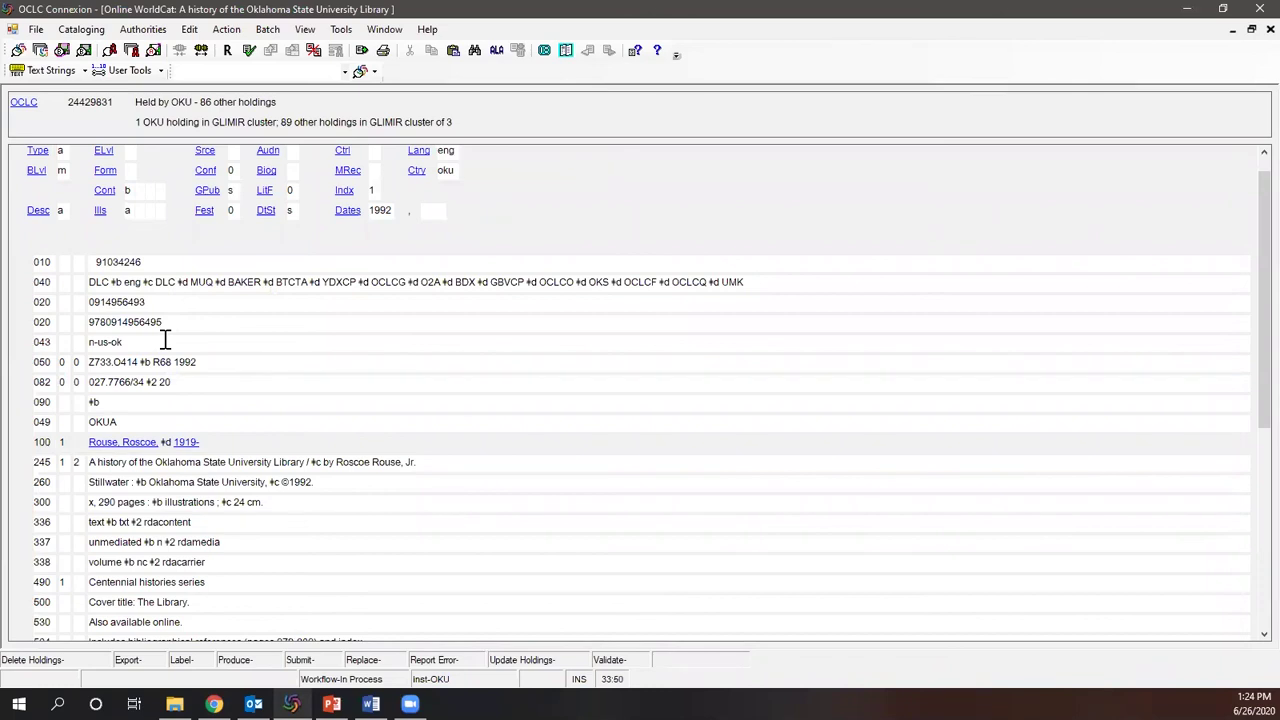
{"action": "double_click", "coordinate": [112, 256]}
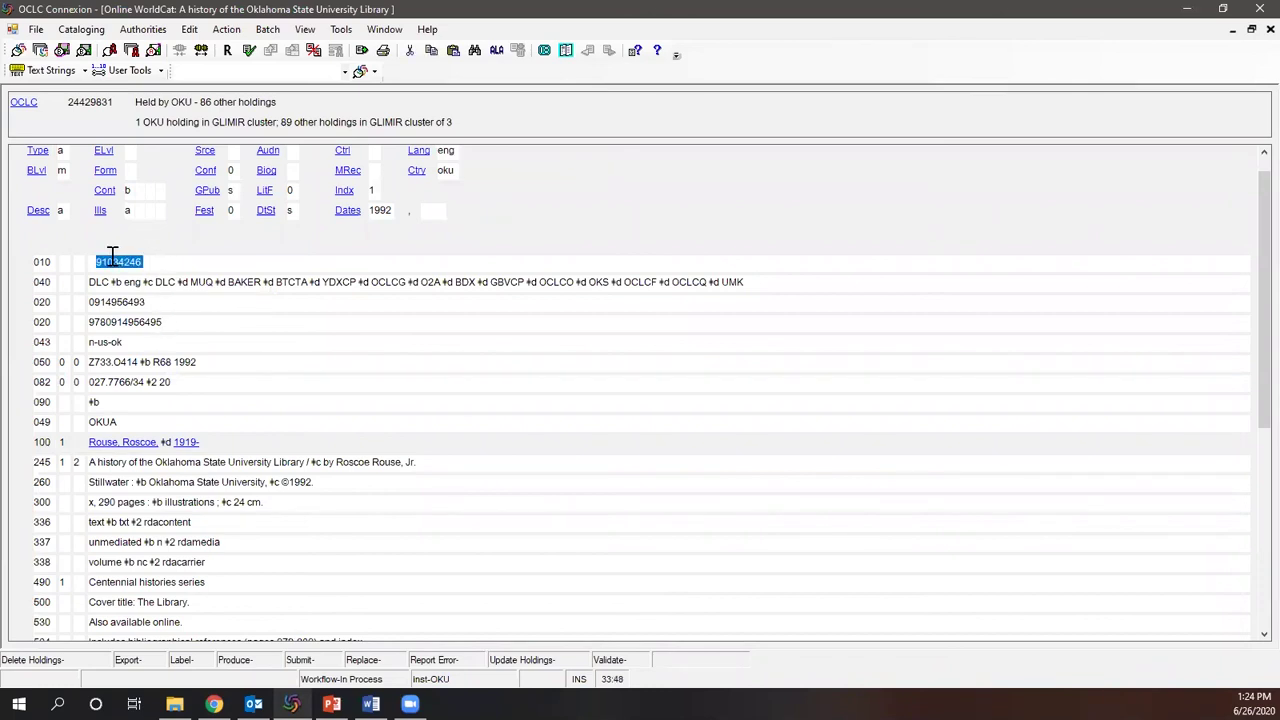
{"action": "left_click", "coordinate": [1187, 8]}
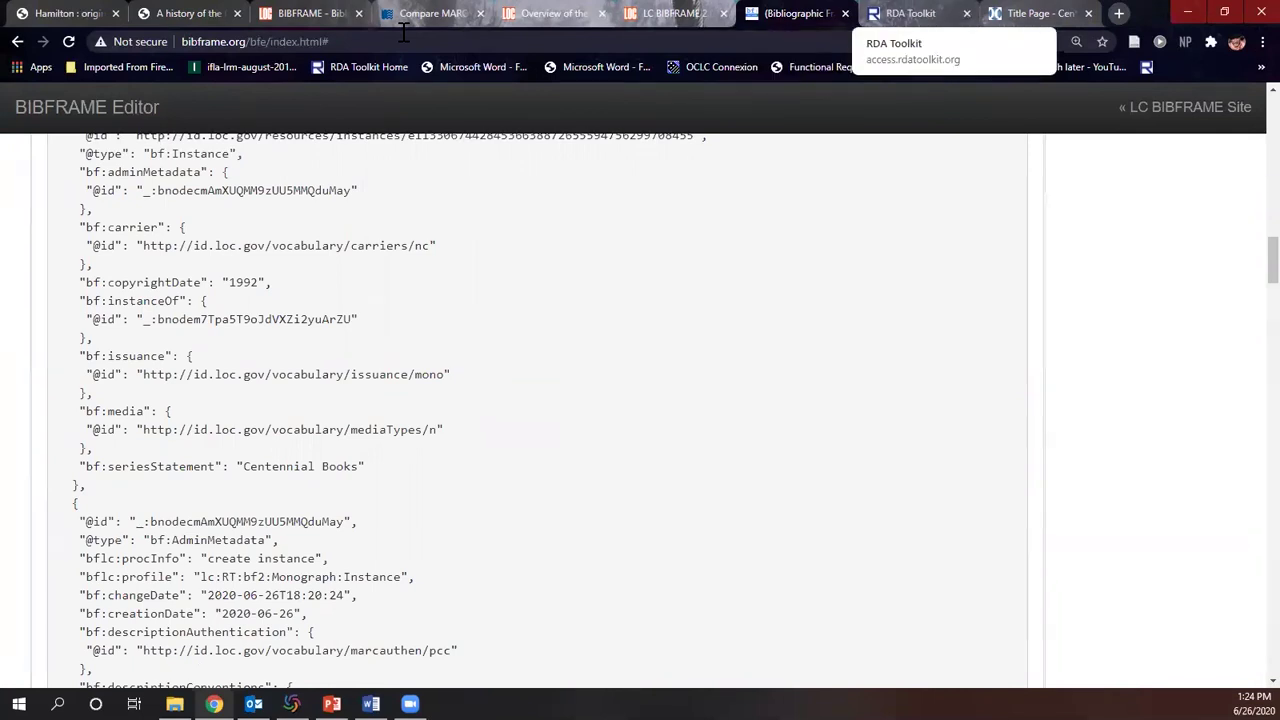
In the browser's Compare MARC converted to BIBFRAME tool, search for LCCN 91034246
{"action": "left_click", "coordinate": [280, 18]}
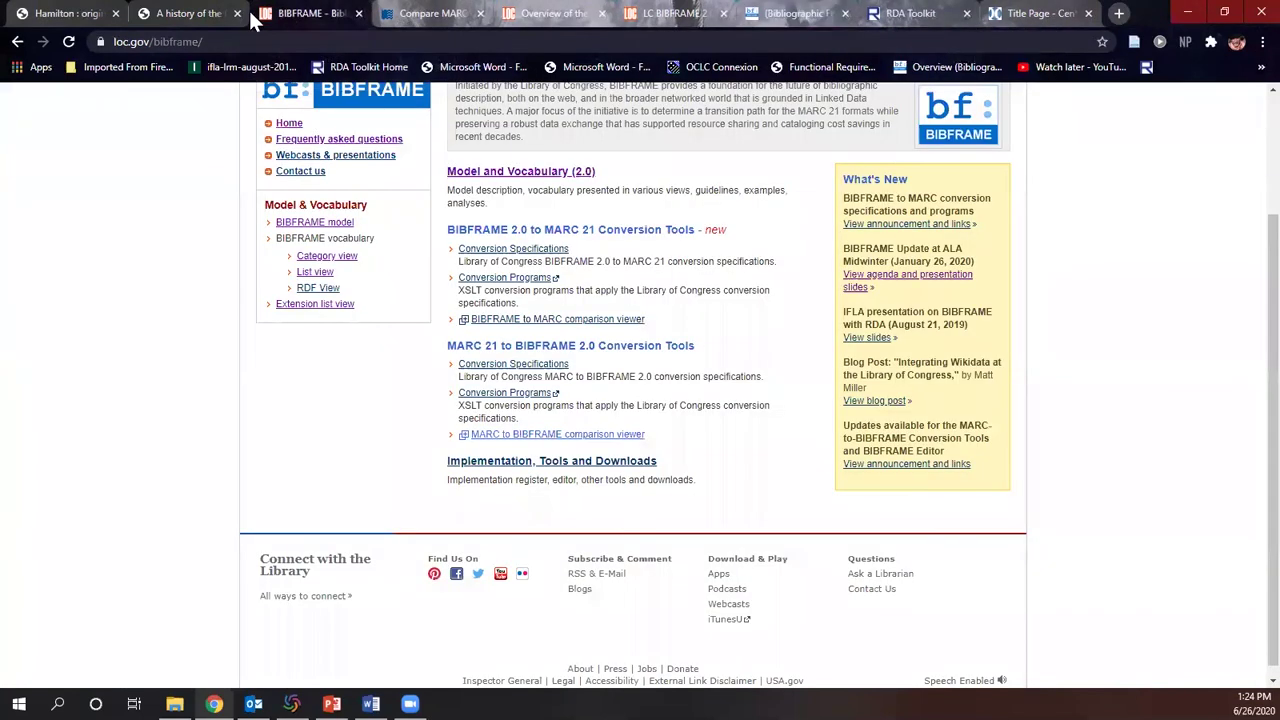
{"action": "left_click", "coordinate": [440, 14]}
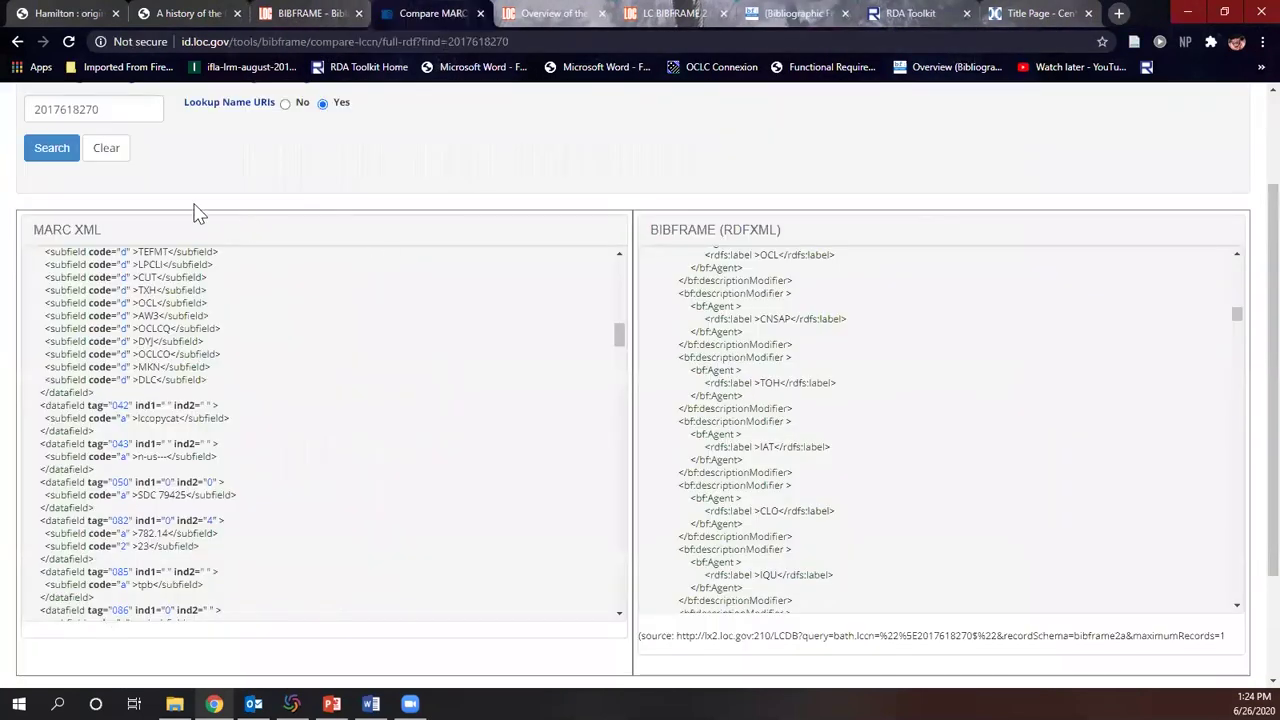
{"action": "scroll", "coordinate": [180, 215], "scroll_direction": "up", "scroll_amount": 5}
{"action": "left_click_drag", "start_coordinate": [112, 246], "coordinate": [5, 220]}
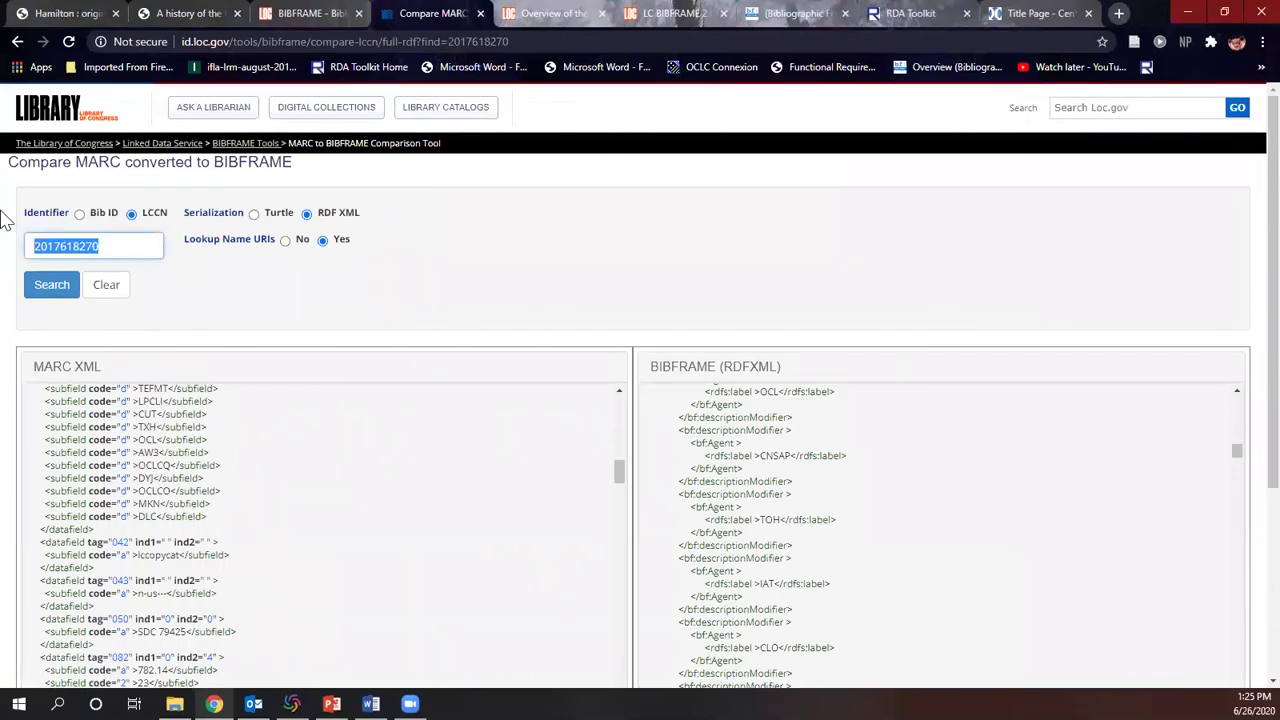
{"action": "type", "text": "91034246"}
{"action": "left_click", "coordinate": [50, 300]}
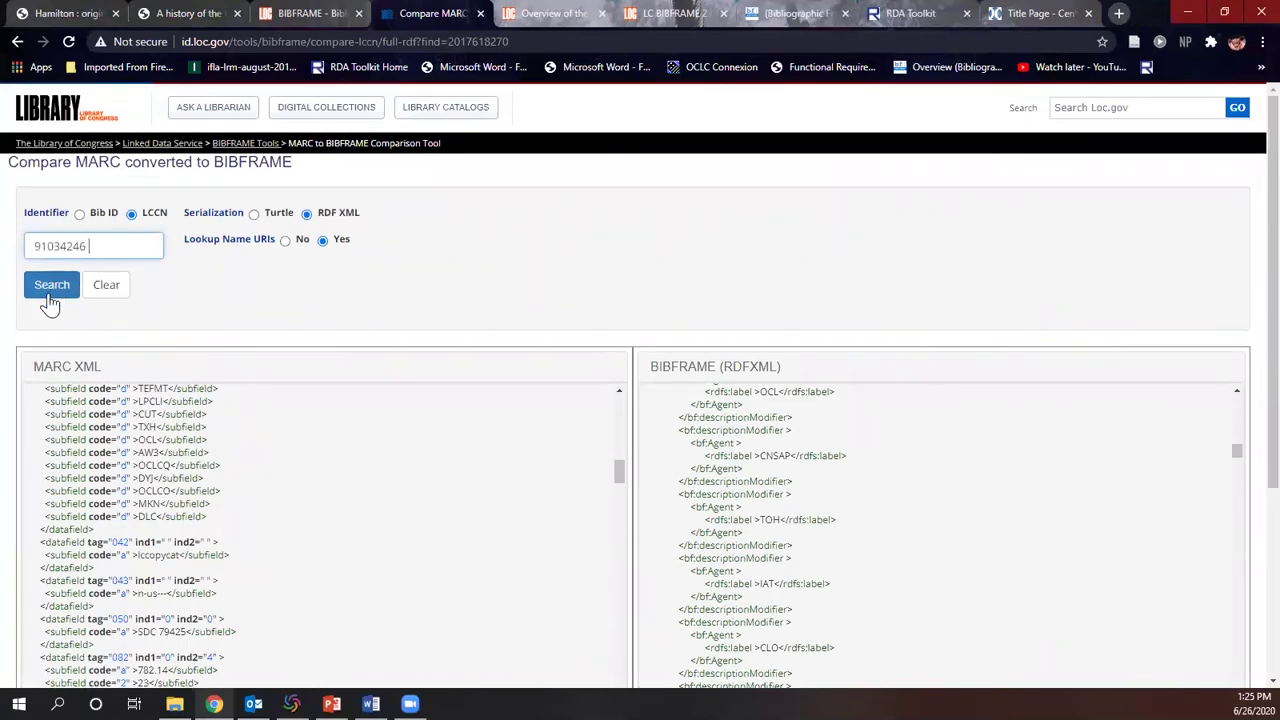
{"action": "left_click", "coordinate": [50, 297]}
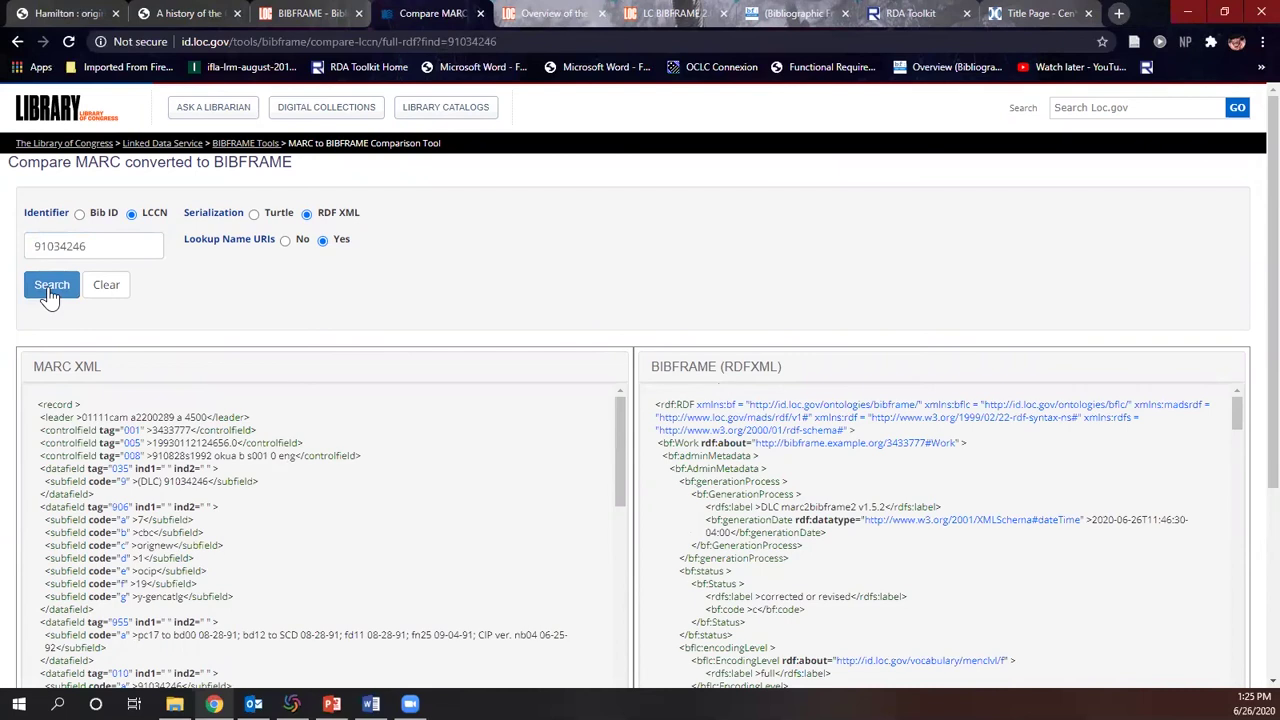
Rerun the comparison with Turtle serialization and read through the record's MARC fields
{"action": "left_click", "coordinate": [256, 216]}
{"action": "left_click", "coordinate": [55, 284]}
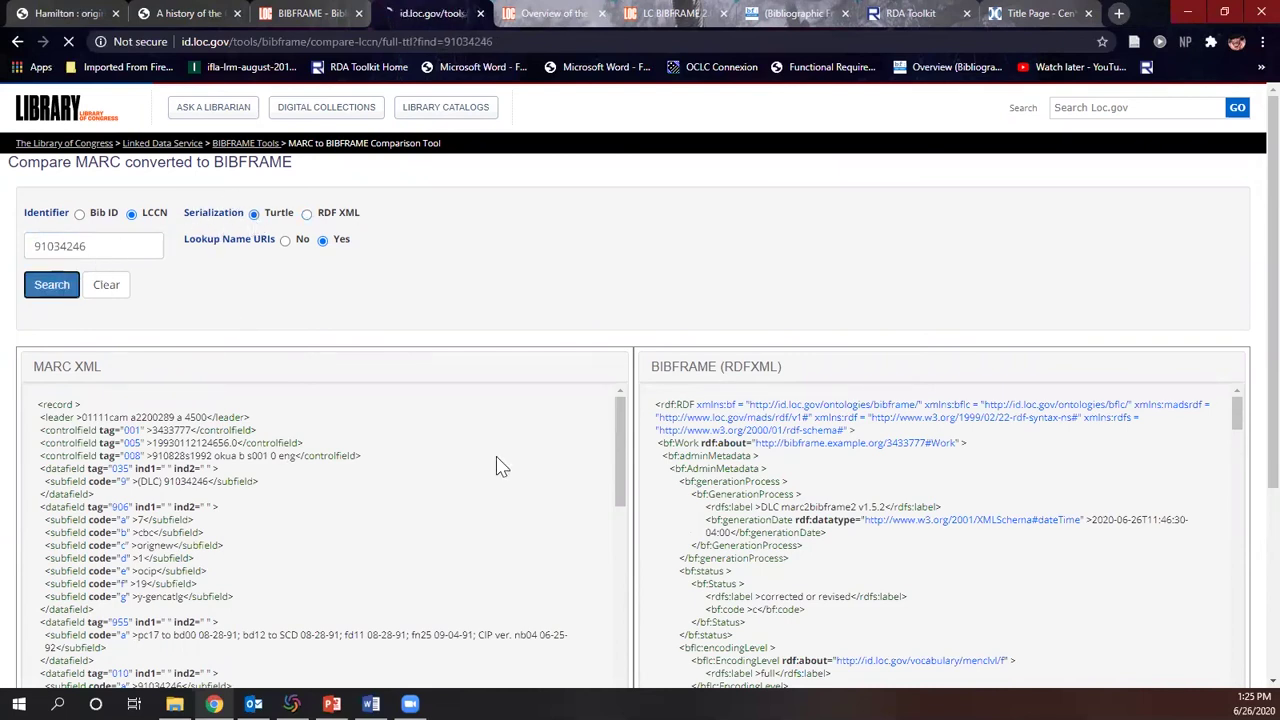
{"action": "scroll", "coordinate": [366, 455], "scroll_direction": "down", "scroll_amount": 3}
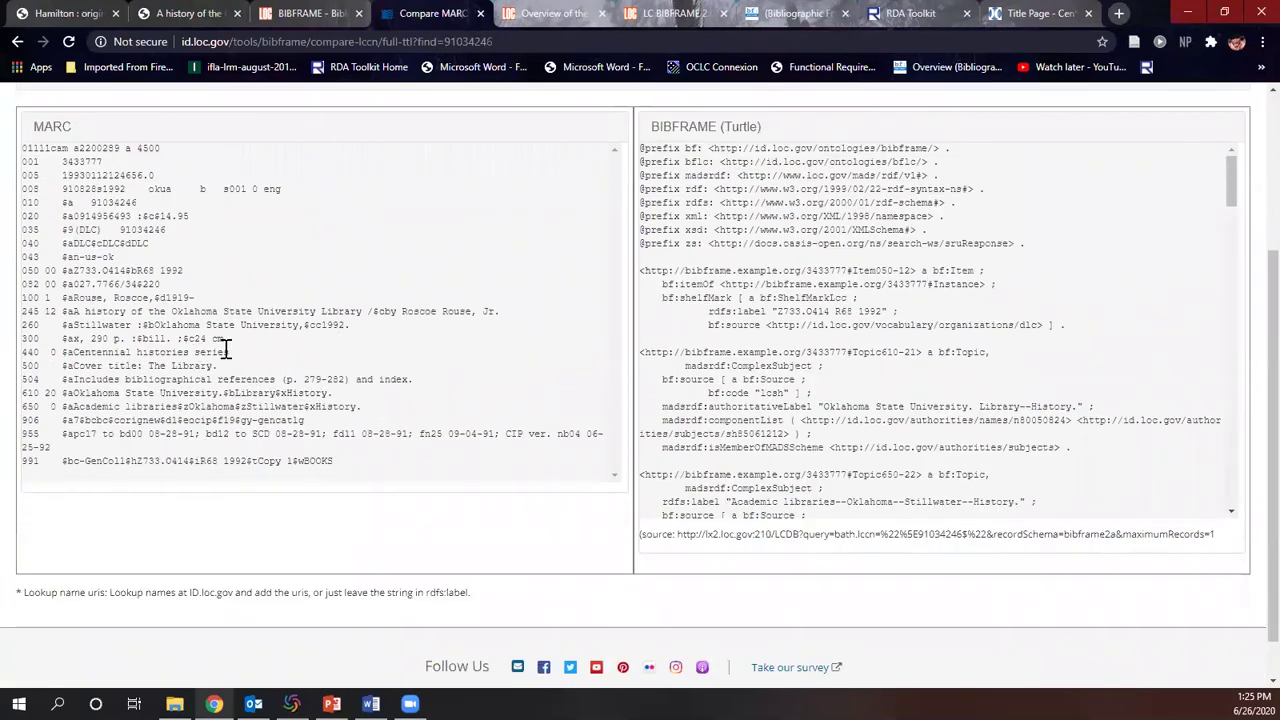
{"action": "scroll", "coordinate": [268, 346], "scroll_direction": "down", "scroll_amount": 1}
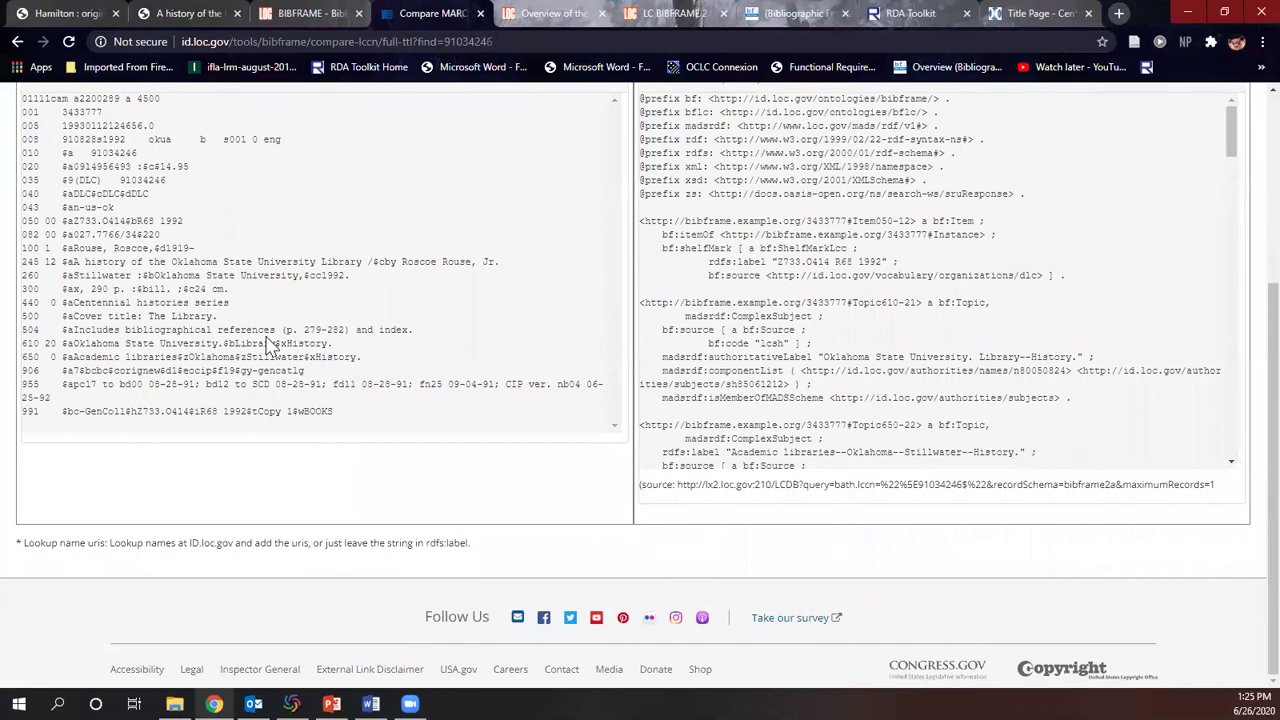
{"action": "scroll", "coordinate": [268, 346], "scroll_direction": "up", "scroll_amount": 1}
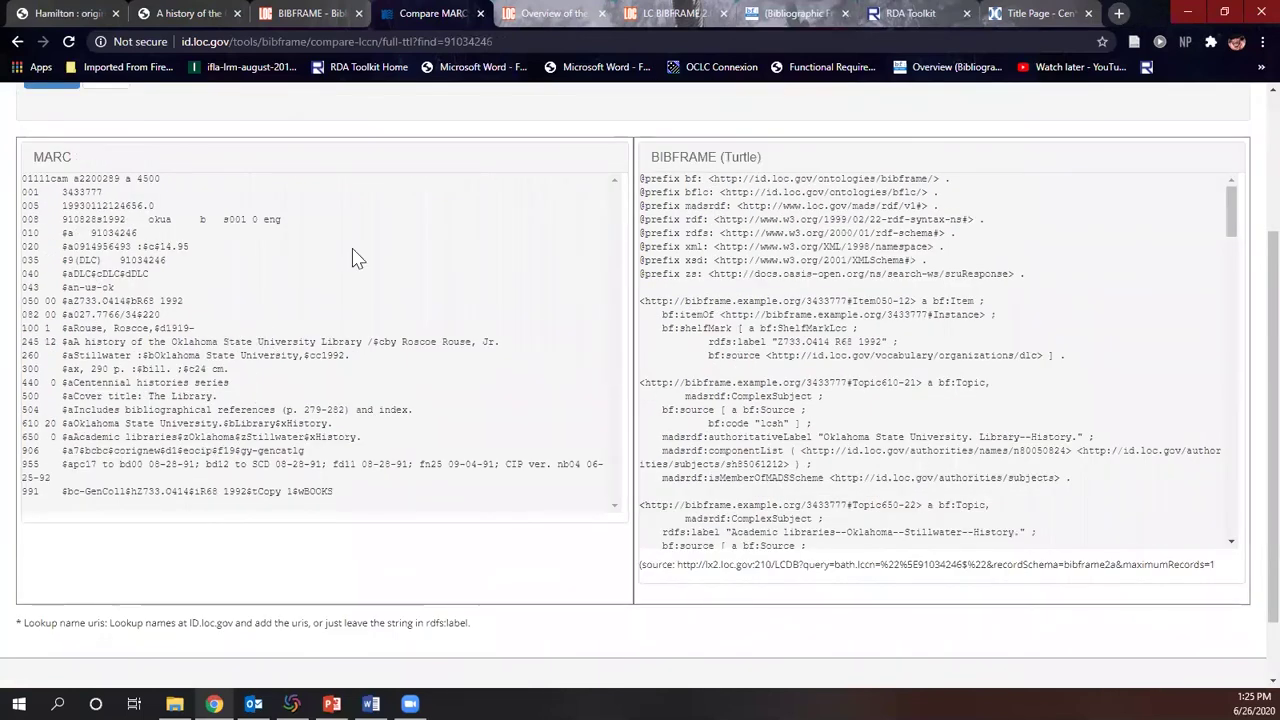
Examine the BIBFRAME Turtle conversion, including its topics, Work classification, contribution, title and Instance properties, against the MARC record
{"action": "scroll", "coordinate": [966, 307], "scroll_direction": "down", "scroll_amount": 3}
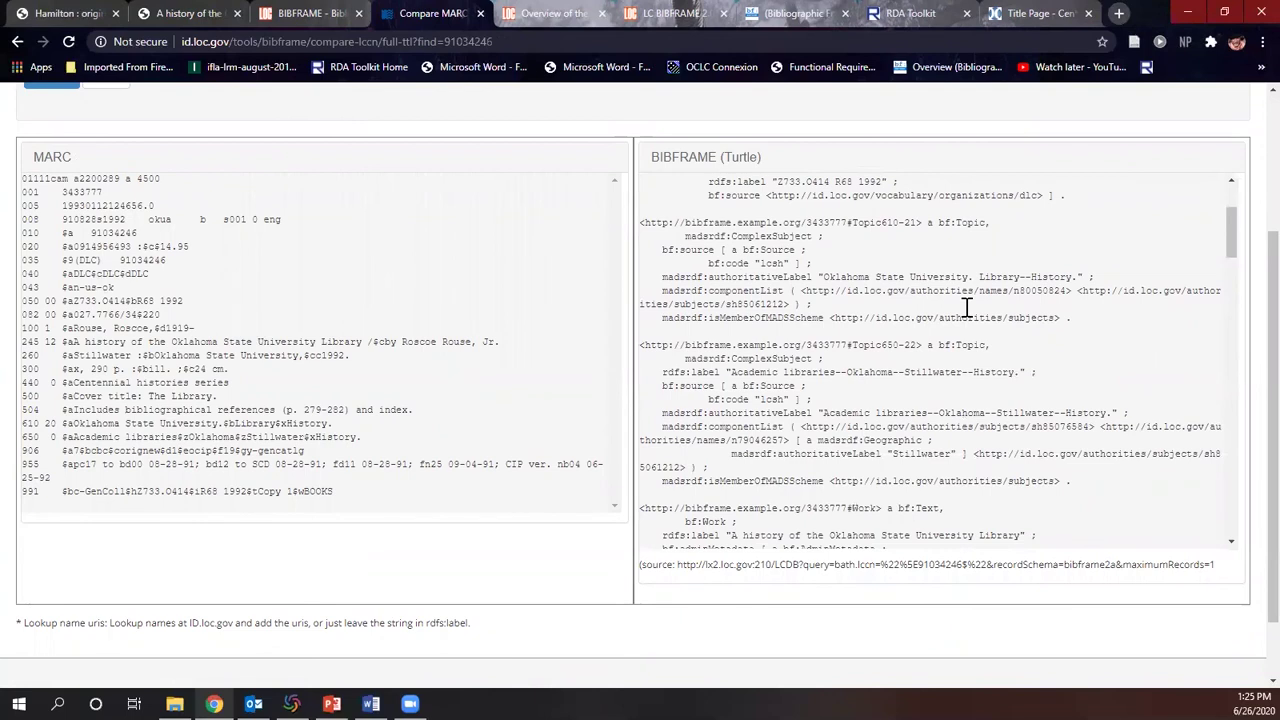
{"action": "scroll", "coordinate": [983, 253], "scroll_direction": "down", "scroll_amount": 2}
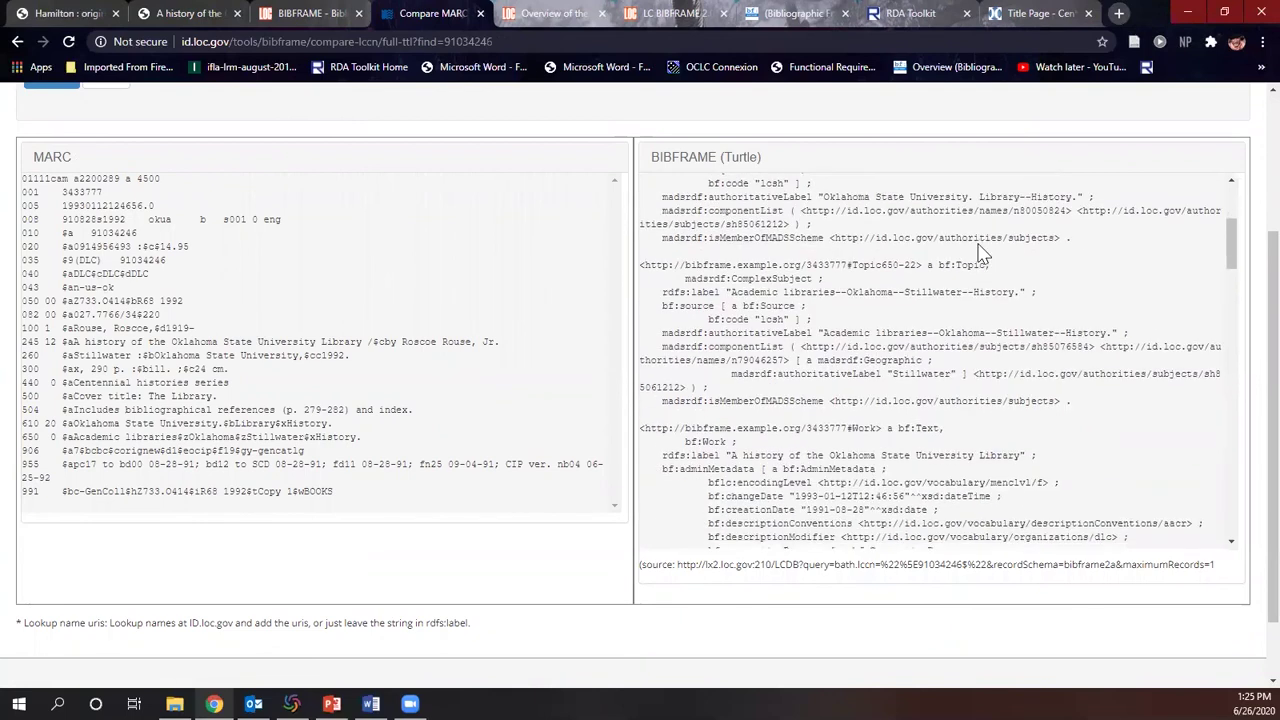
{"action": "scroll", "coordinate": [980, 250], "scroll_direction": "up", "scroll_amount": 2}
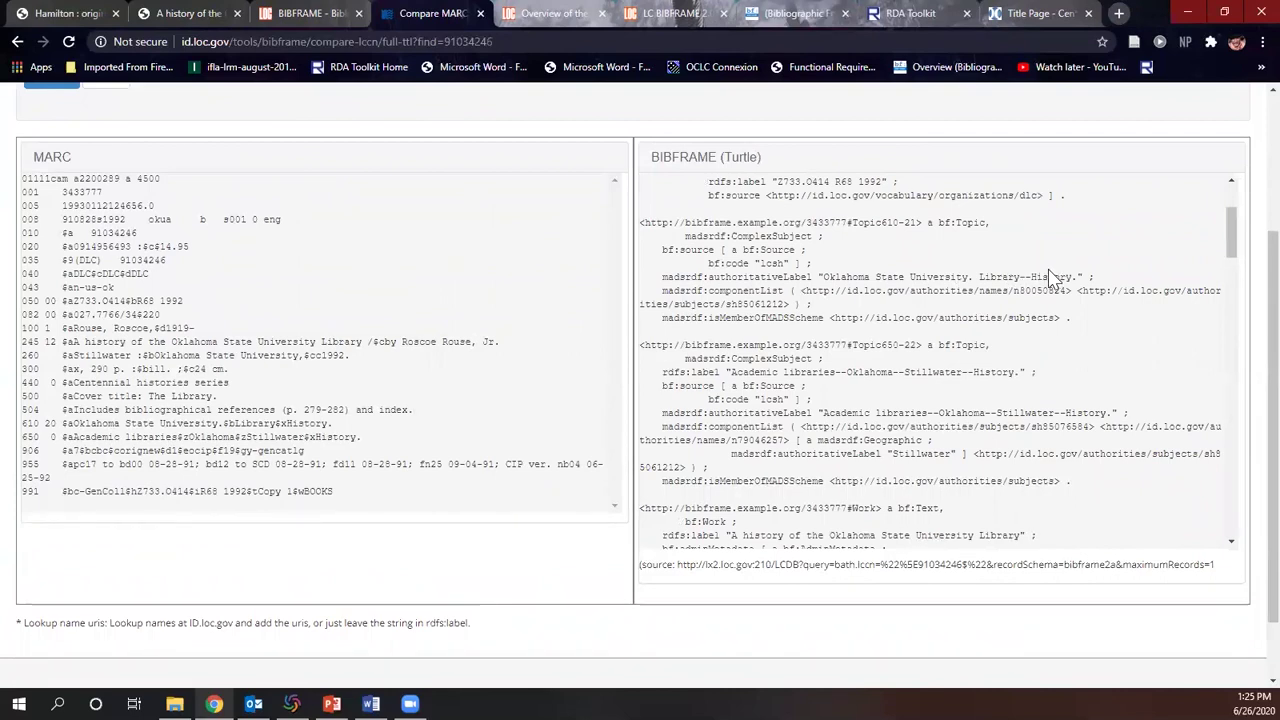
{"action": "scroll", "coordinate": [1050, 276], "scroll_direction": "down", "scroll_amount": 5}
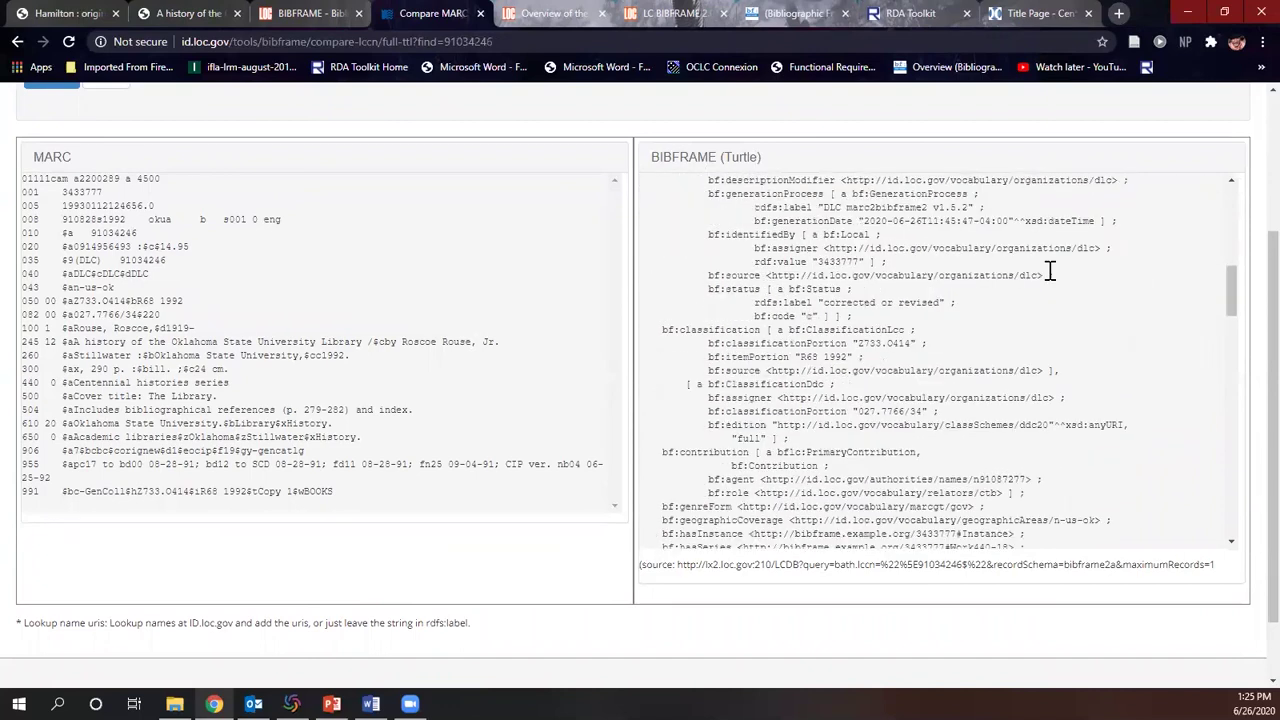
{"action": "scroll", "coordinate": [1050, 276], "scroll_direction": "down", "scroll_amount": 3}
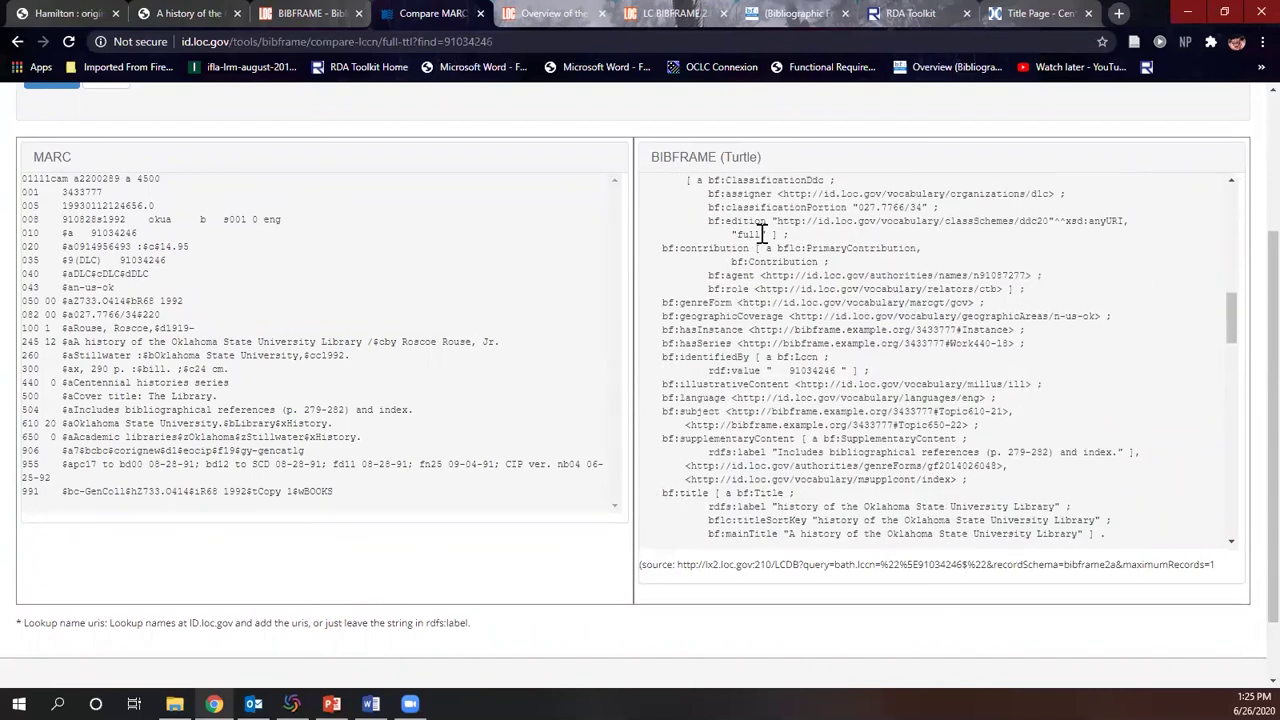
{"action": "scroll", "coordinate": [762, 233], "scroll_direction": "down", "scroll_amount": 10}
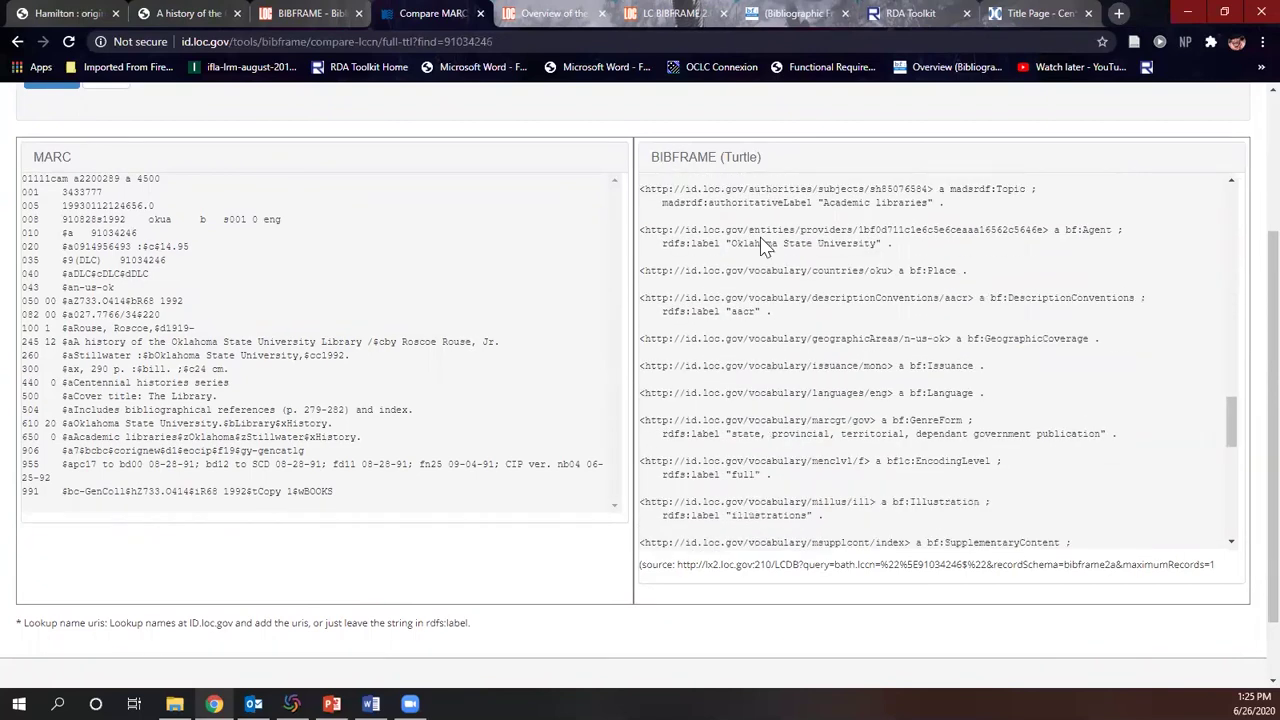
{"action": "scroll", "coordinate": [762, 245], "scroll_direction": "down", "scroll_amount": 5}
{"action": "middle_click", "coordinate": [508, 423]}
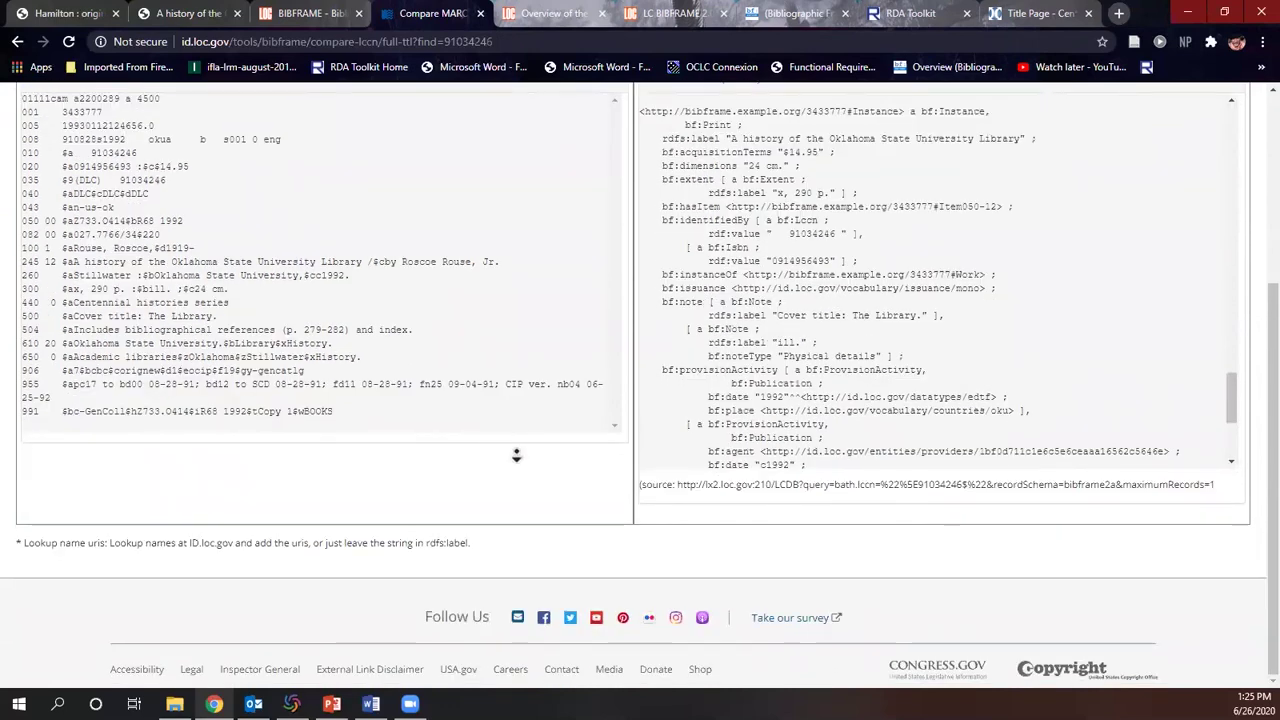
{"action": "scroll", "coordinate": [516, 455], "scroll_direction": "up", "scroll_amount": 5}
{"action": "scroll", "coordinate": [666, 597], "scroll_direction": "down", "scroll_amount": 5}
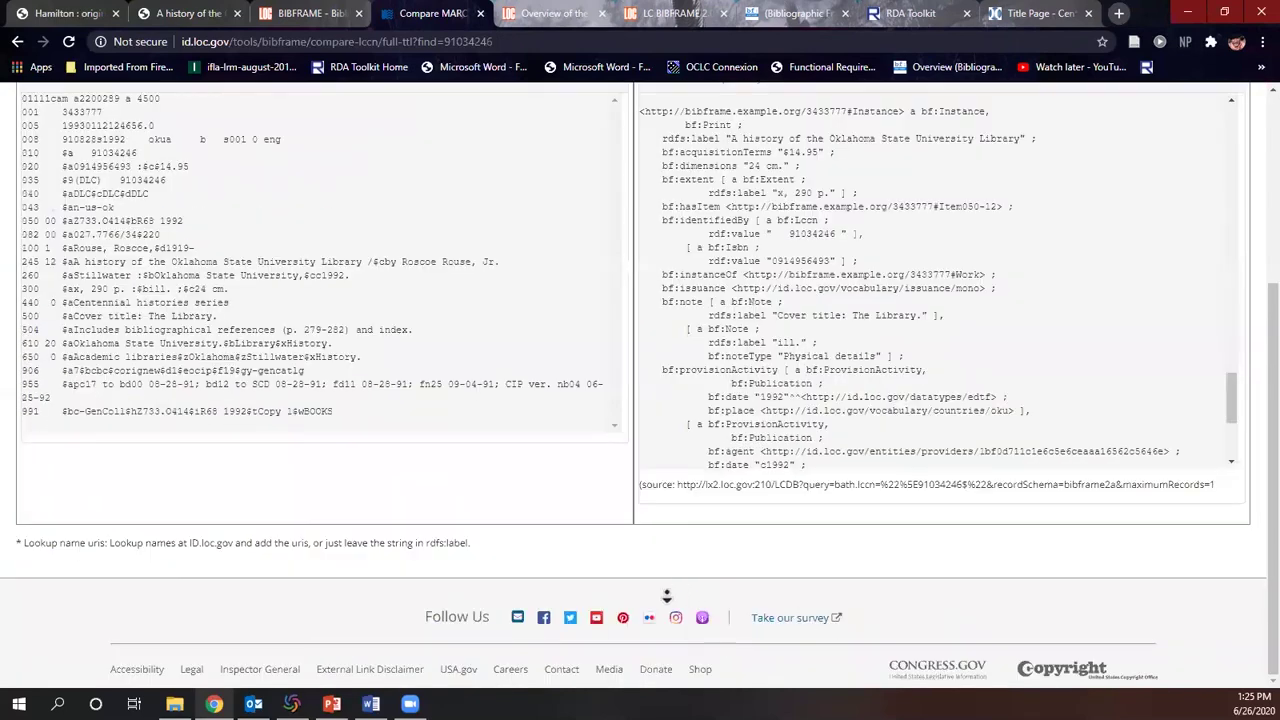
Switch to the PowerPoint slide show and advance past "Links we're using today" to the Hamilton RDA Work example slide
{"action": "key", "text": "alt+Tab"}
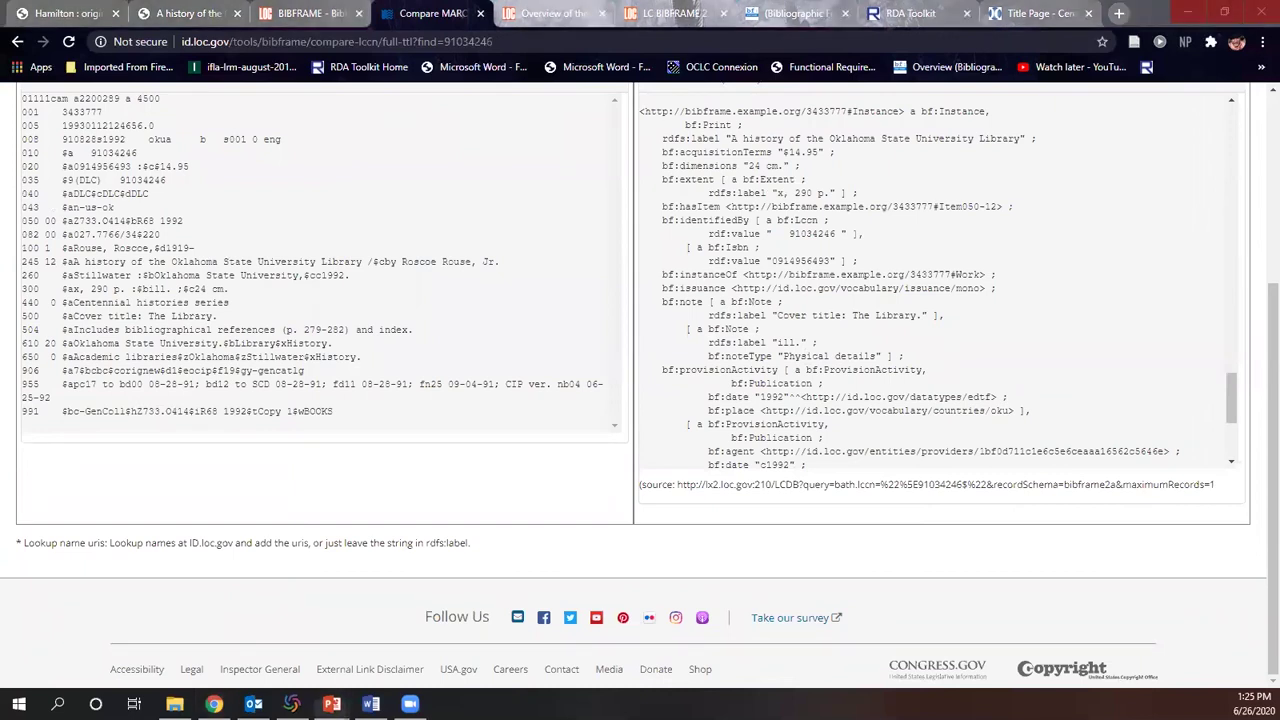
{"action": "key", "text": "alt+Tab"}
{"action": "left_click", "coordinate": [694, 271]}
{"action": "key", "text": "Right"}
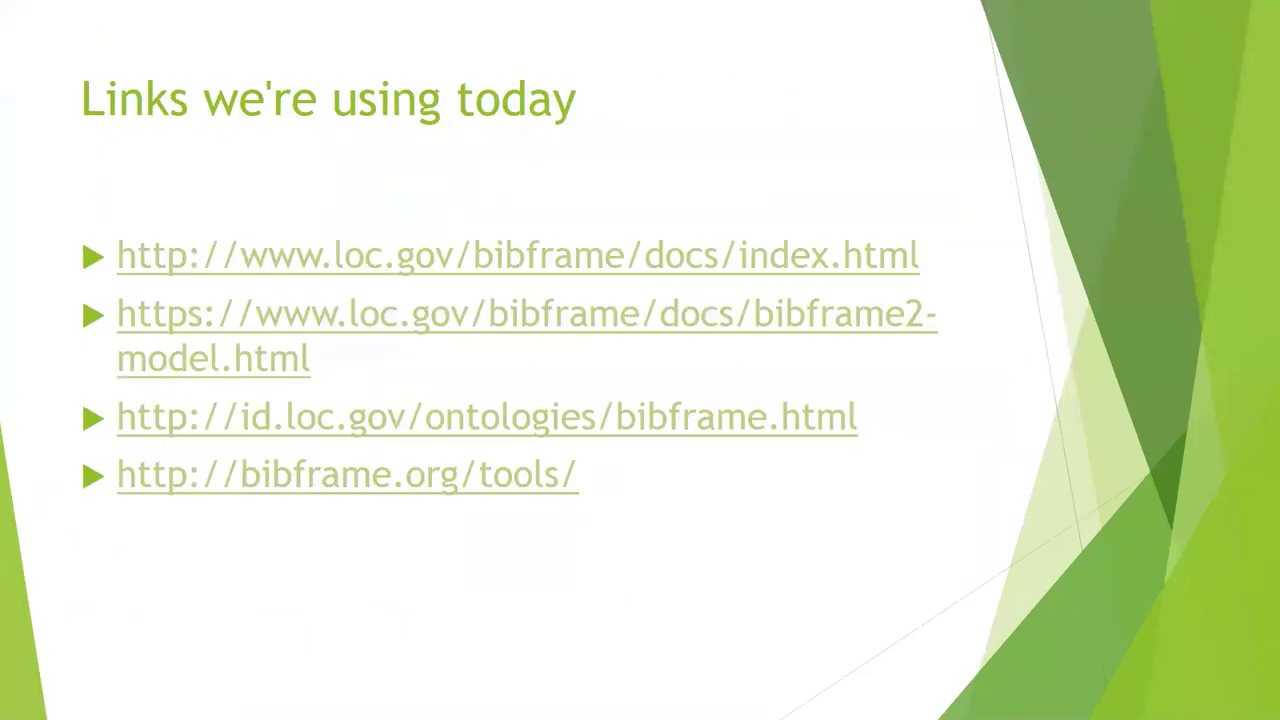
{"action": "key", "text": "alt+Tab"}
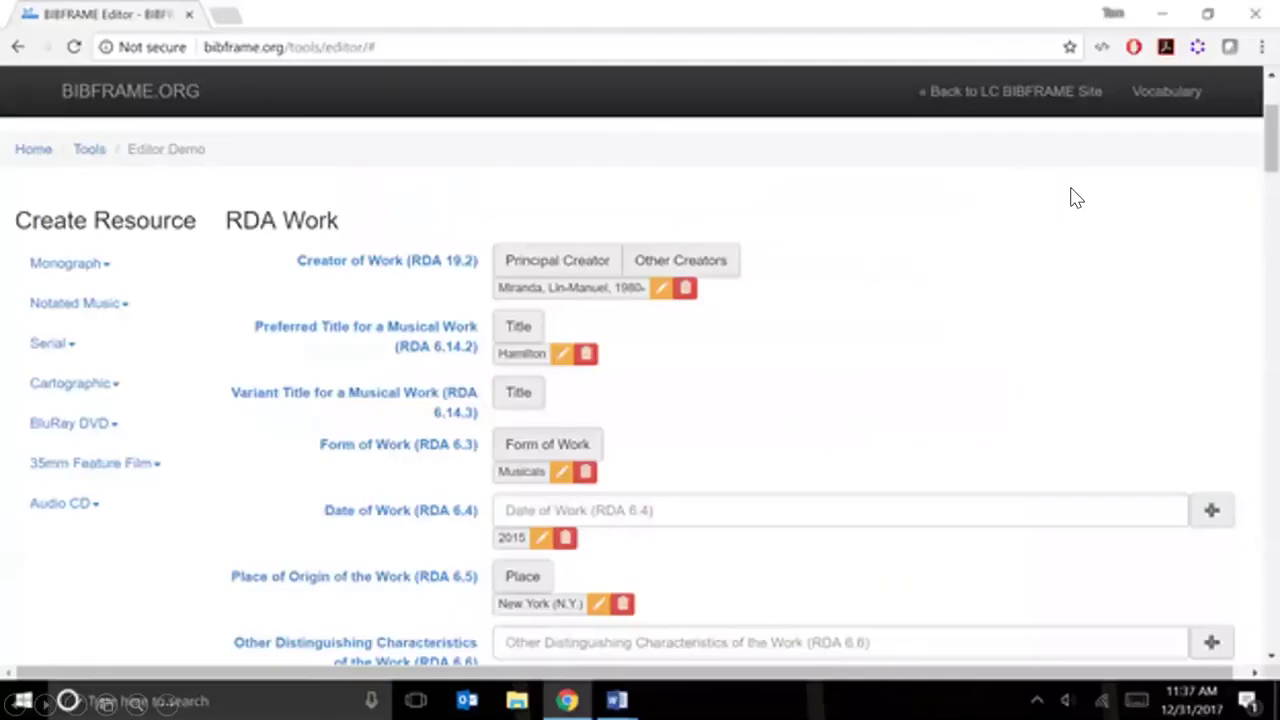